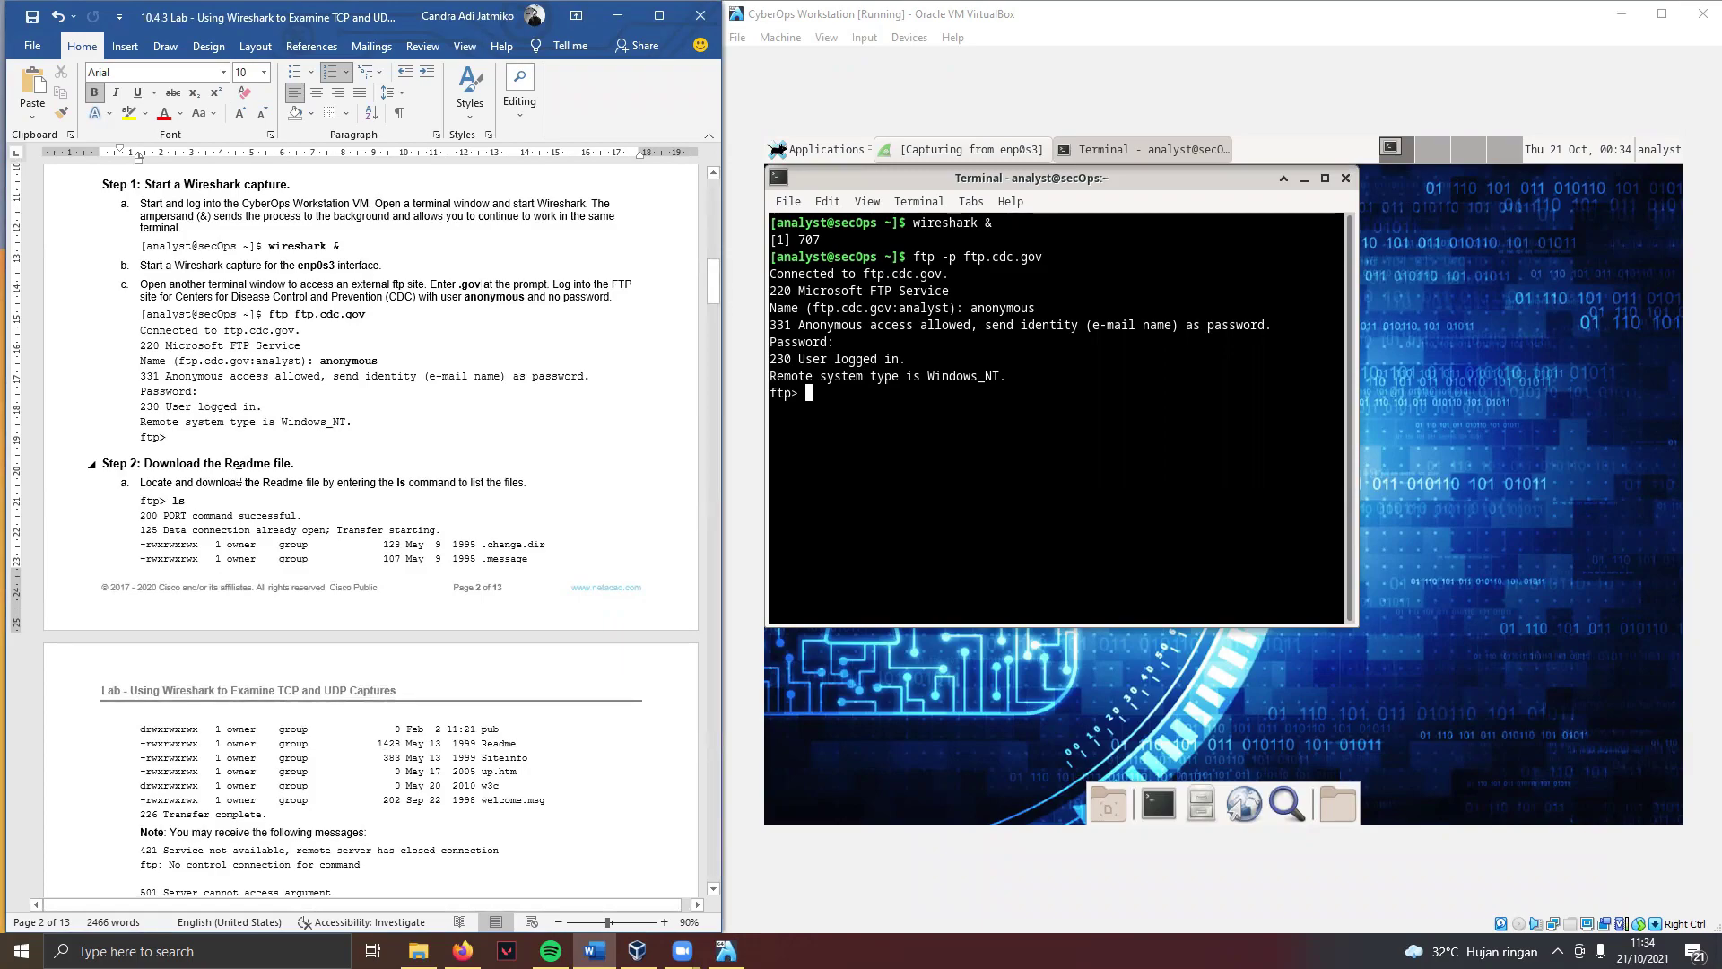
Step: List the files on the FTP server with the ls command and highlight the Readme entry in the listing
{"action": "scroll", "coordinate": [247, 448], "scroll_direction": "down", "scroll_amount": 2}
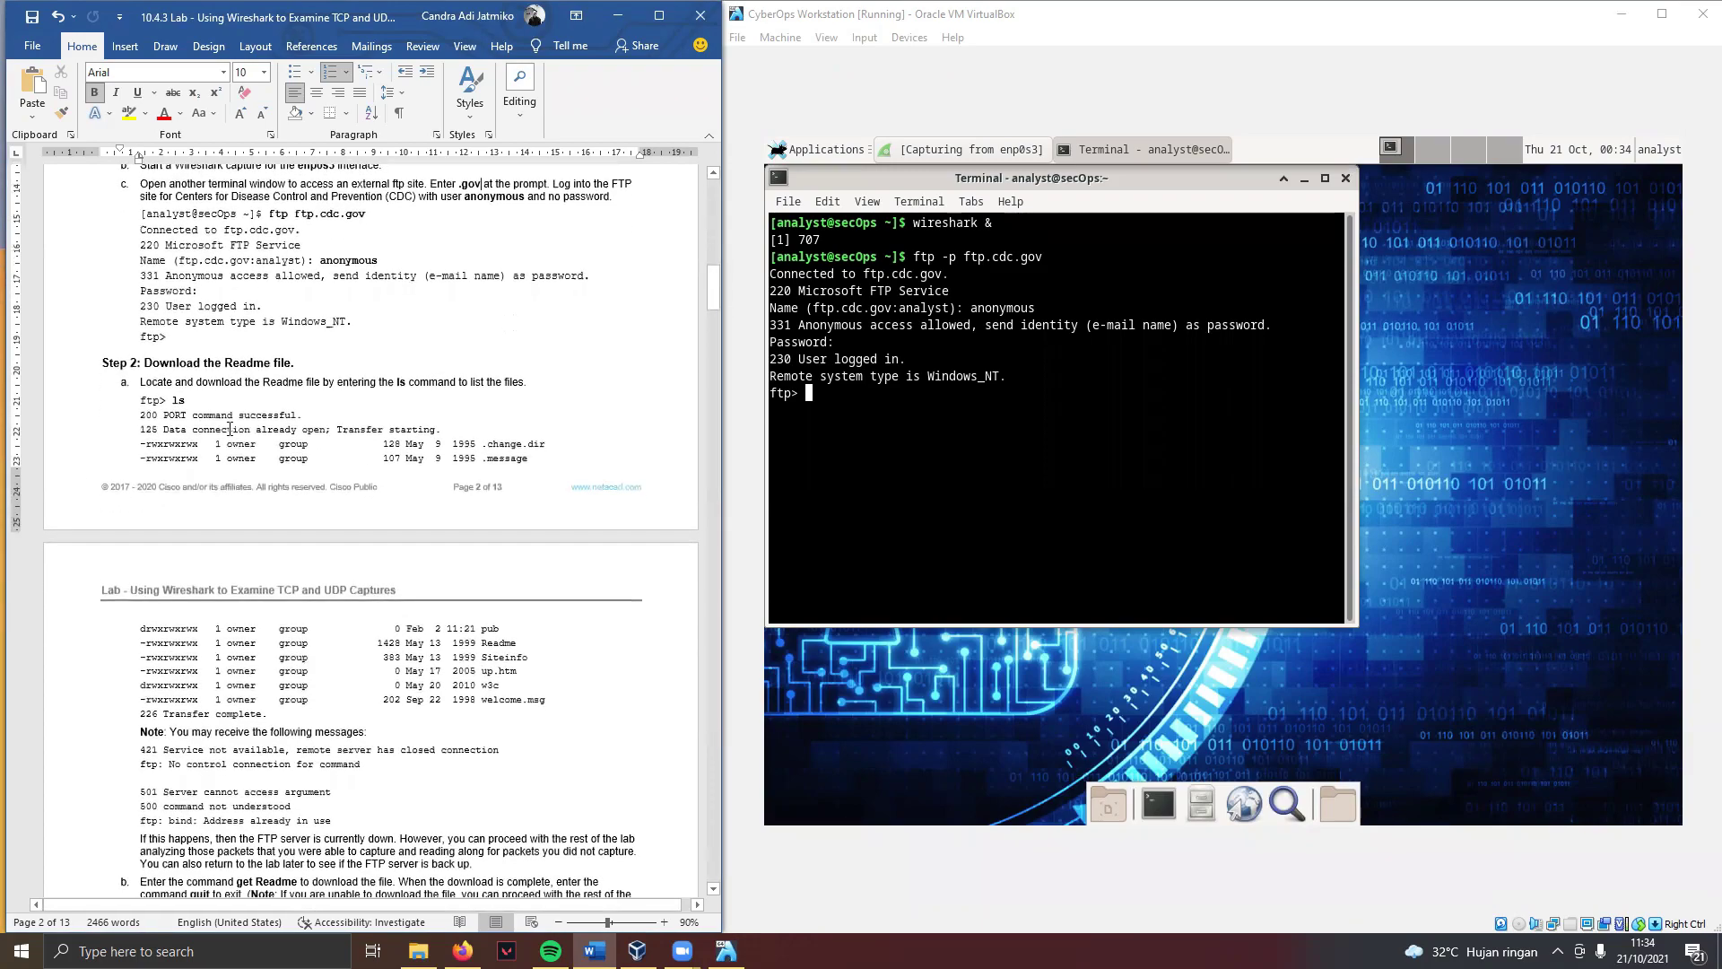
{"action": "left_click", "coordinate": [874, 401]}
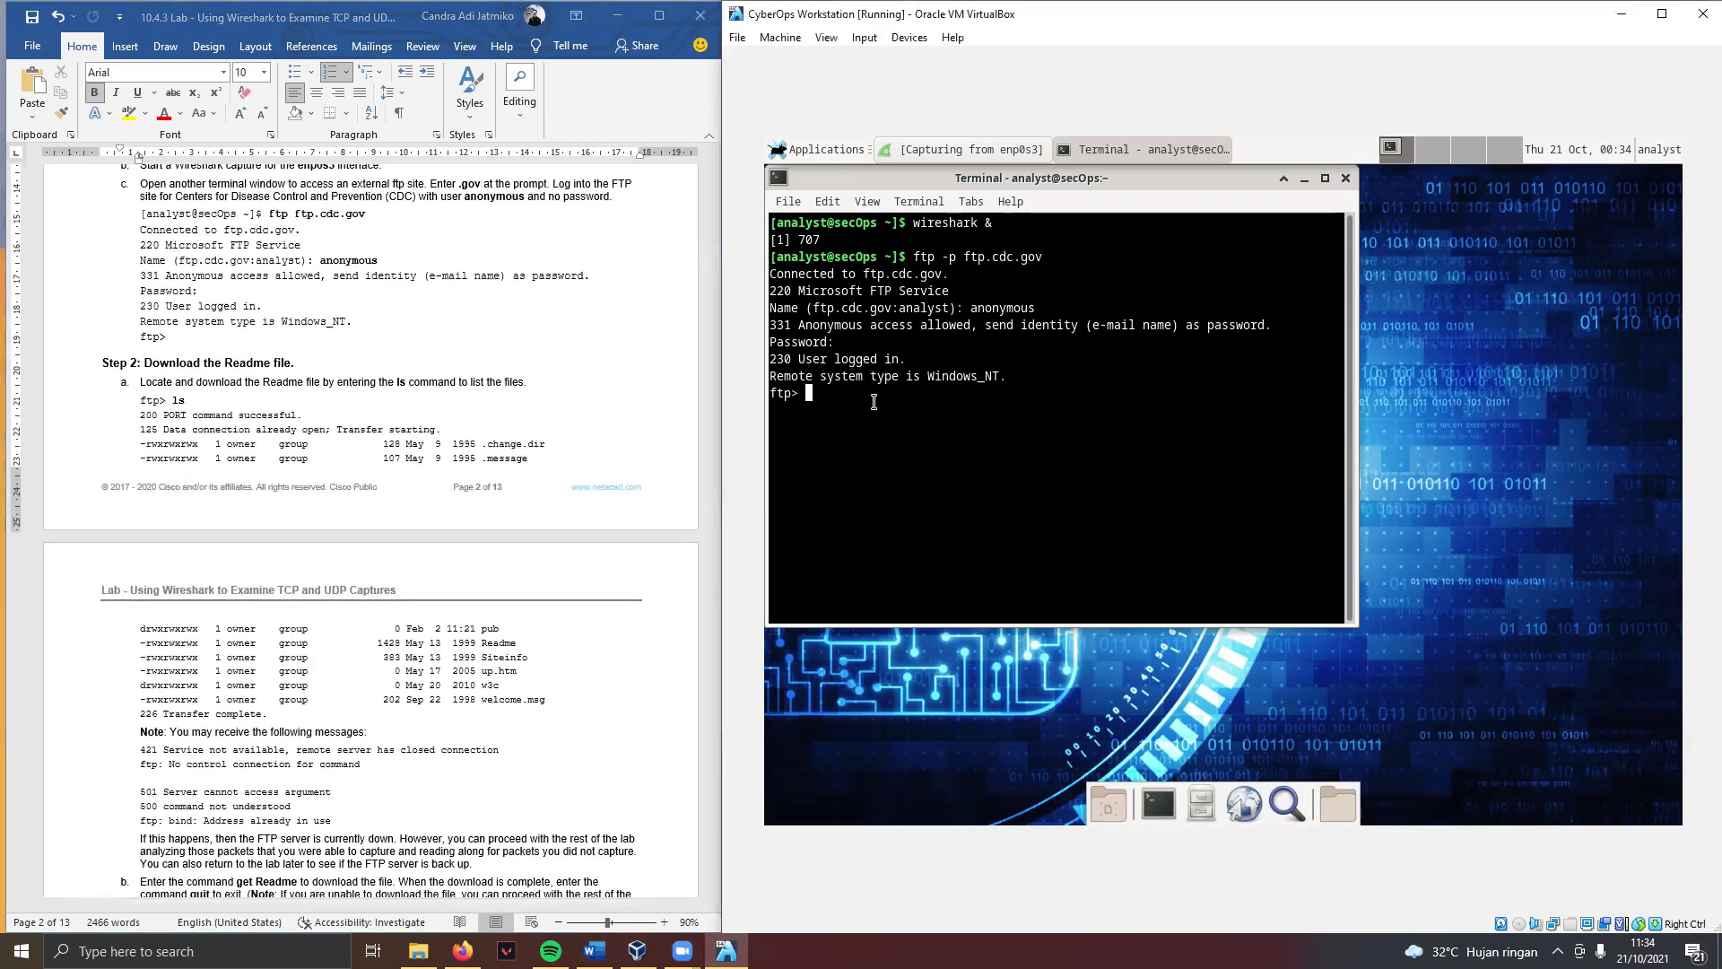
{"action": "type", "text": "ls"}
{"action": "key", "text": "Return"}
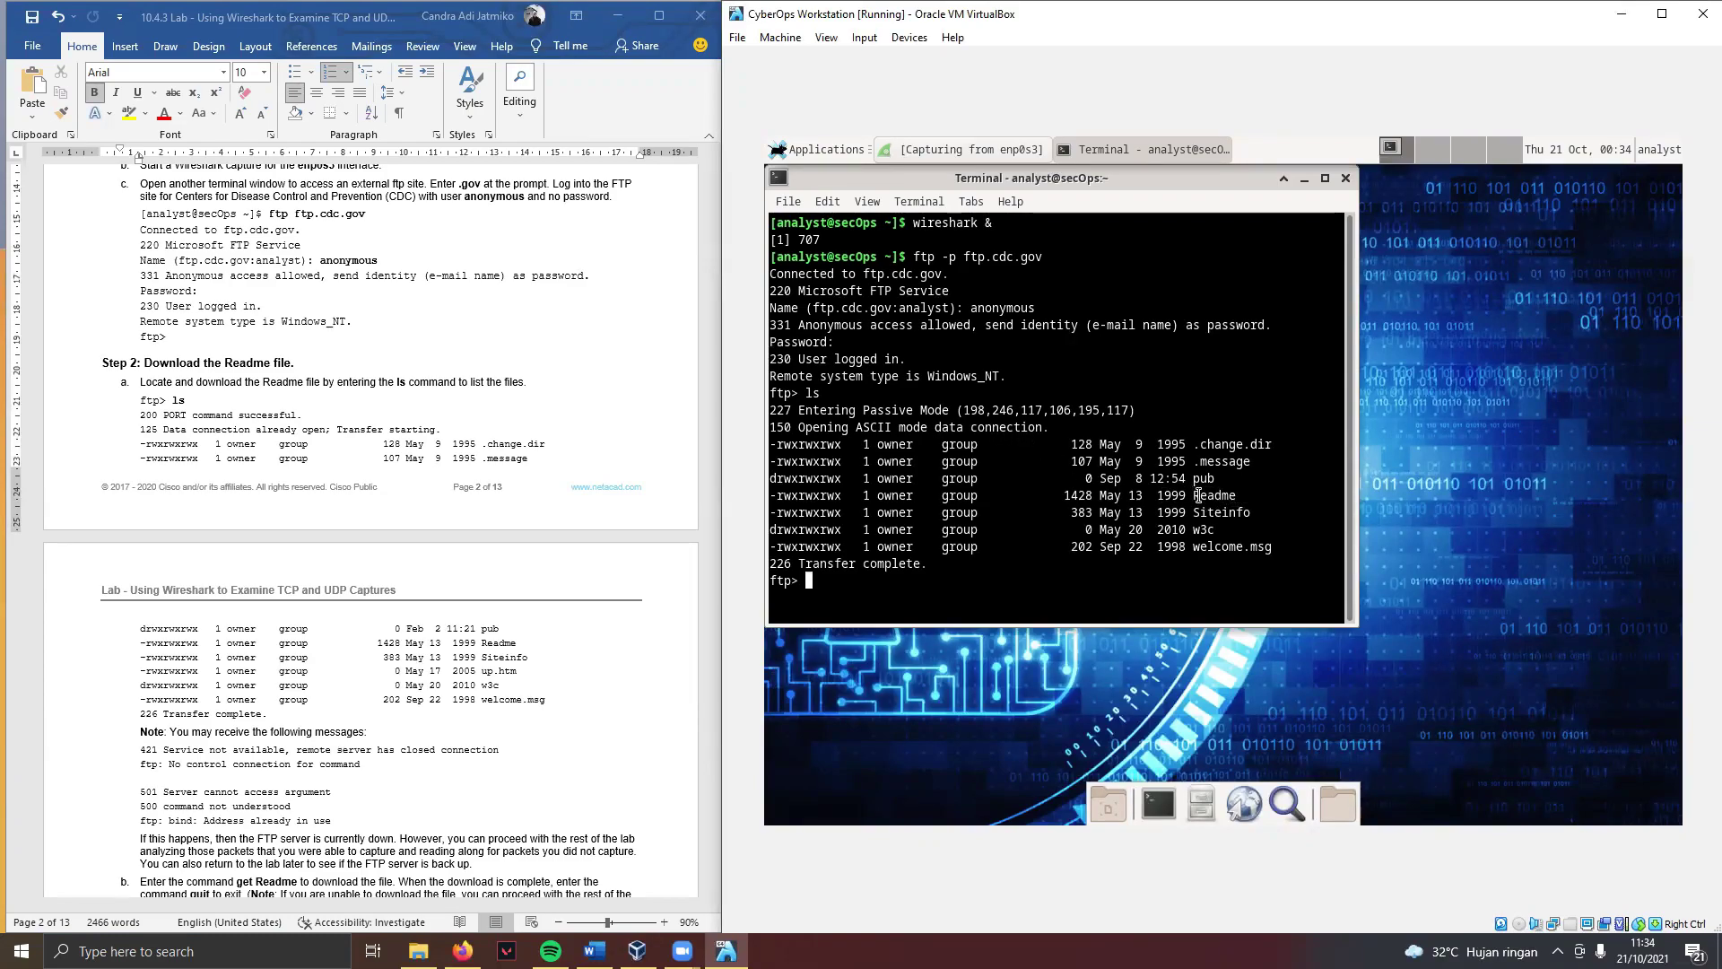
{"action": "left_click_drag", "start_coordinate": [1193, 495], "coordinate": [1236, 496]}
Step: Check the download instructions in the lab guide and download the Readme file in the FTP session with get Readme
{"action": "left_click", "coordinate": [378, 485]}
{"action": "scroll", "coordinate": [379, 486], "scroll_direction": "down", "scroll_amount": 2}
{"action": "scroll", "coordinate": [379, 485], "scroll_direction": "down", "scroll_amount": 5}
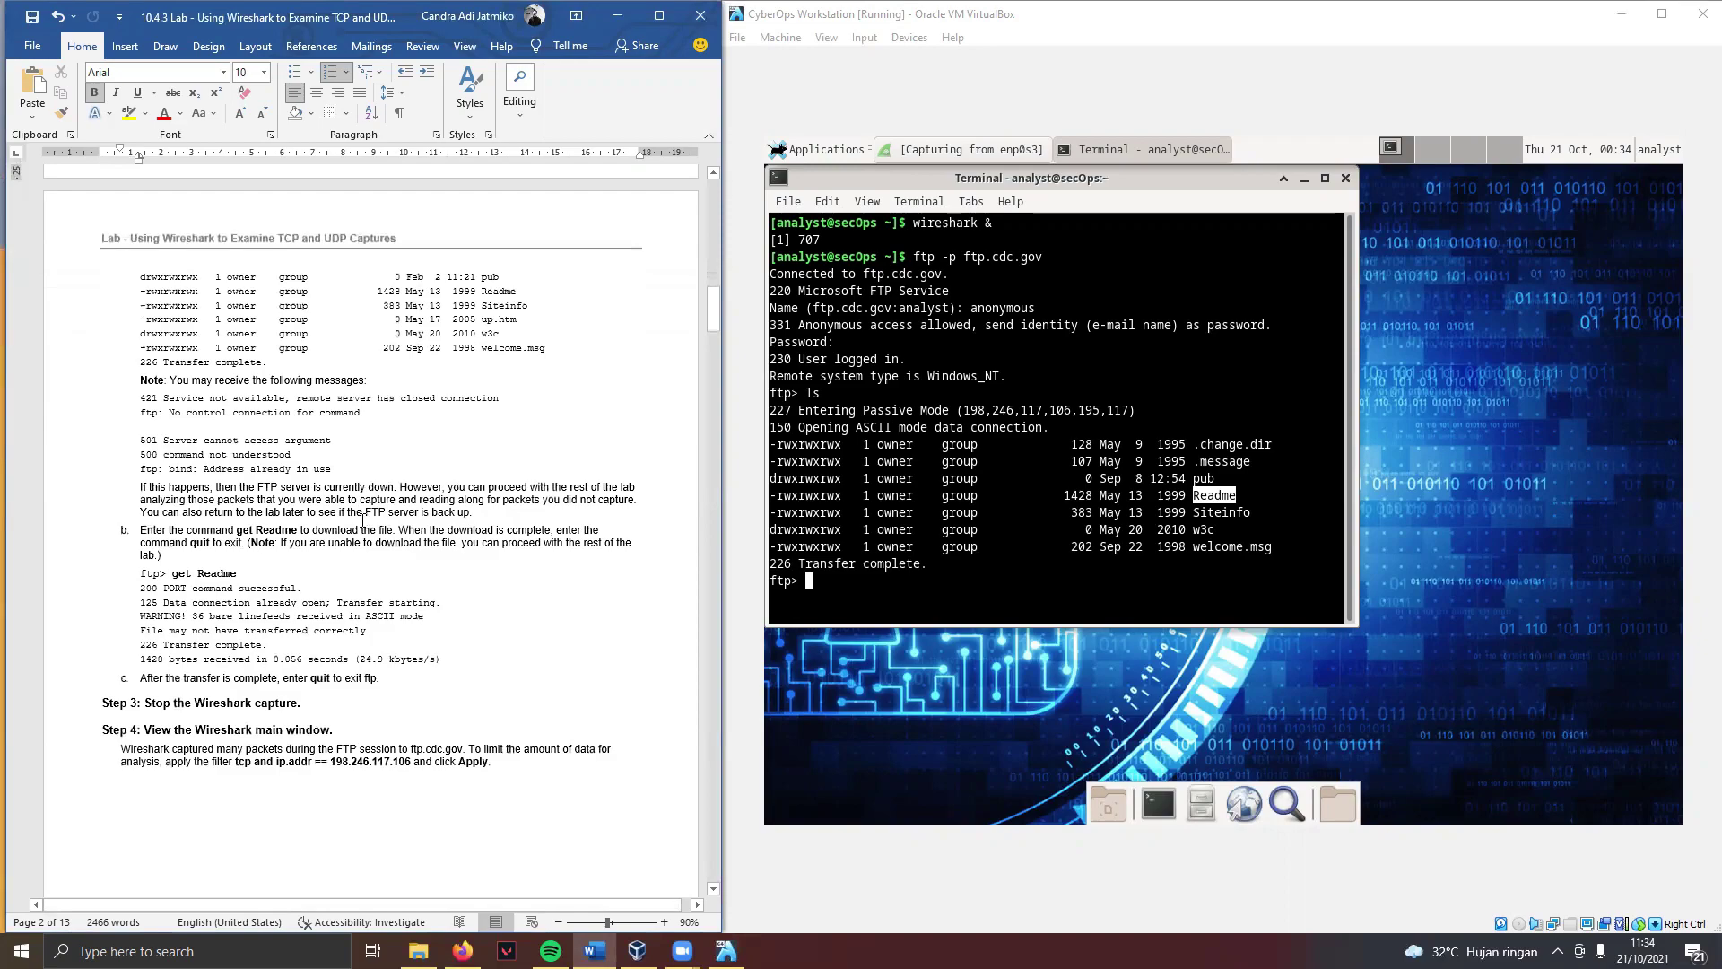
{"action": "scroll", "coordinate": [362, 521], "scroll_direction": "down", "scroll_amount": 1}
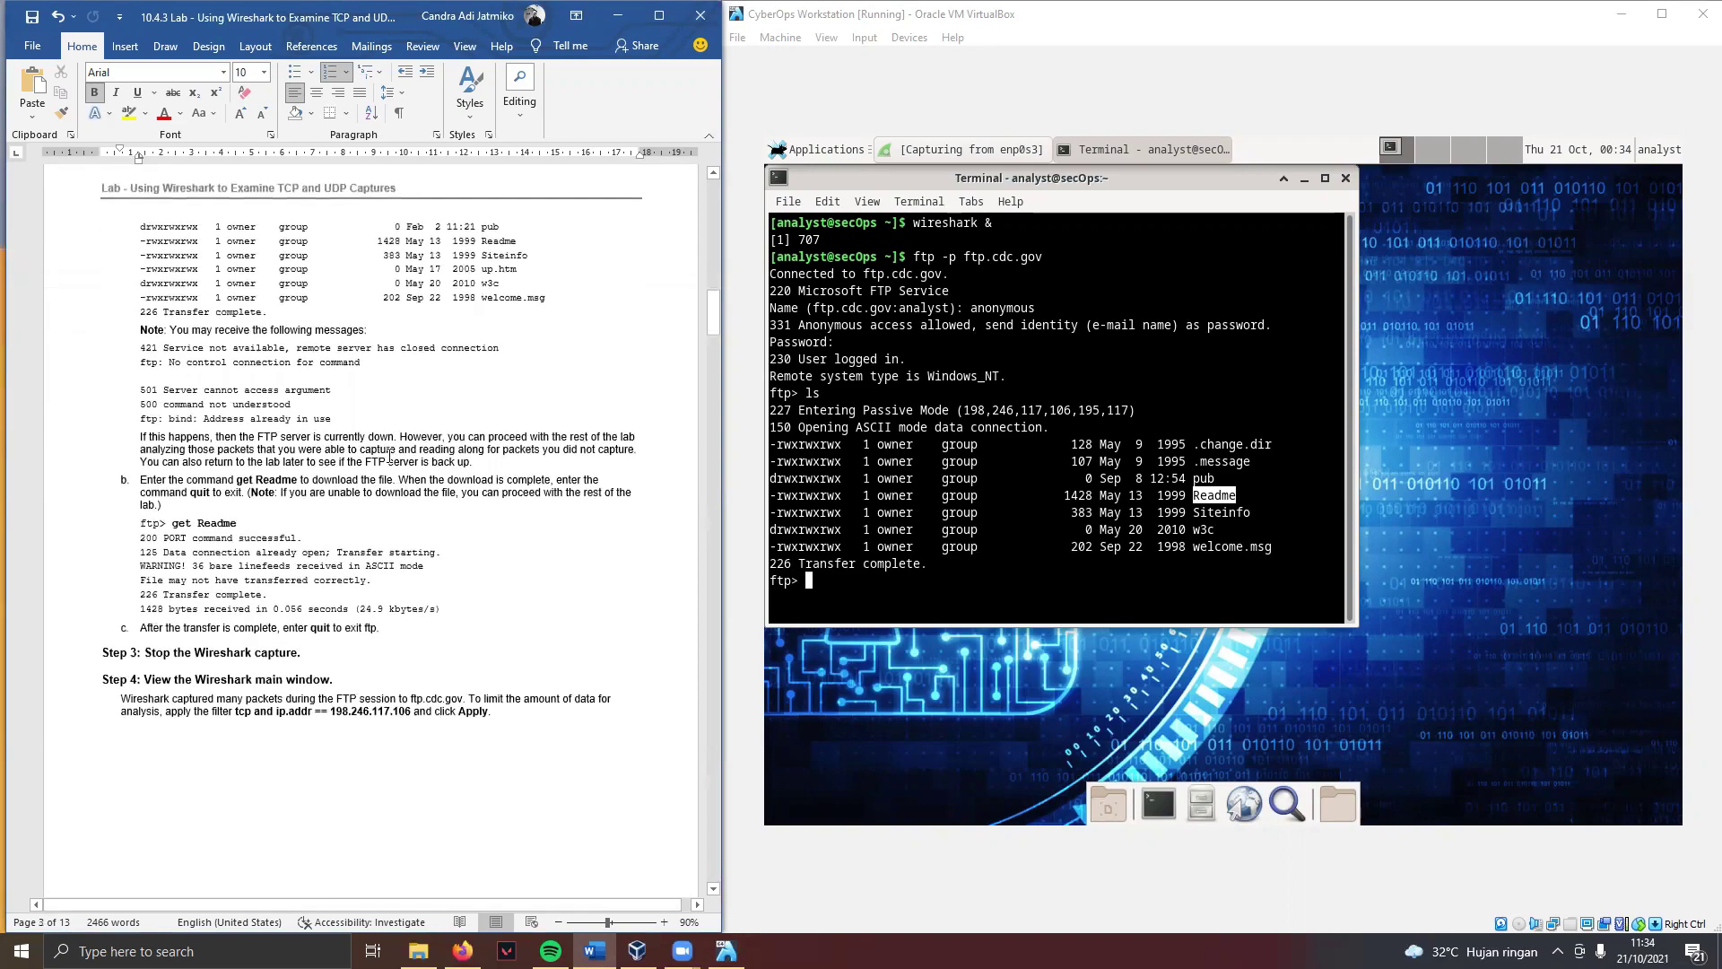
{"action": "scroll", "coordinate": [391, 458], "scroll_direction": "down", "scroll_amount": 1}
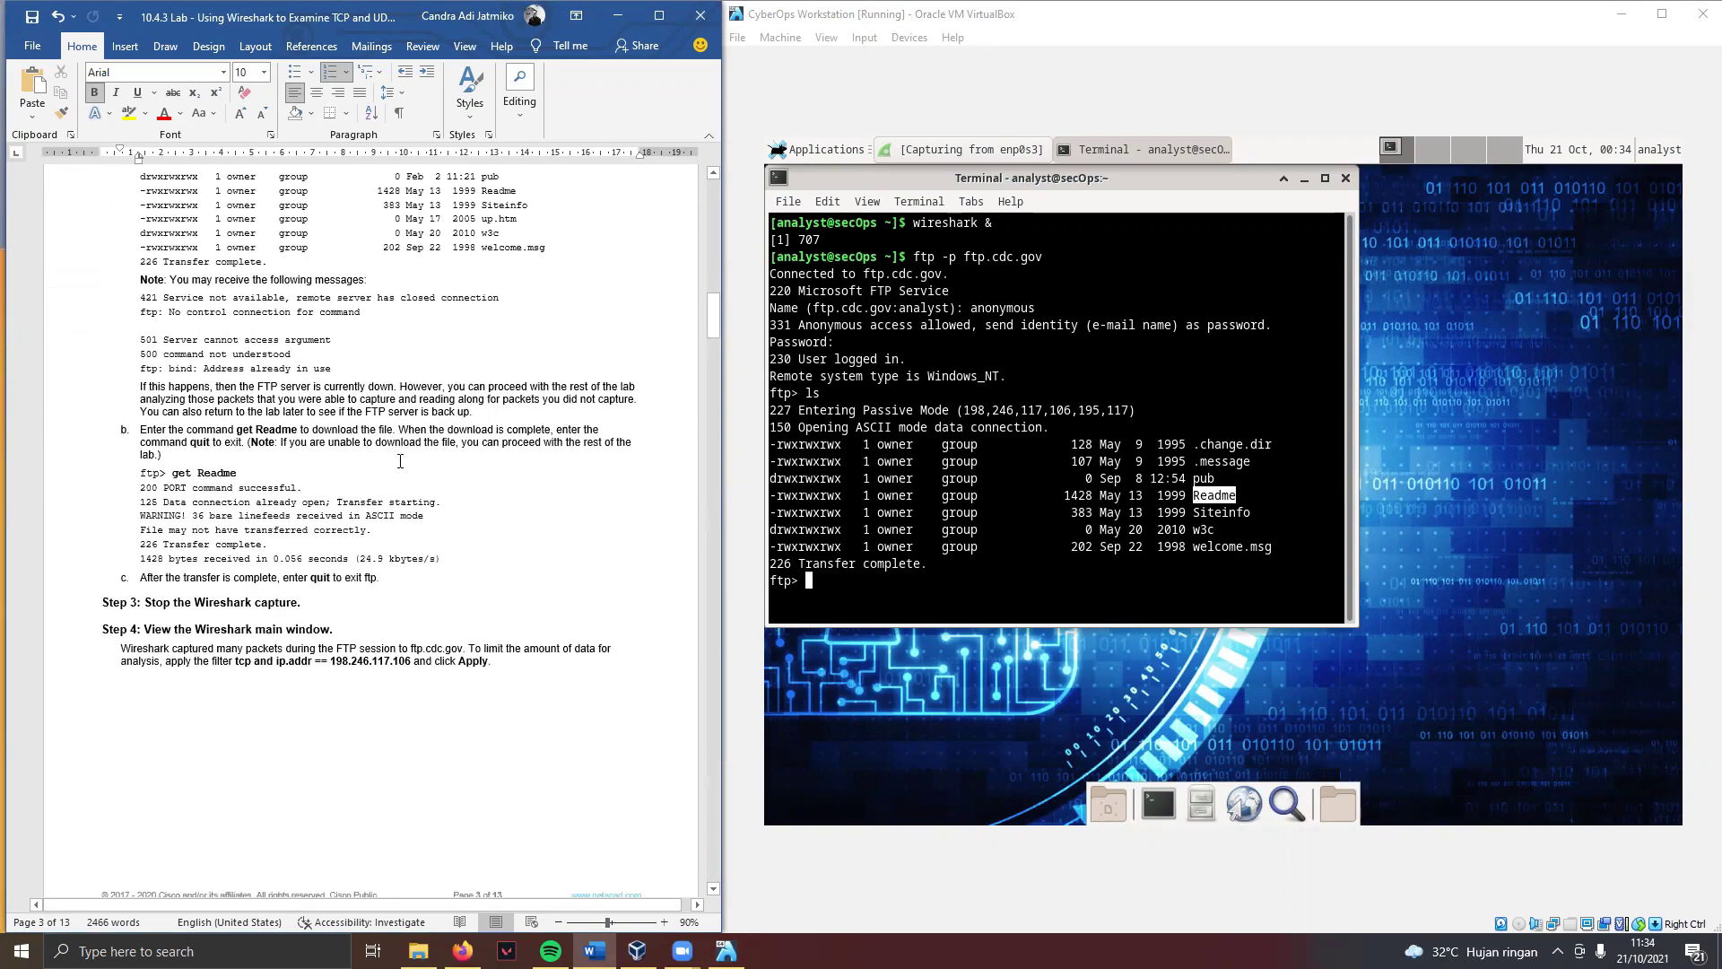
{"action": "scroll", "coordinate": [412, 466], "scroll_direction": "up", "scroll_amount": 2}
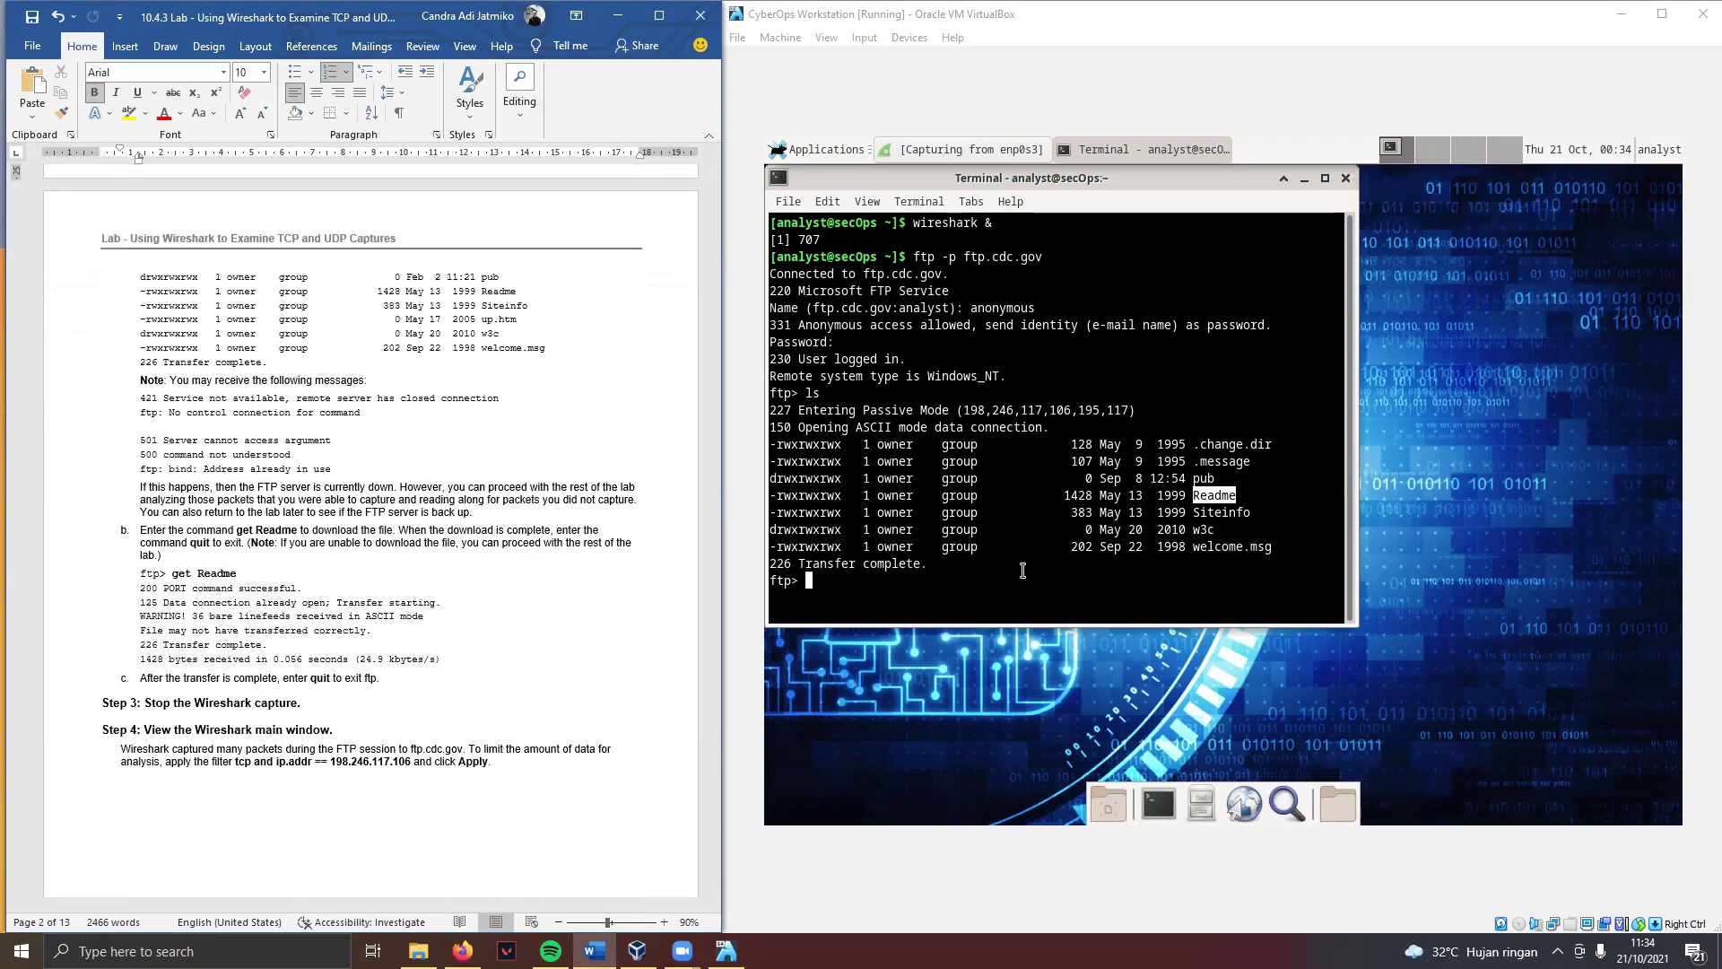
{"action": "left_click", "coordinate": [837, 586]}
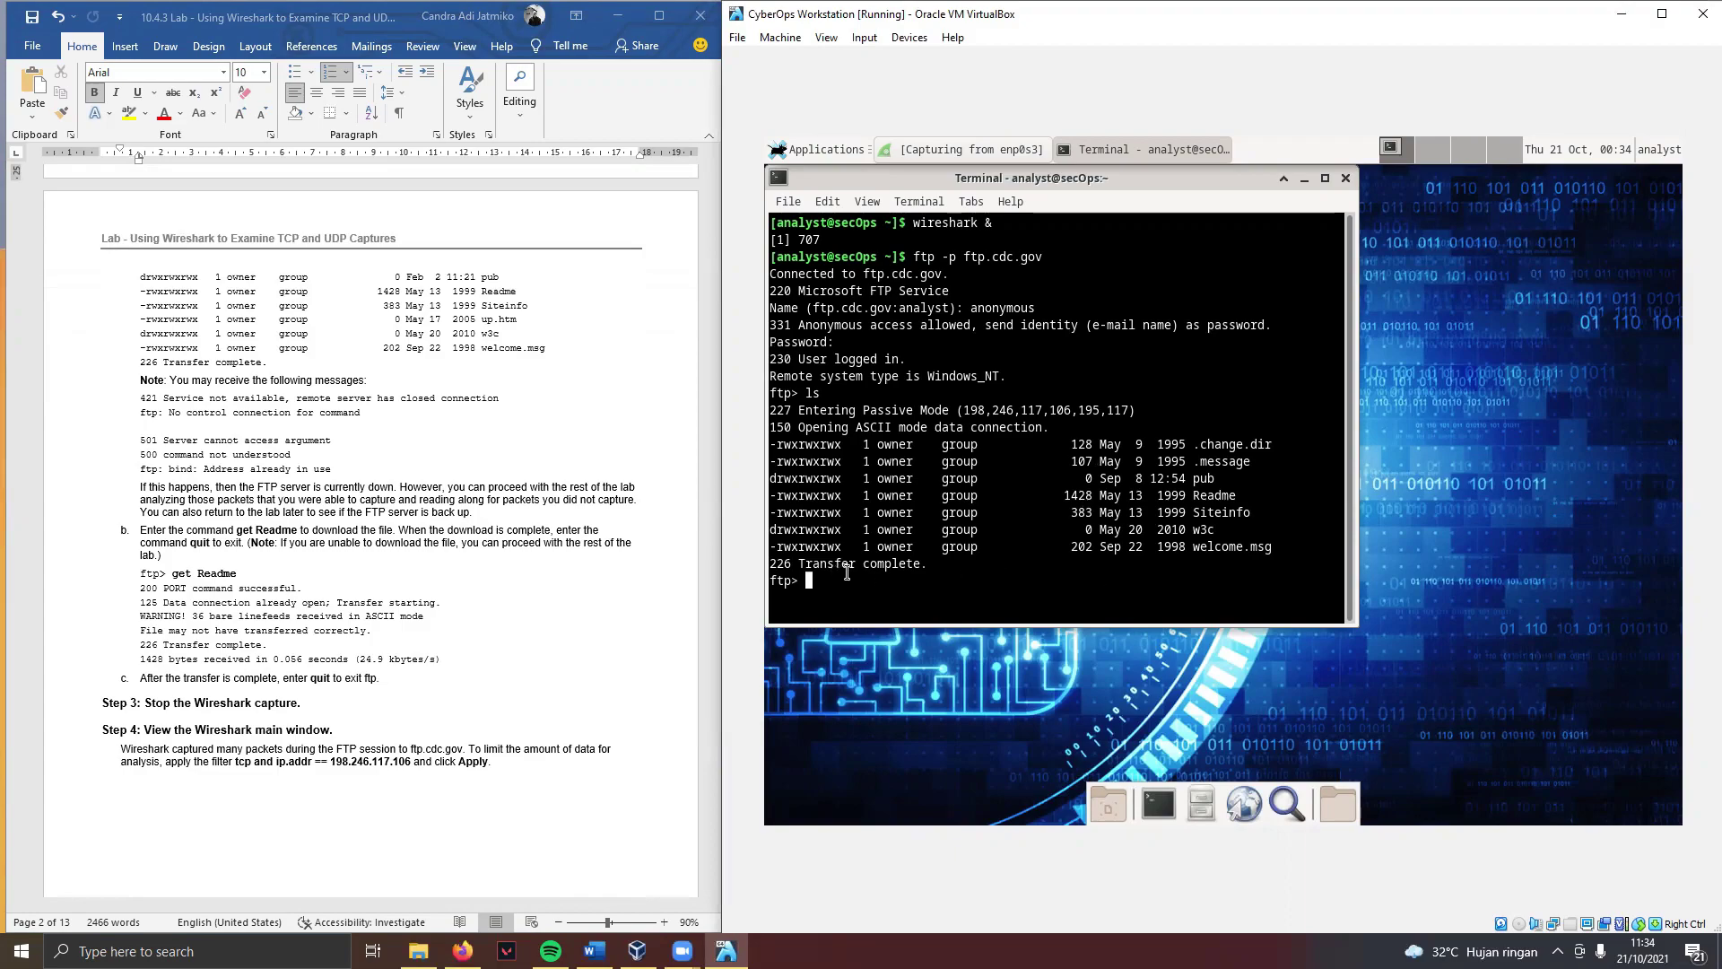
{"action": "type", "text": "get Readmi"}
{"action": "key", "text": "Return"}
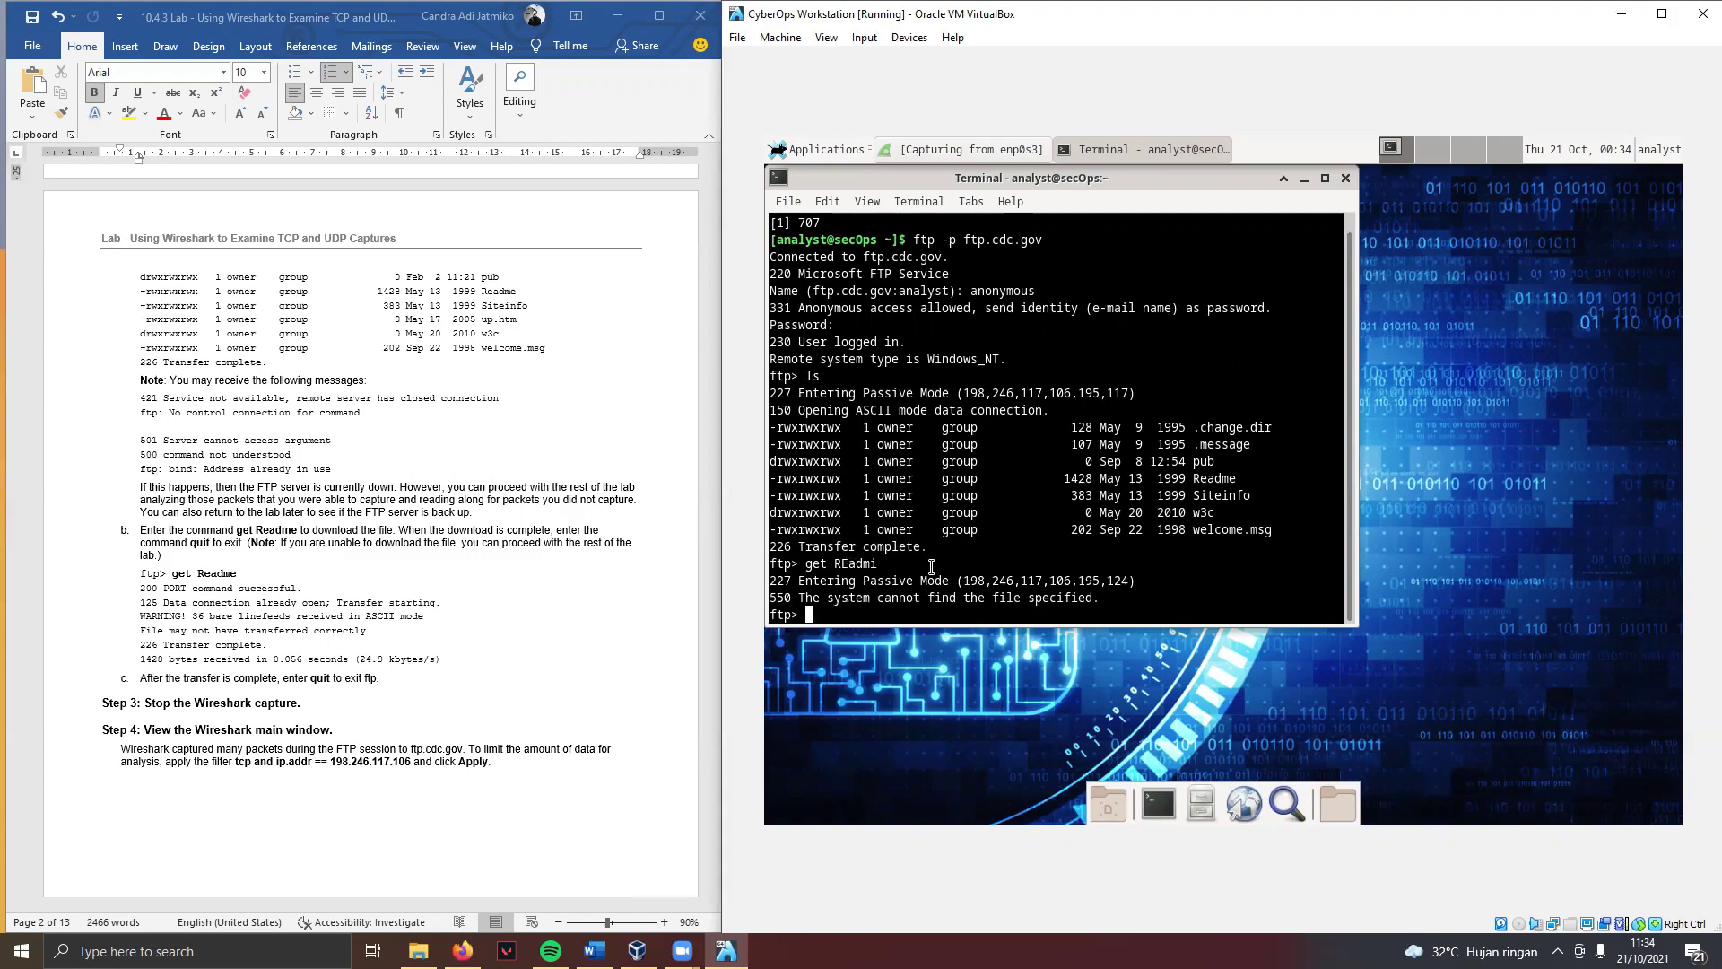
{"action": "type", "text": "get Readme"}
{"action": "key", "text": "Return"}
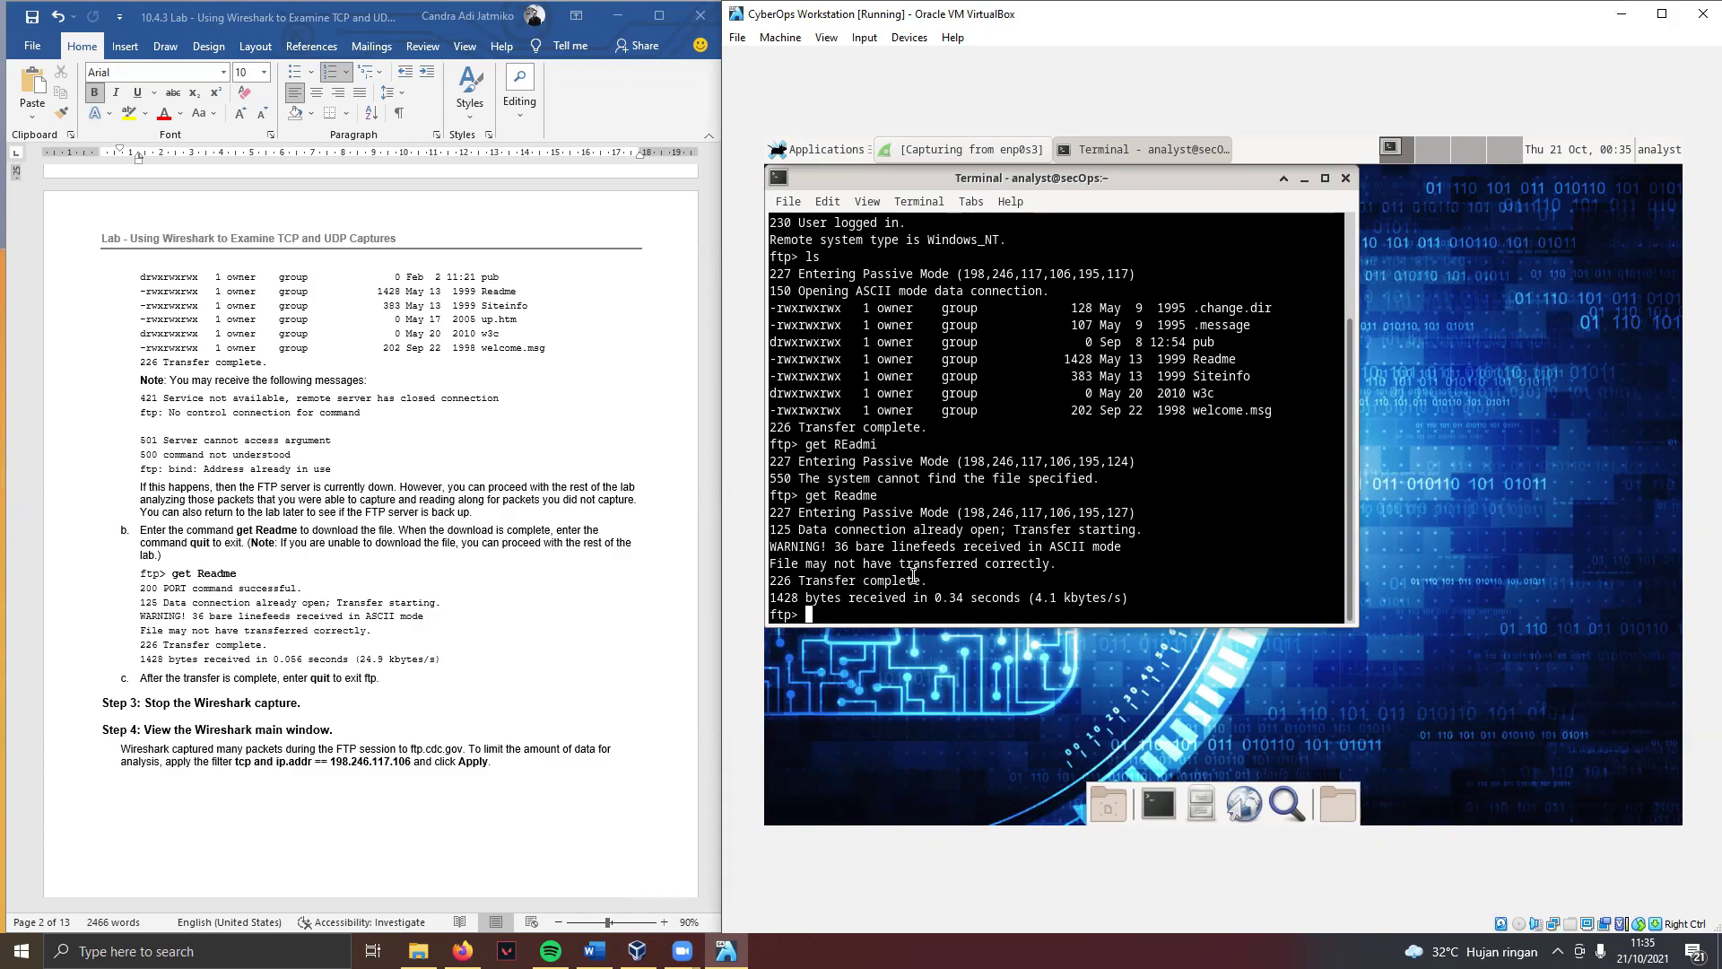
Step: Check the remaining FTP instructions in the lab guide and end the FTP session with the quit command
{"action": "scroll", "coordinate": [425, 607], "scroll_direction": "down", "scroll_amount": 3}
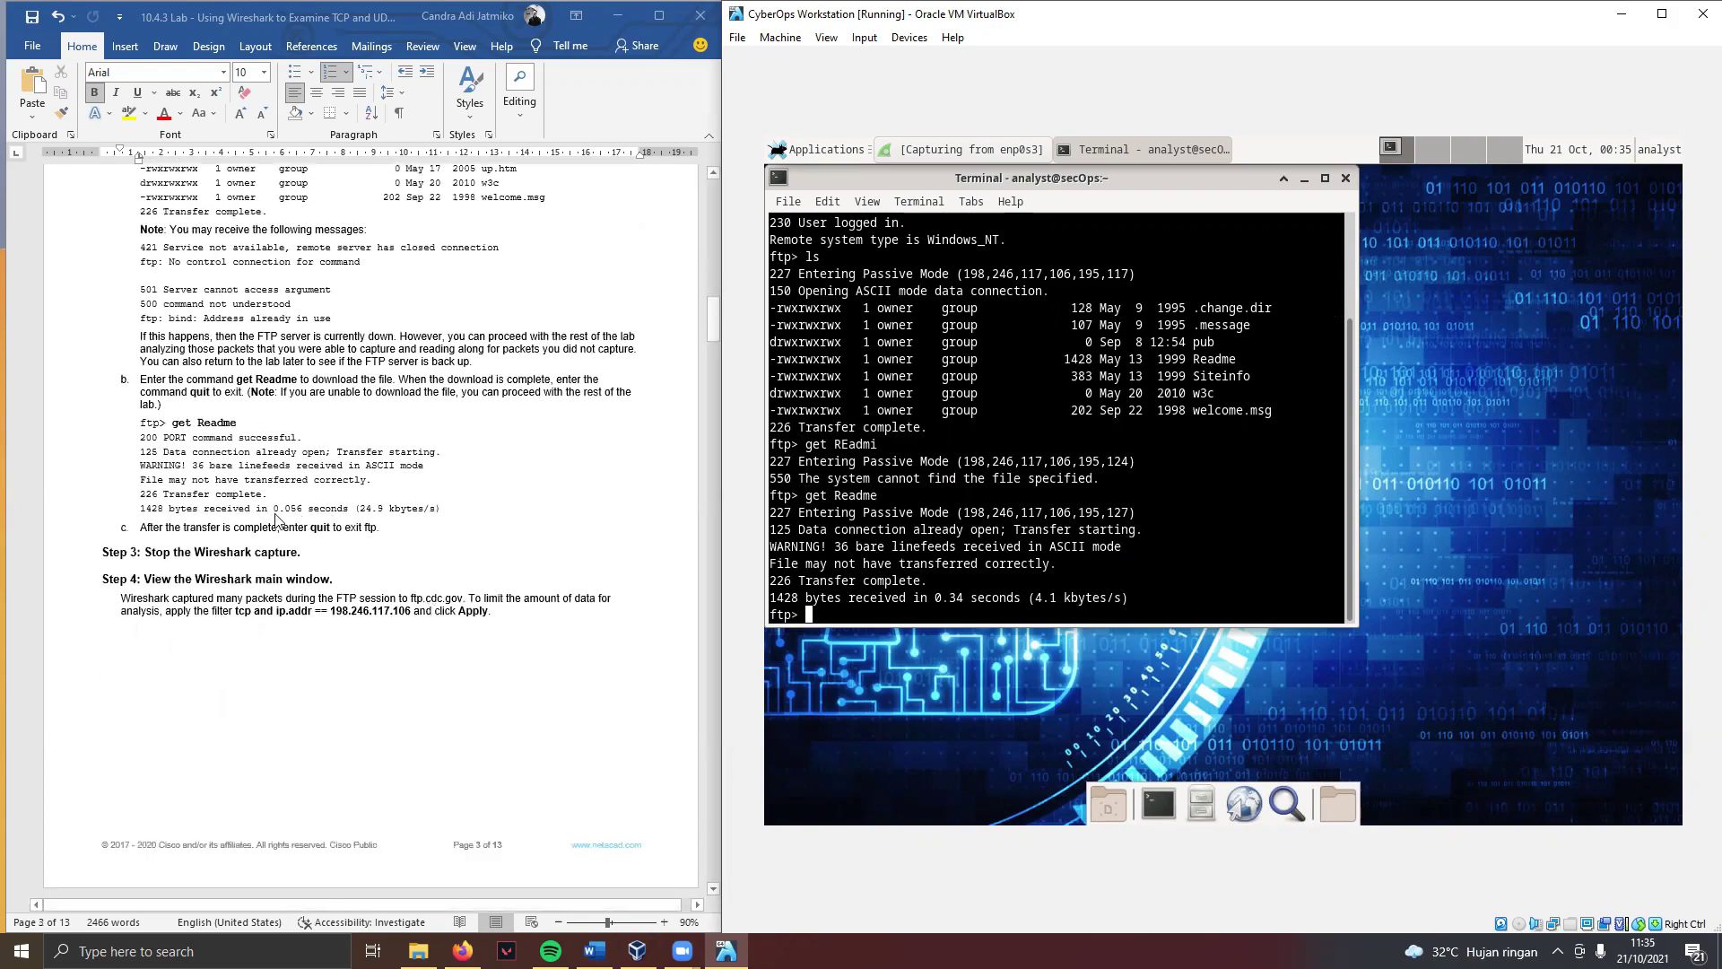
{"action": "scroll", "coordinate": [242, 520], "scroll_direction": "down", "scroll_amount": 2}
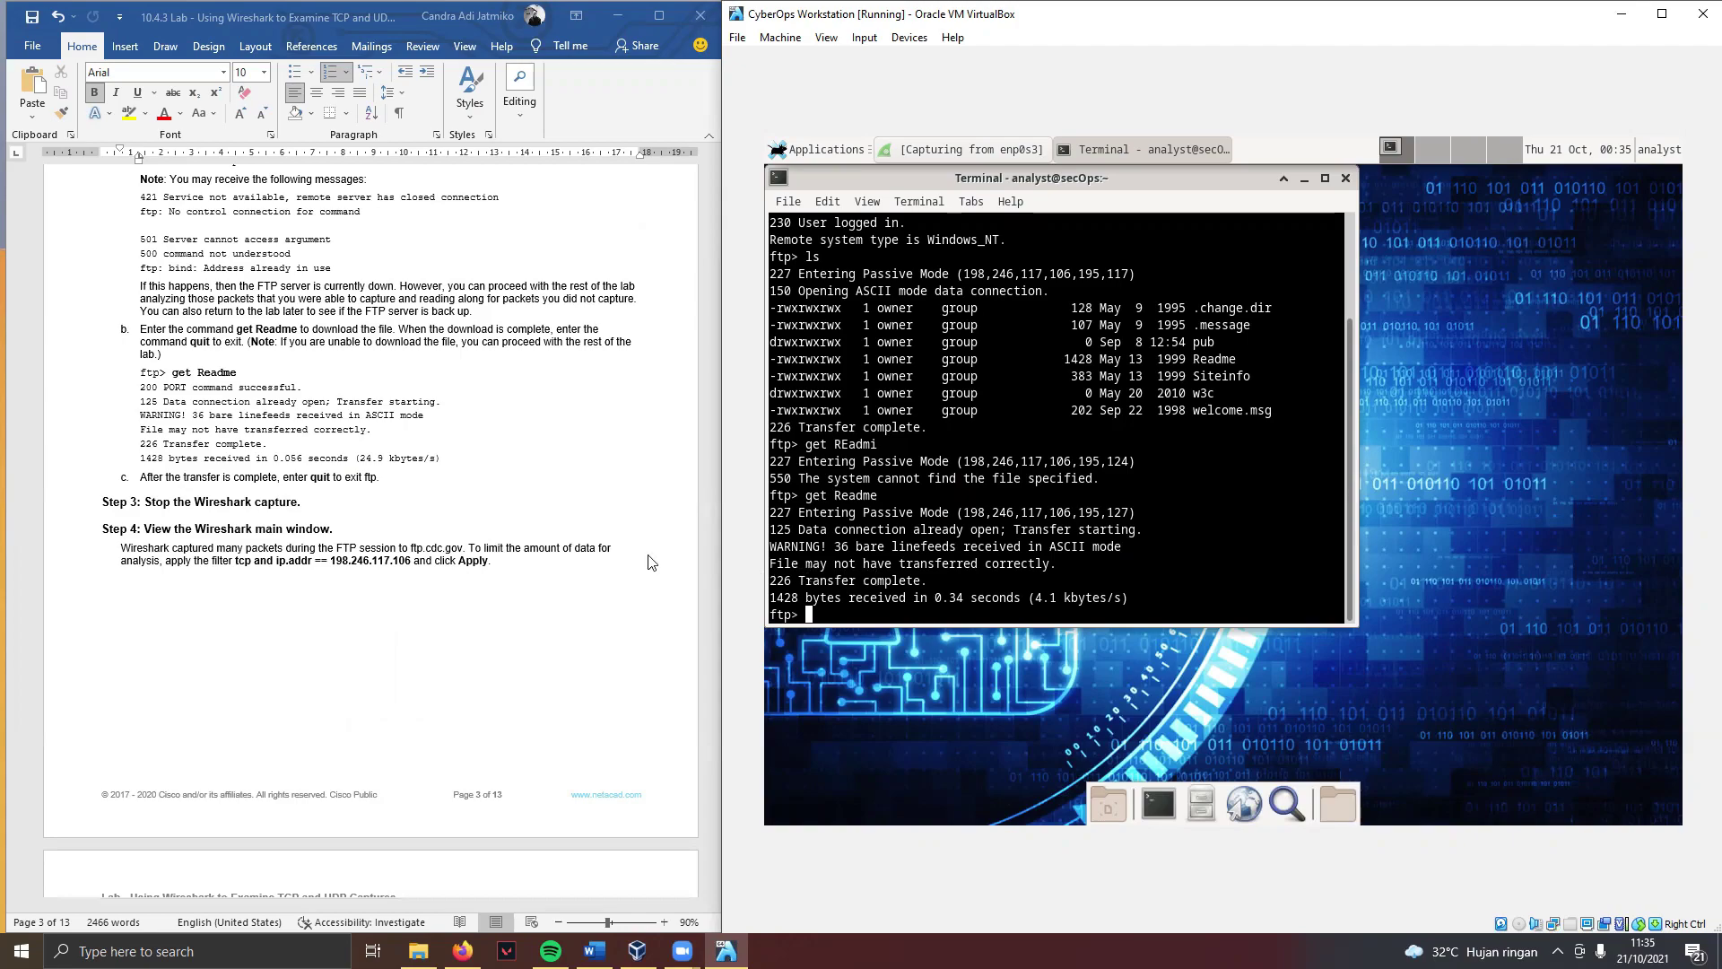
{"action": "scroll", "coordinate": [570, 536], "scroll_direction": "down", "scroll_amount": 2}
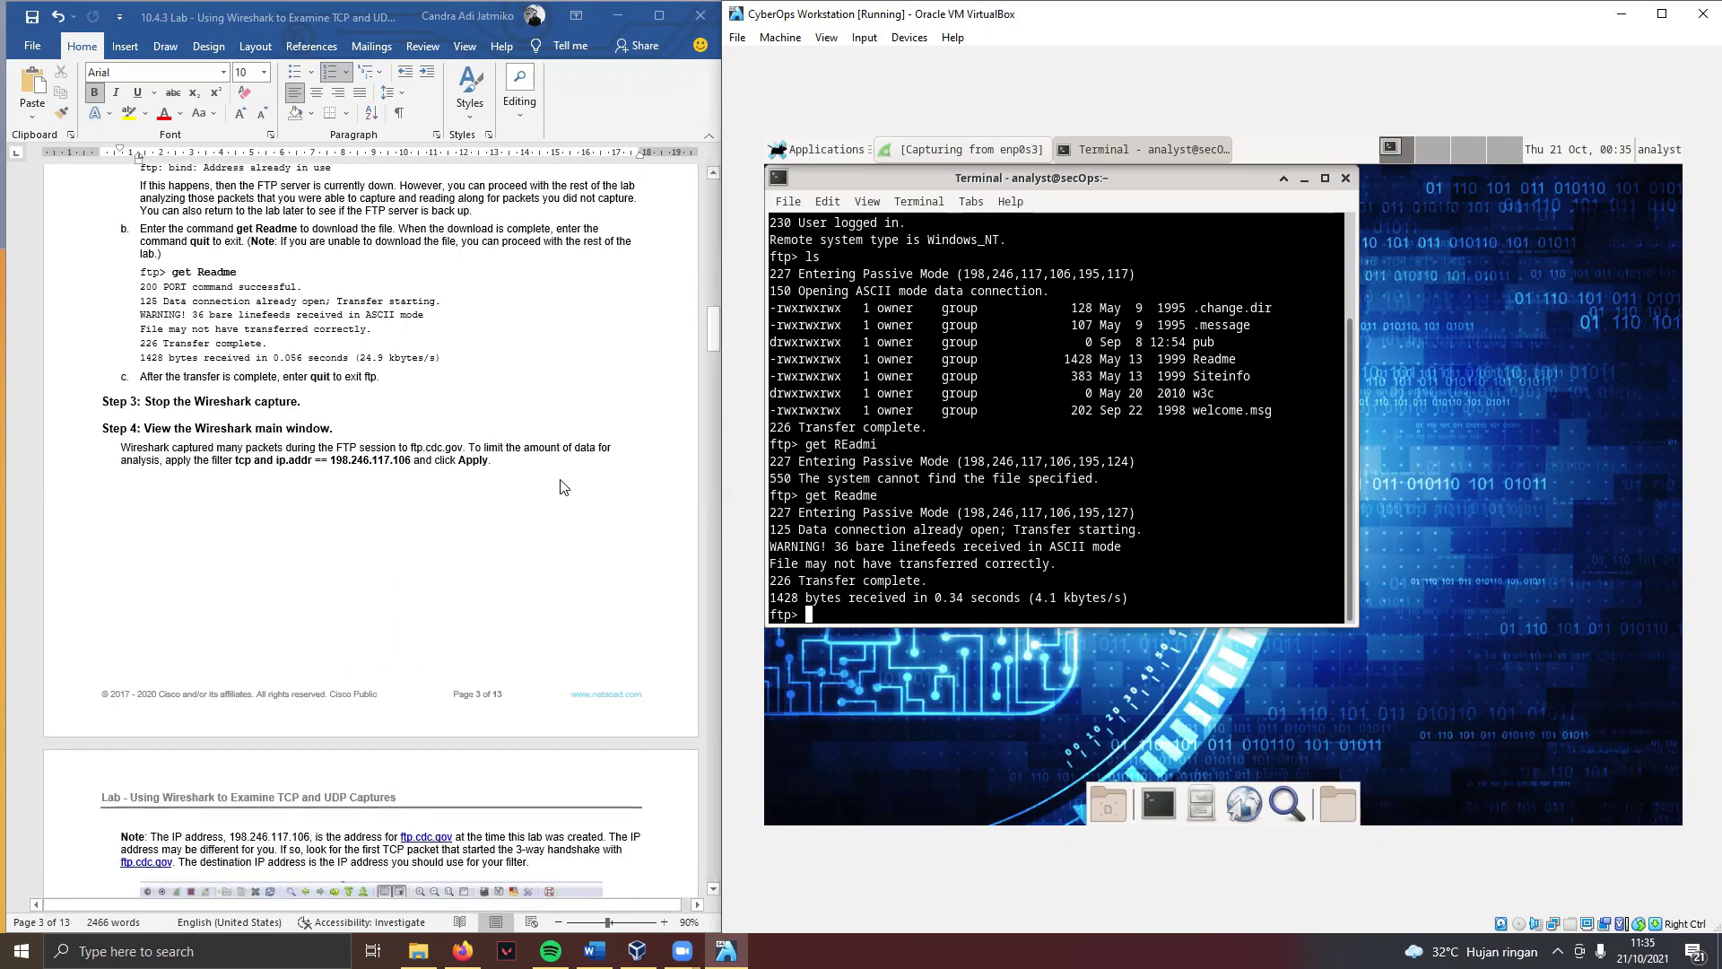
{"action": "scroll", "coordinate": [563, 486], "scroll_direction": "down", "scroll_amount": 2}
{"action": "scroll", "coordinate": [563, 486], "scroll_direction": "up", "scroll_amount": 3}
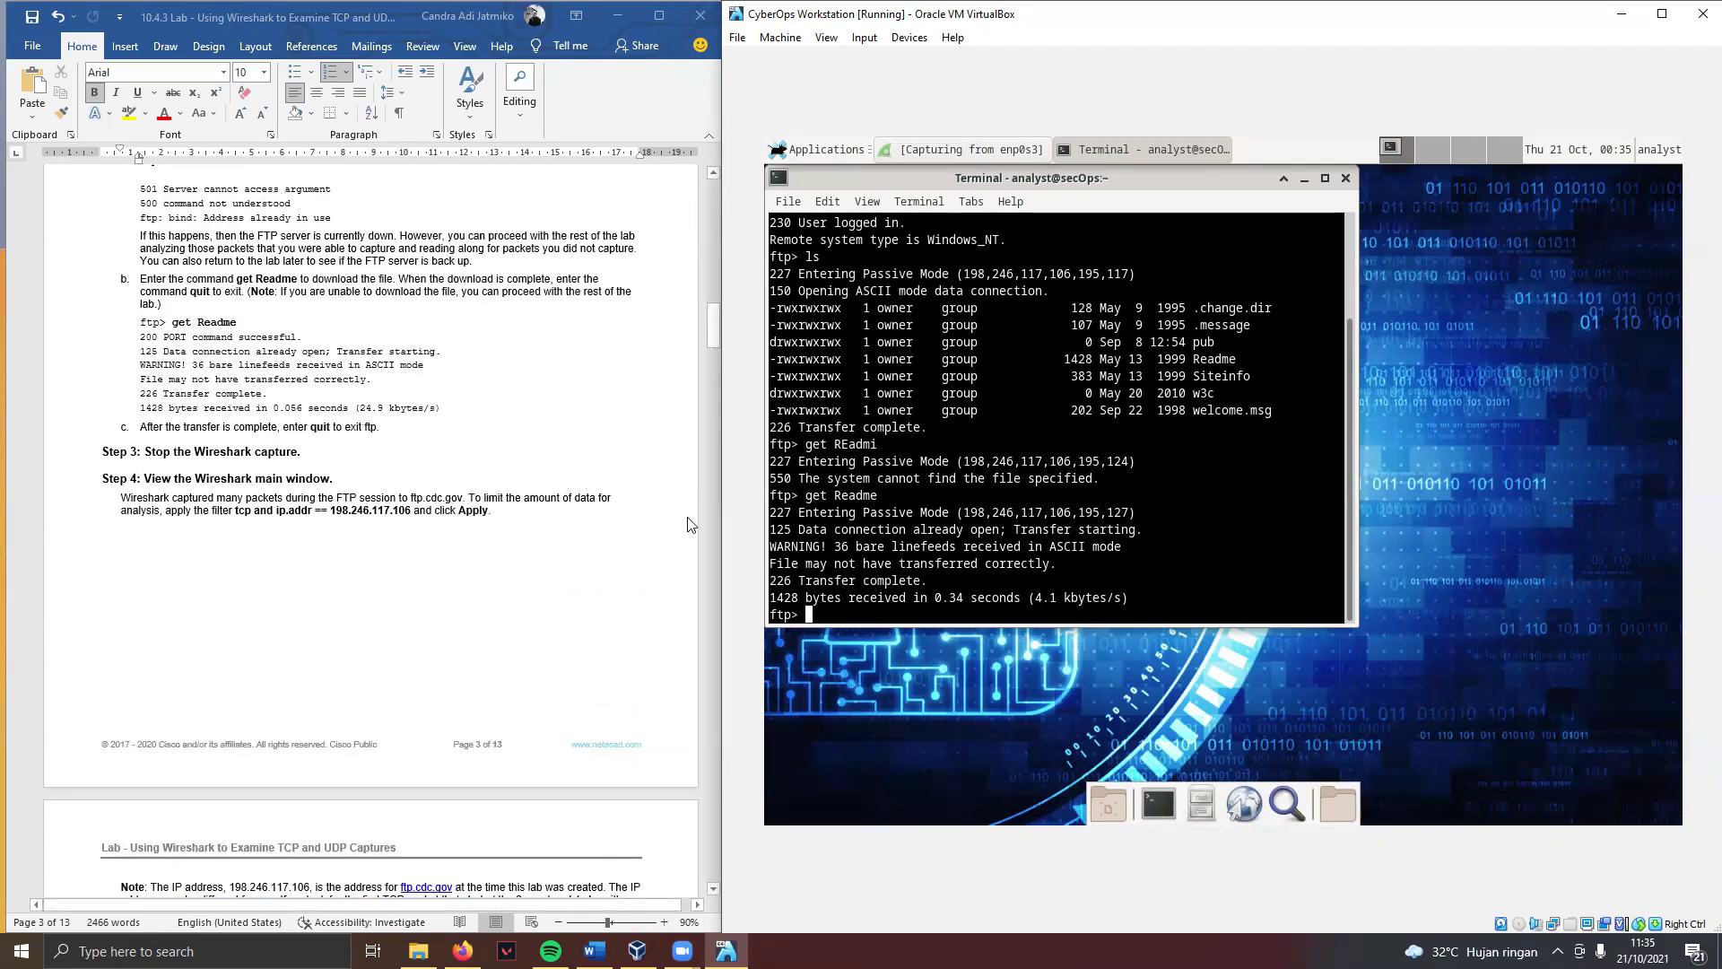
{"action": "type", "text": "quit"}
{"action": "key", "text": "Return"}
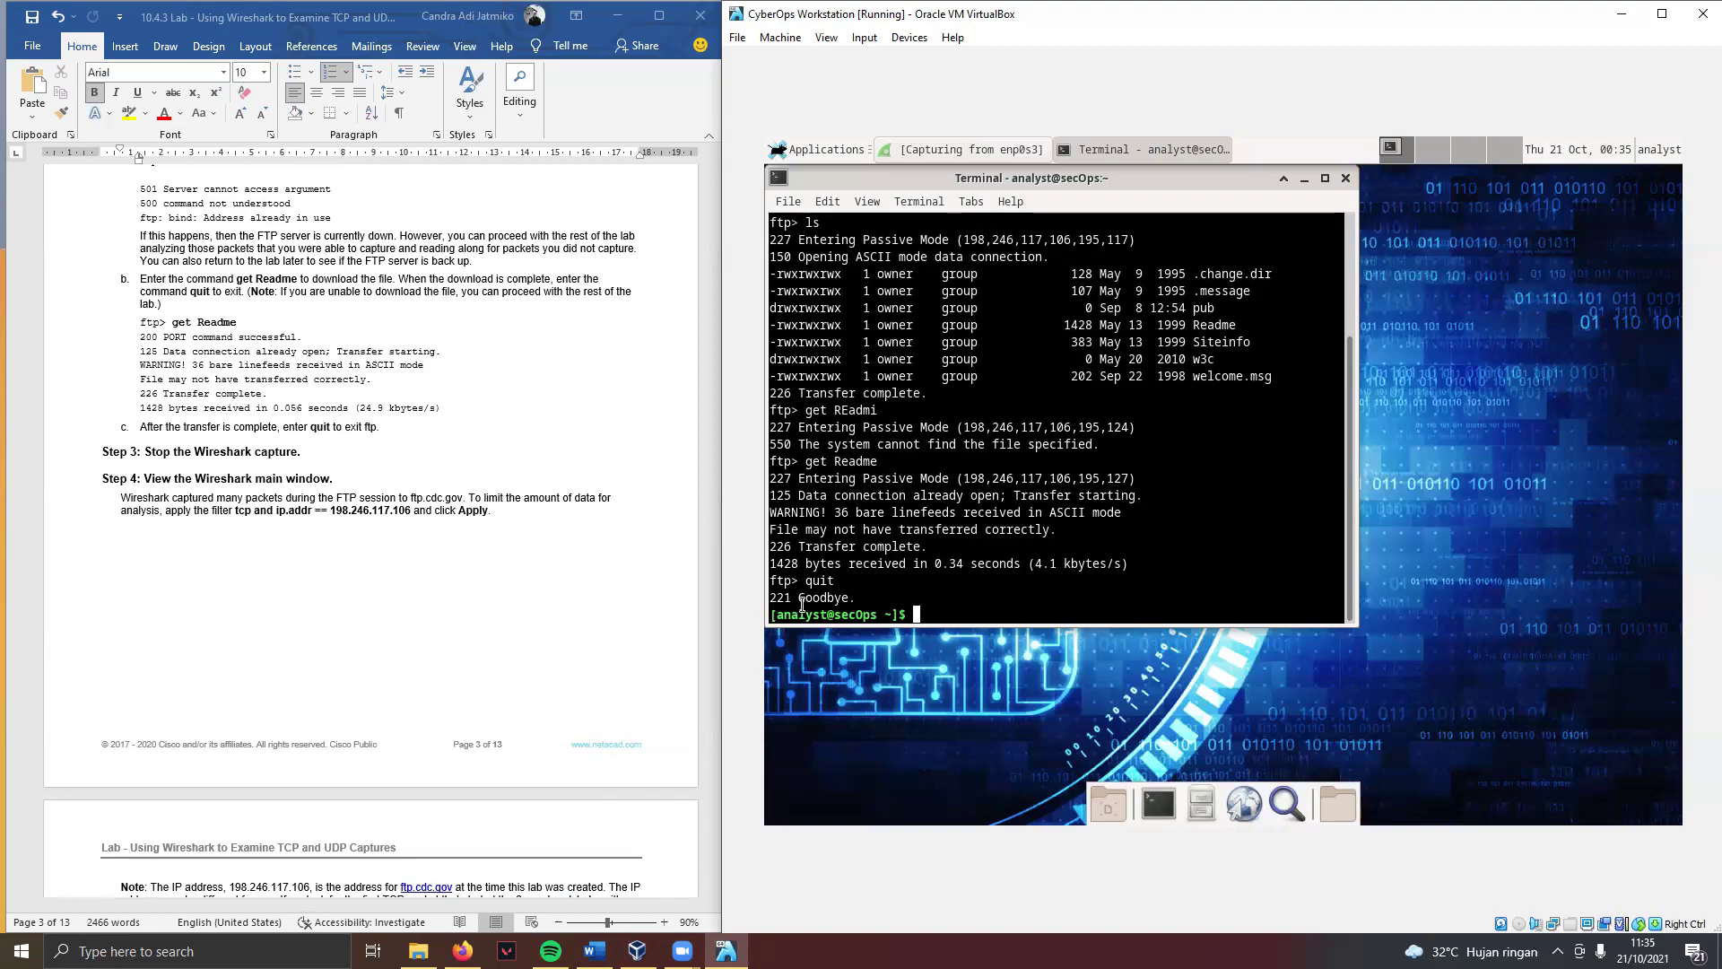
Step: Switch to the Wireshark window in the virtual machine and stop the live capture on enp0s3
{"action": "scroll", "coordinate": [528, 509], "scroll_direction": "down", "scroll_amount": 1}
{"action": "scroll", "coordinate": [527, 509], "scroll_direction": "down", "scroll_amount": 1}
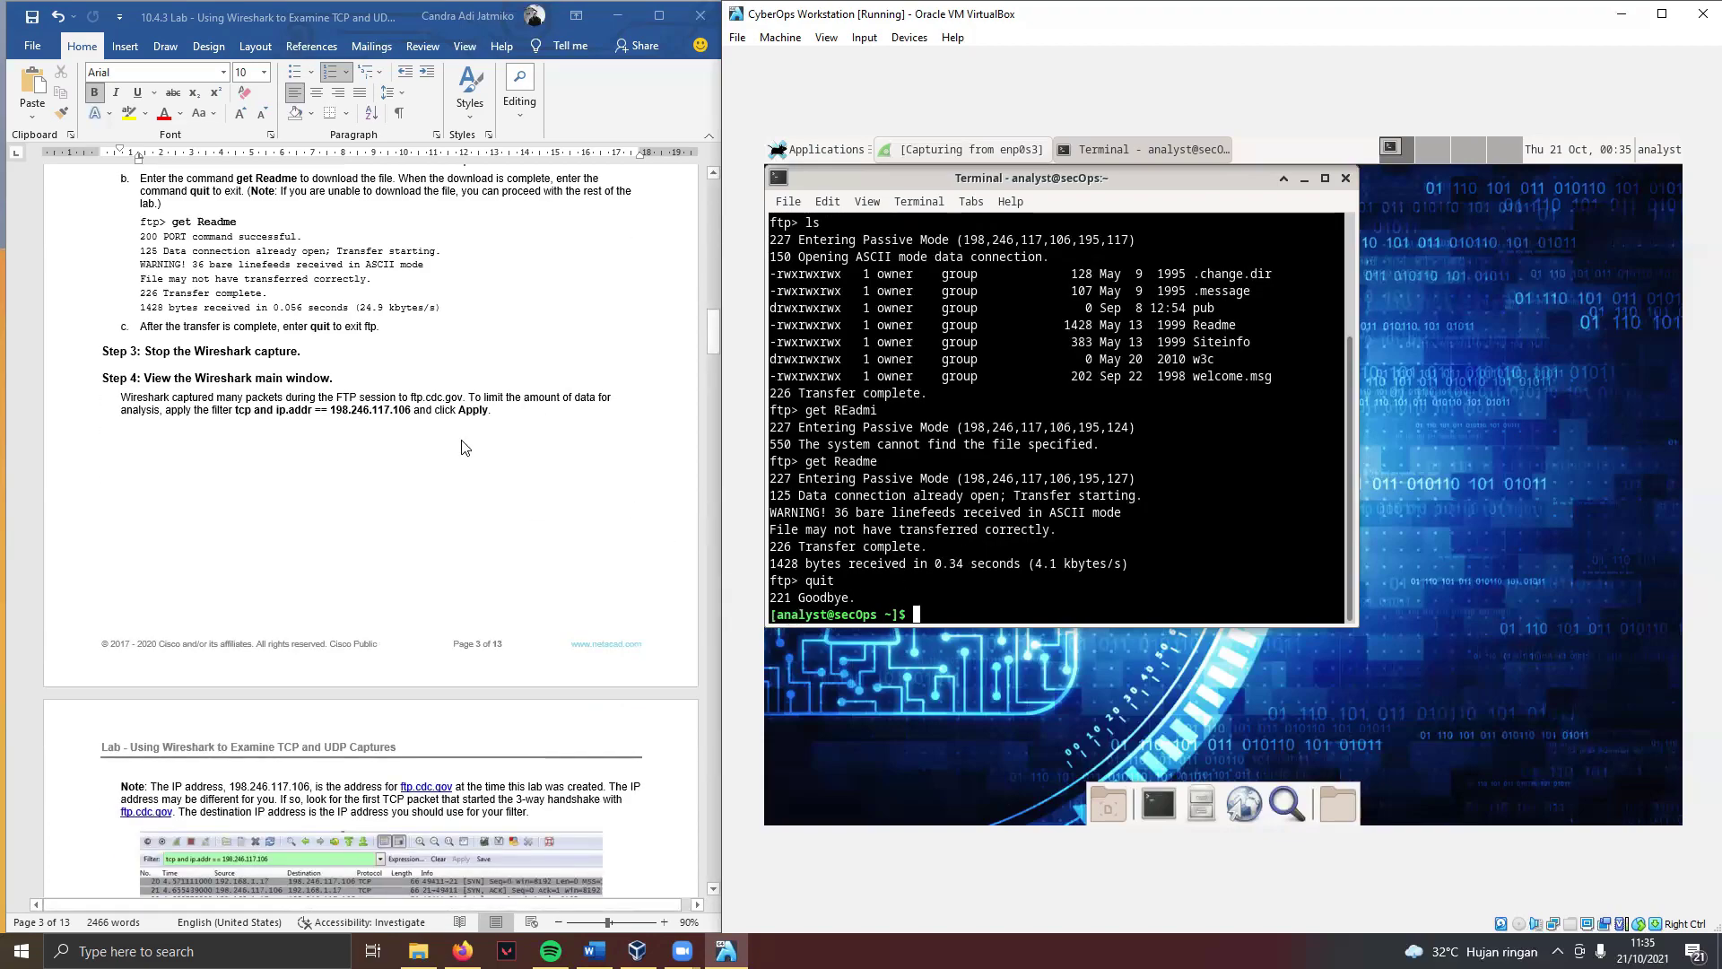
{"action": "scroll", "coordinate": [299, 345], "scroll_direction": "down", "scroll_amount": 1}
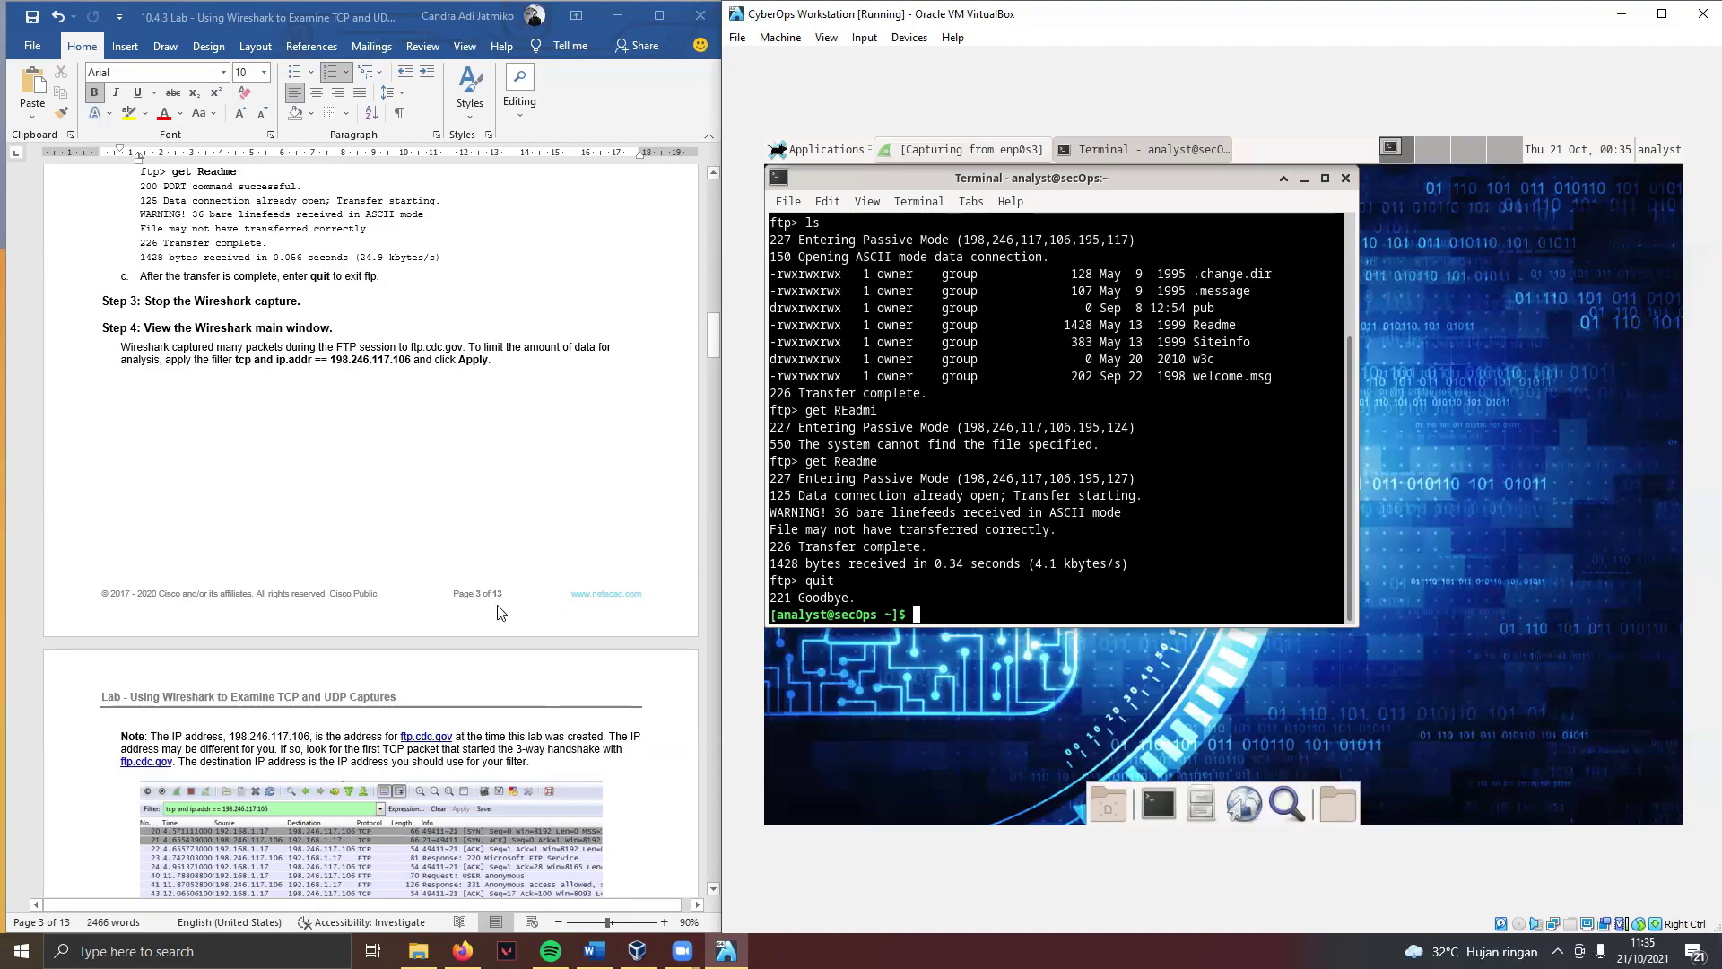
{"action": "left_click", "coordinate": [726, 951]}
{"action": "left_click", "coordinate": [726, 950]}
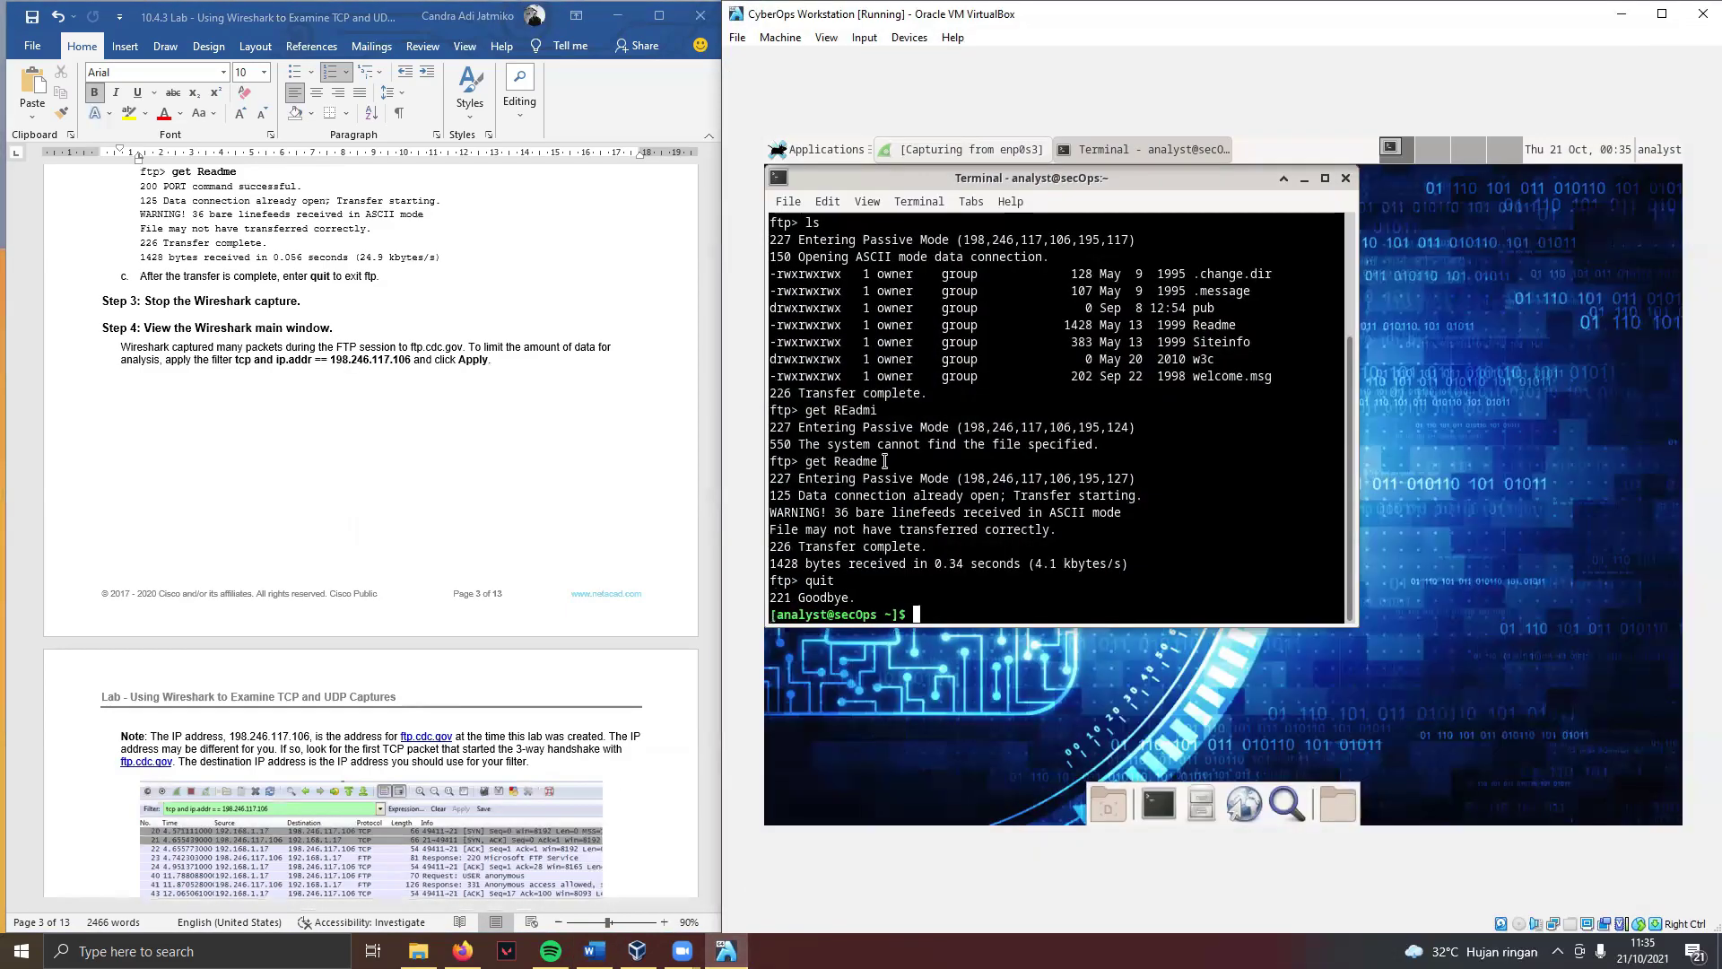
{"action": "left_click", "coordinate": [986, 149]}
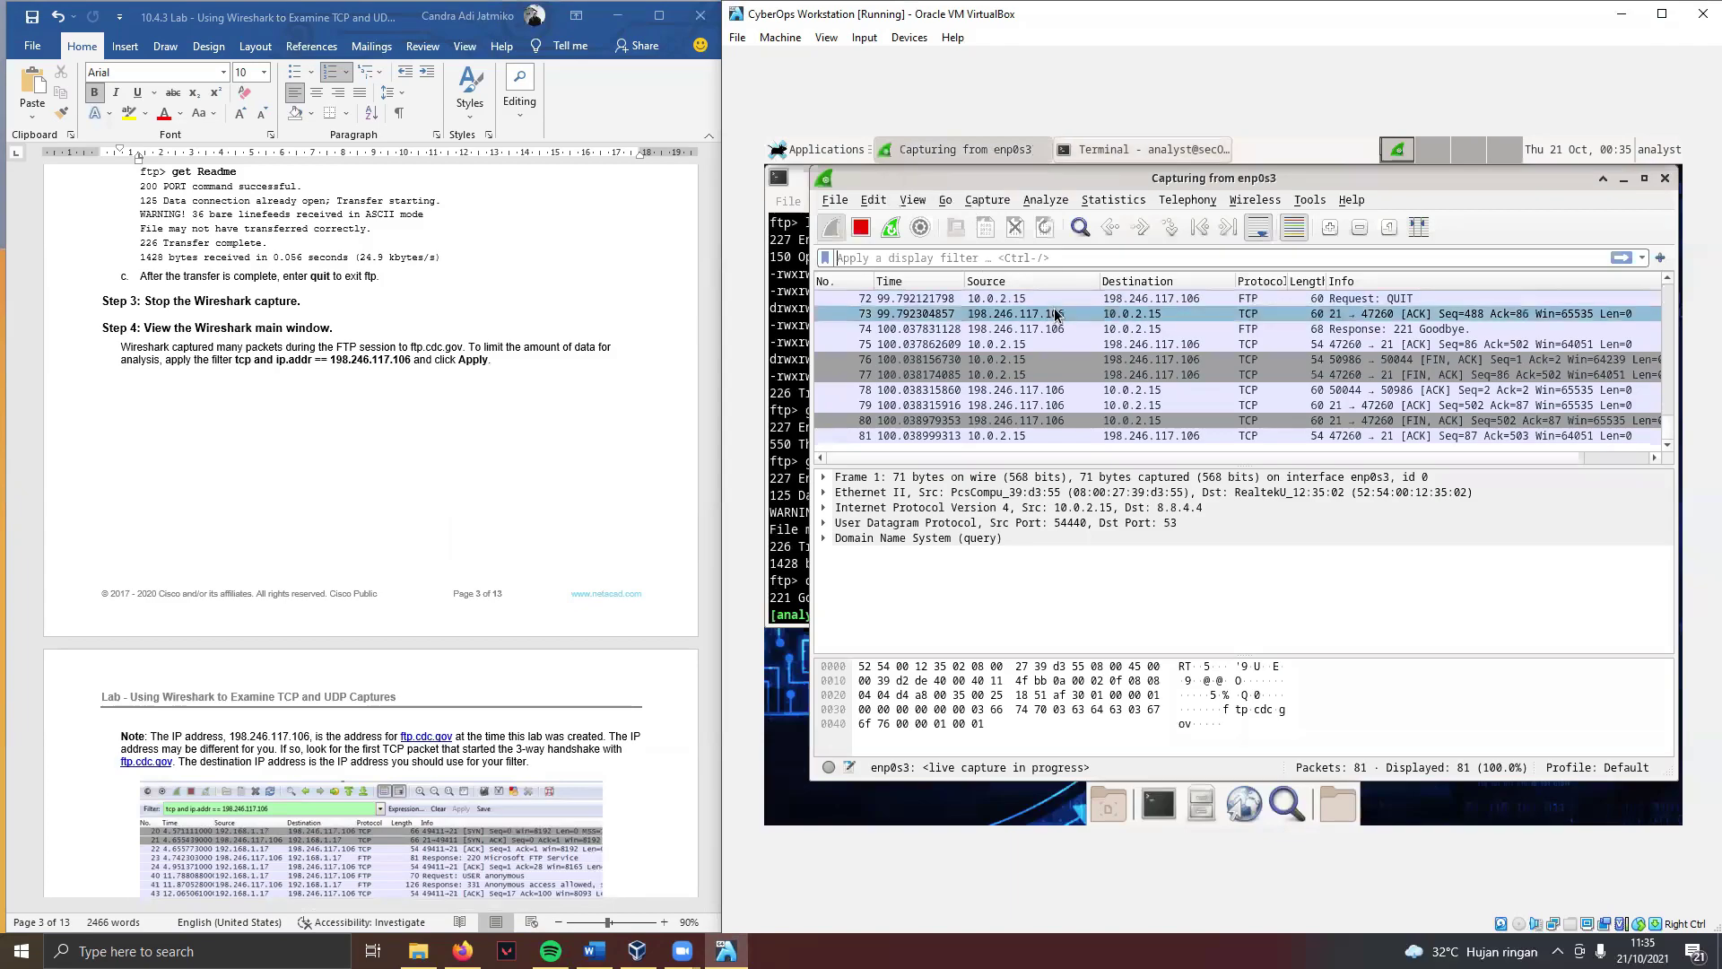
{"action": "left_click", "coordinate": [860, 226]}
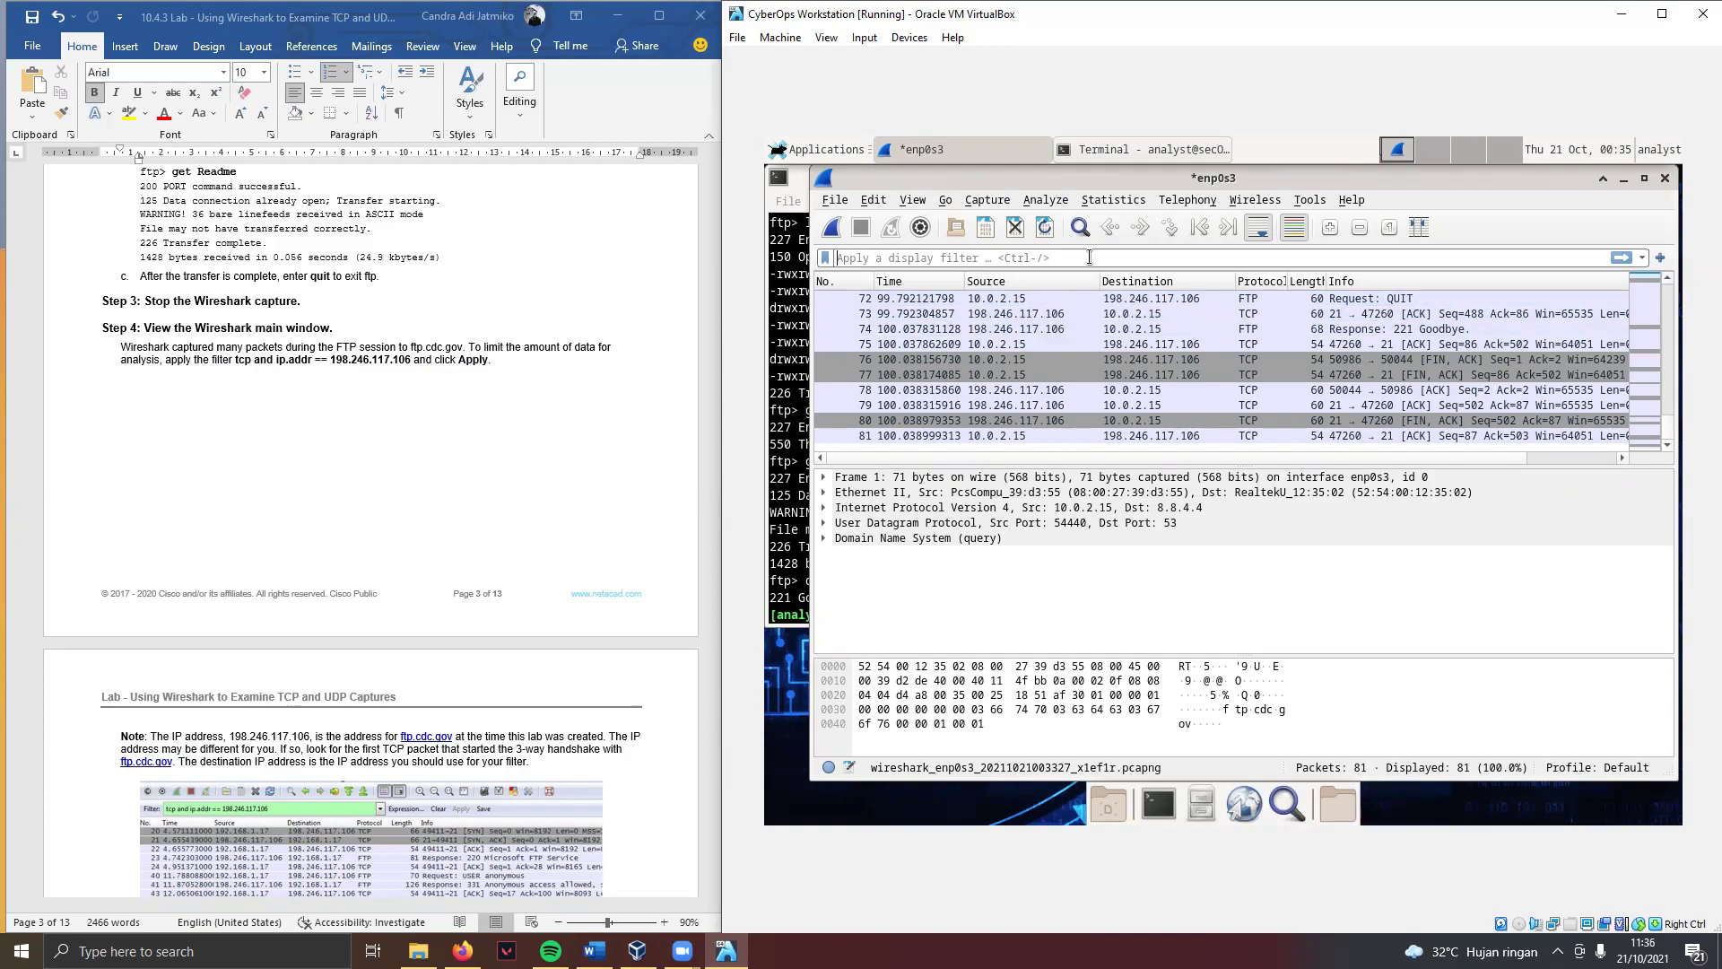
Step: Apply the display filter tcp and ip.addr==198.246.117.106 to the capture and select the first SYN packet
{"action": "type", "text": "tcp"}
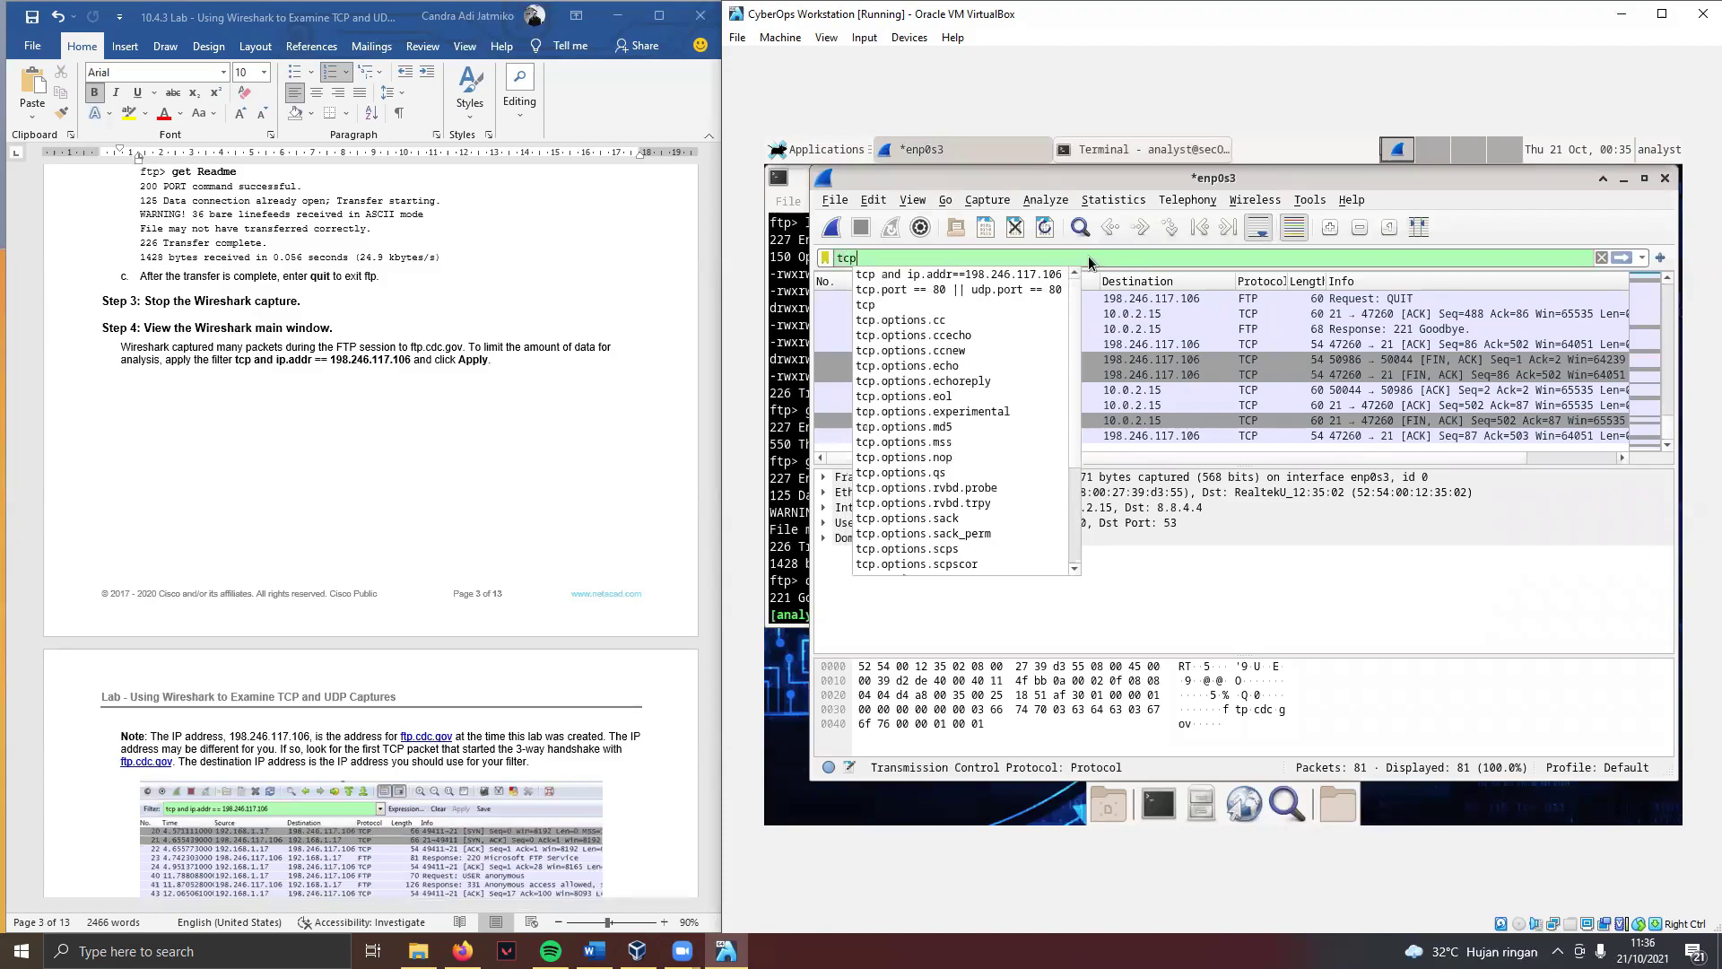
{"action": "type", "text": " and"}
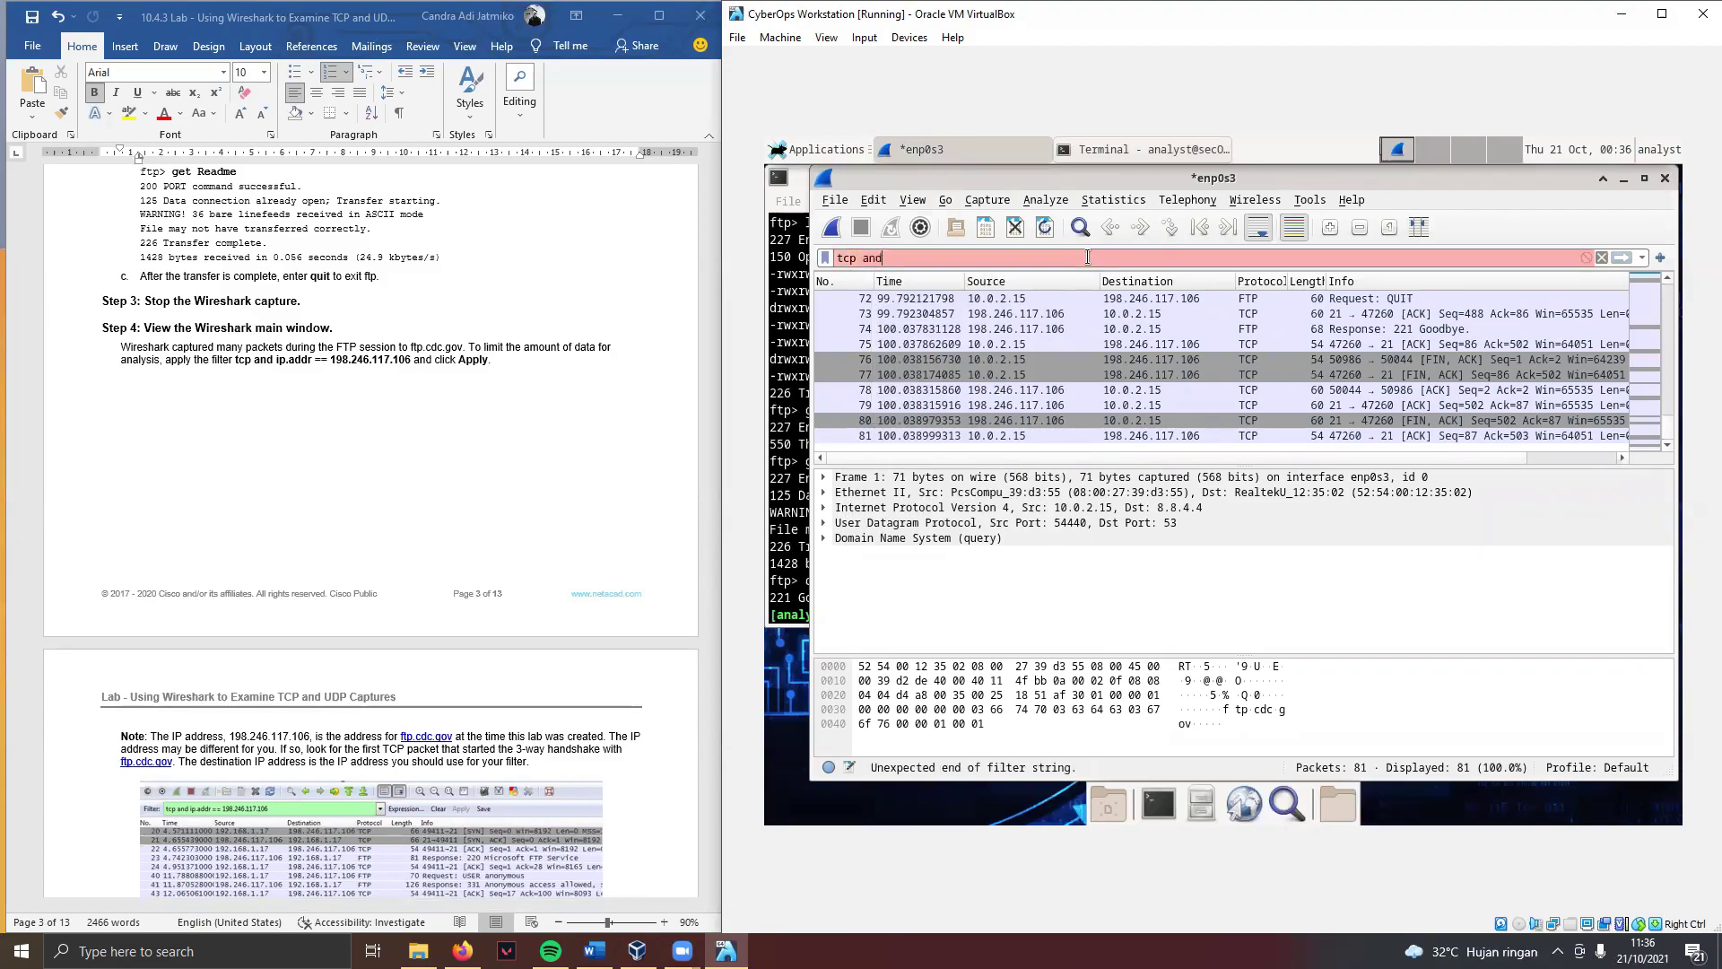
{"action": "type", "text": " ip."}
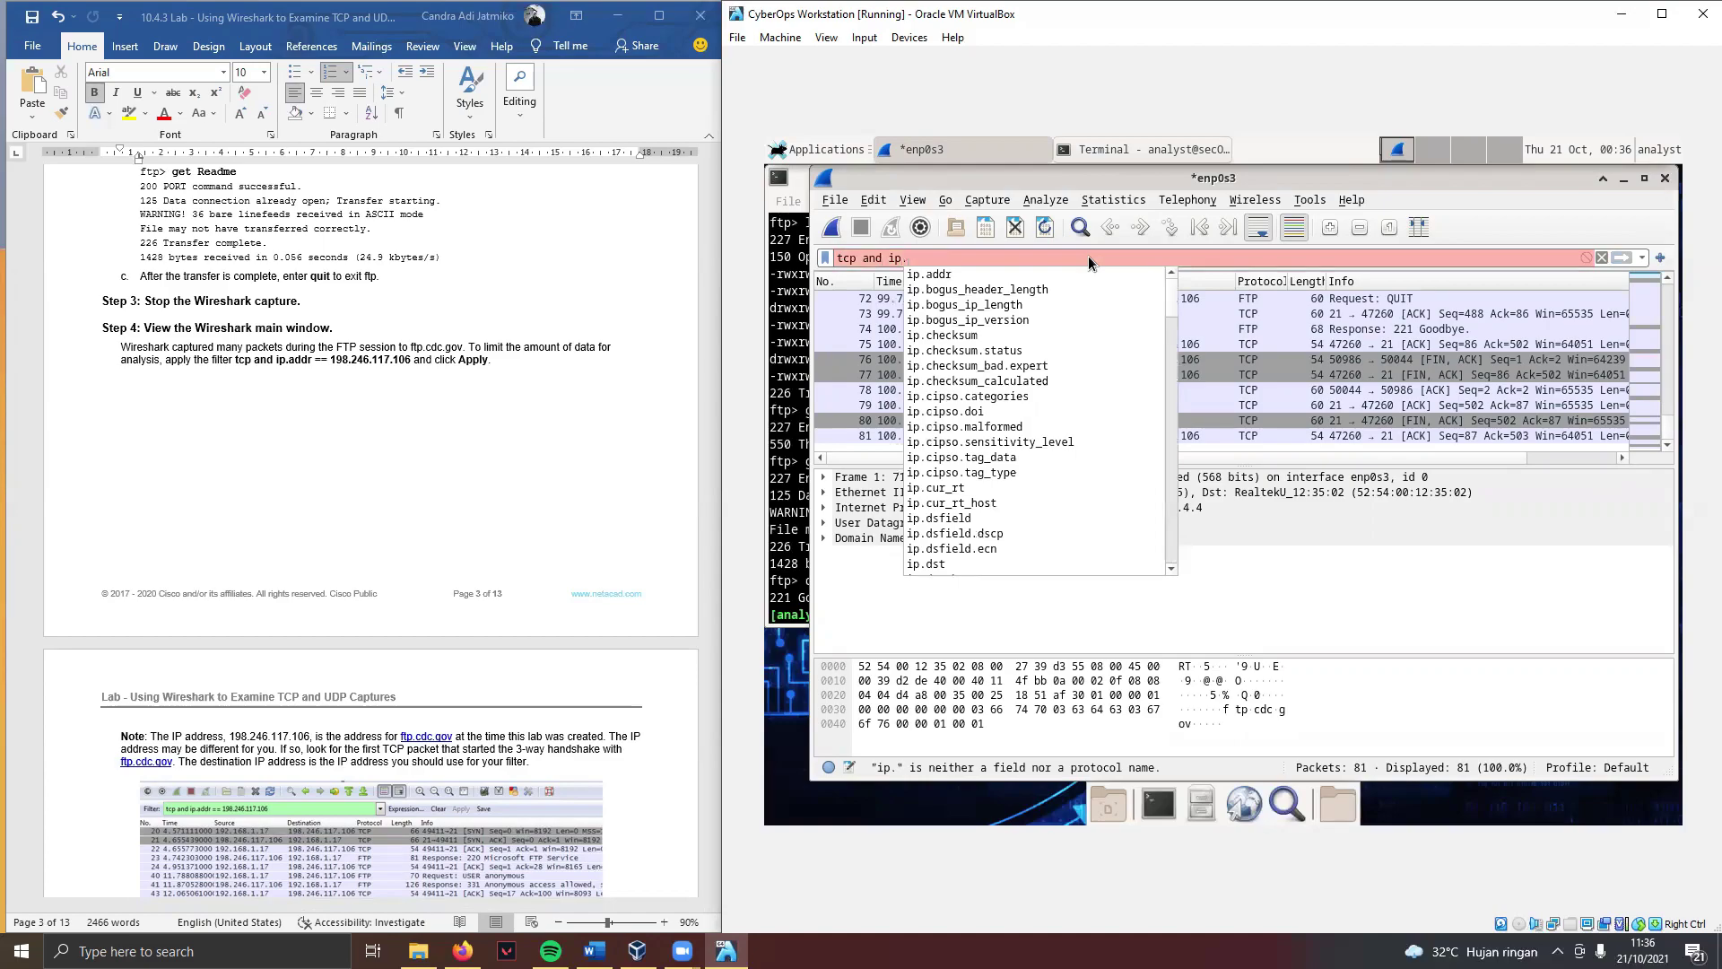
{"action": "type", "text": "addr"}
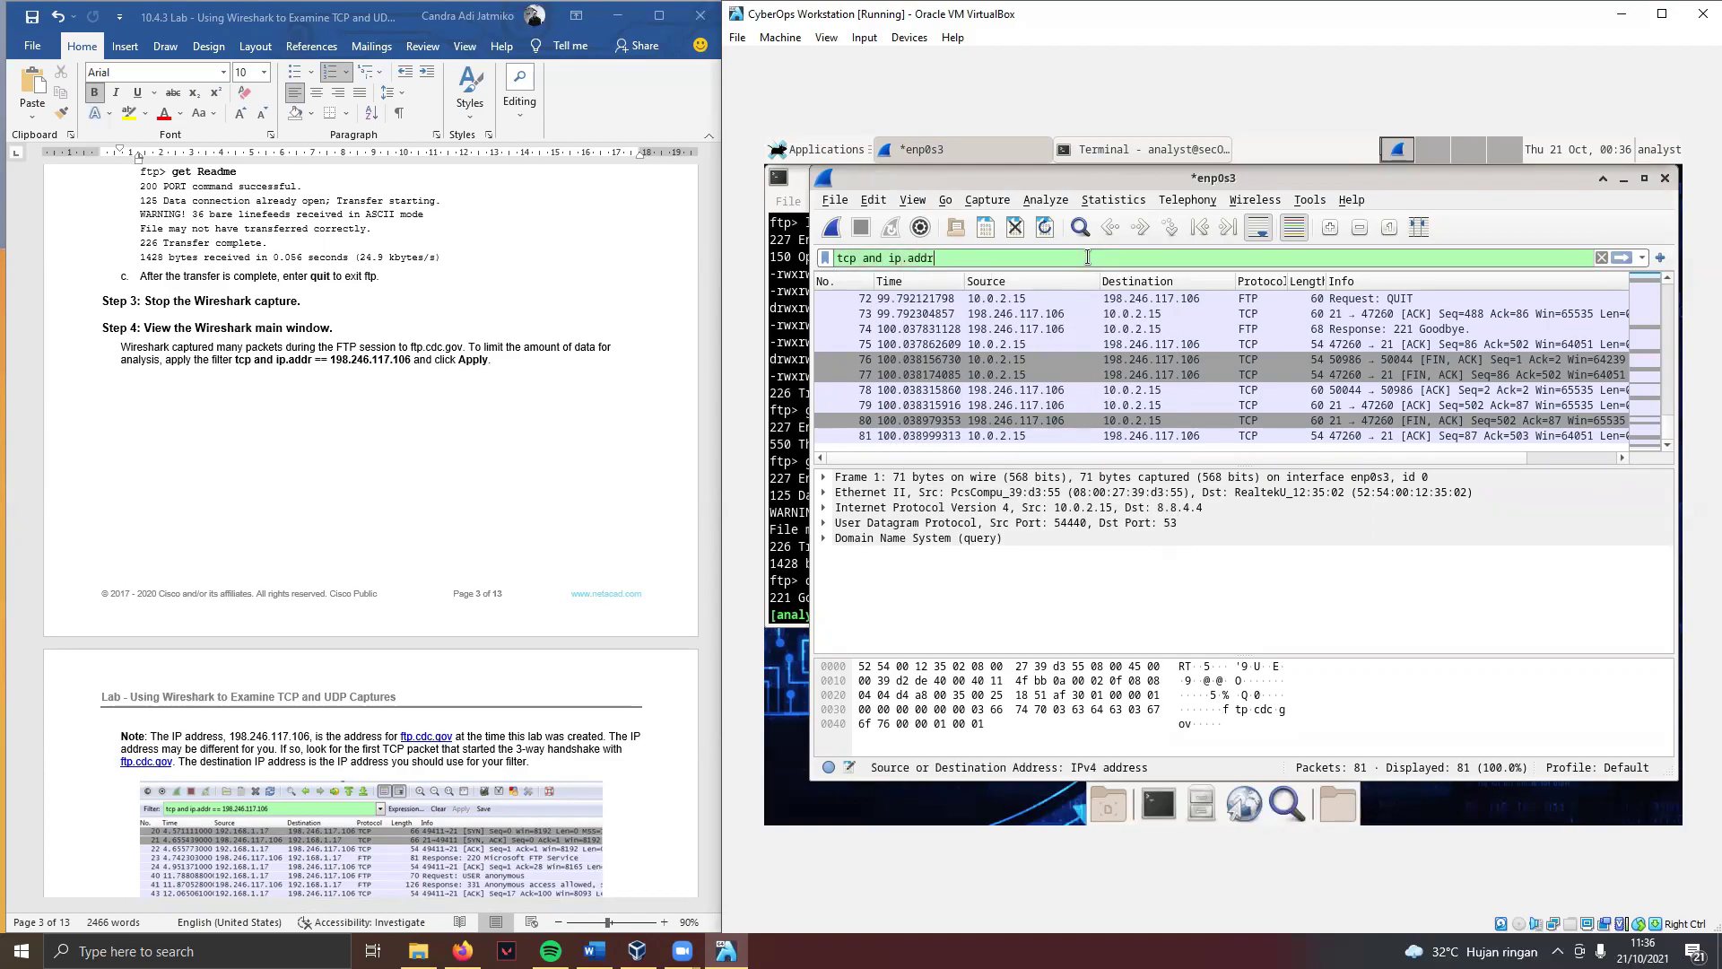
{"action": "type", "text": "==1"}
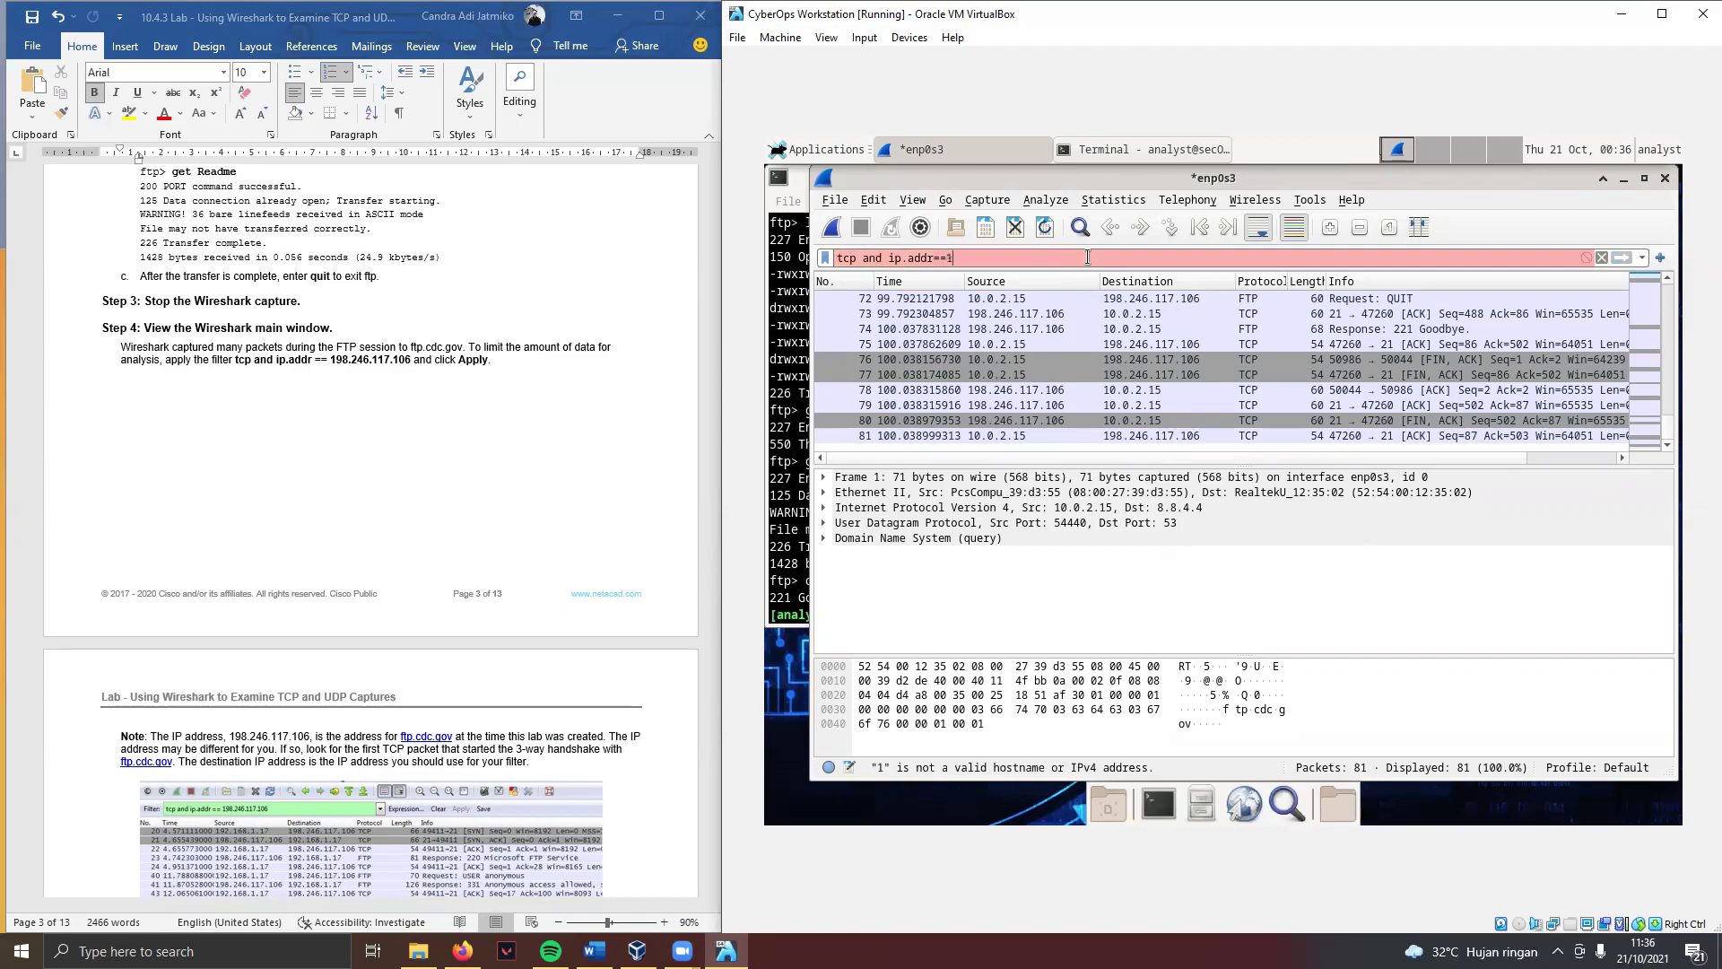
{"action": "type", "text": "98.246"}
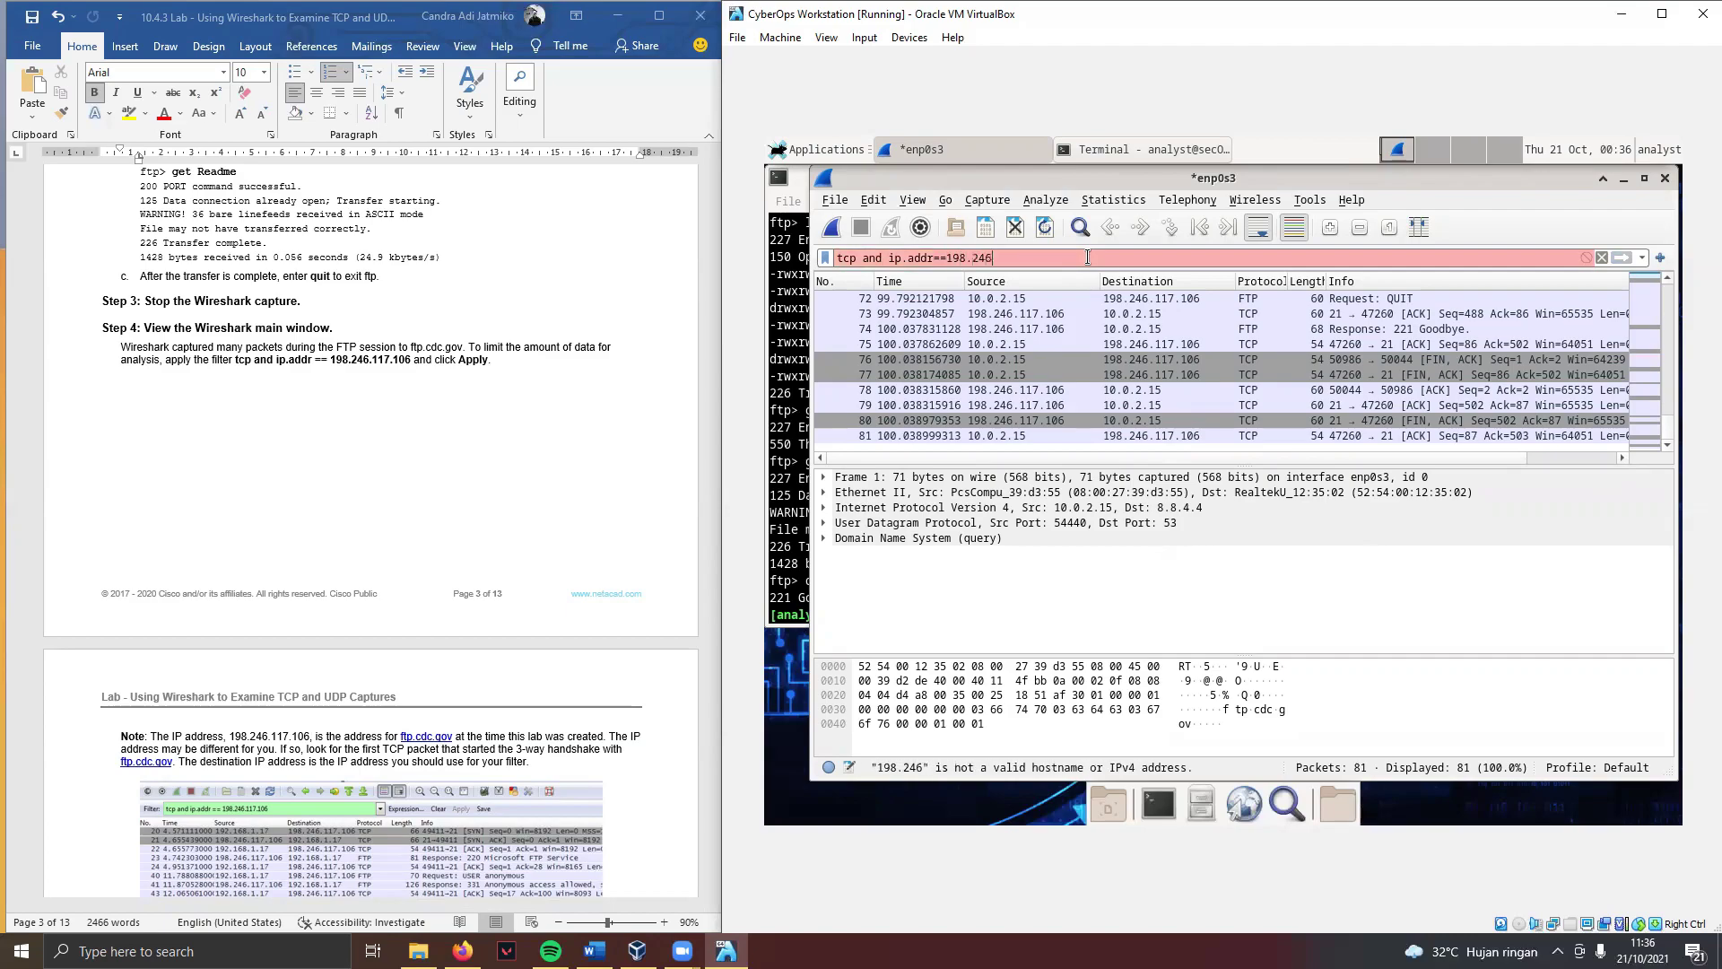
{"action": "type", "text": ".11"}
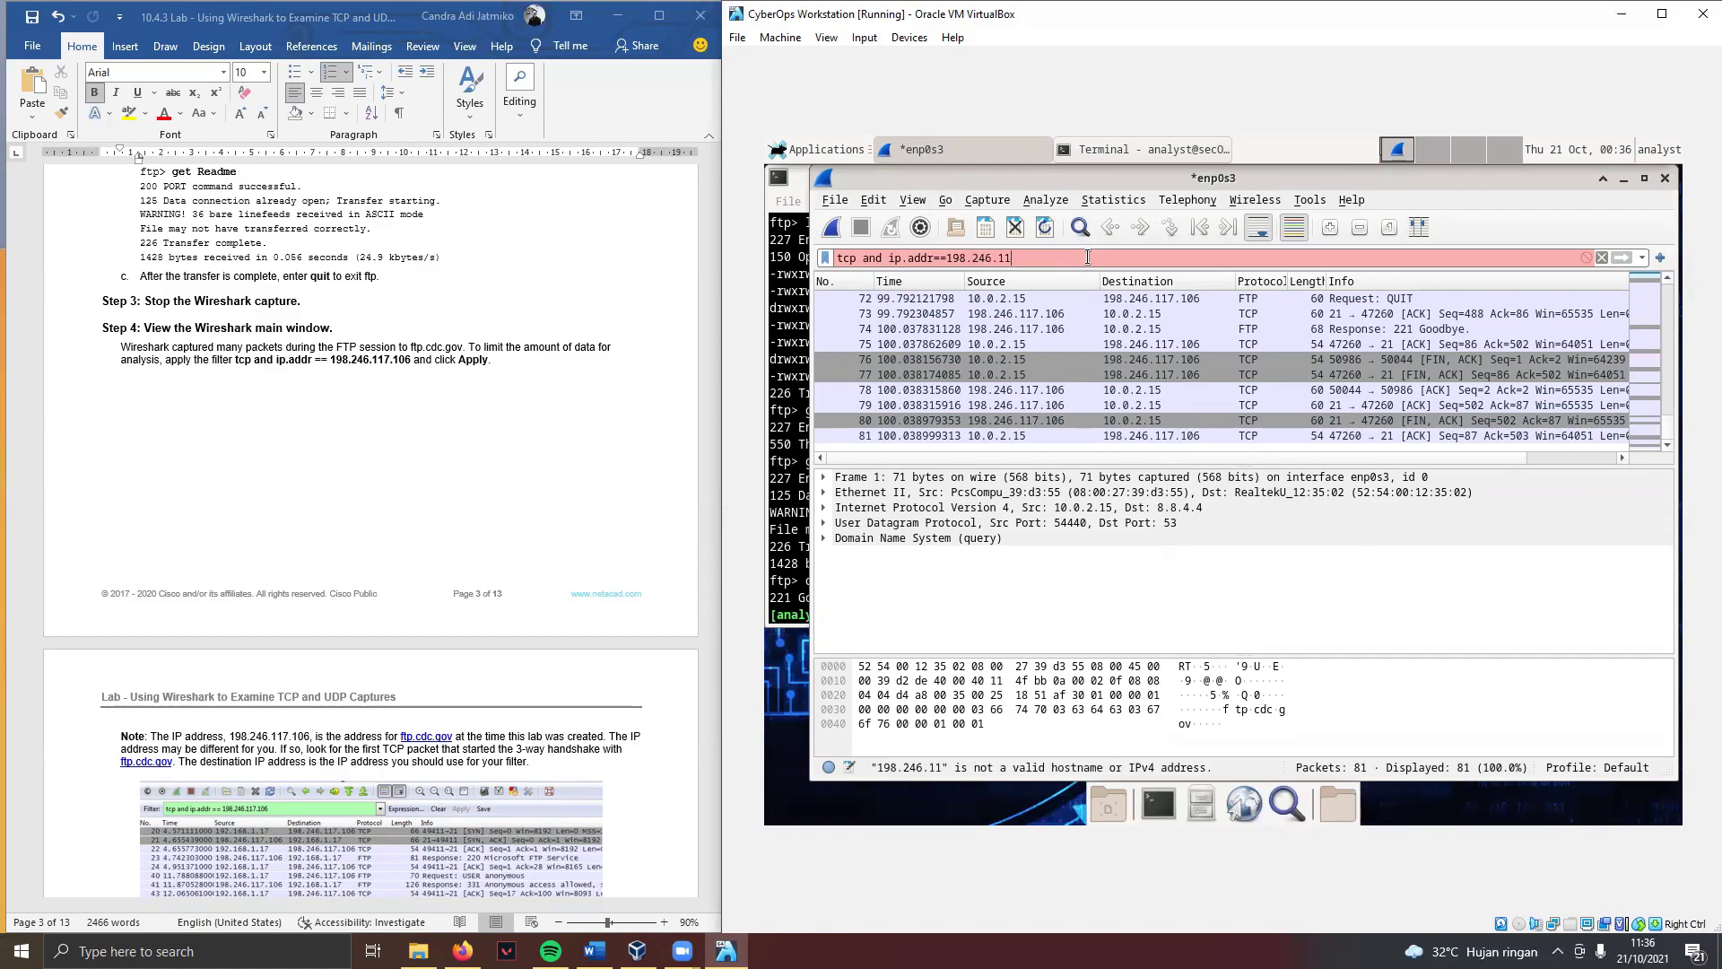
{"action": "type", "text": "7.106"}
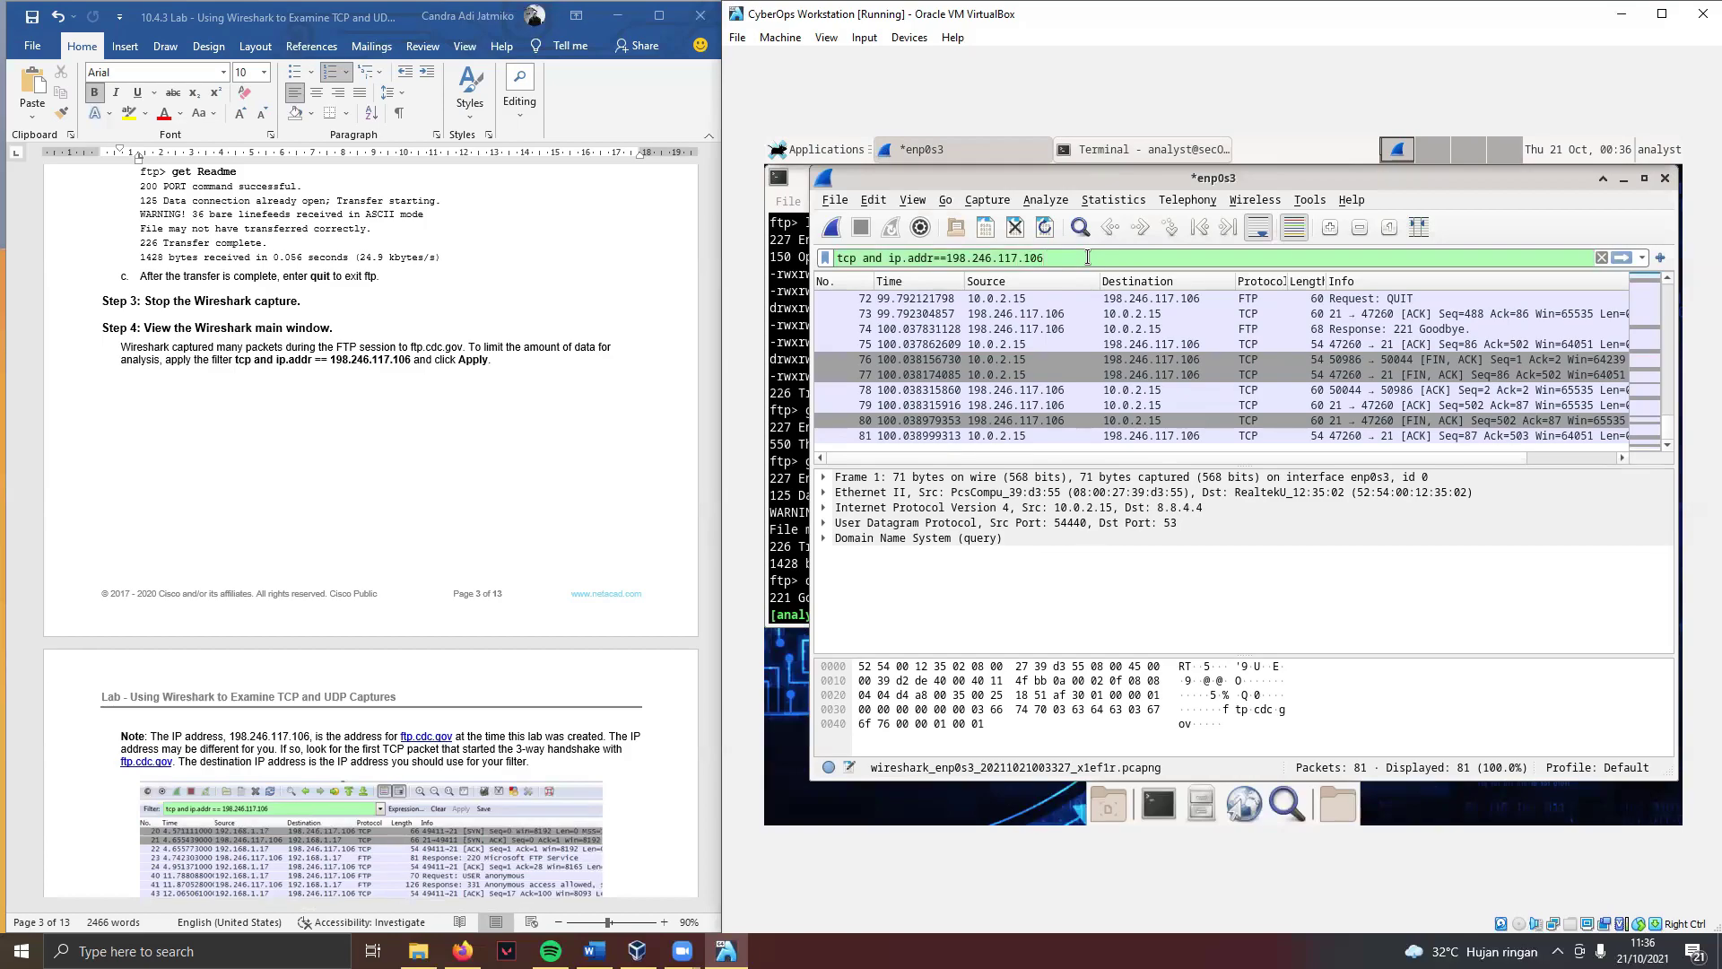
{"action": "key", "text": "Return"}
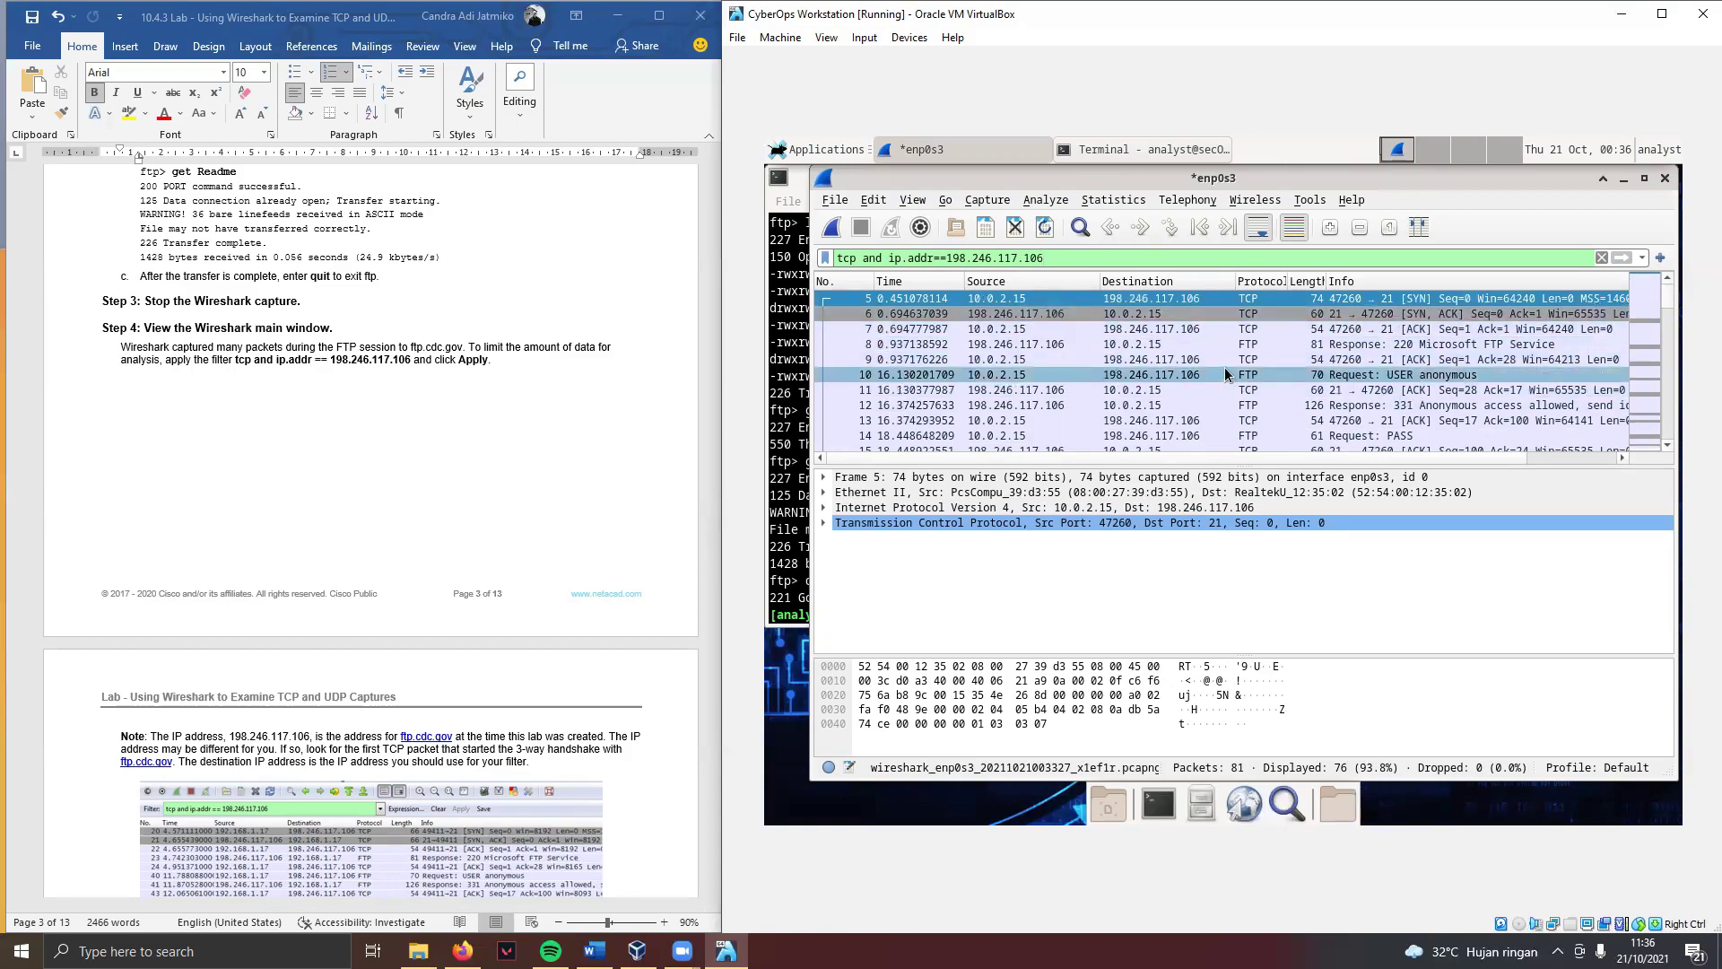
{"action": "left_click", "coordinate": [848, 298]}
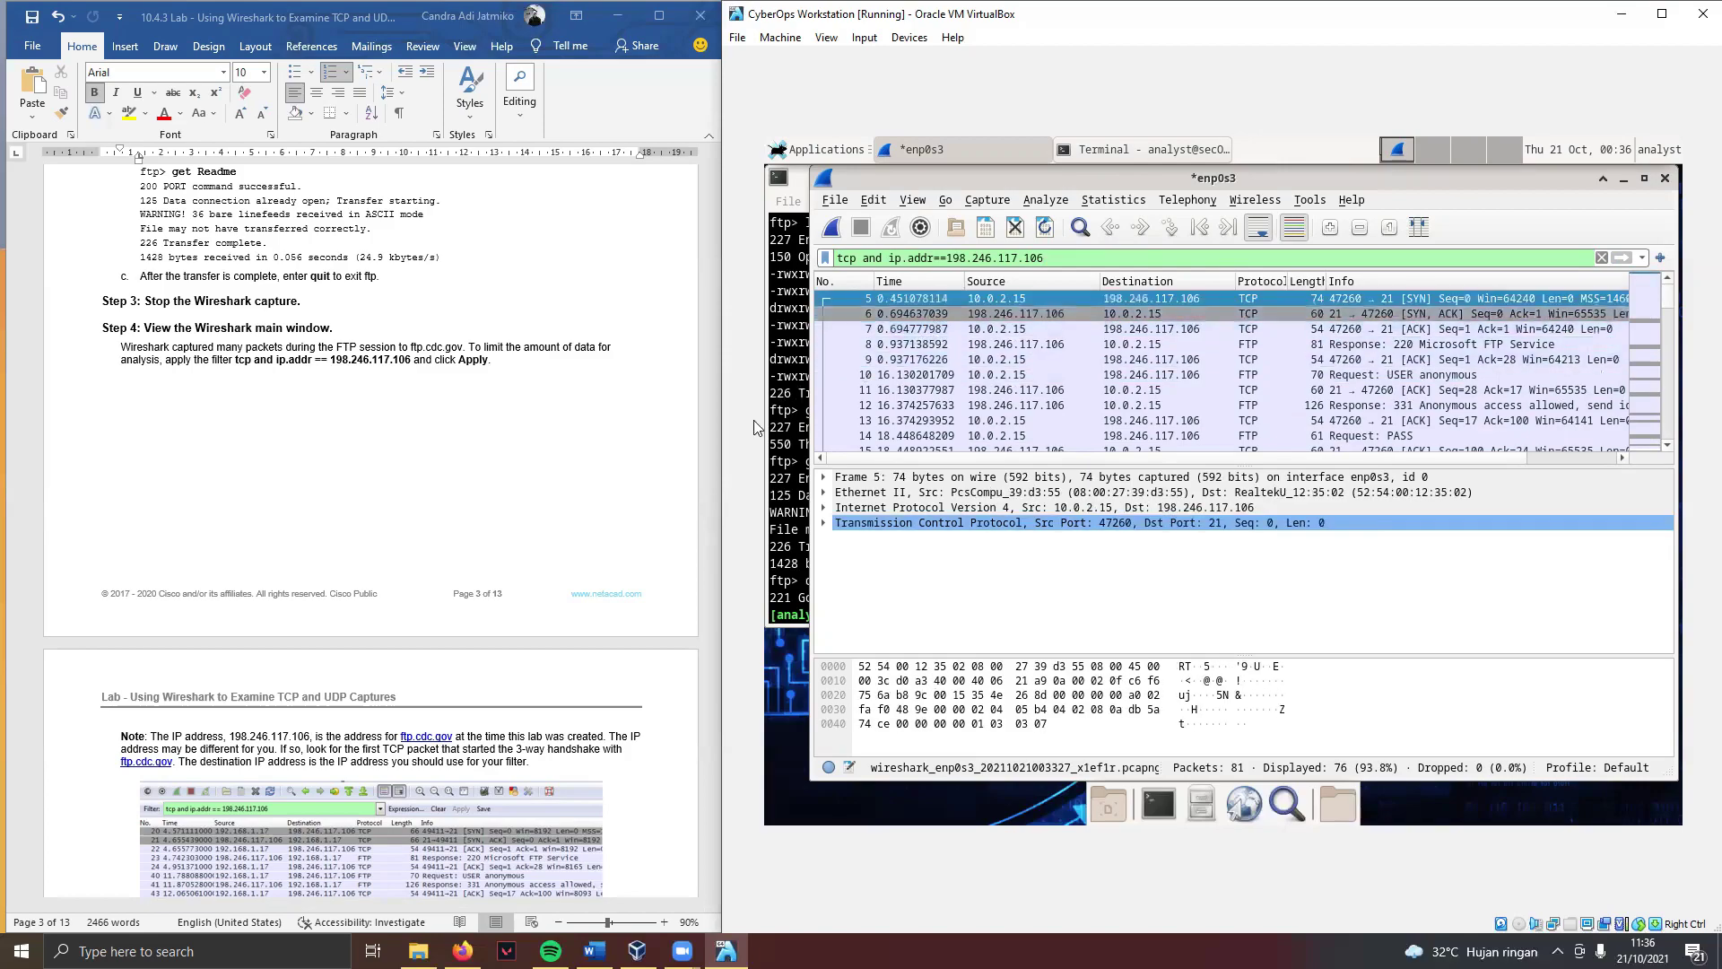
Step: Read the lab guide's note on the filter IP address and Step 5 about analyzing the TCP fields
{"action": "scroll", "coordinate": [418, 545], "scroll_direction": "down", "scroll_amount": 3}
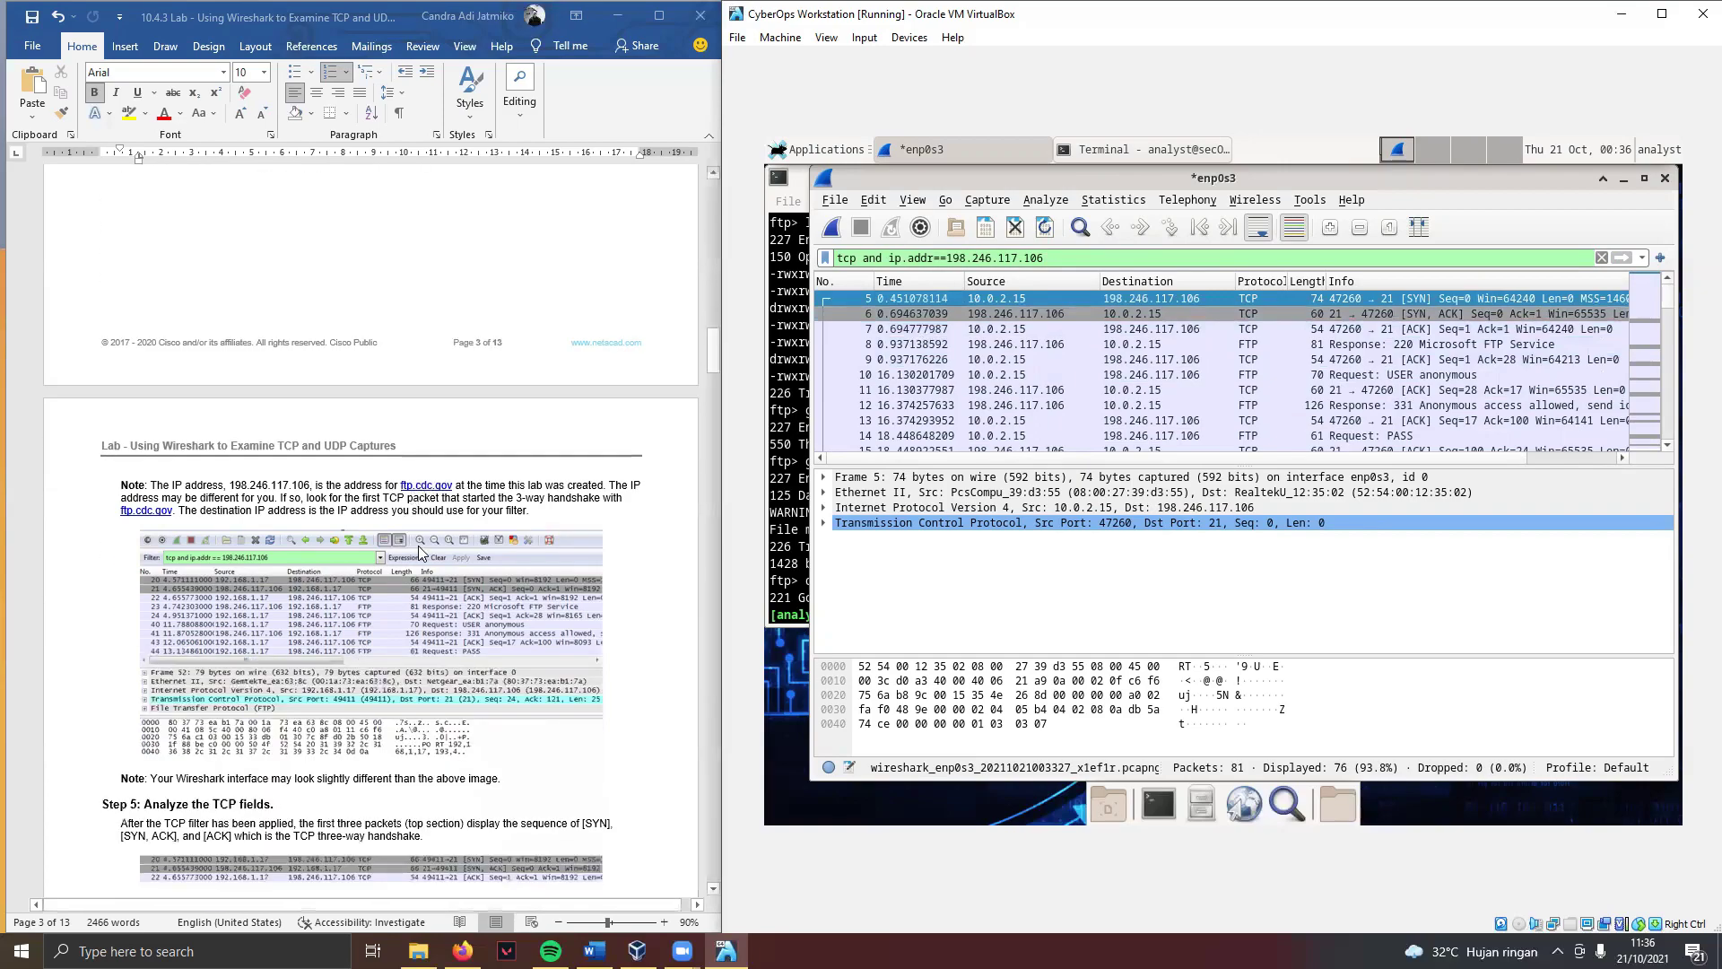
{"action": "scroll", "coordinate": [418, 536], "scroll_direction": "down", "scroll_amount": 1}
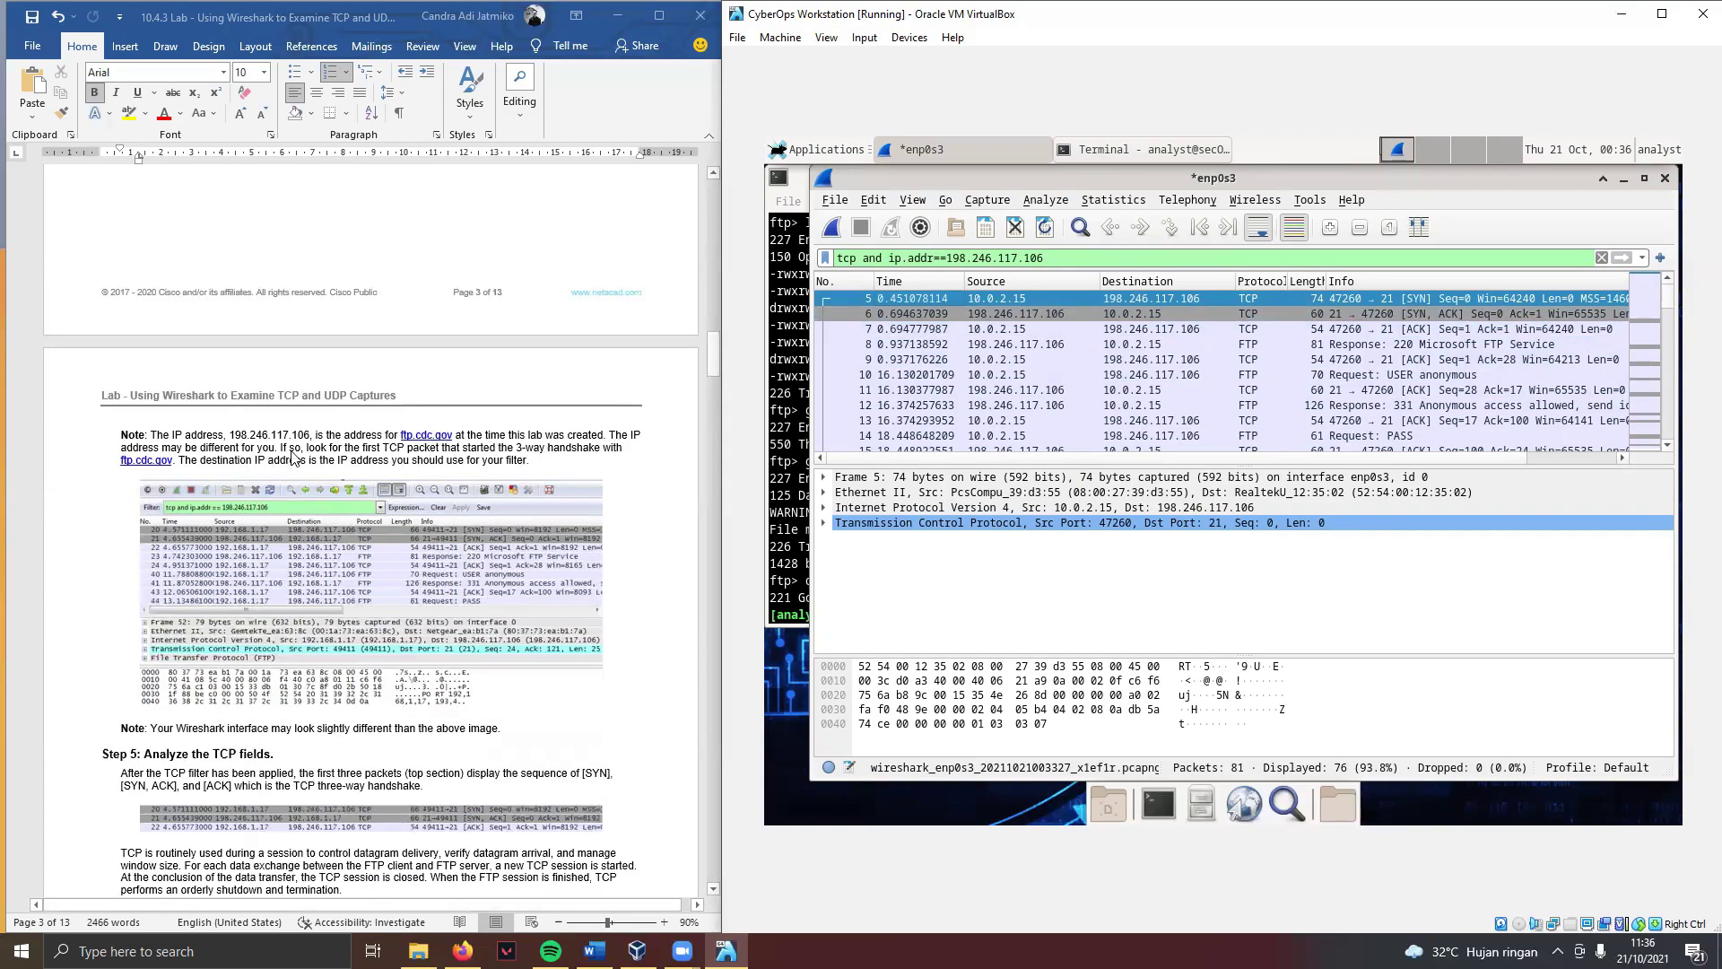
{"action": "scroll", "coordinate": [558, 438], "scroll_direction": "down", "scroll_amount": 2}
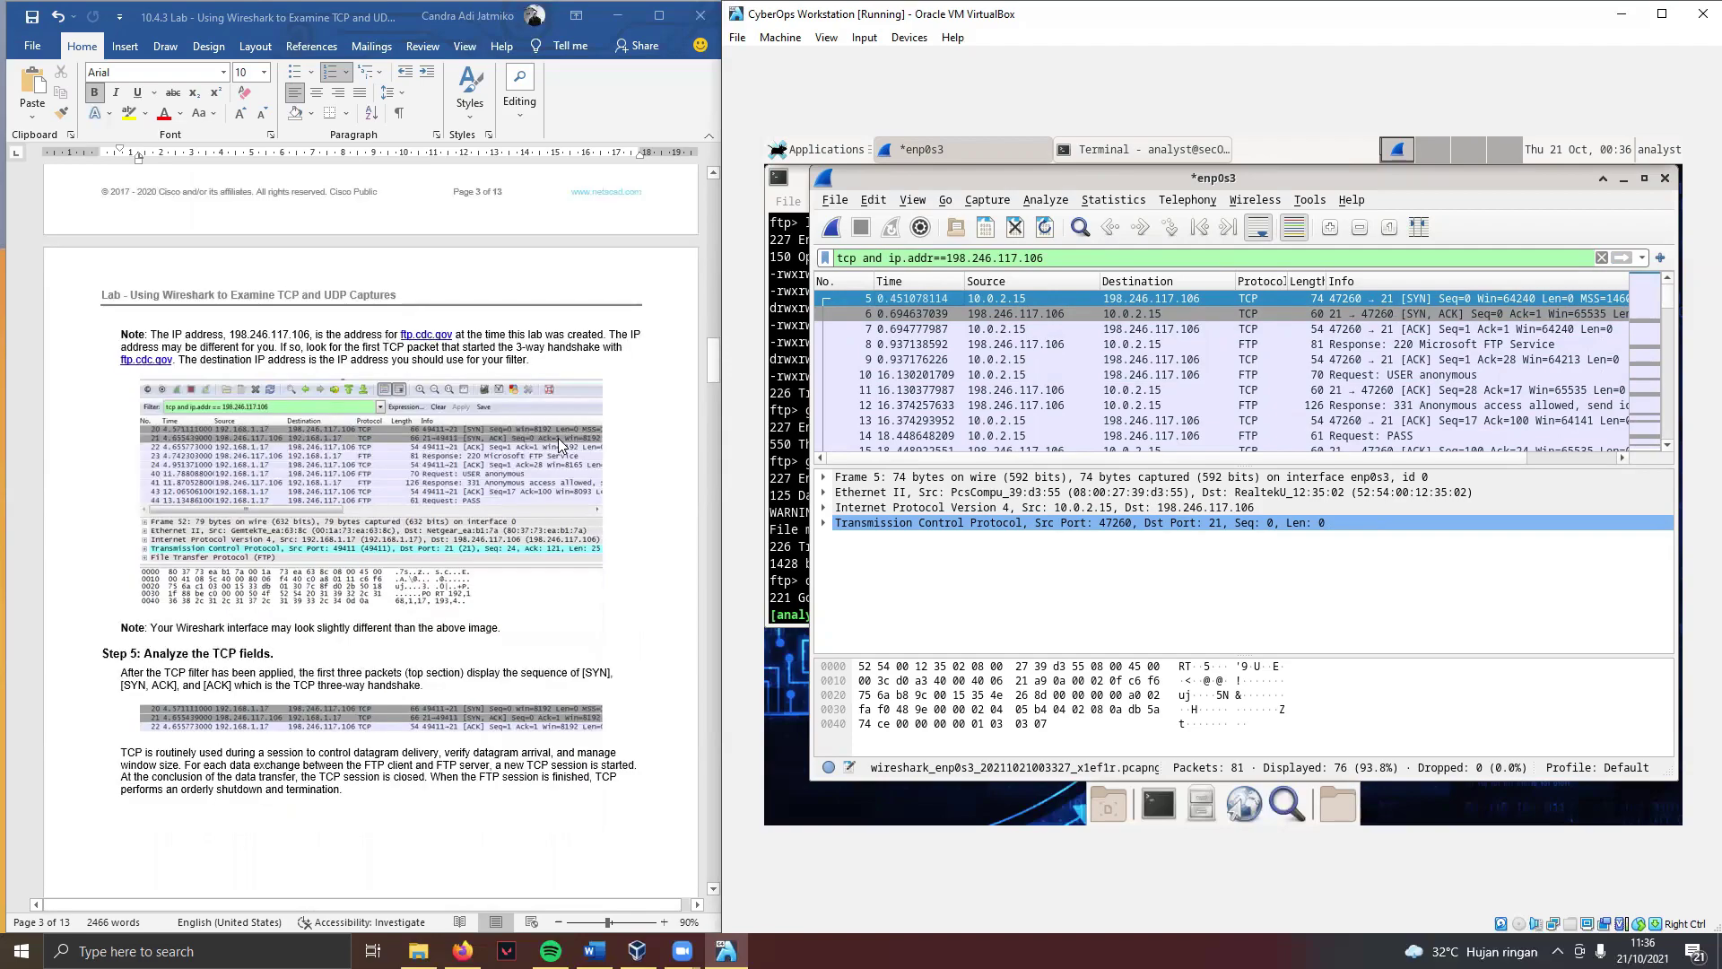
{"action": "scroll", "coordinate": [557, 438], "scroll_direction": "down", "scroll_amount": 2}
{"action": "scroll", "coordinate": [325, 514], "scroll_direction": "down", "scroll_amount": 1}
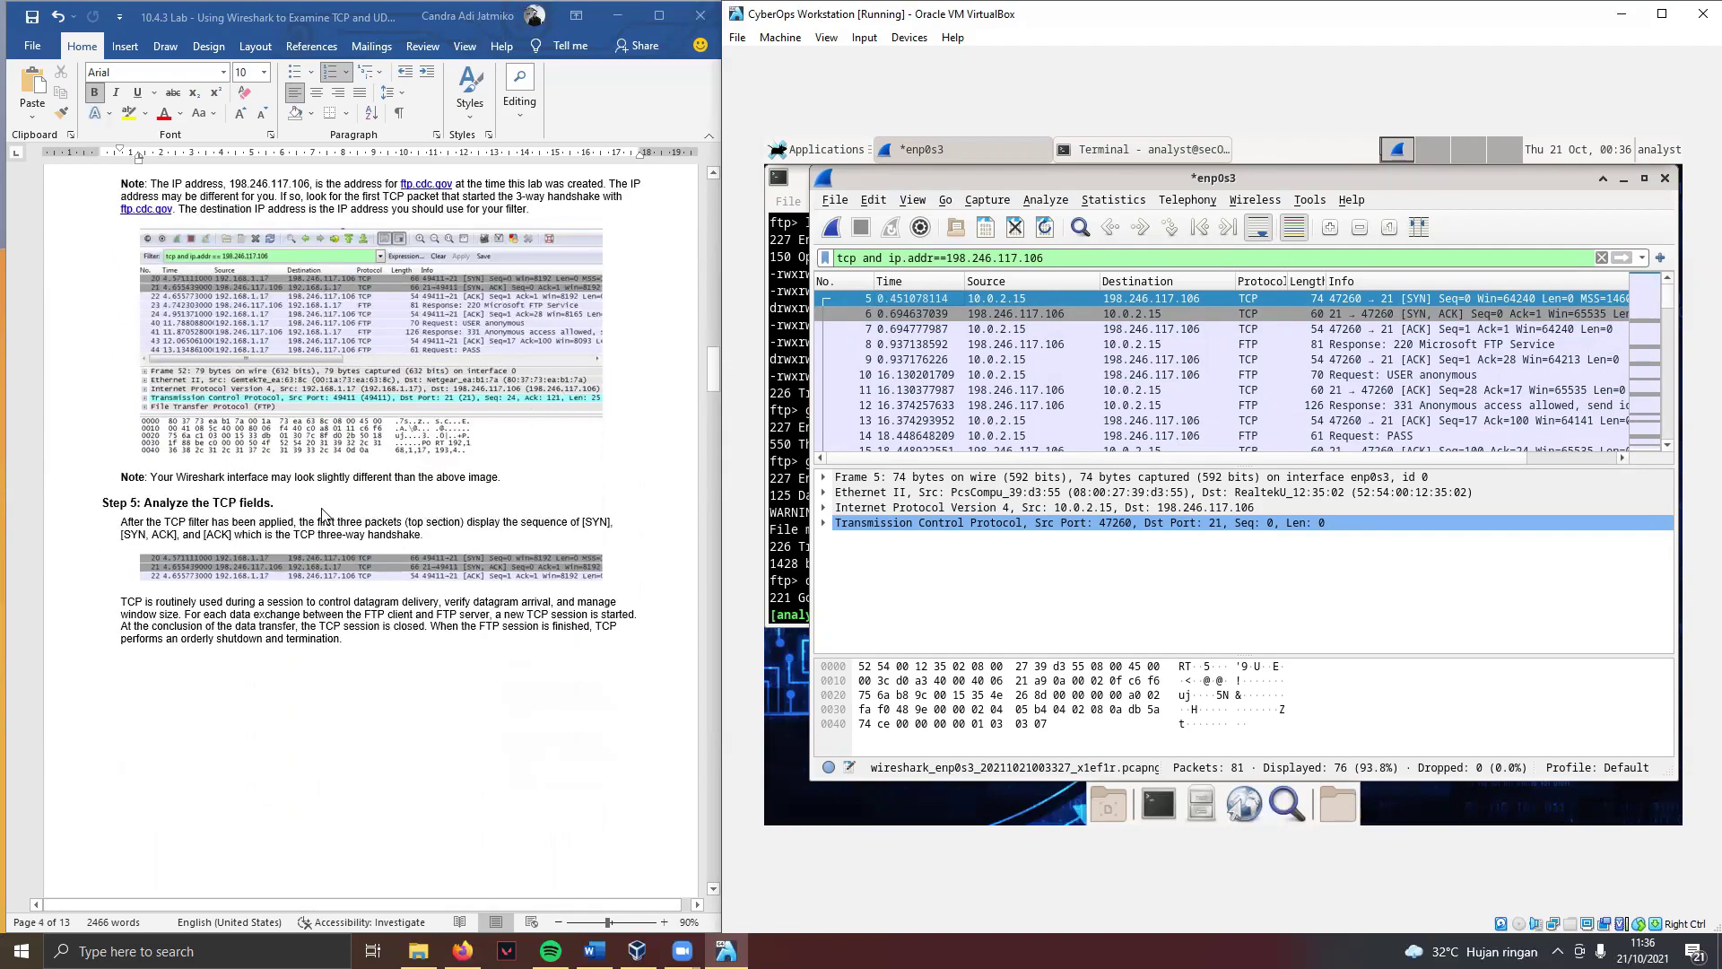
{"action": "scroll", "coordinate": [392, 496], "scroll_direction": "down", "scroll_amount": 1}
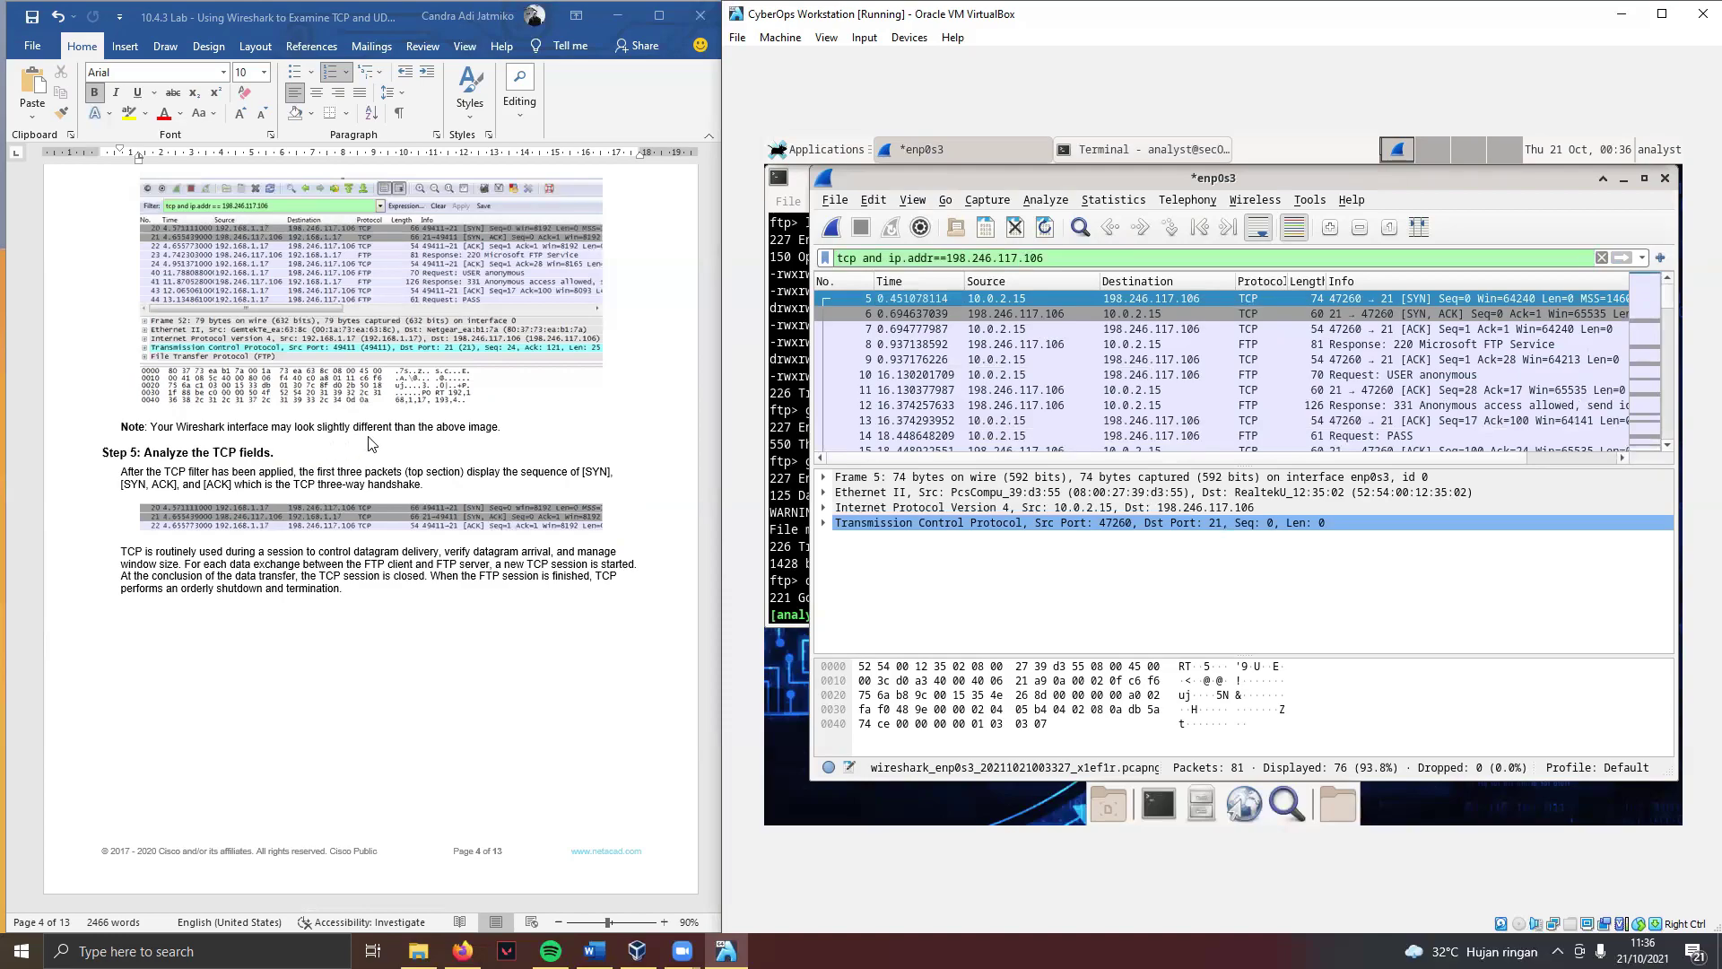
Step: Read the lab guide's Step 5 on the TCP three-way handshake, the expanded TCP datagram and the TCP segment diagram
{"action": "scroll", "coordinate": [300, 440], "scroll_direction": "down", "scroll_amount": 4}
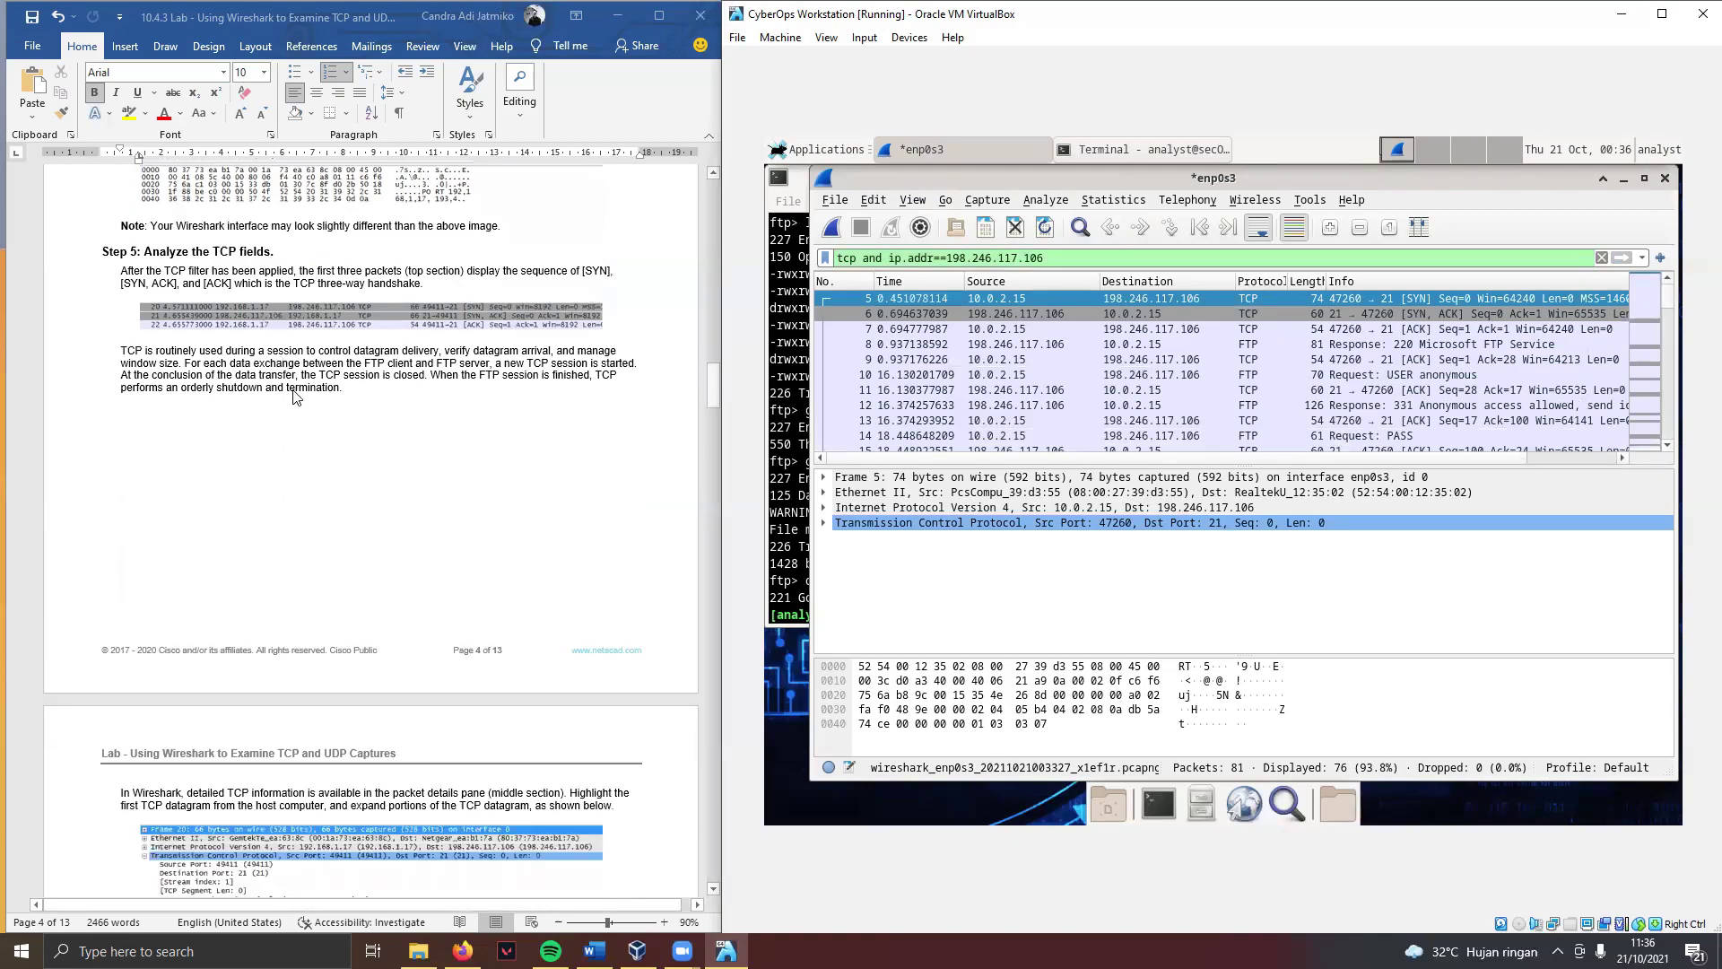
{"action": "scroll", "coordinate": [301, 408], "scroll_direction": "down", "scroll_amount": 10}
{"action": "scroll", "coordinate": [315, 409], "scroll_direction": "down", "scroll_amount": 1}
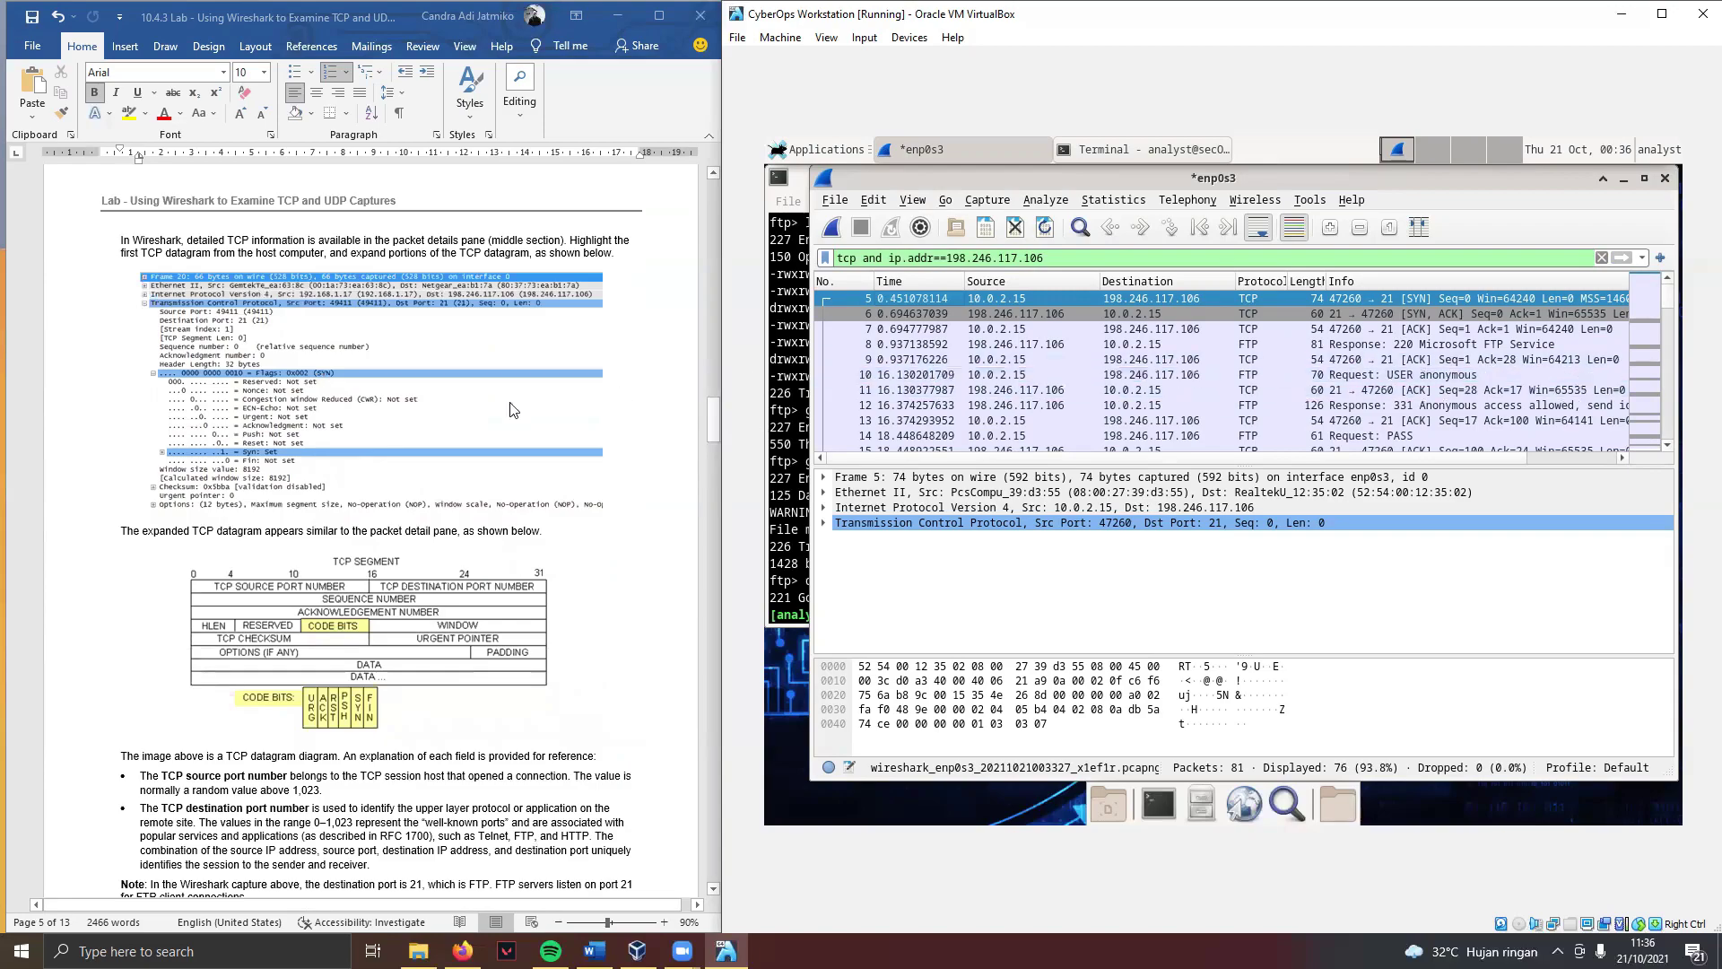
{"action": "scroll", "coordinate": [561, 511], "scroll_direction": "down", "scroll_amount": 1}
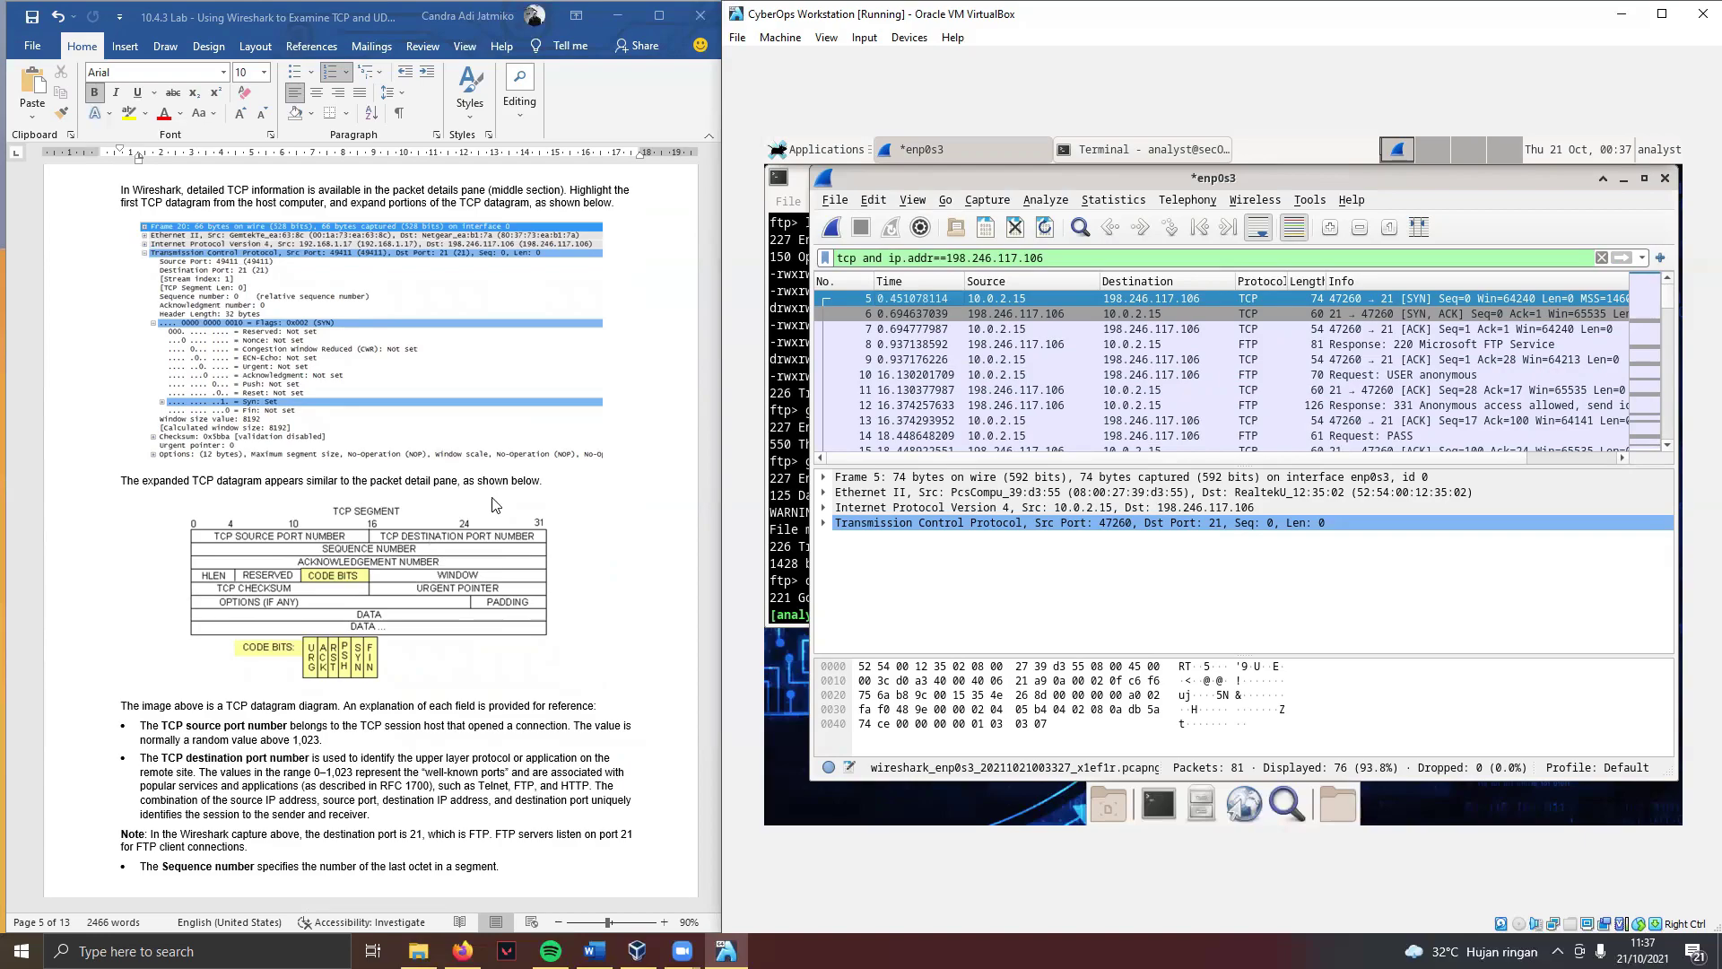
{"action": "scroll", "coordinate": [435, 522], "scroll_direction": "down", "scroll_amount": 1}
{"action": "scroll", "coordinate": [417, 529], "scroll_direction": "down", "scroll_amount": 2}
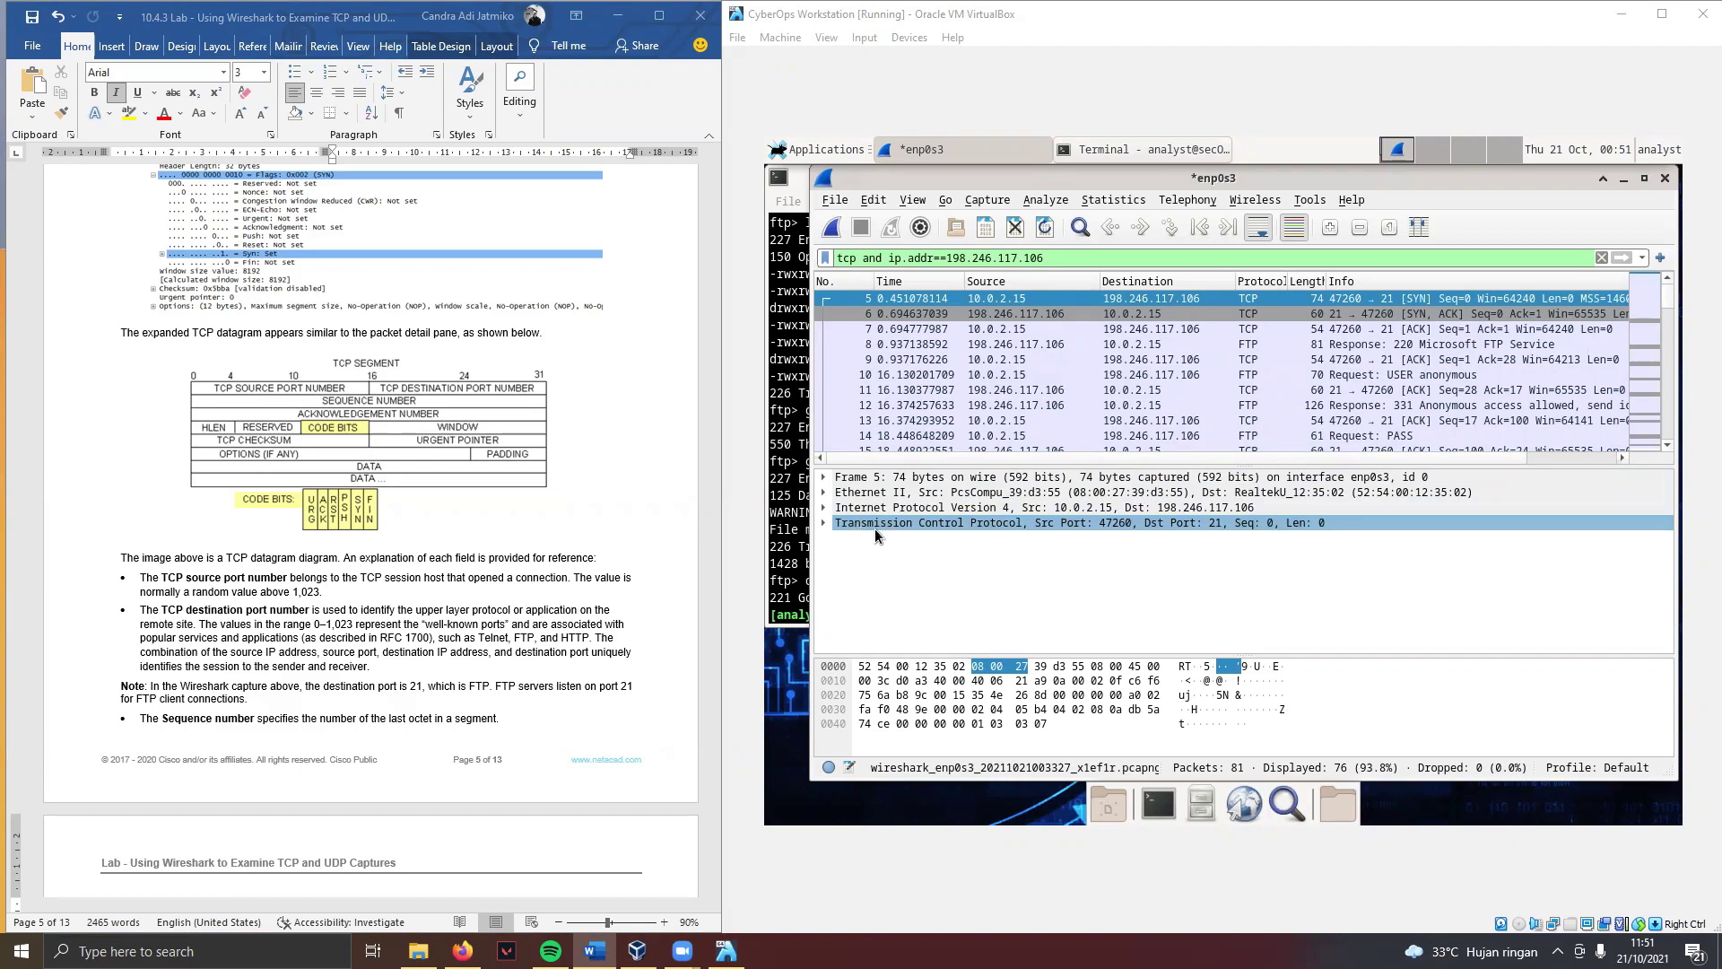
Step: Expand the Transmission Control Protocol details of the first SYN packet and compare its fields with the lab guide's TCP segment diagram
{"action": "left_click", "coordinate": [822, 521]}
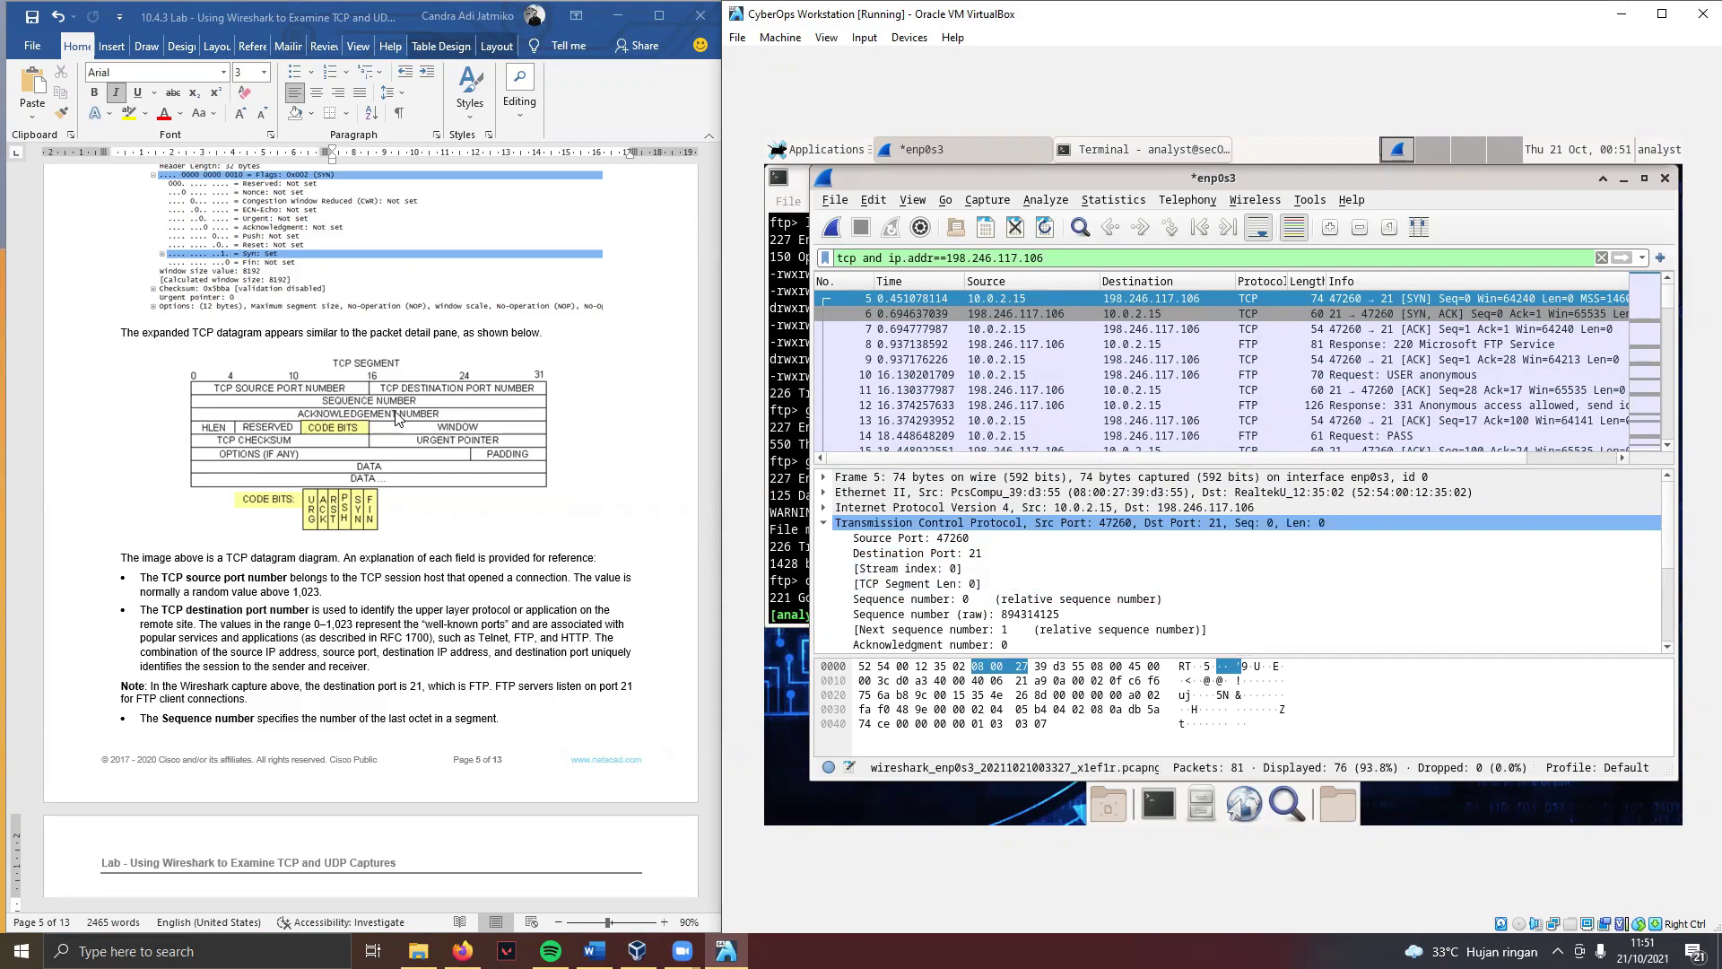
{"action": "scroll", "coordinate": [396, 425], "scroll_direction": "down", "scroll_amount": 1}
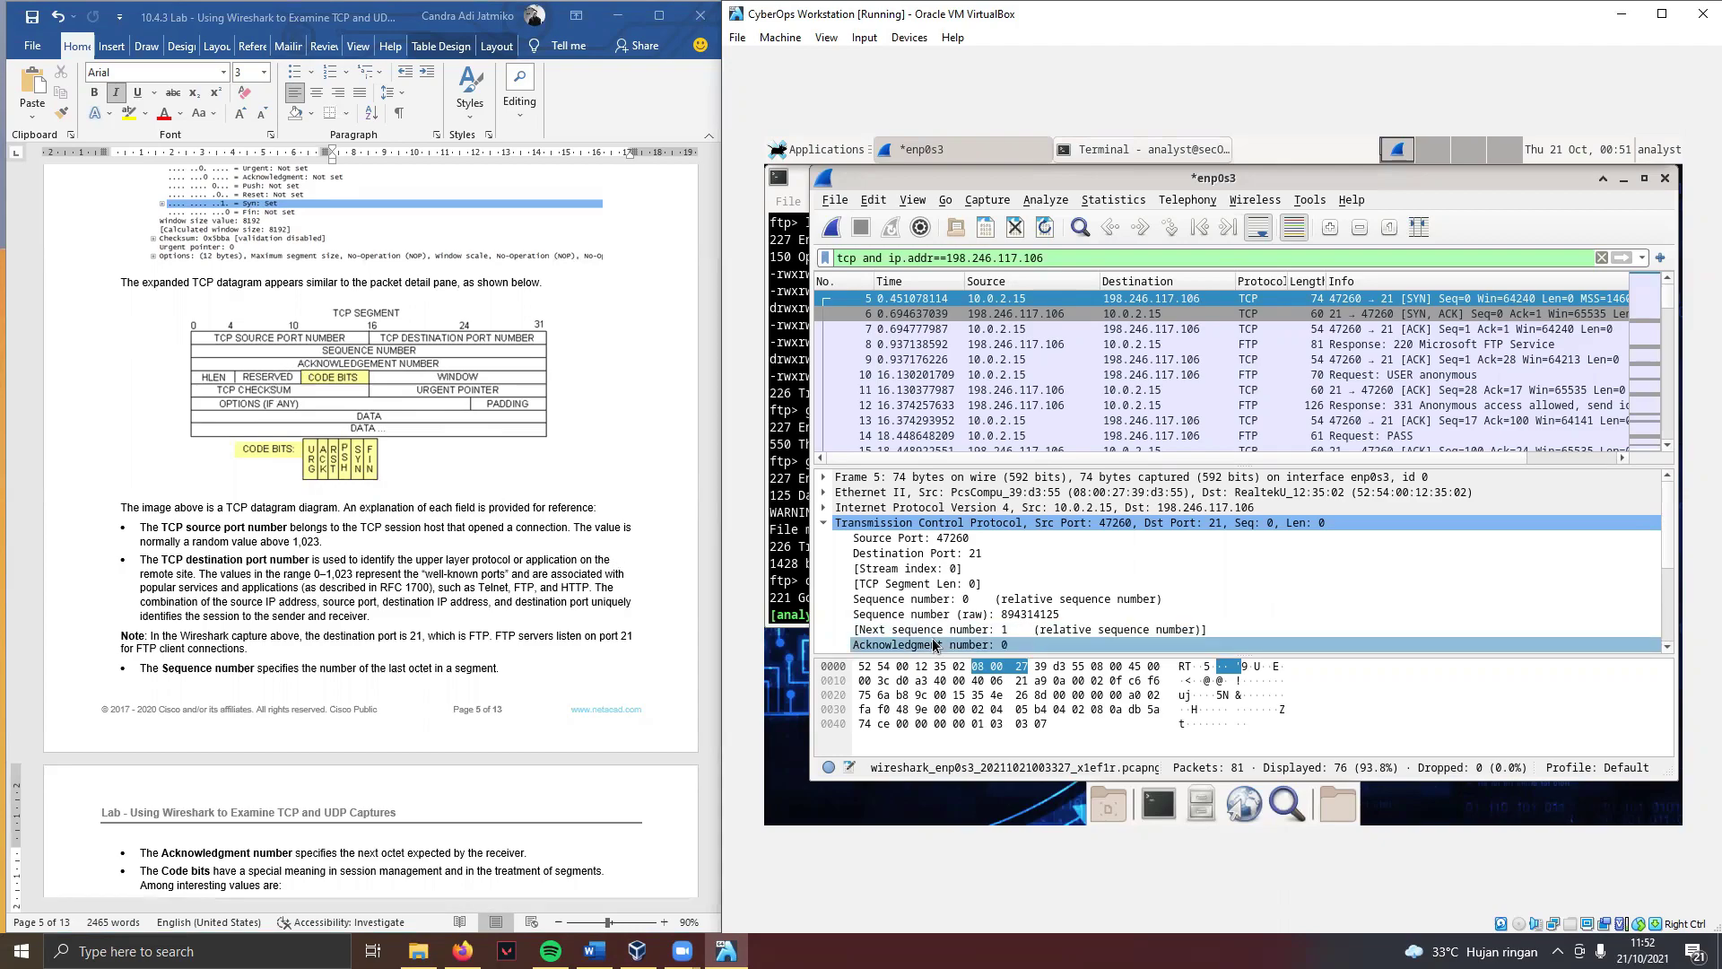
{"action": "left_click", "coordinate": [1665, 580]}
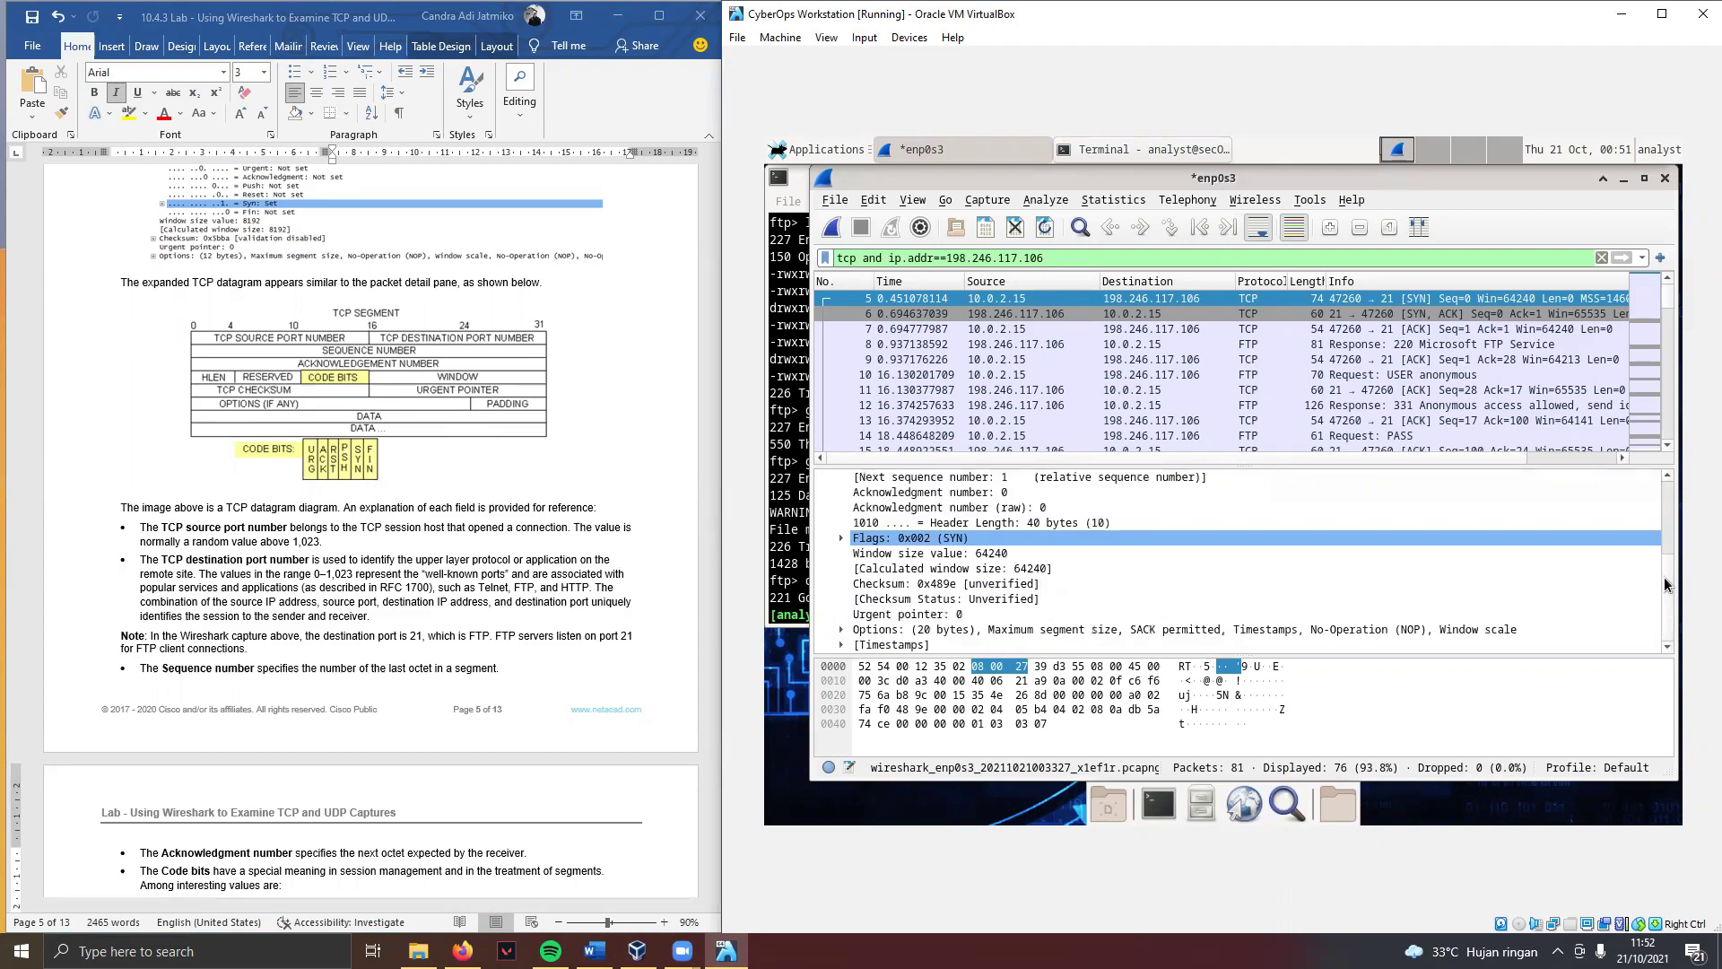
{"action": "left_click", "coordinate": [1666, 513]}
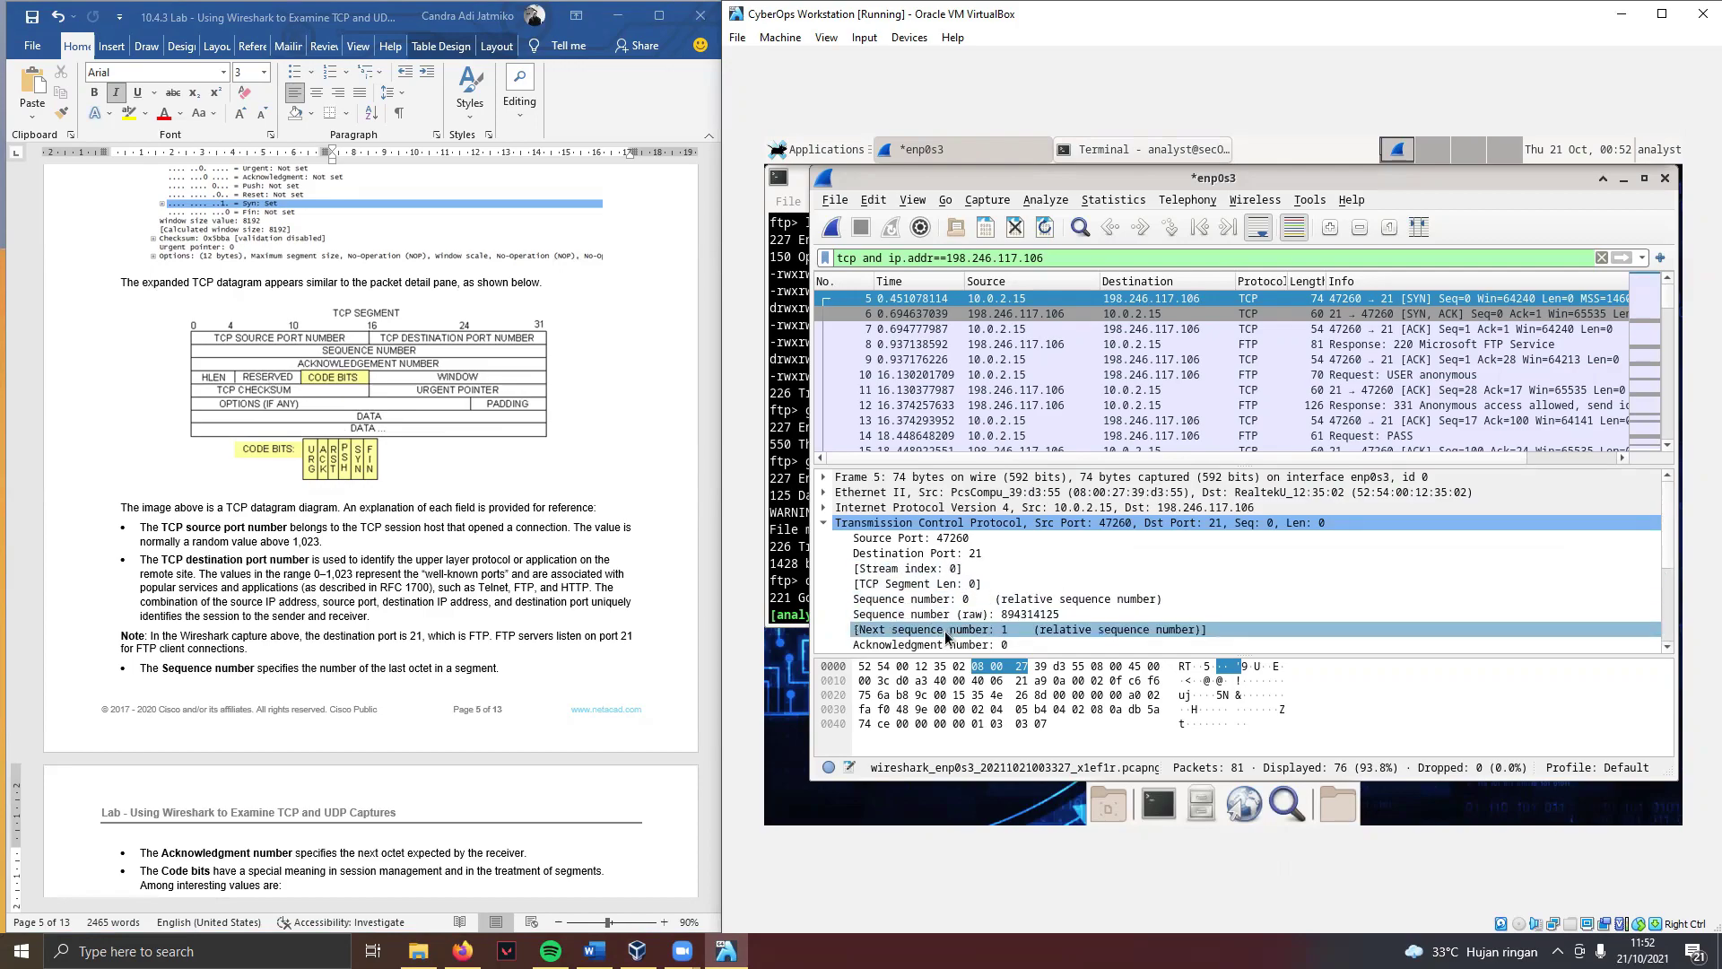
{"action": "scroll", "coordinate": [310, 413], "scroll_direction": "up", "scroll_amount": 1}
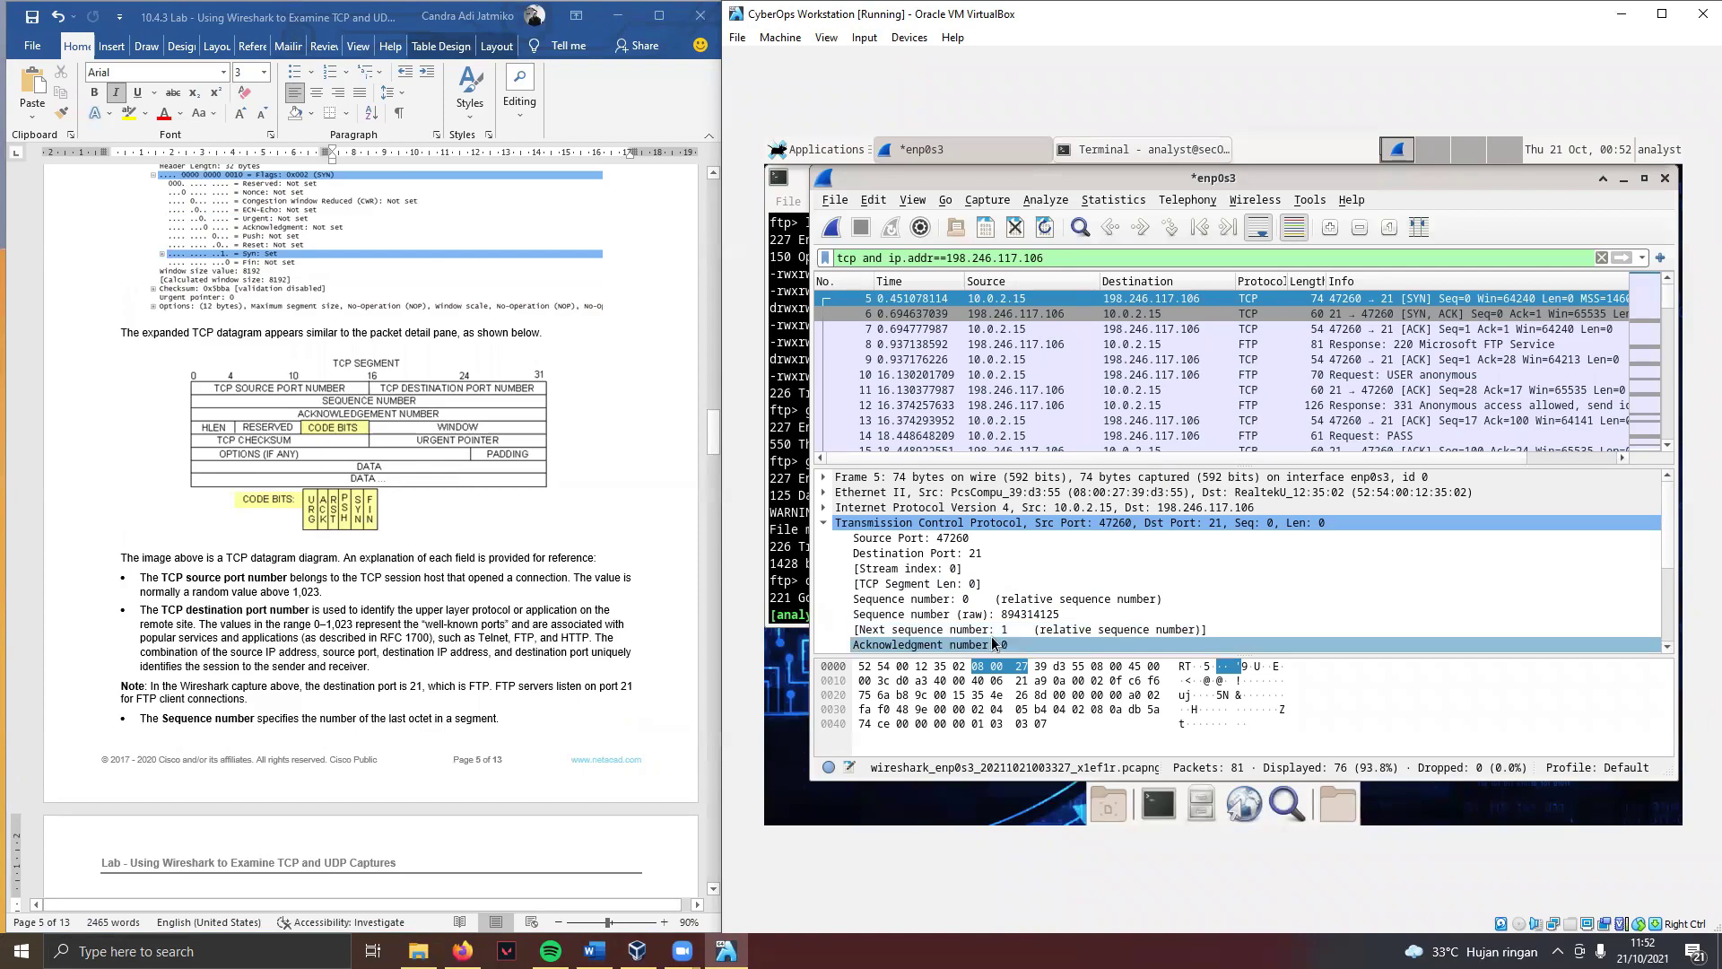
Step: Select the SYN packet's relative sequence number field and review the acknowledgment number, header length, flags and window size
{"action": "left_click", "coordinate": [910, 523]}
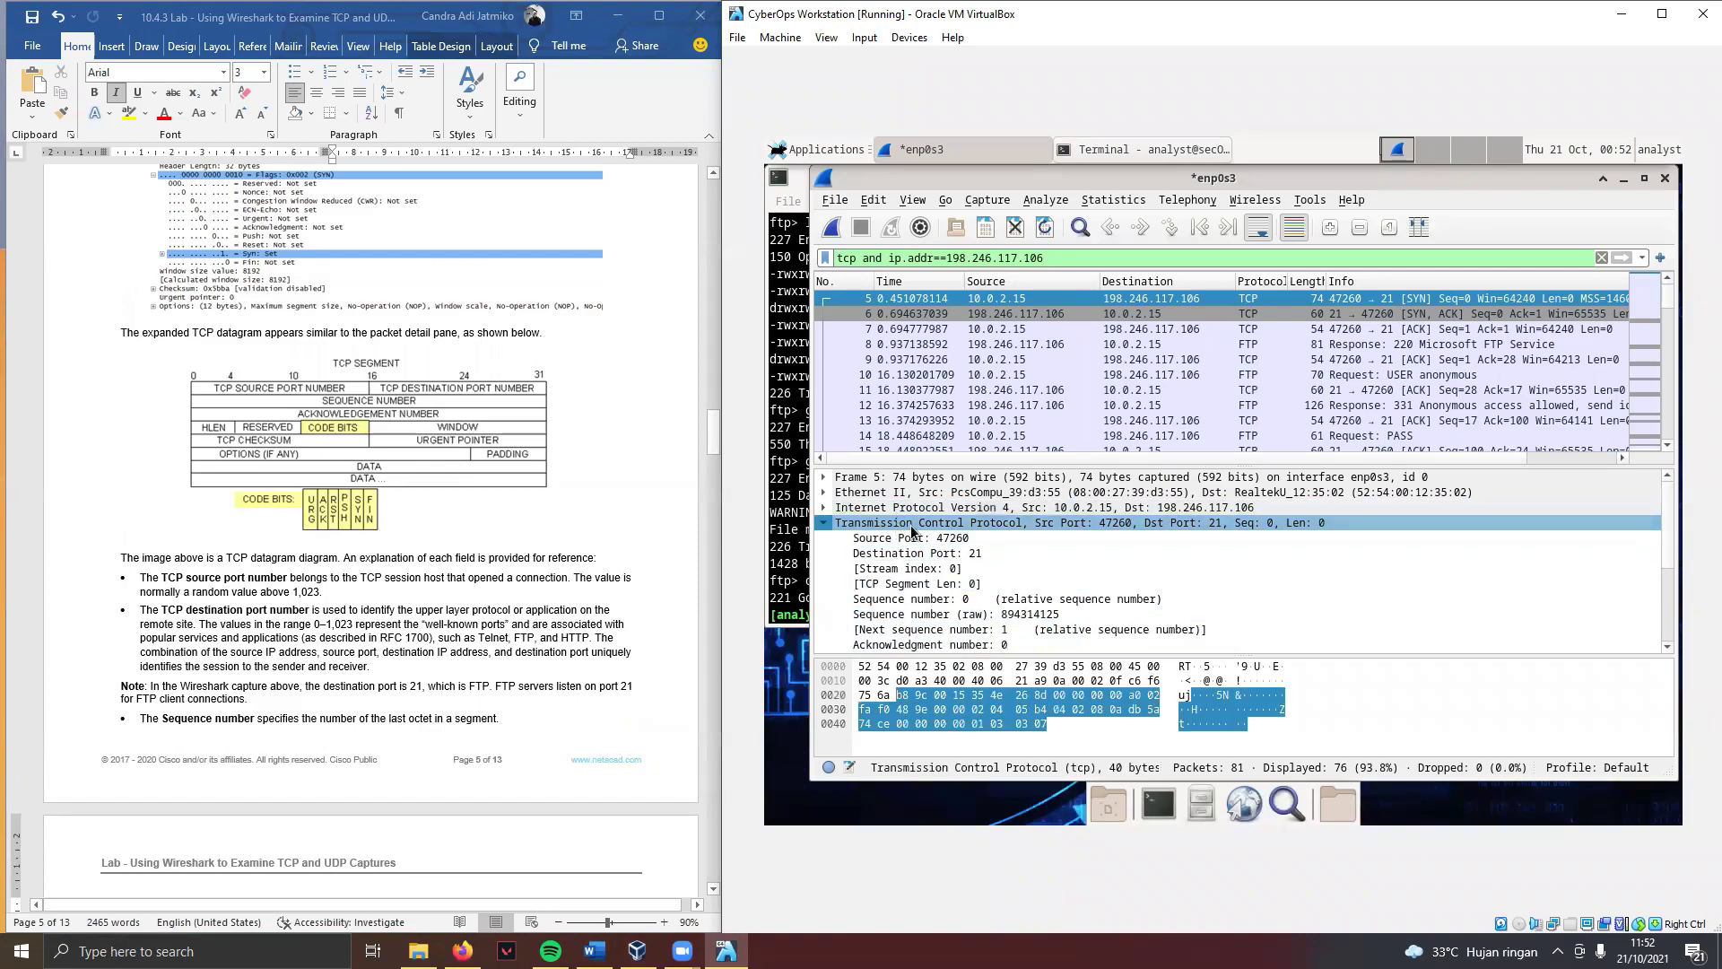
{"action": "left_click", "coordinate": [943, 599]}
{"action": "scroll", "coordinate": [942, 599], "scroll_direction": "down", "scroll_amount": 1}
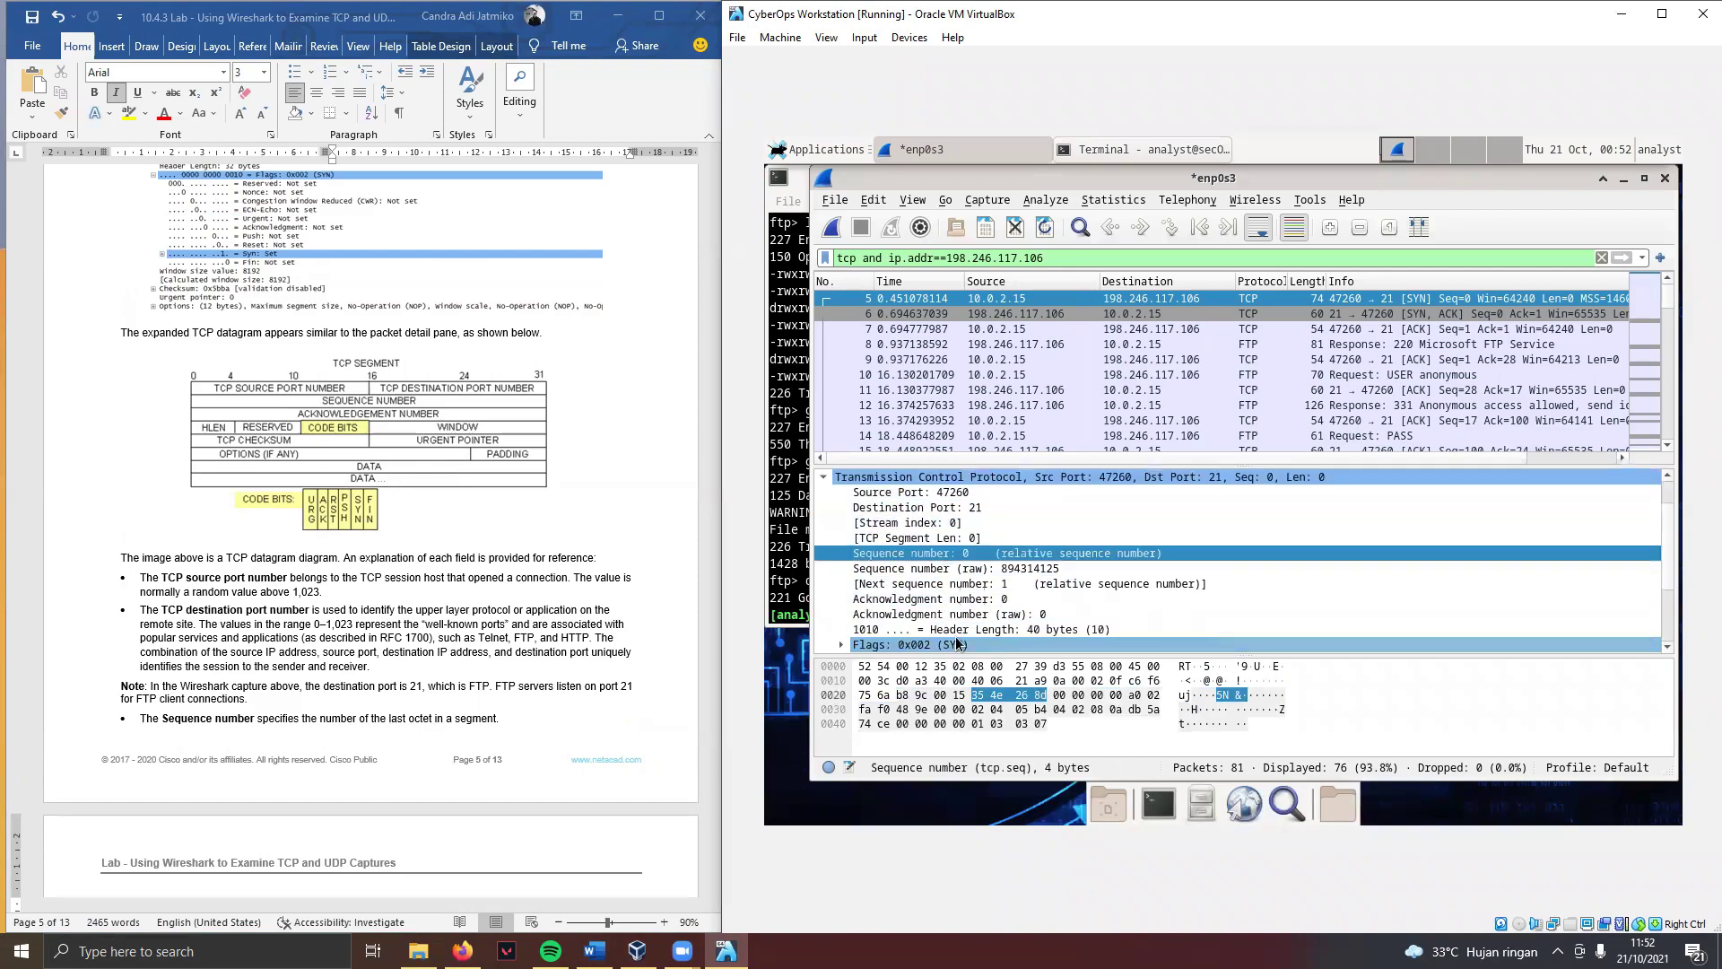
{"action": "scroll", "coordinate": [958, 600], "scroll_direction": "down", "scroll_amount": 1}
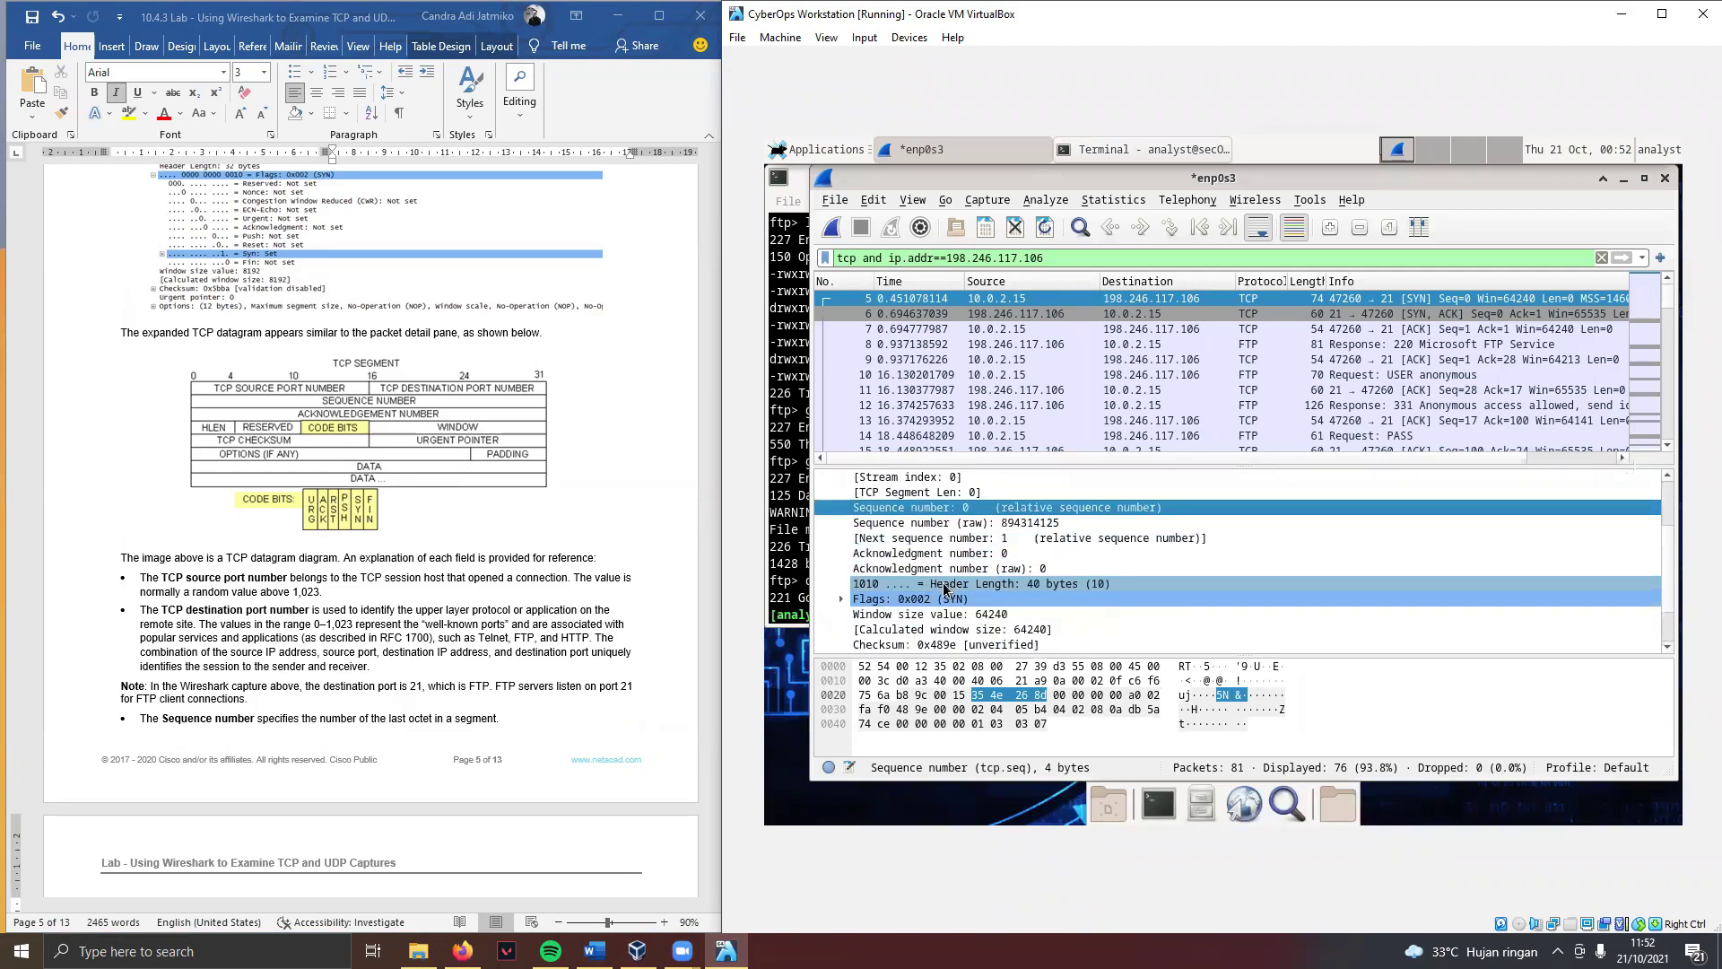
{"action": "scroll", "coordinate": [958, 605], "scroll_direction": "down", "scroll_amount": 1}
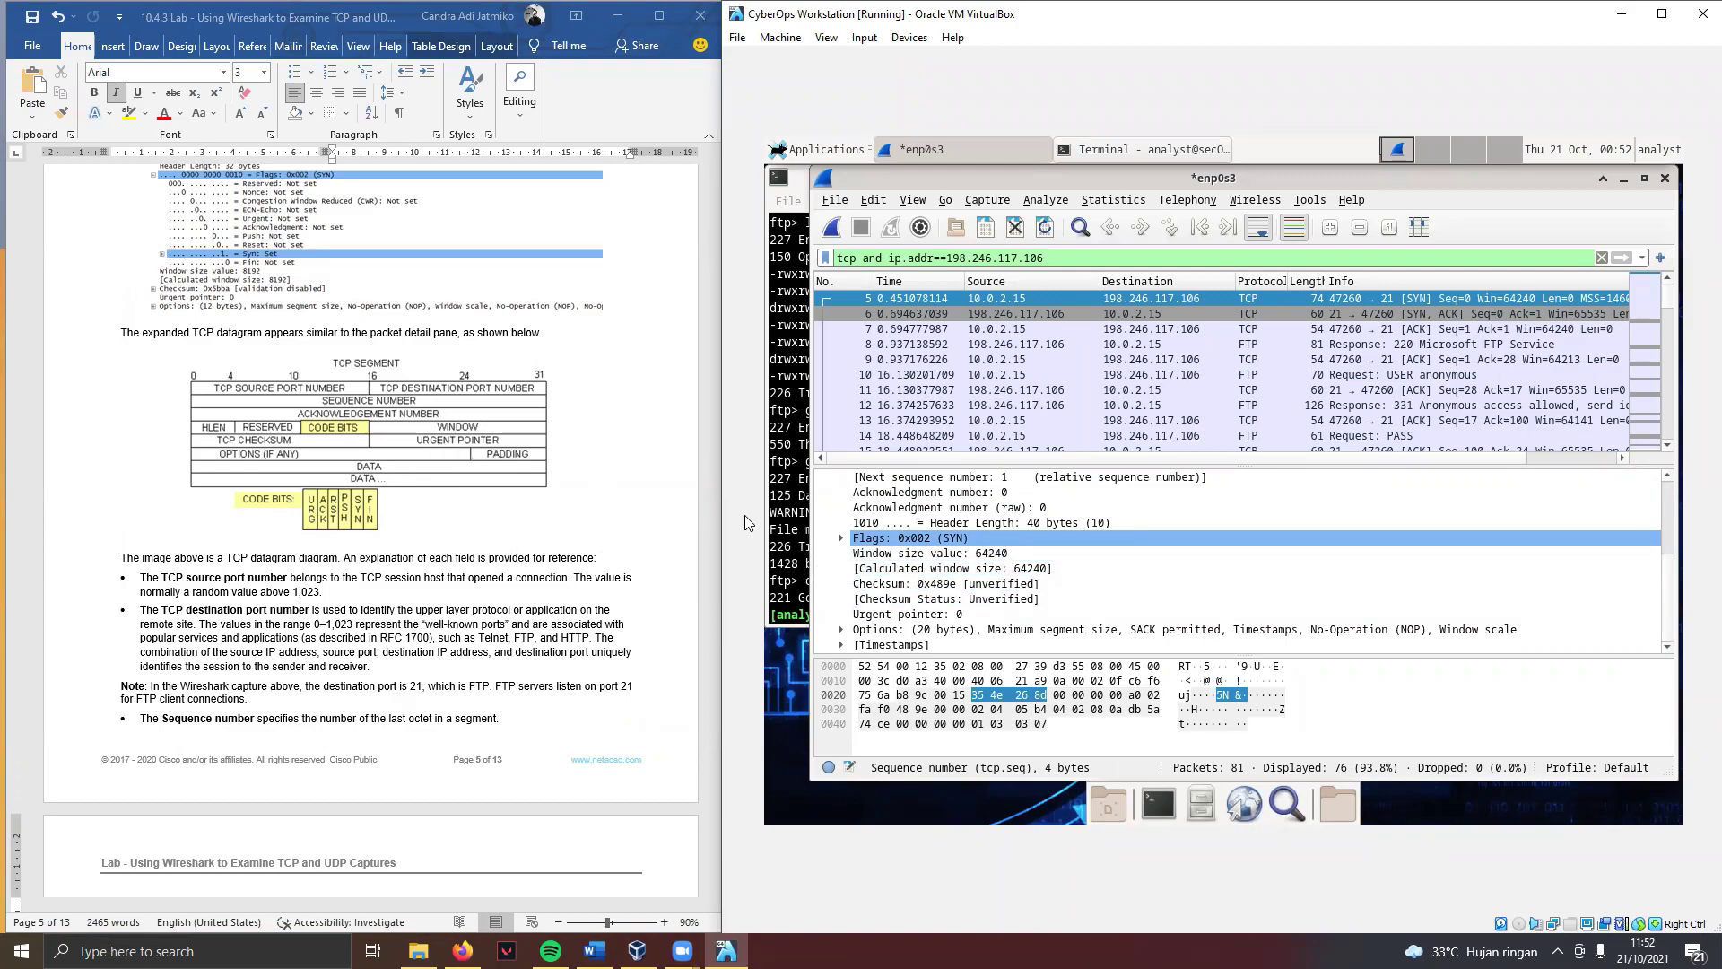
Step: Read the lab guide's explanations of the TCP header fields and code bits through to the VM-to-CDC-server results table
{"action": "scroll", "coordinate": [502, 547], "scroll_direction": "down", "scroll_amount": 2}
{"action": "left_click", "coordinate": [180, 491]}
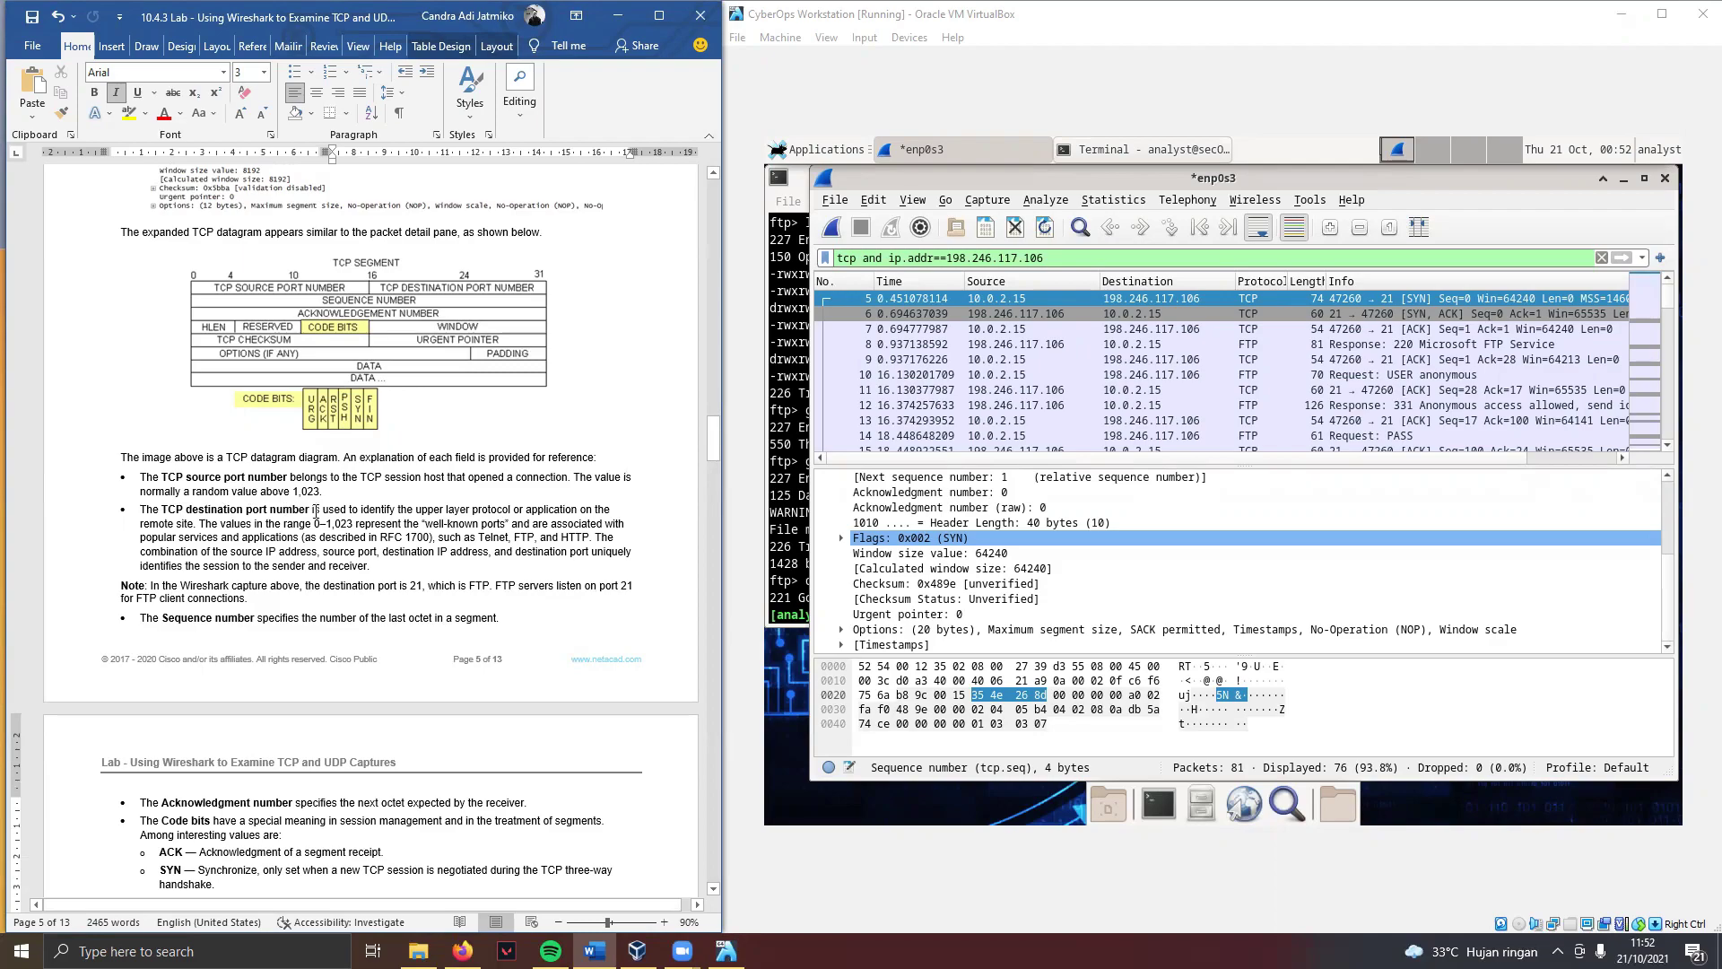
{"action": "scroll", "coordinate": [338, 502], "scroll_direction": "down", "scroll_amount": 2}
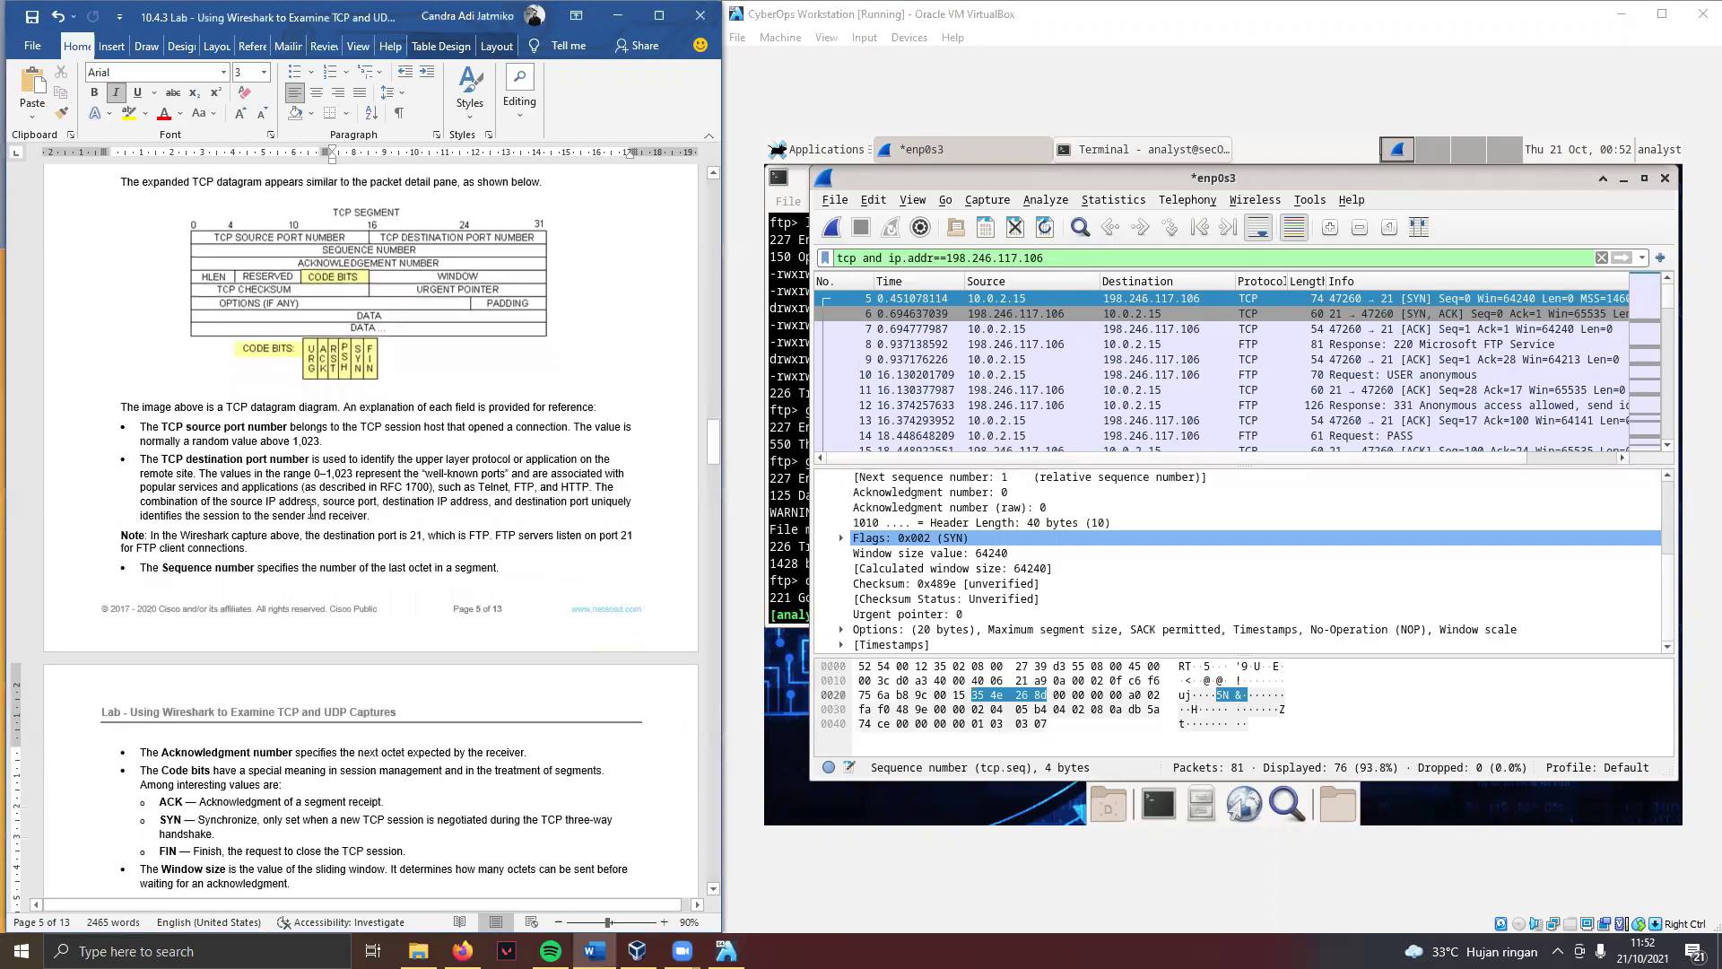
{"action": "scroll", "coordinate": [341, 496], "scroll_direction": "down", "scroll_amount": 4}
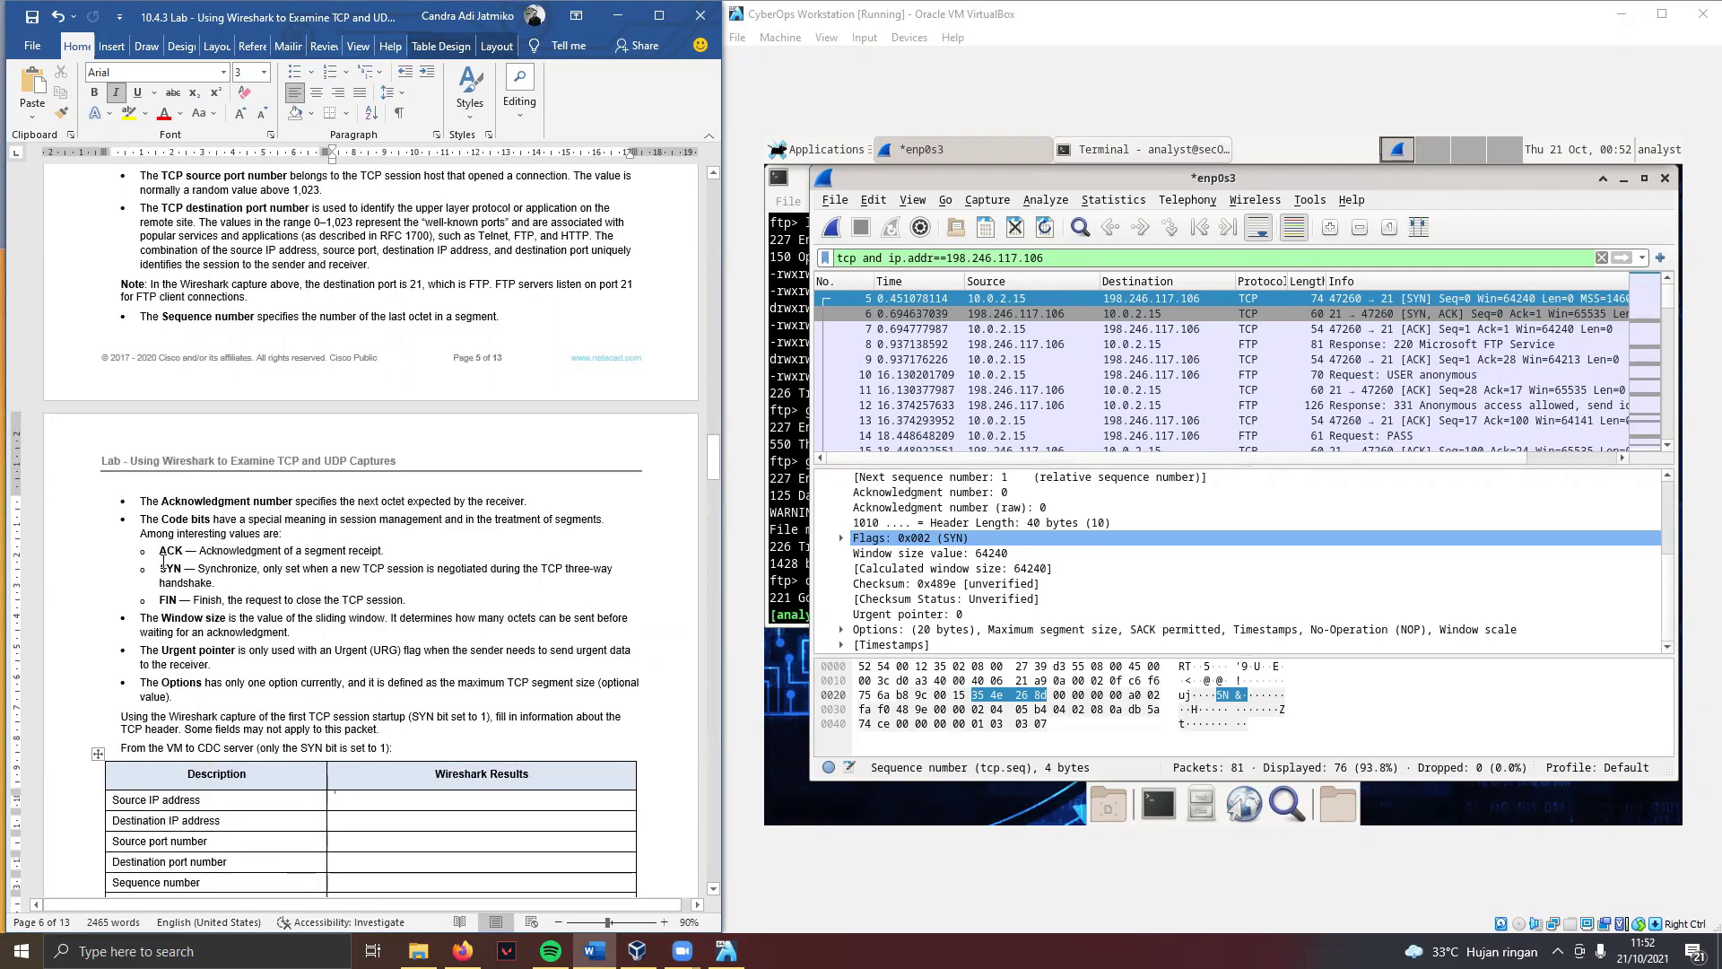
{"action": "scroll", "coordinate": [228, 568], "scroll_direction": "down", "scroll_amount": 1}
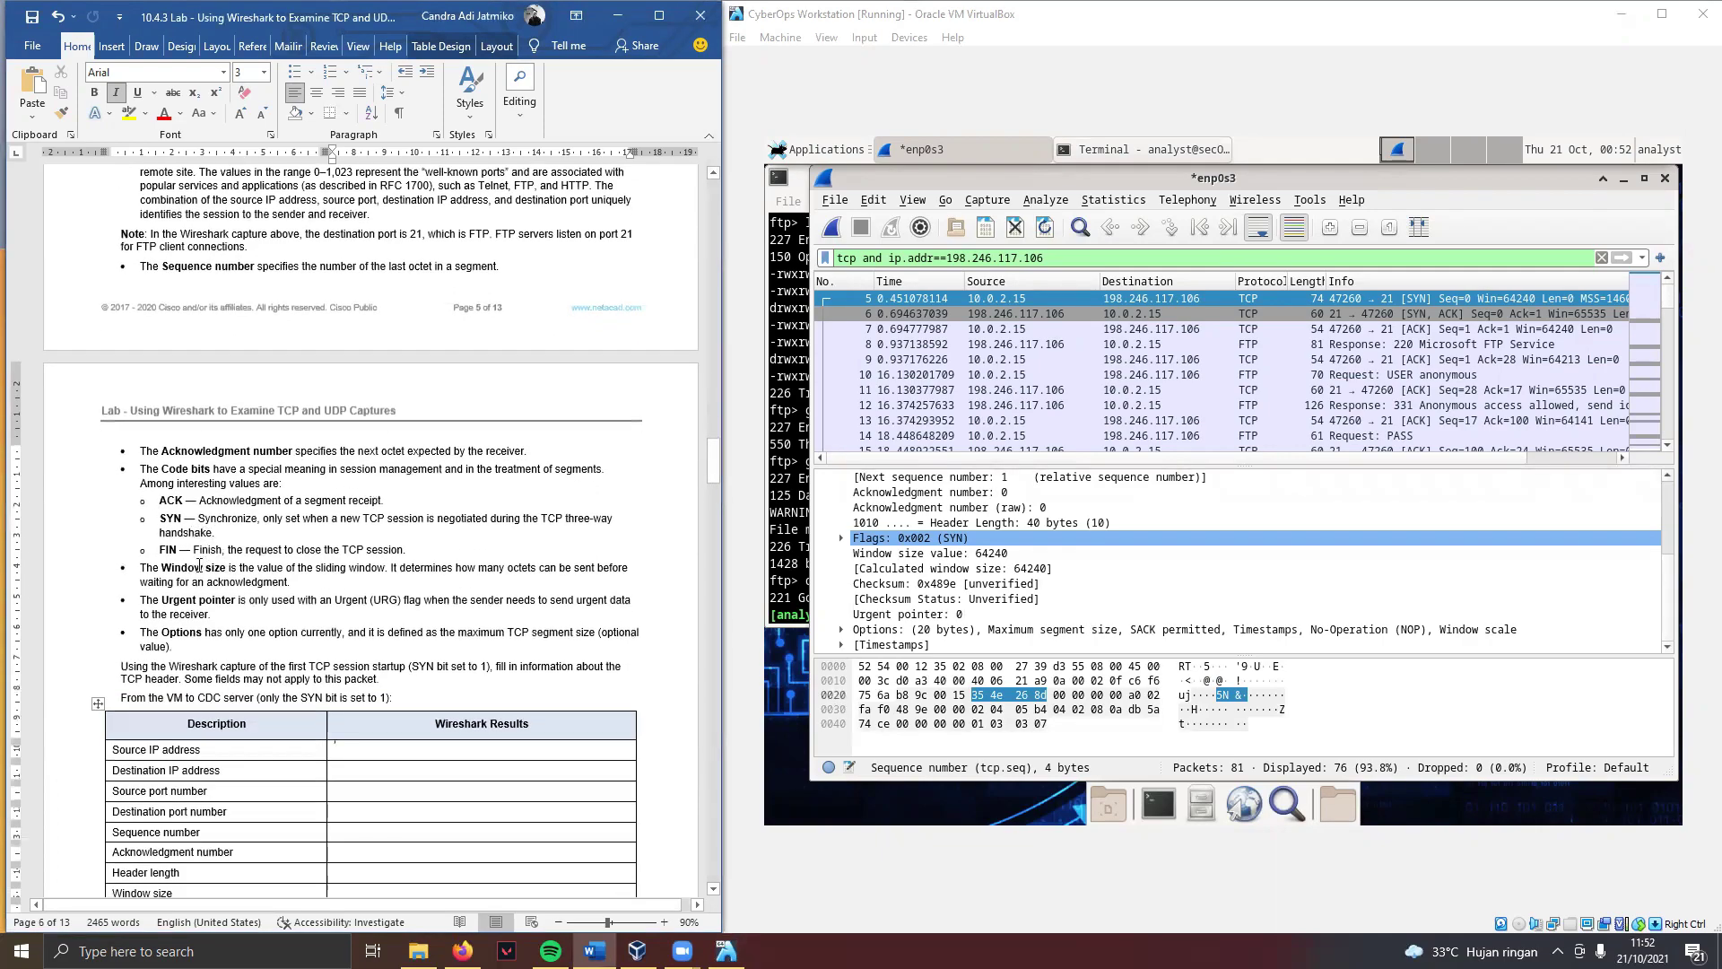
{"action": "scroll", "coordinate": [202, 596], "scroll_direction": "down", "scroll_amount": 1}
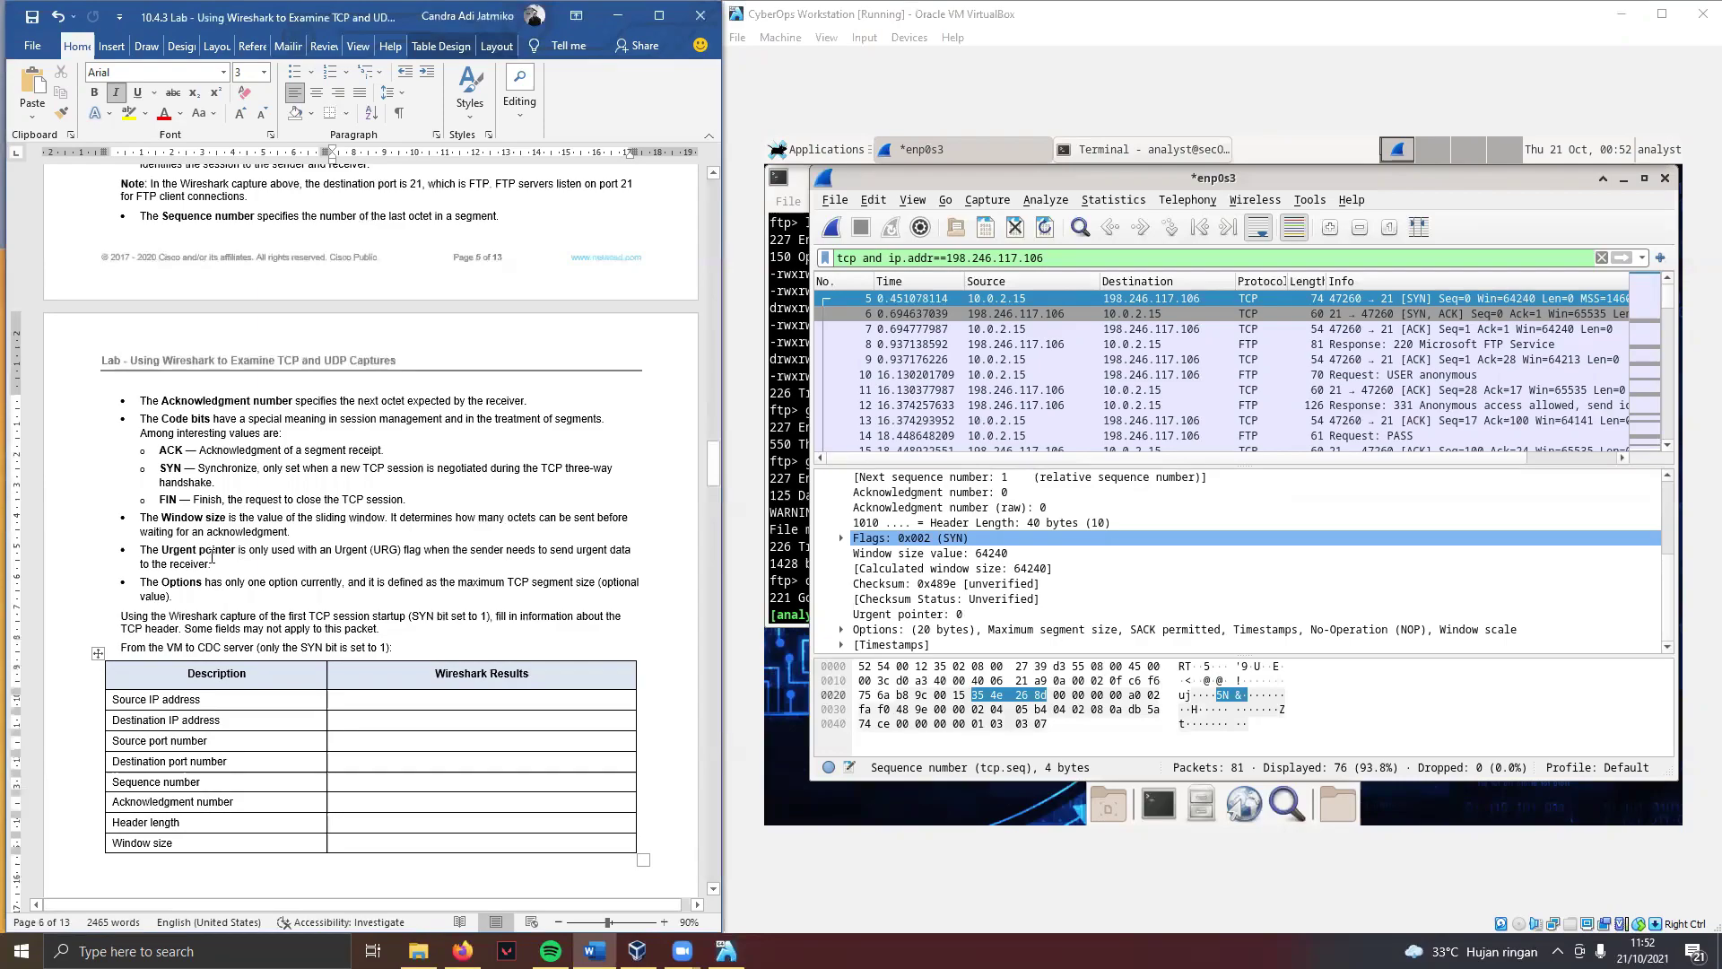
{"action": "scroll", "coordinate": [259, 560], "scroll_direction": "down", "scroll_amount": 1}
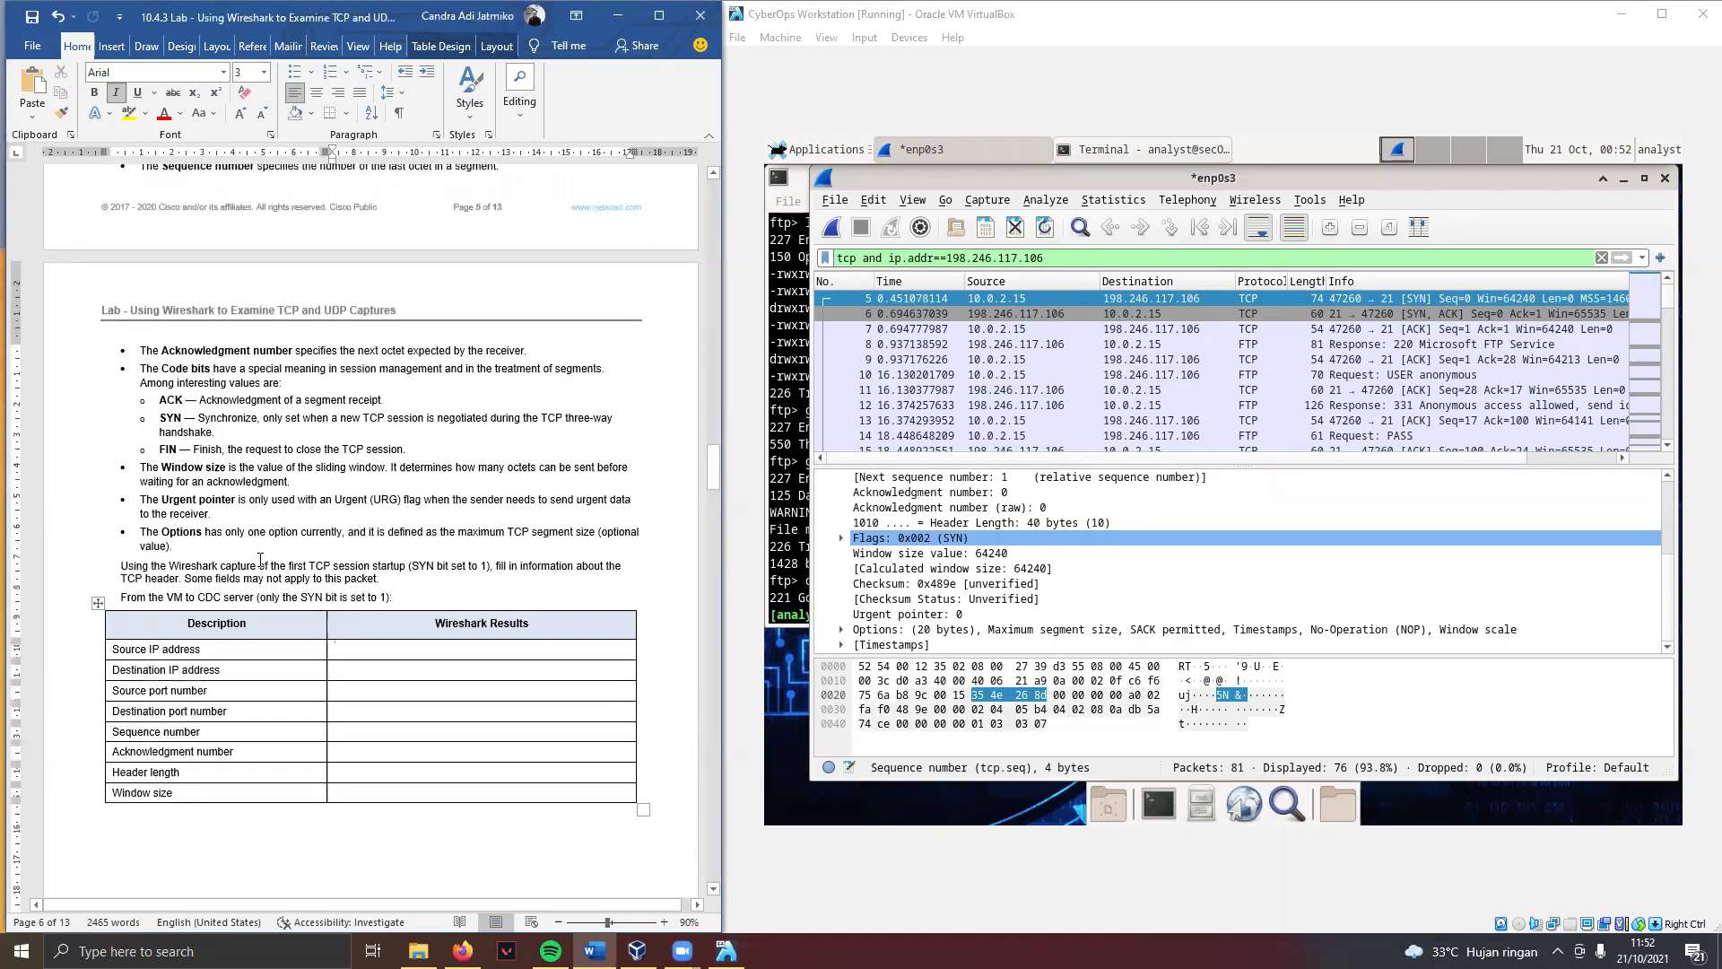
{"action": "scroll", "coordinate": [245, 582], "scroll_direction": "down", "scroll_amount": 1}
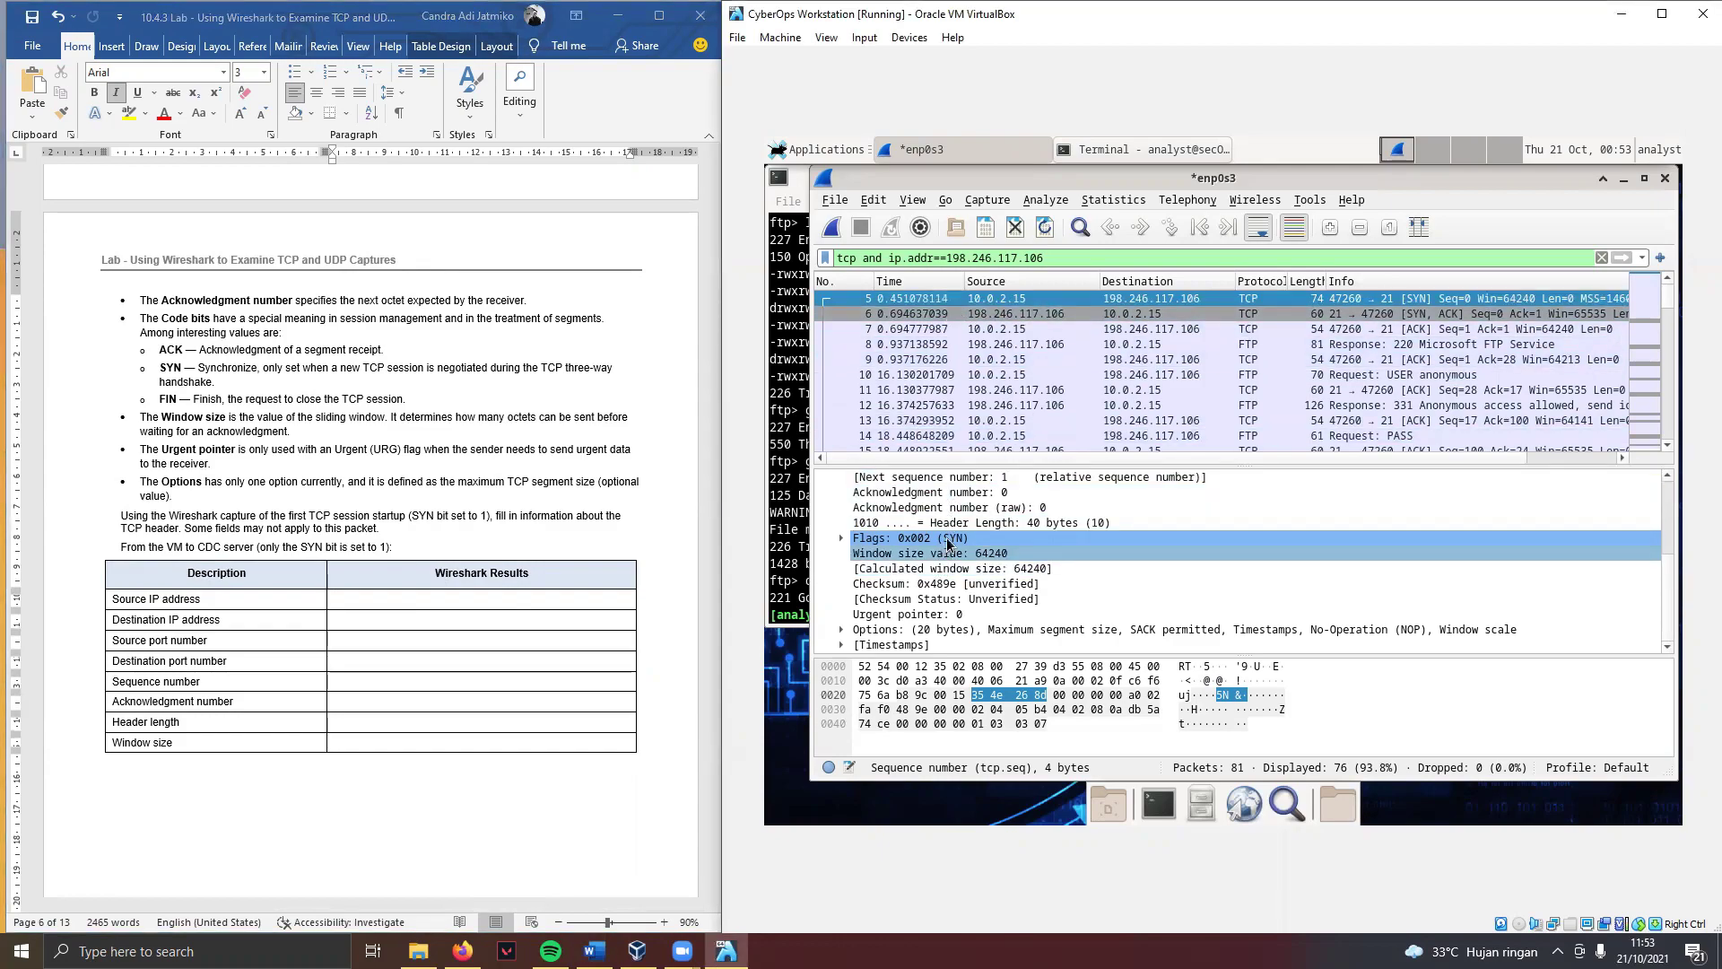
Step: Recheck the SYN packet's TCP details and paste an empty text box into the Wireshark Results cell for Source IP address
{"action": "scroll", "coordinate": [947, 544], "scroll_direction": "up", "scroll_amount": 1}
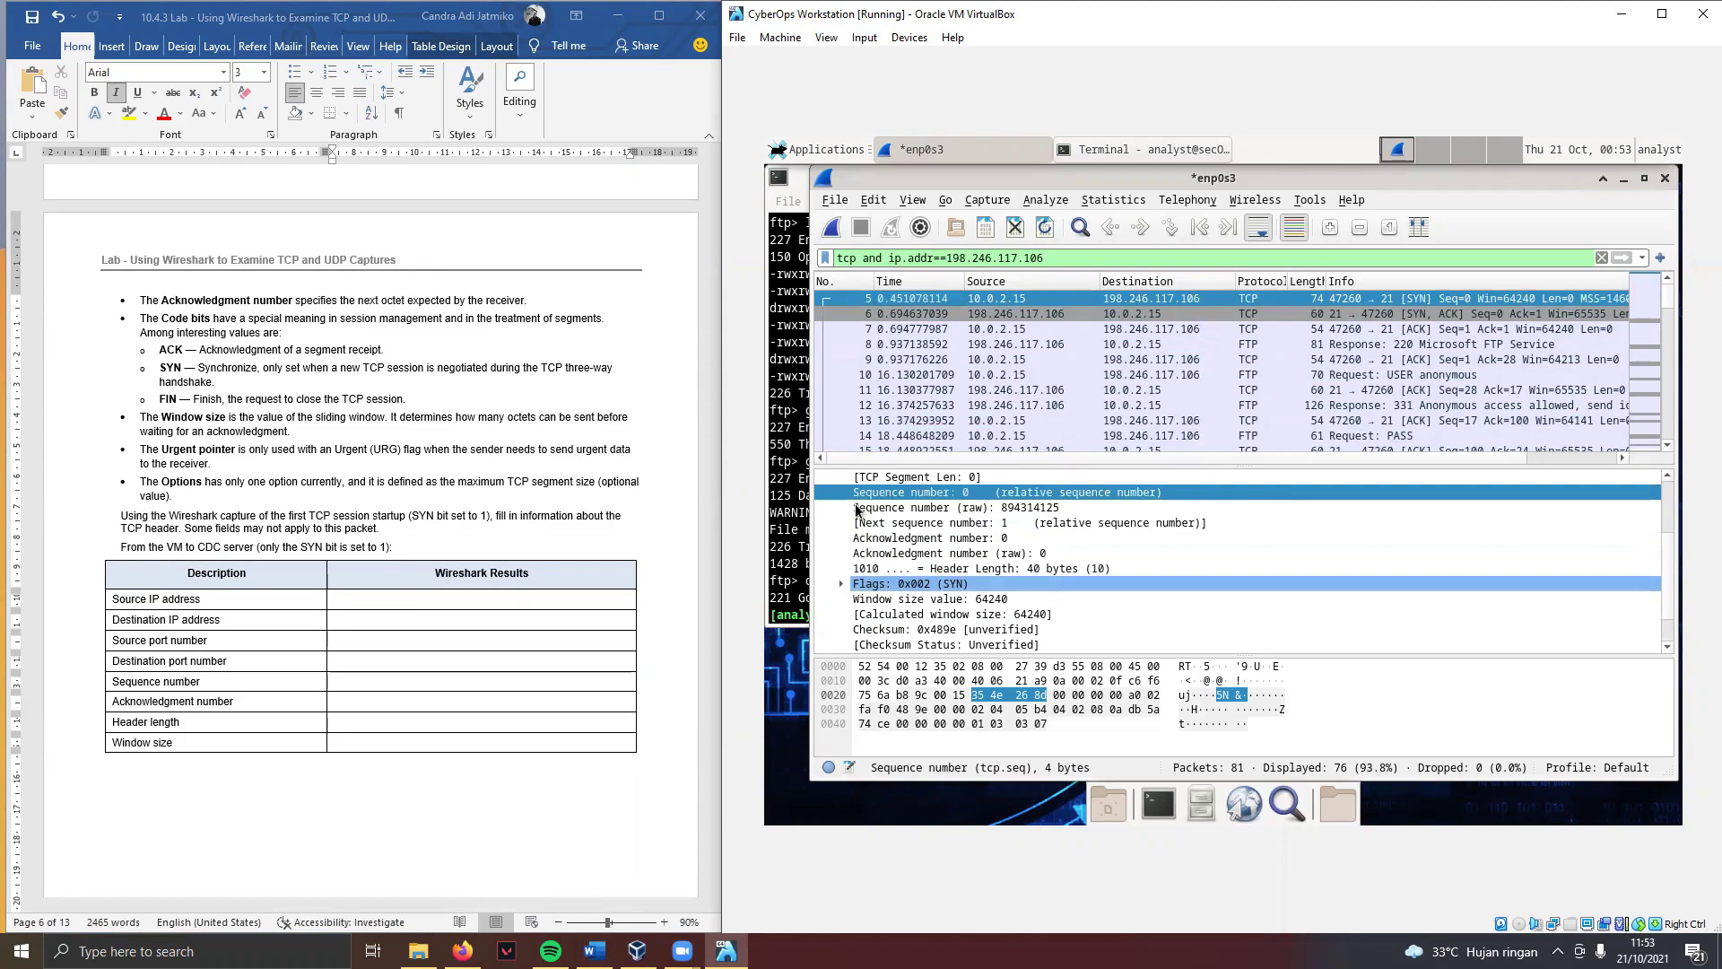
{"action": "scroll", "coordinate": [1668, 505], "scroll_direction": "up", "scroll_amount": 3}
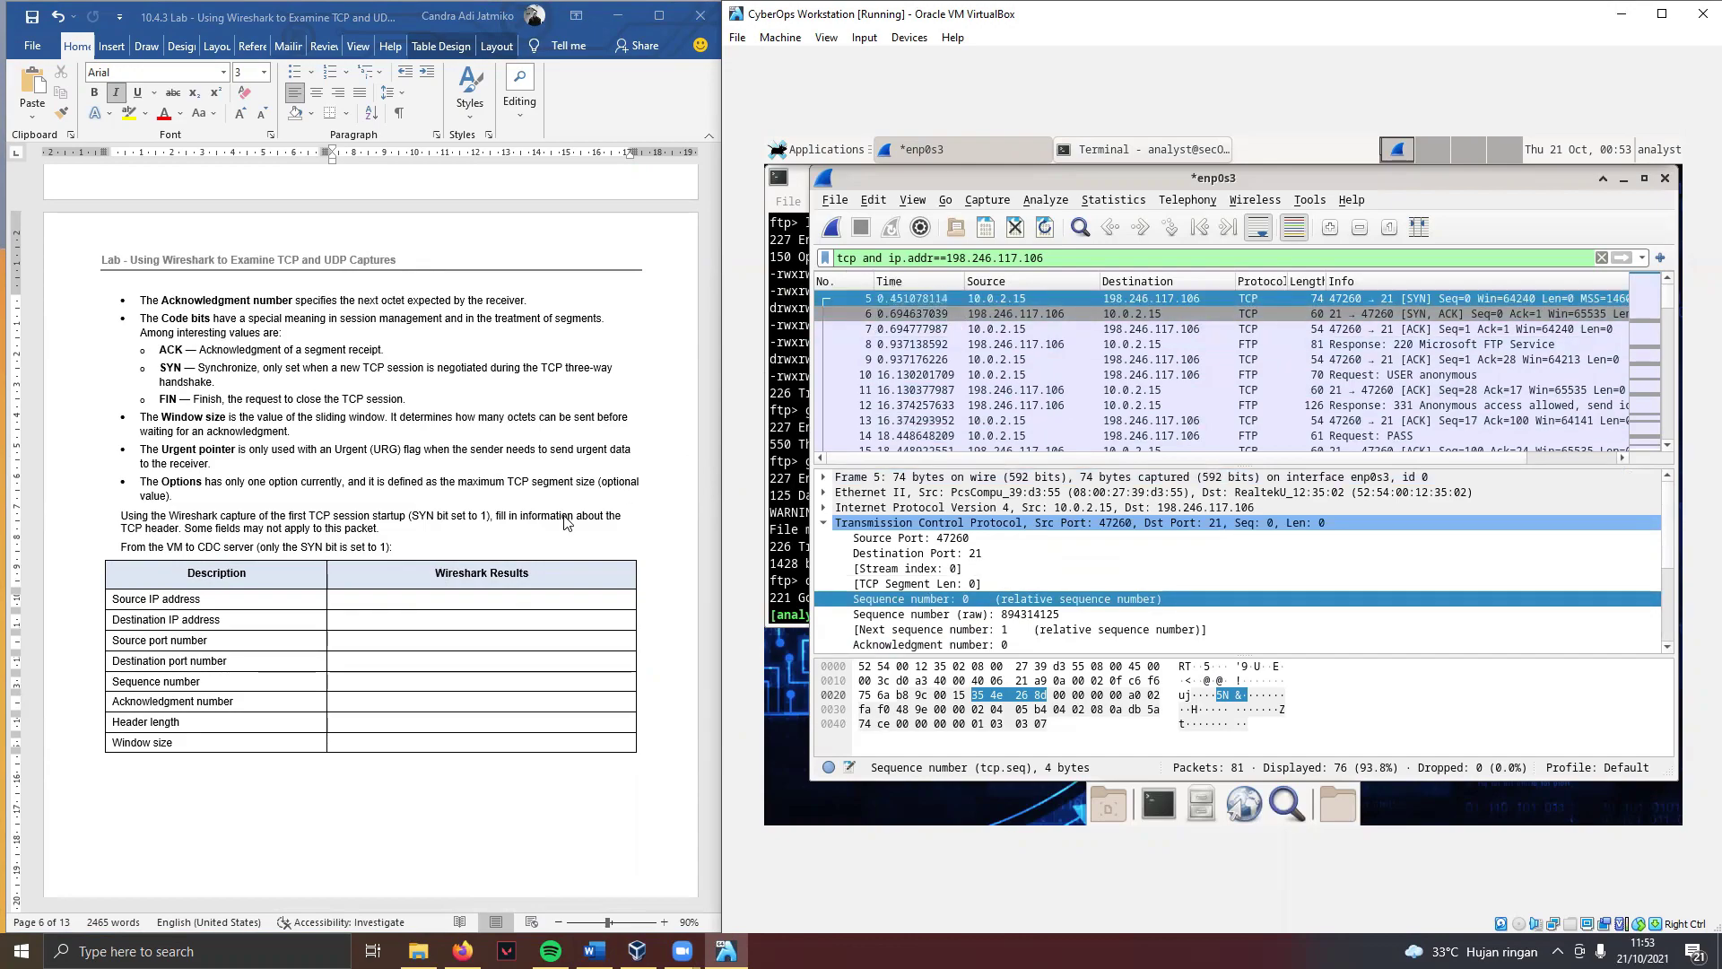
{"action": "left_click", "coordinate": [397, 599]}
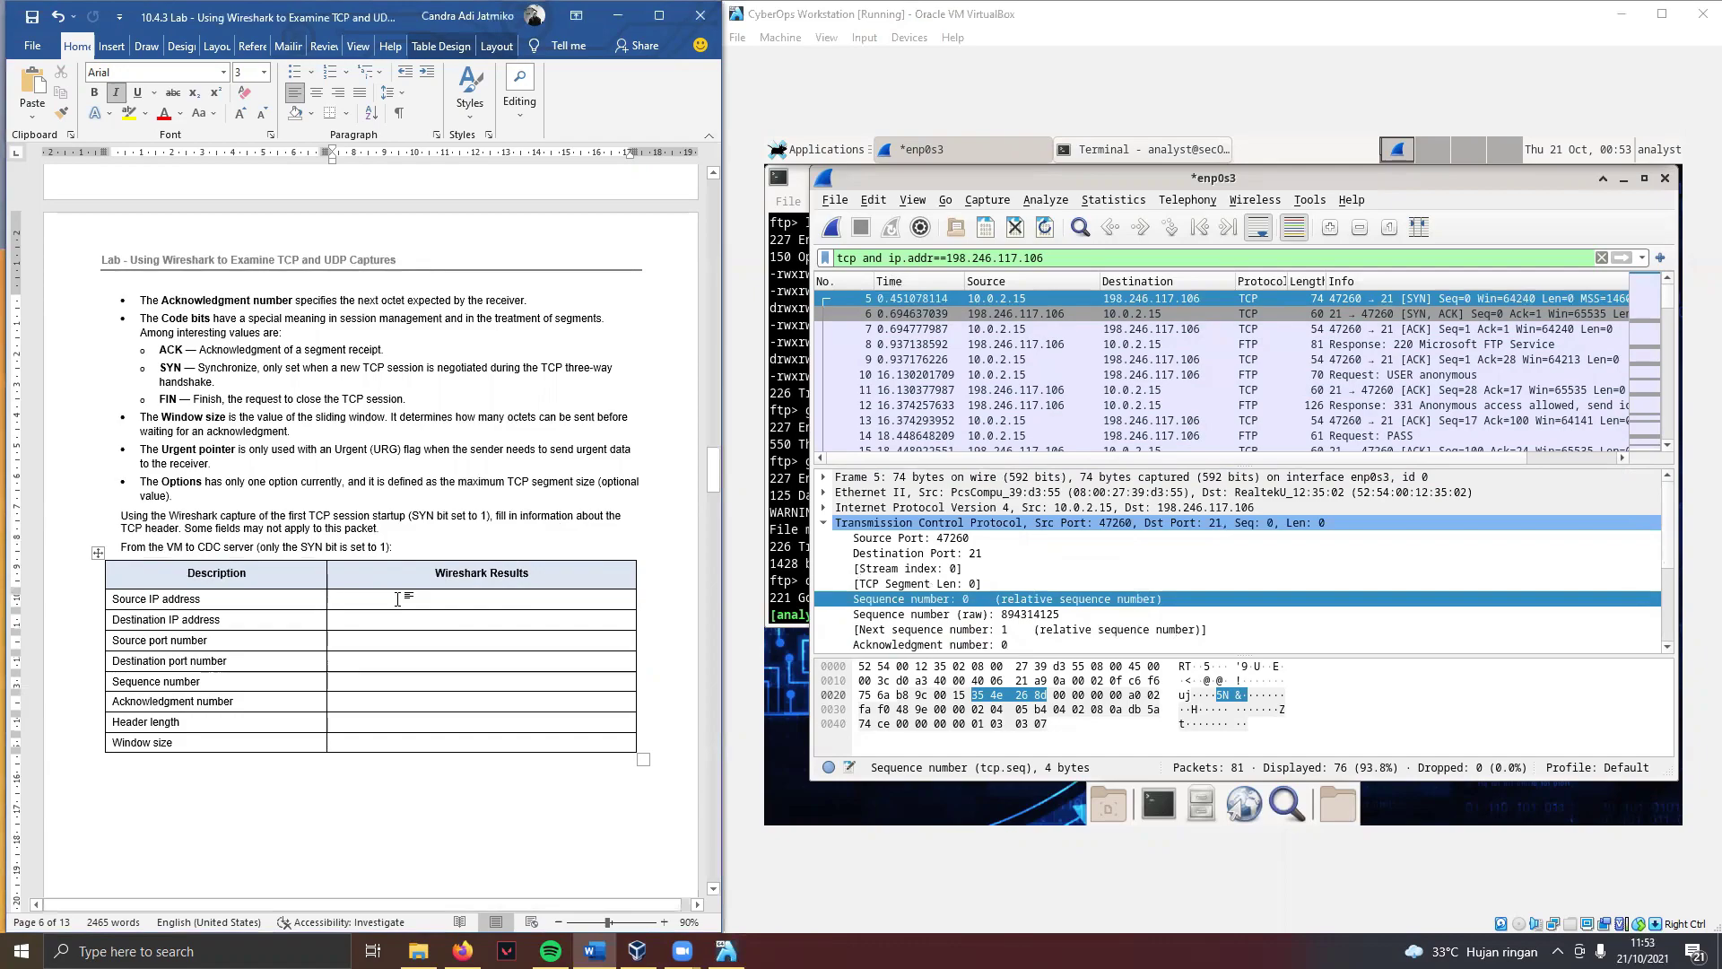
{"action": "key", "text": "ctrl+v"}
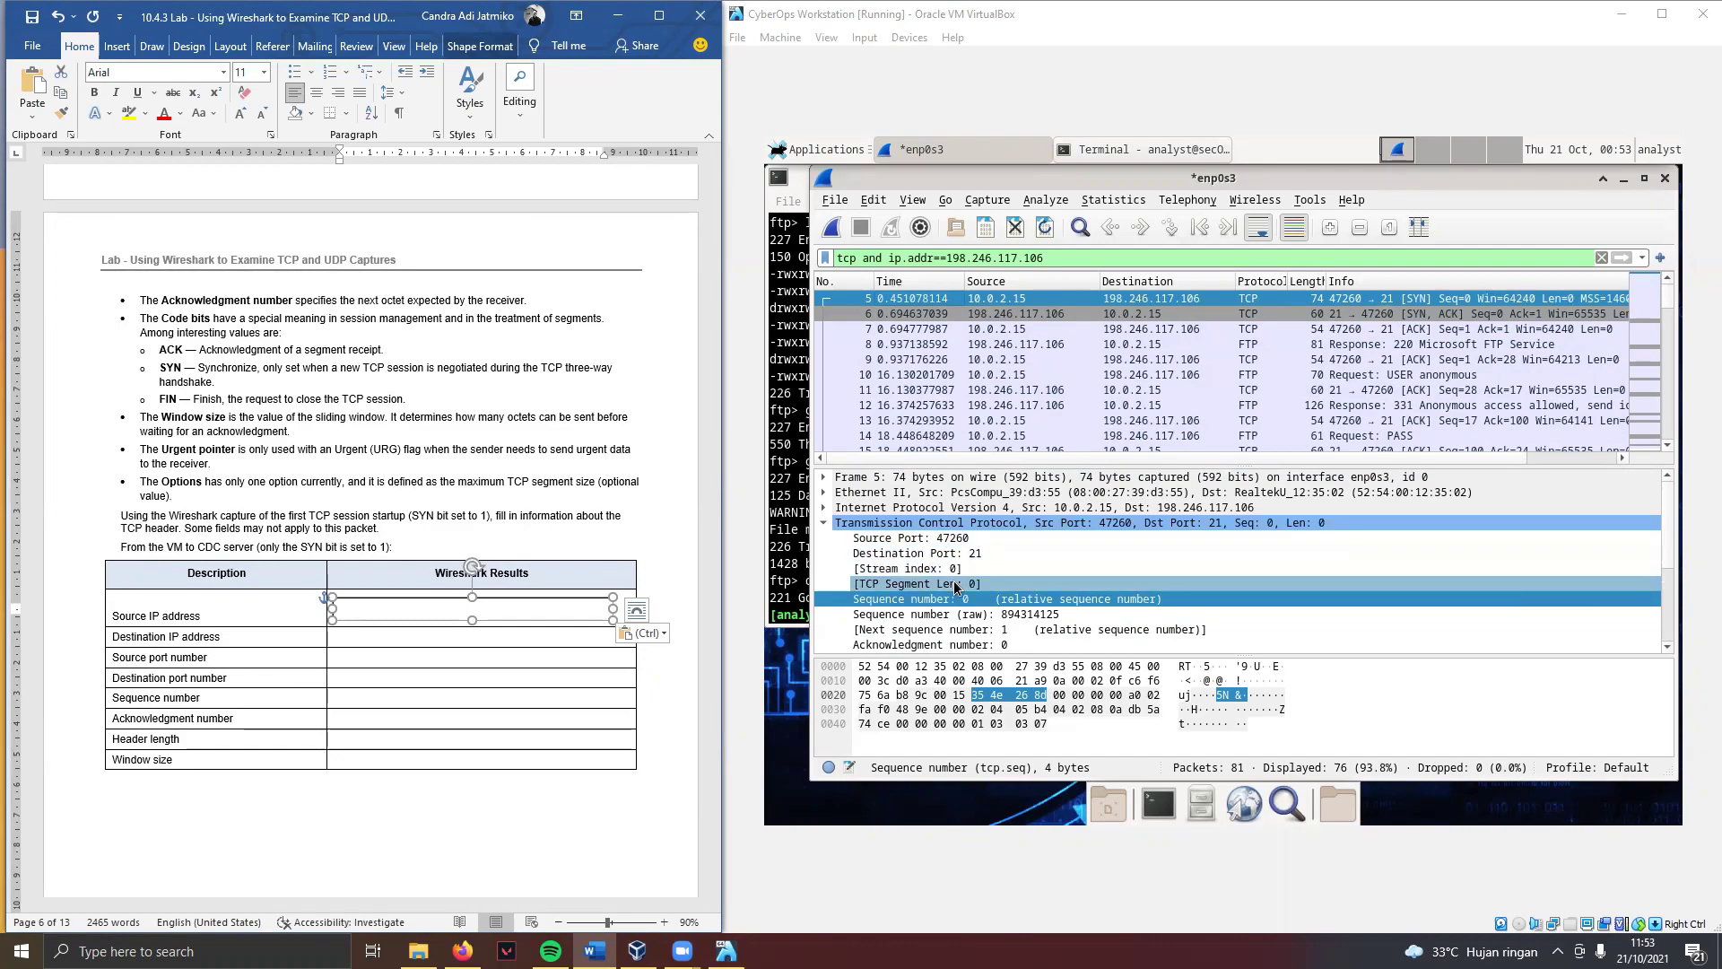
{"action": "left_click", "coordinate": [823, 508]}
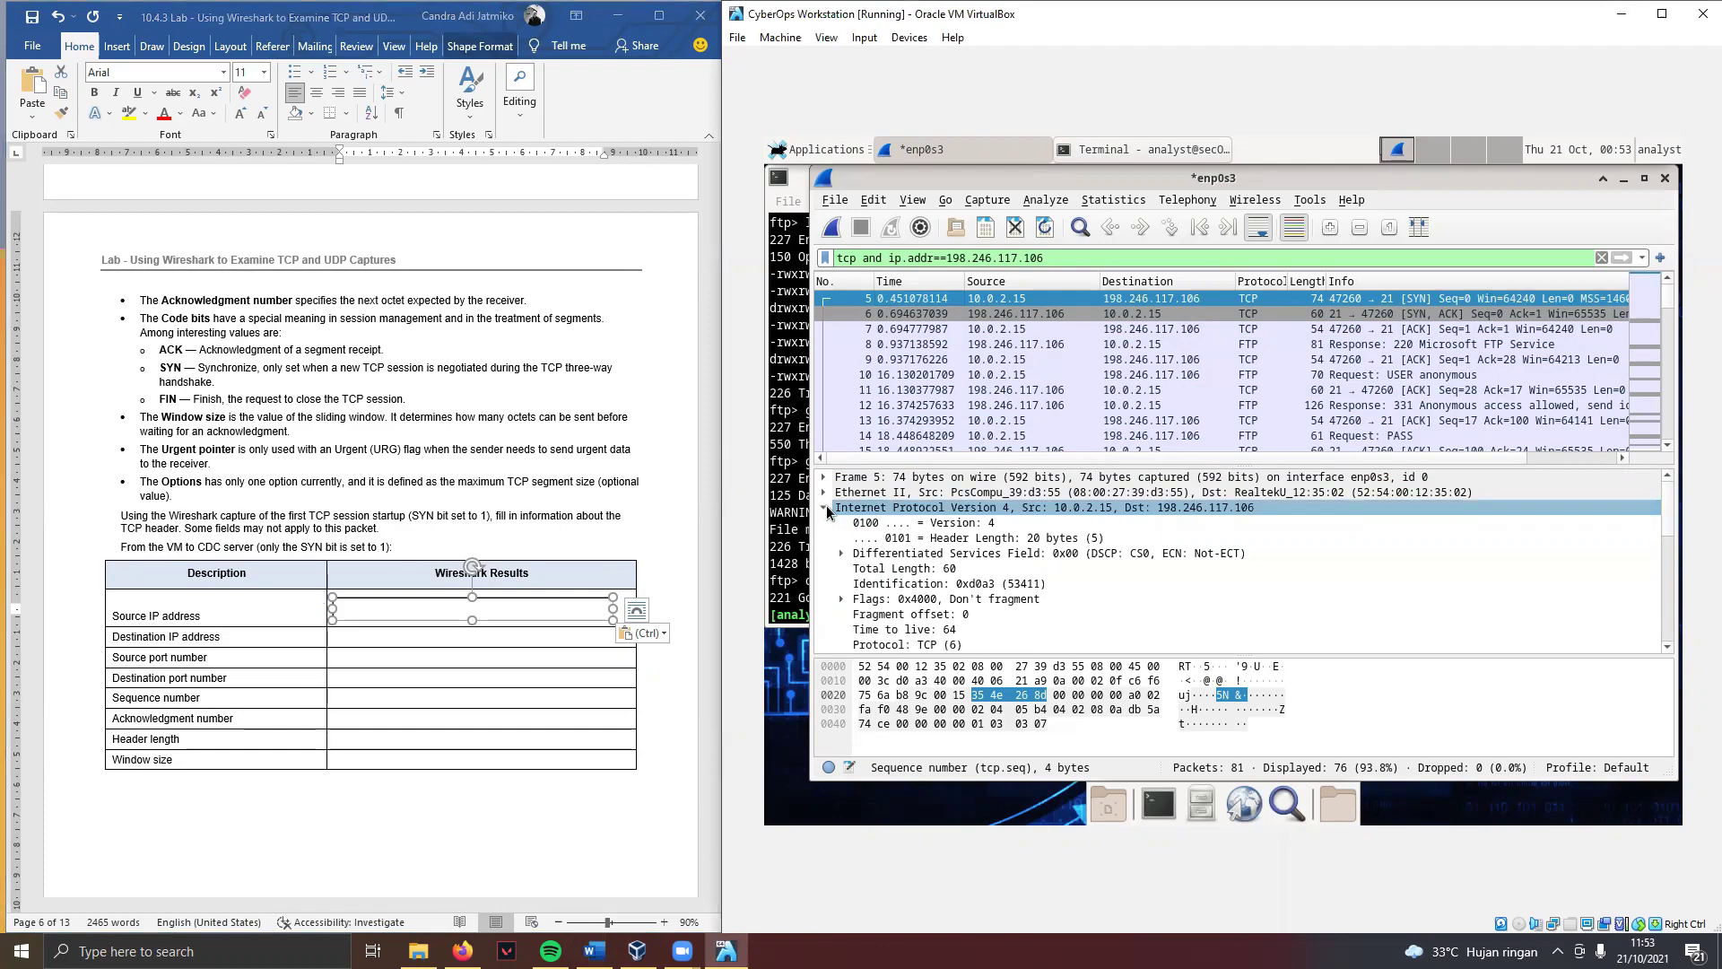
{"action": "left_click", "coordinate": [824, 494]}
{"action": "left_click", "coordinate": [824, 493]}
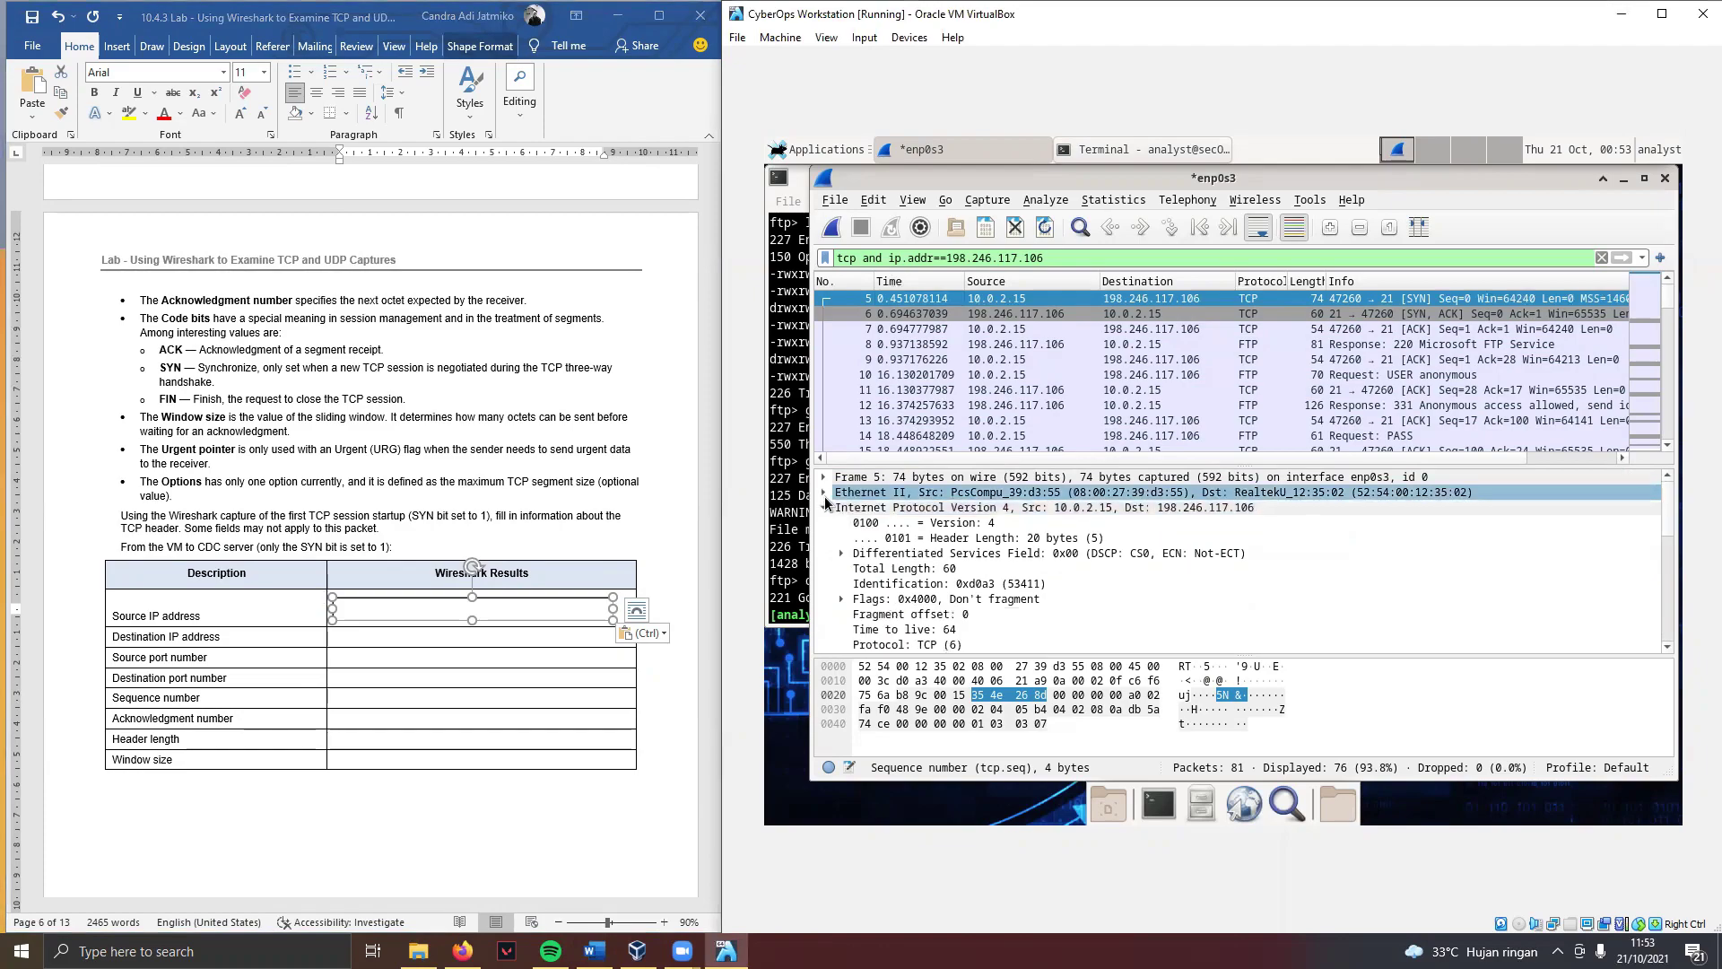
{"action": "left_click", "coordinate": [826, 505]}
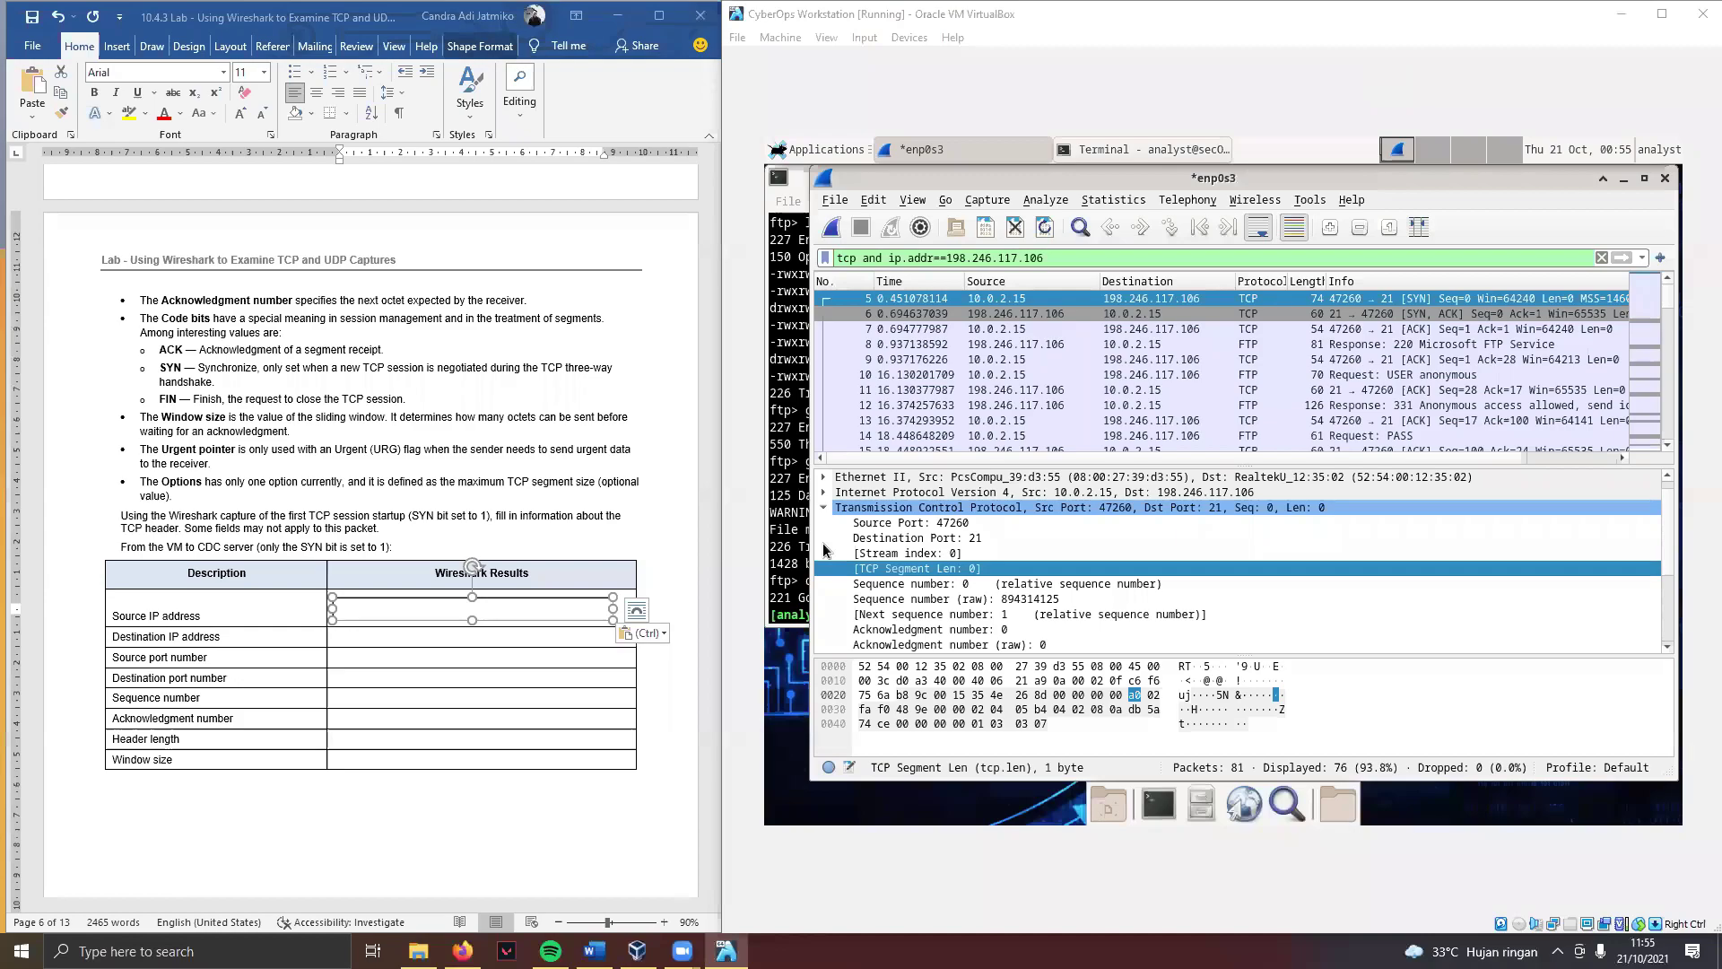
Step: Expand the SYN packet's Internet Protocol Version 4 details and locate its source and destination addresses
{"action": "left_click", "coordinate": [834, 492]}
{"action": "left_click", "coordinate": [824, 492]}
{"action": "left_click", "coordinate": [1056, 567]}
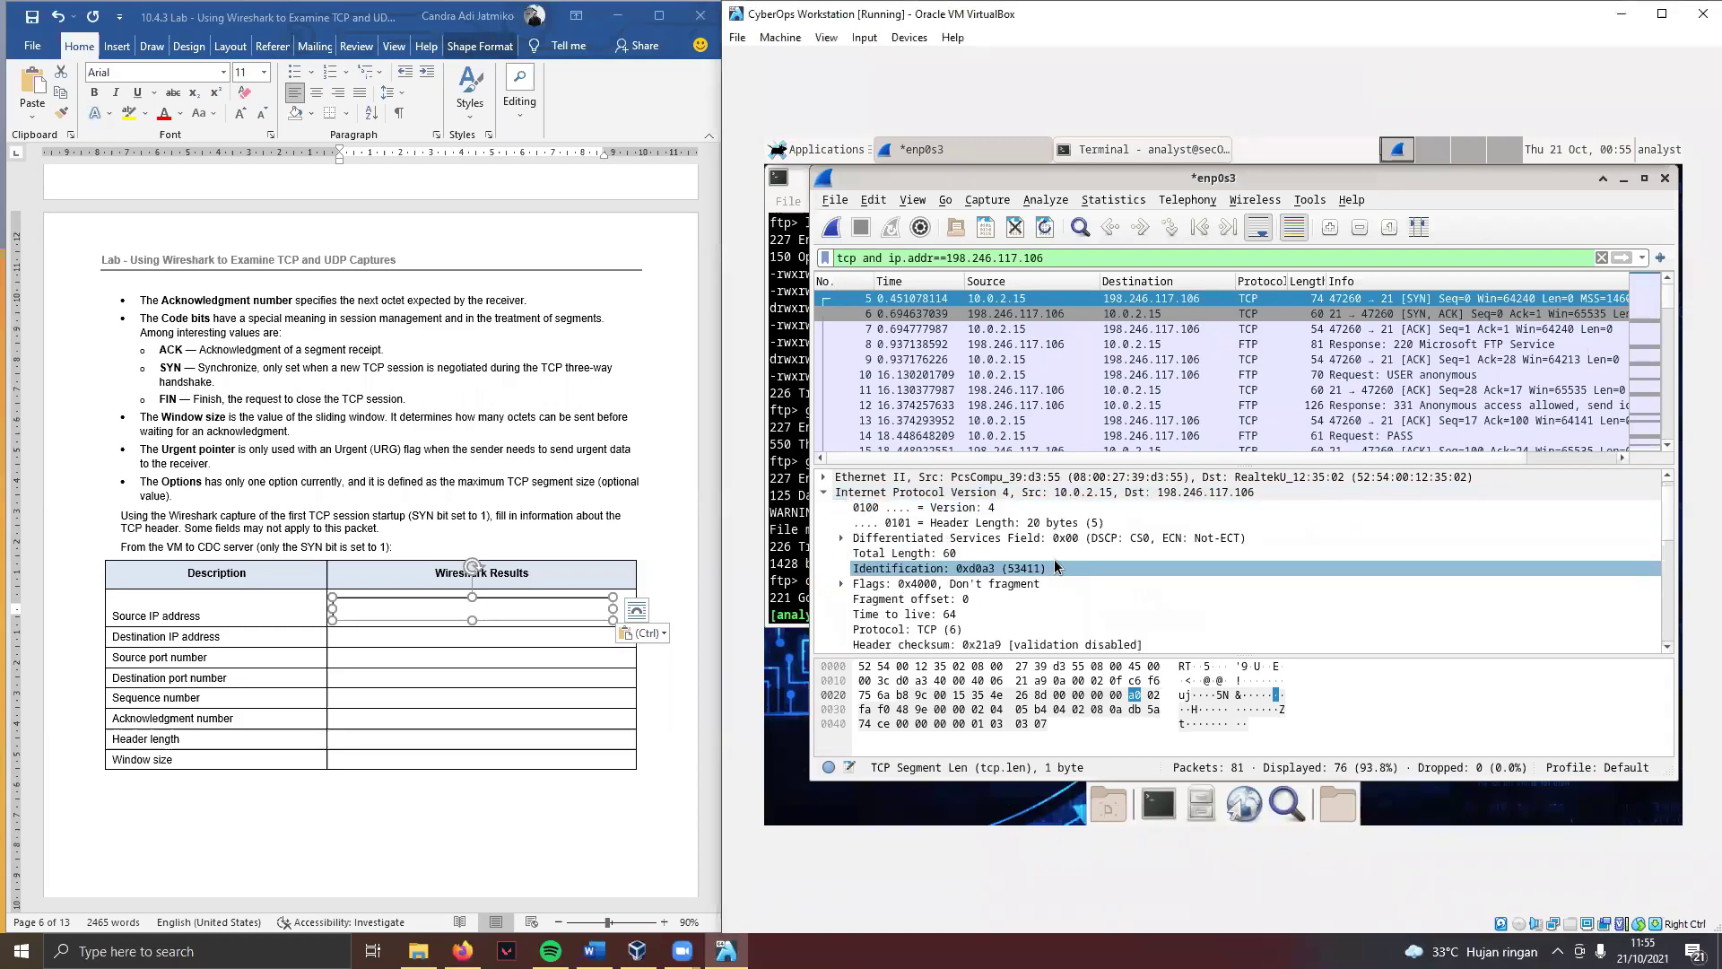
{"action": "scroll", "coordinate": [1057, 568], "scroll_direction": "down", "scroll_amount": 3}
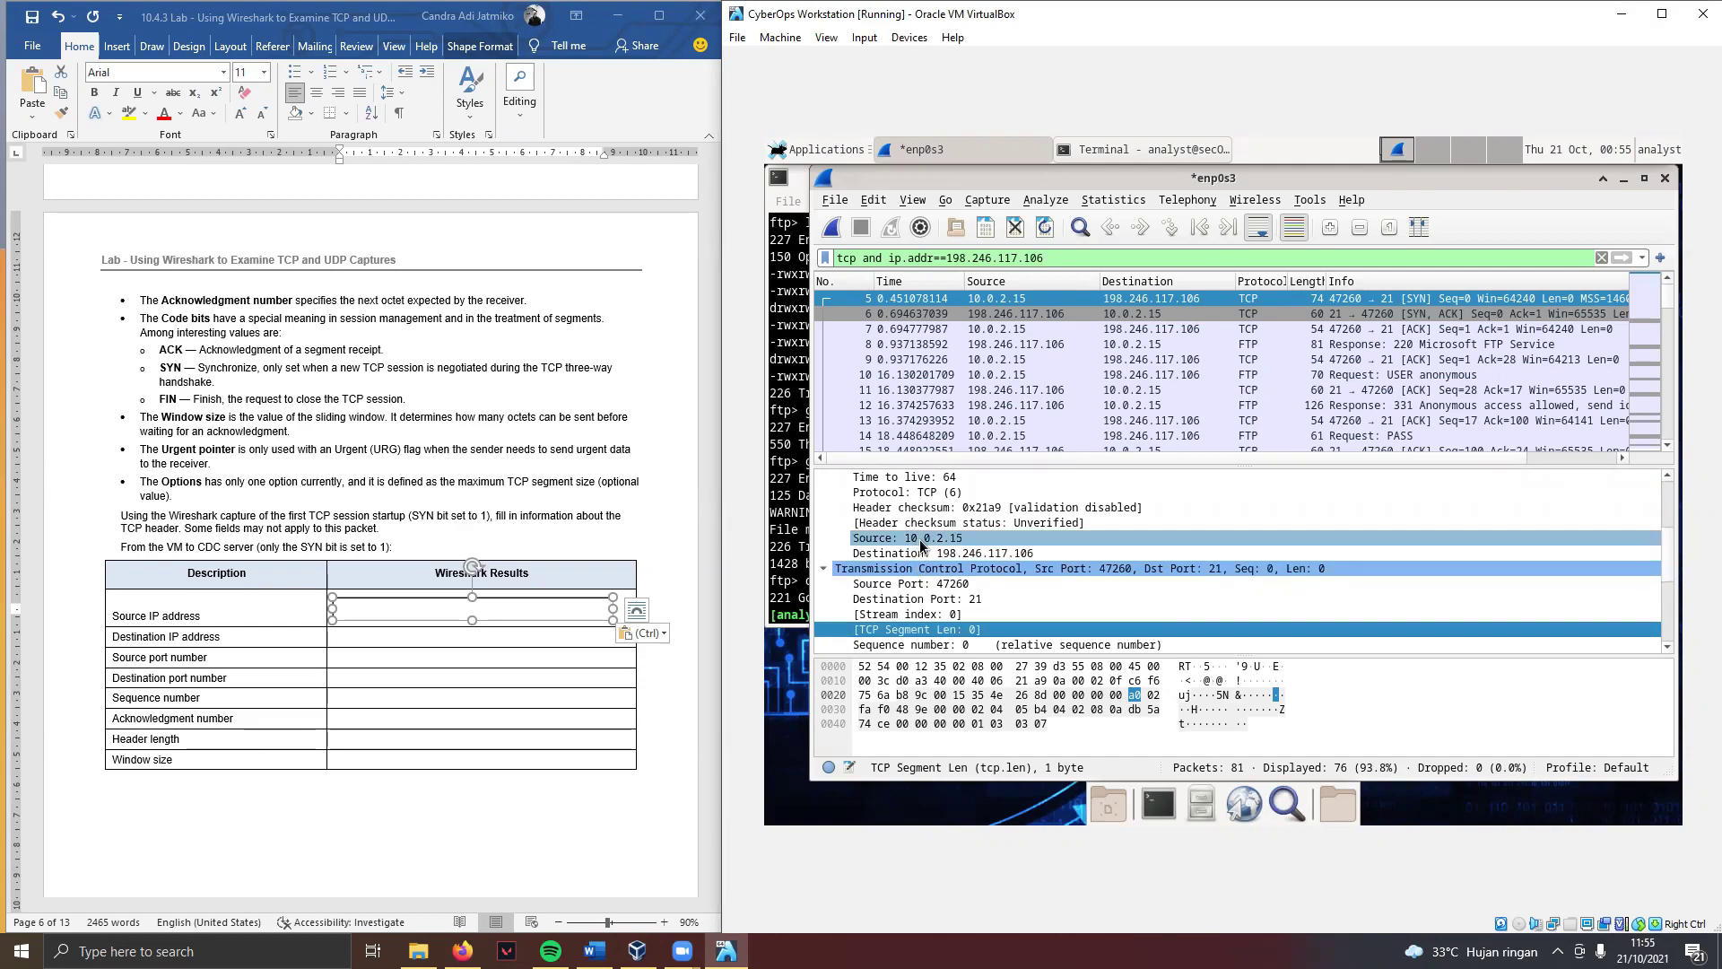
{"action": "scroll", "coordinate": [923, 570], "scroll_direction": "up", "scroll_amount": 3}
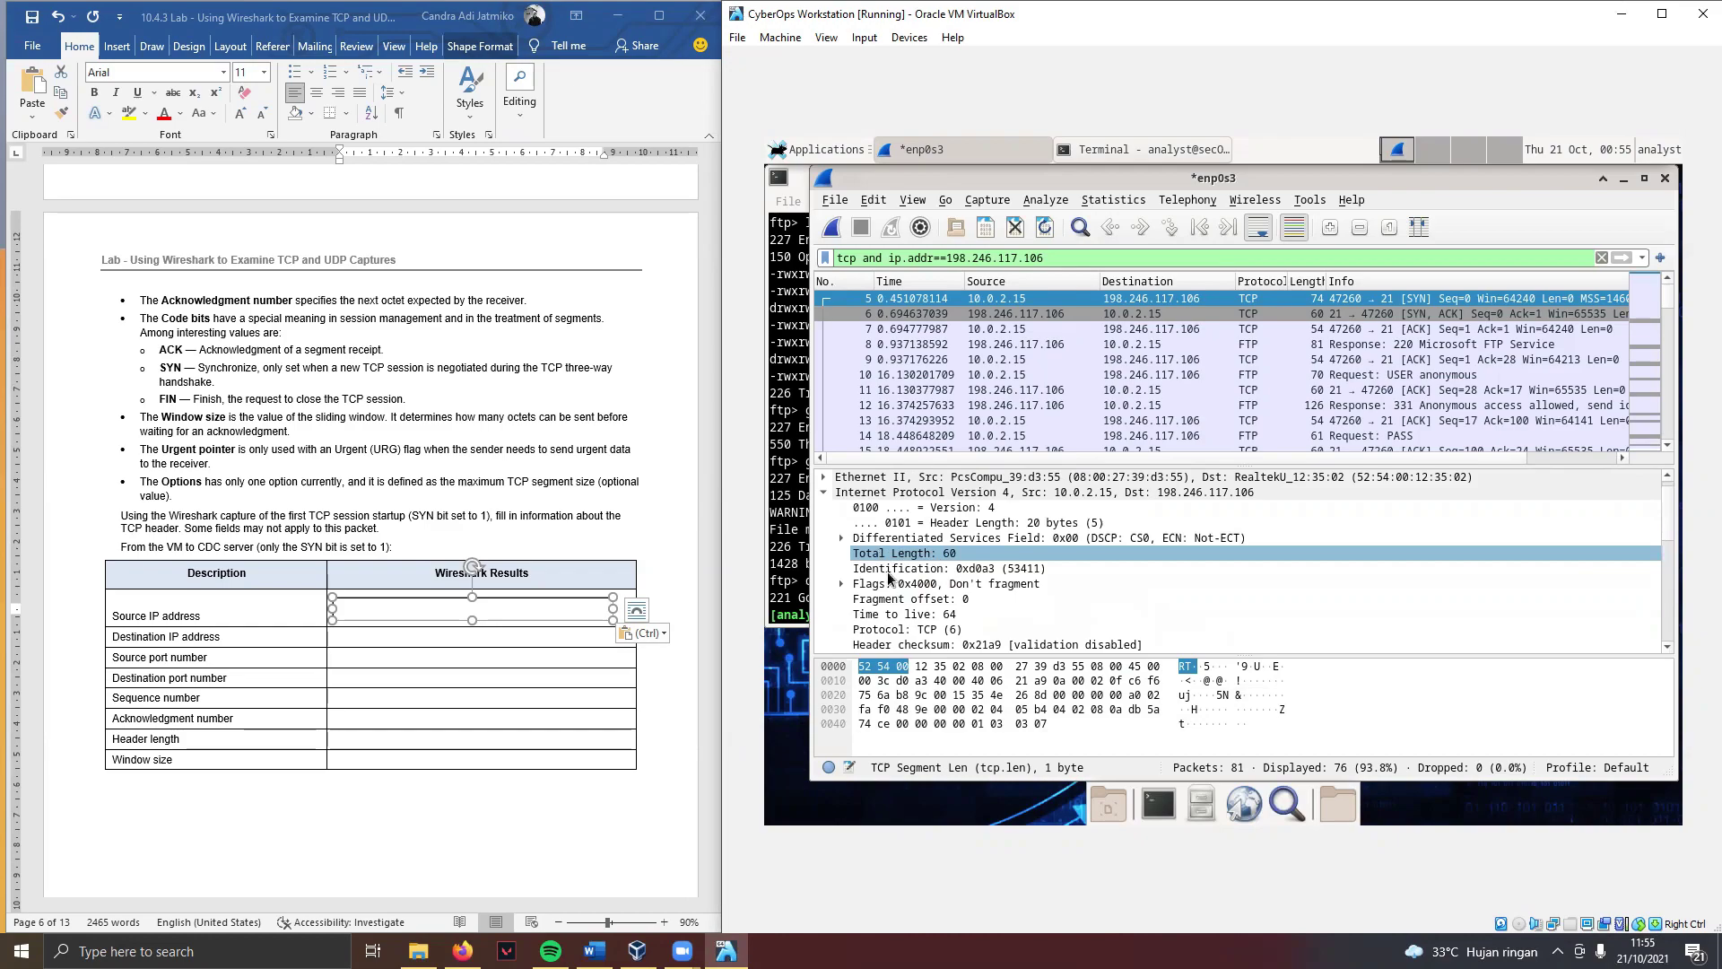
{"action": "scroll", "coordinate": [925, 601], "scroll_direction": "down", "scroll_amount": 1}
{"action": "scroll", "coordinate": [926, 601], "scroll_direction": "down", "scroll_amount": 2}
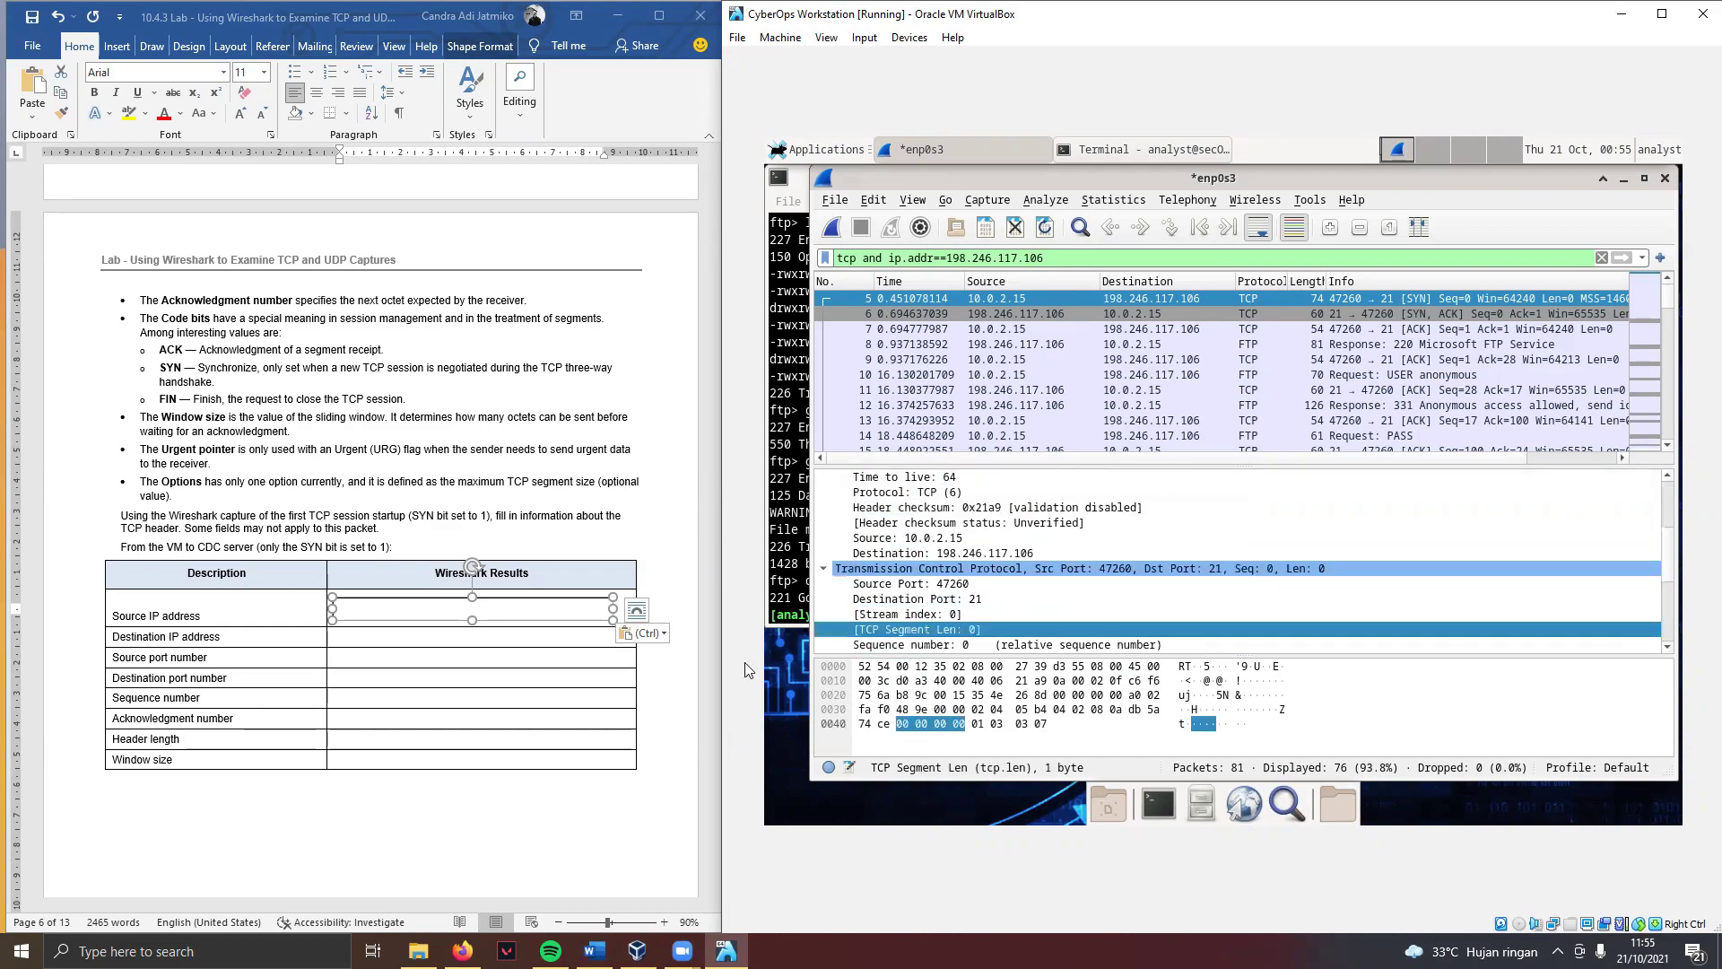
{"action": "scroll", "coordinate": [986, 610], "scroll_direction": "down", "scroll_amount": 1}
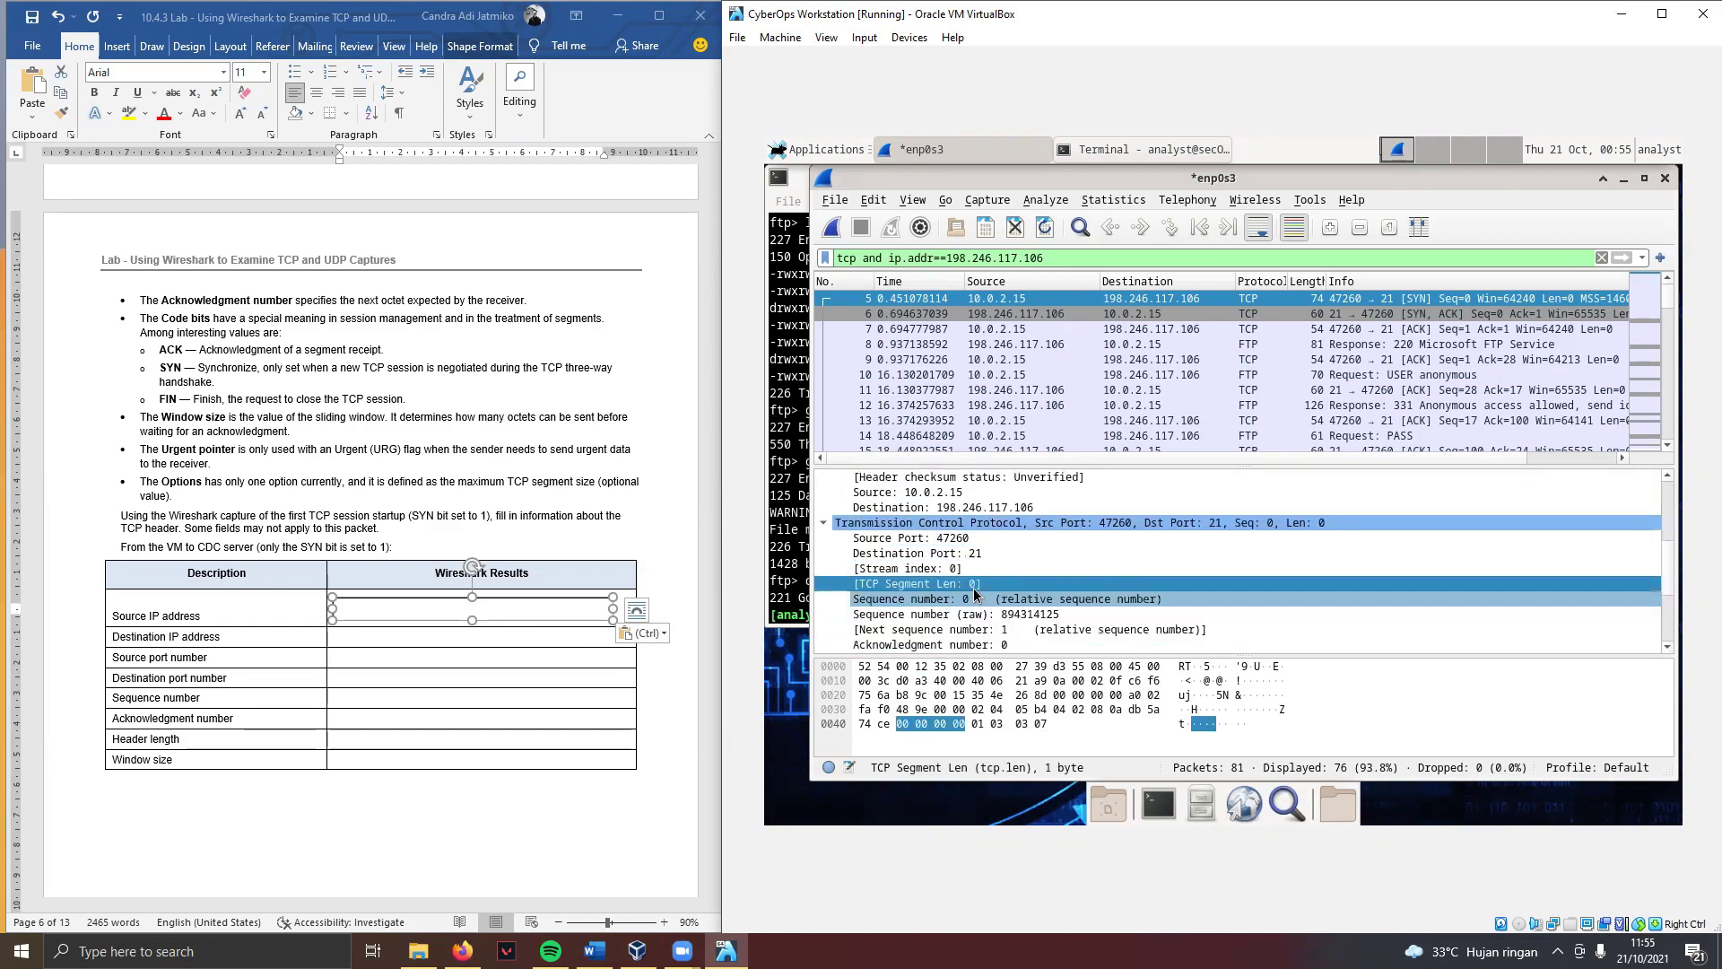
Step: Select the SYN packet's source address, enter 10.0.2.15 in the Source IP address text box and enlarge the box to fit
{"action": "left_click", "coordinate": [909, 493]}
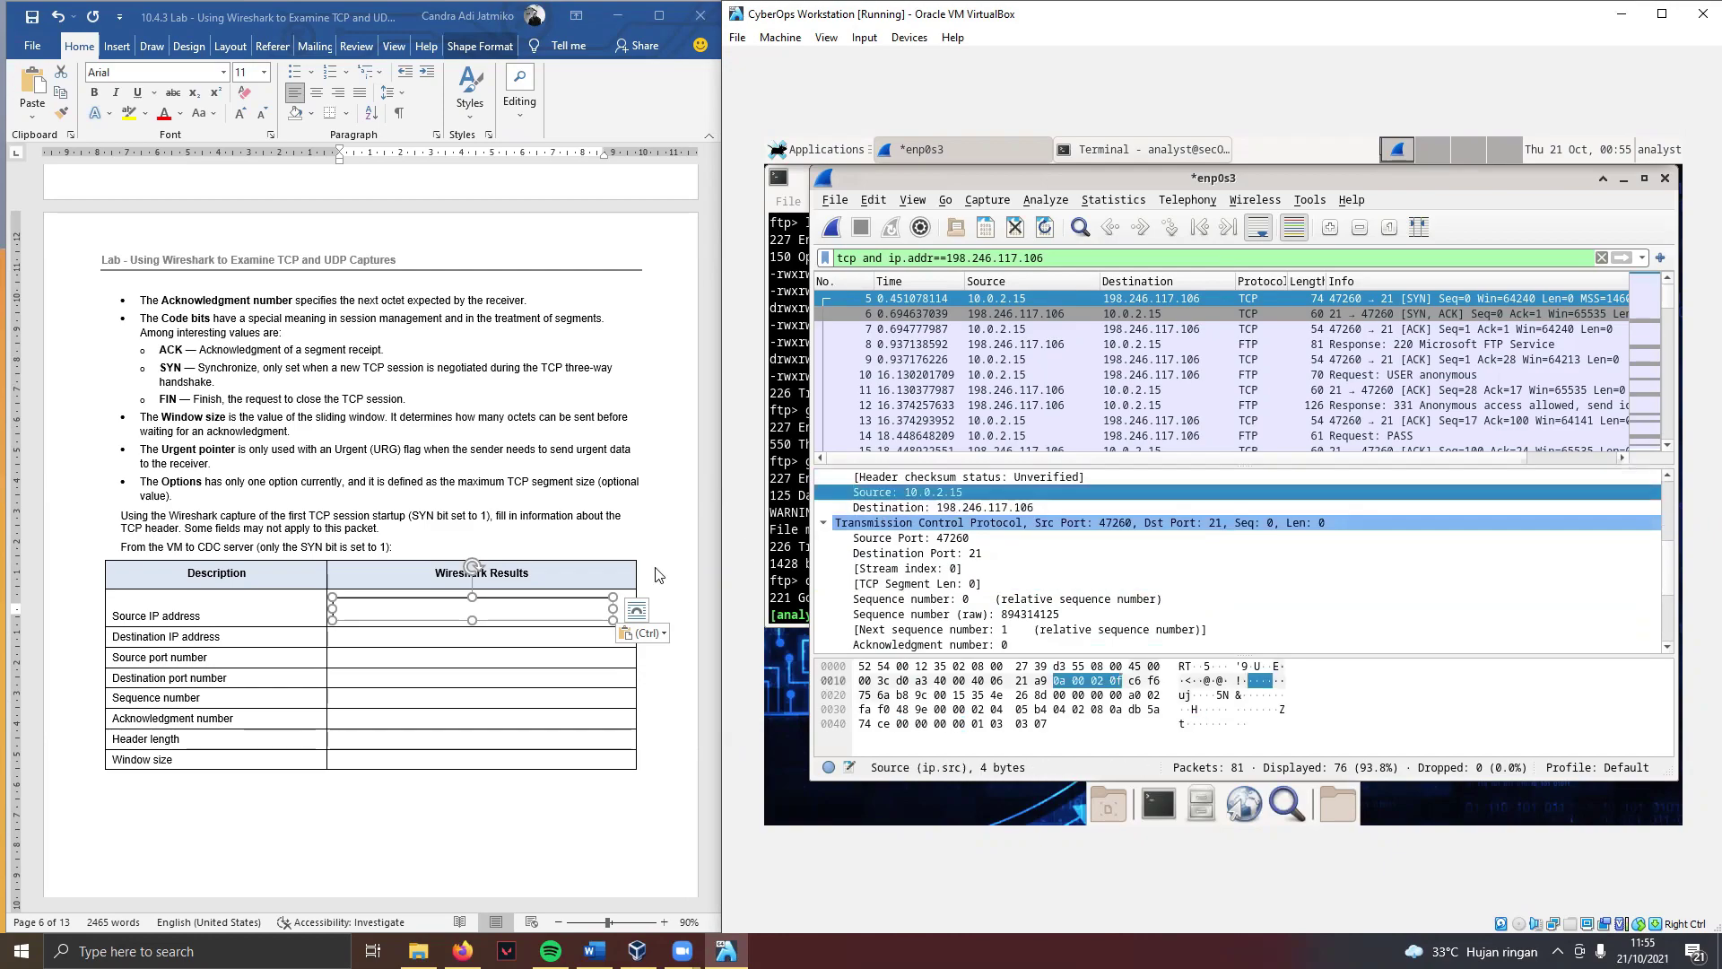
{"action": "left_click", "coordinate": [420, 608]}
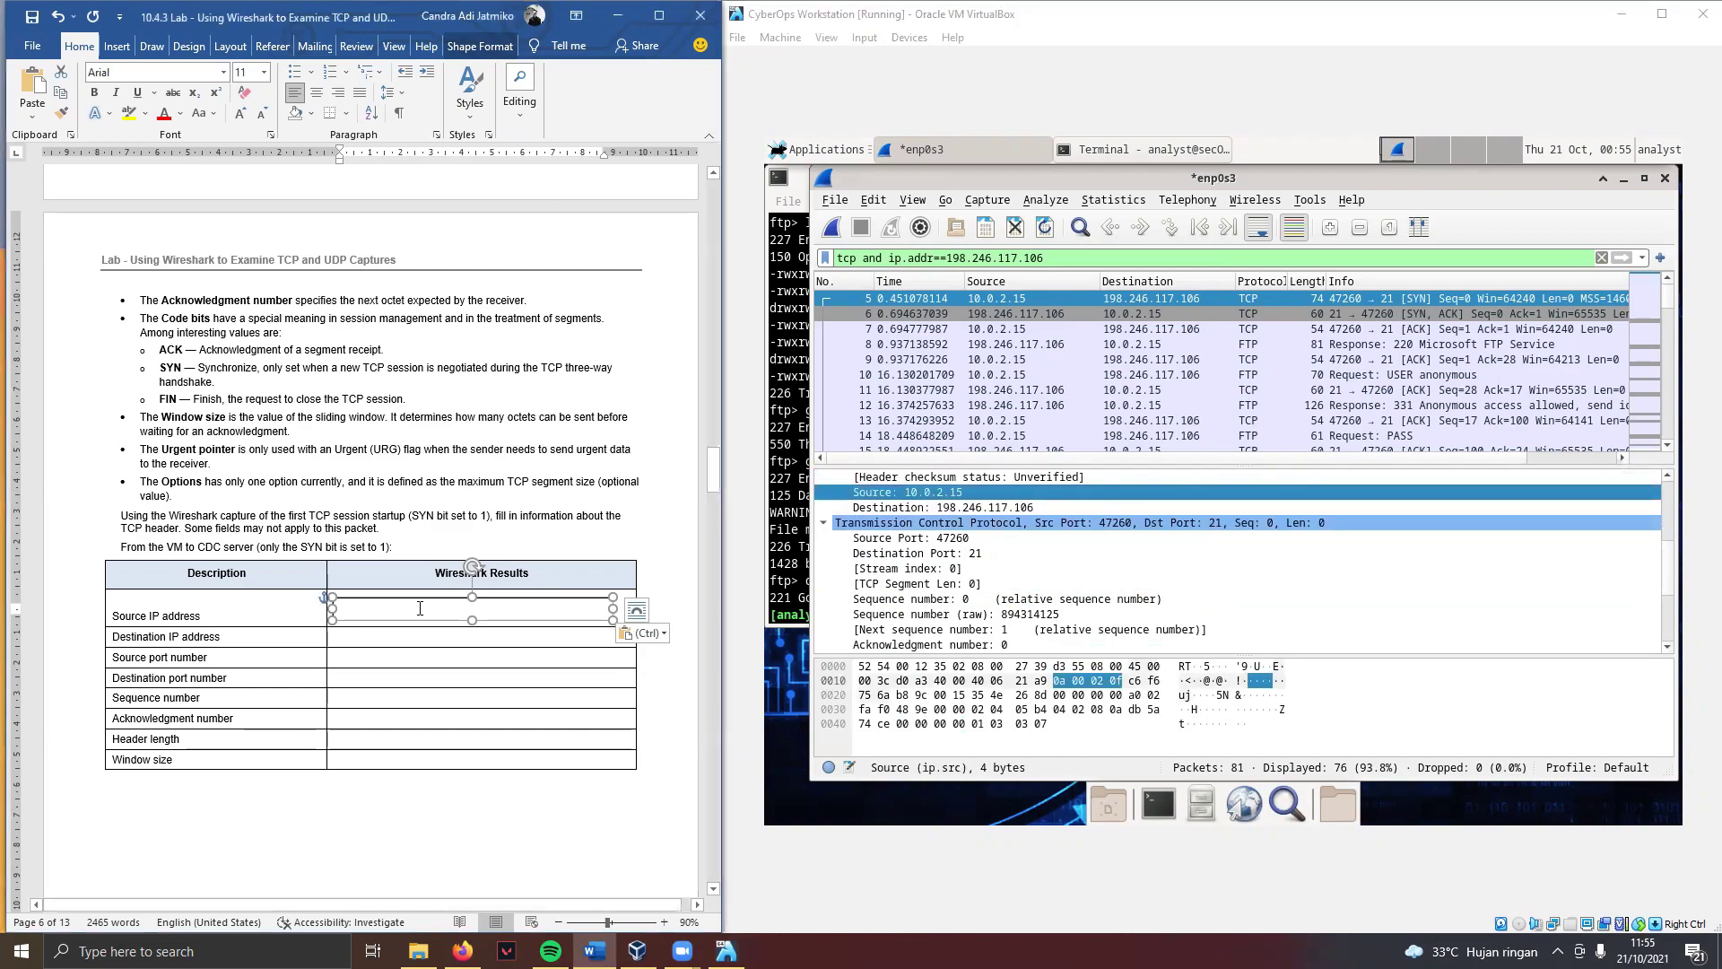
{"action": "type", "text": "10.0.2"}
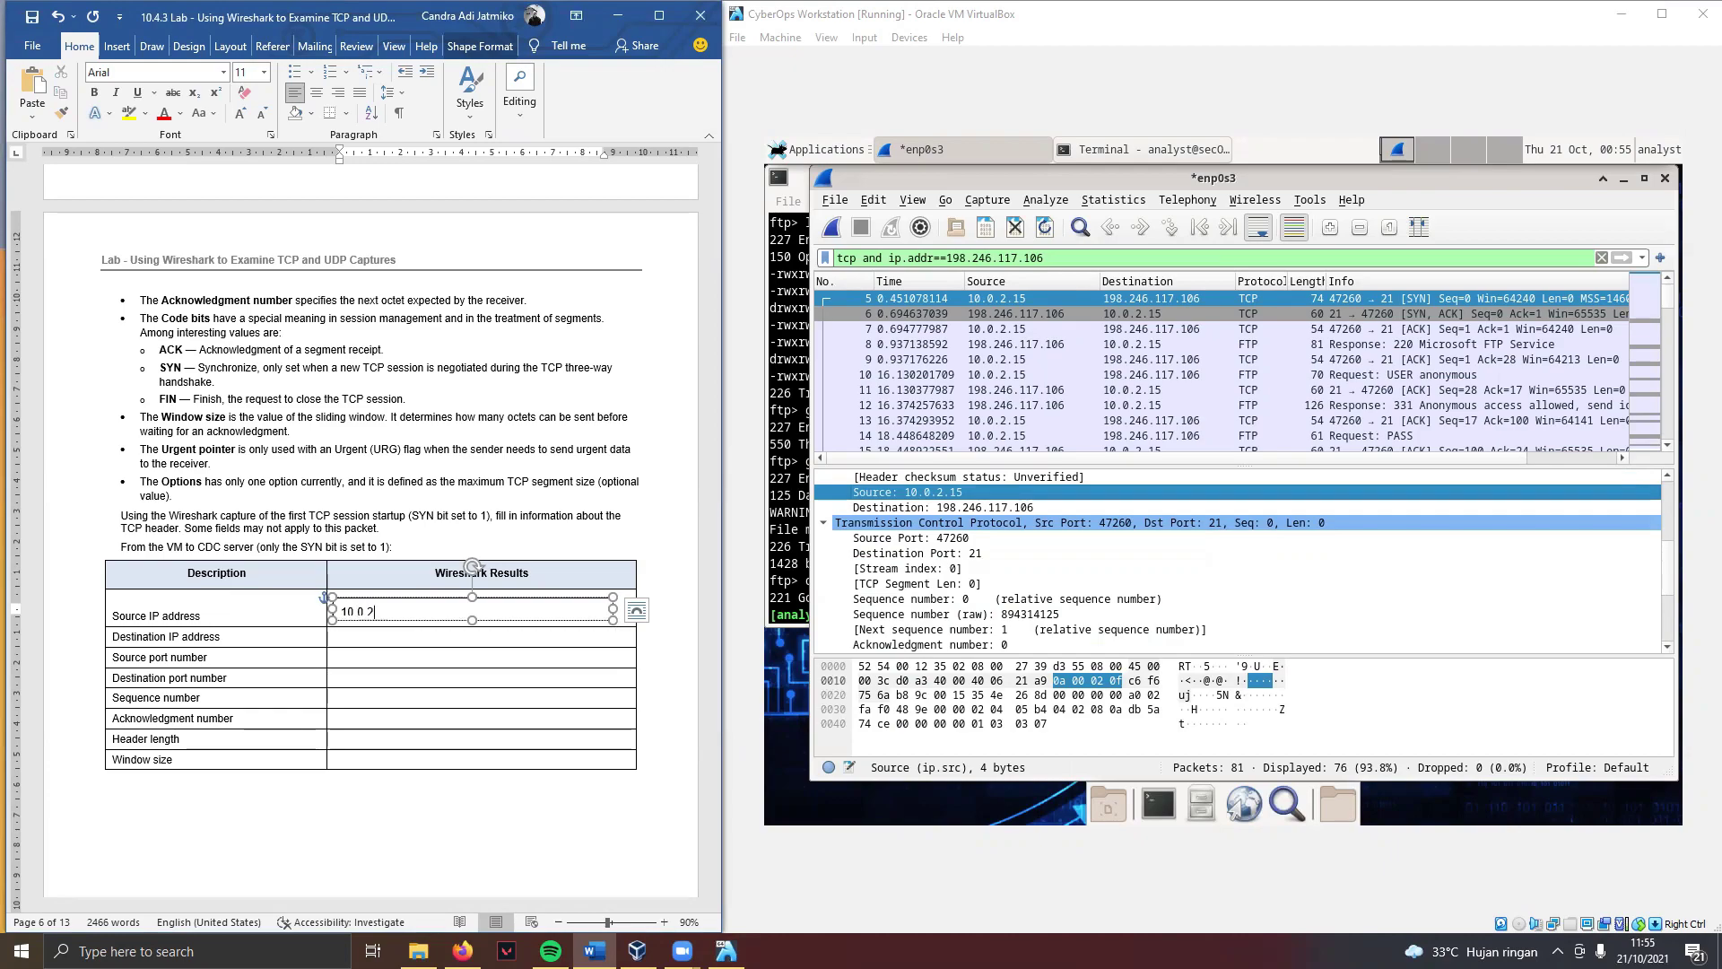
{"action": "left_click_drag", "start_coordinate": [472, 620], "coordinate": [467, 624]}
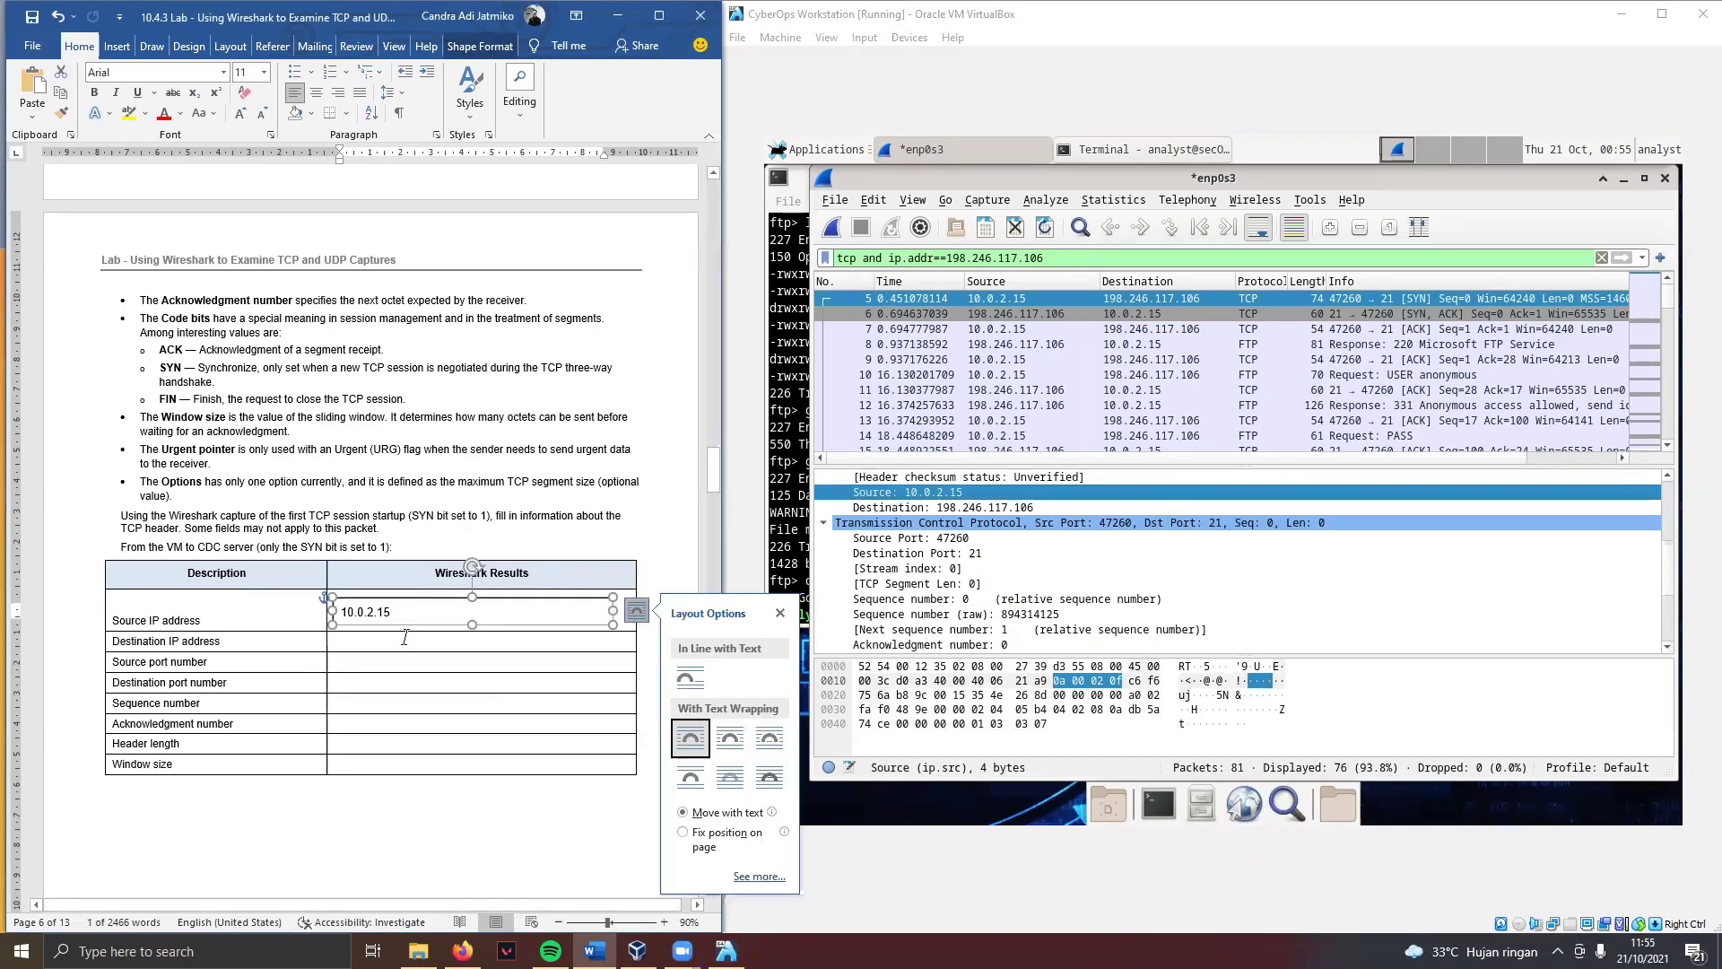
Step: Paste a text box into the Destination IP address cell, fill it with 198.246.117.106 from the SYN packet and enlarge it to fit
{"action": "left_click", "coordinate": [403, 637]}
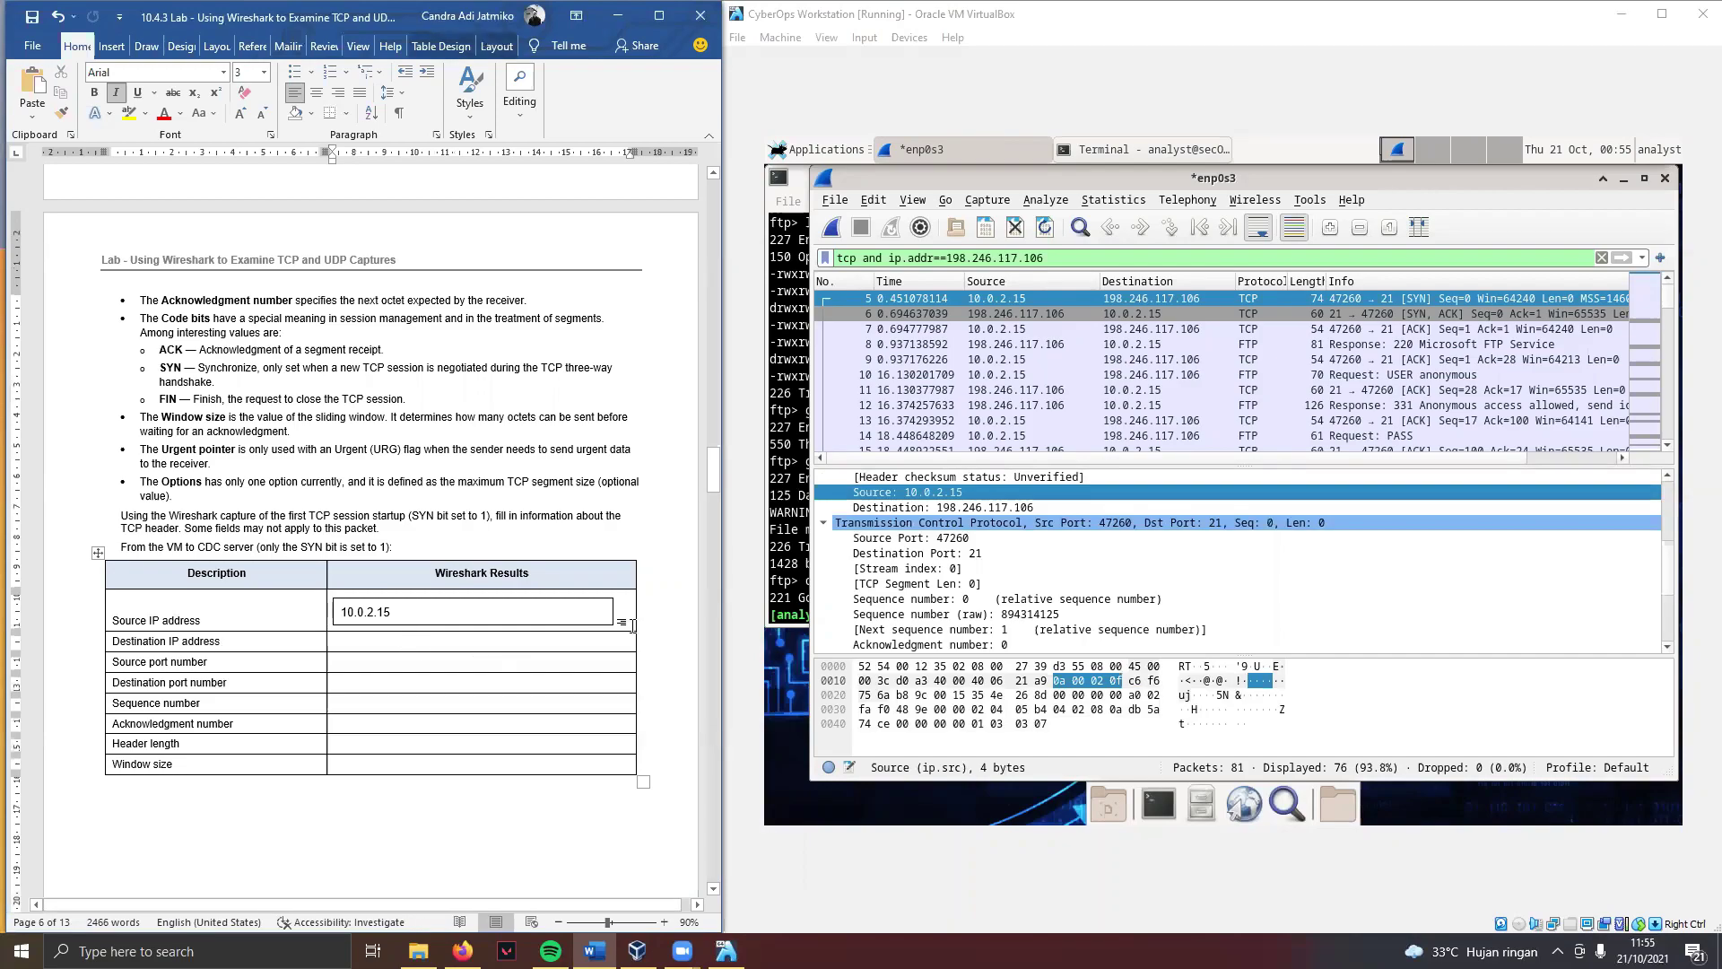
{"action": "key", "text": "ctrl+v"}
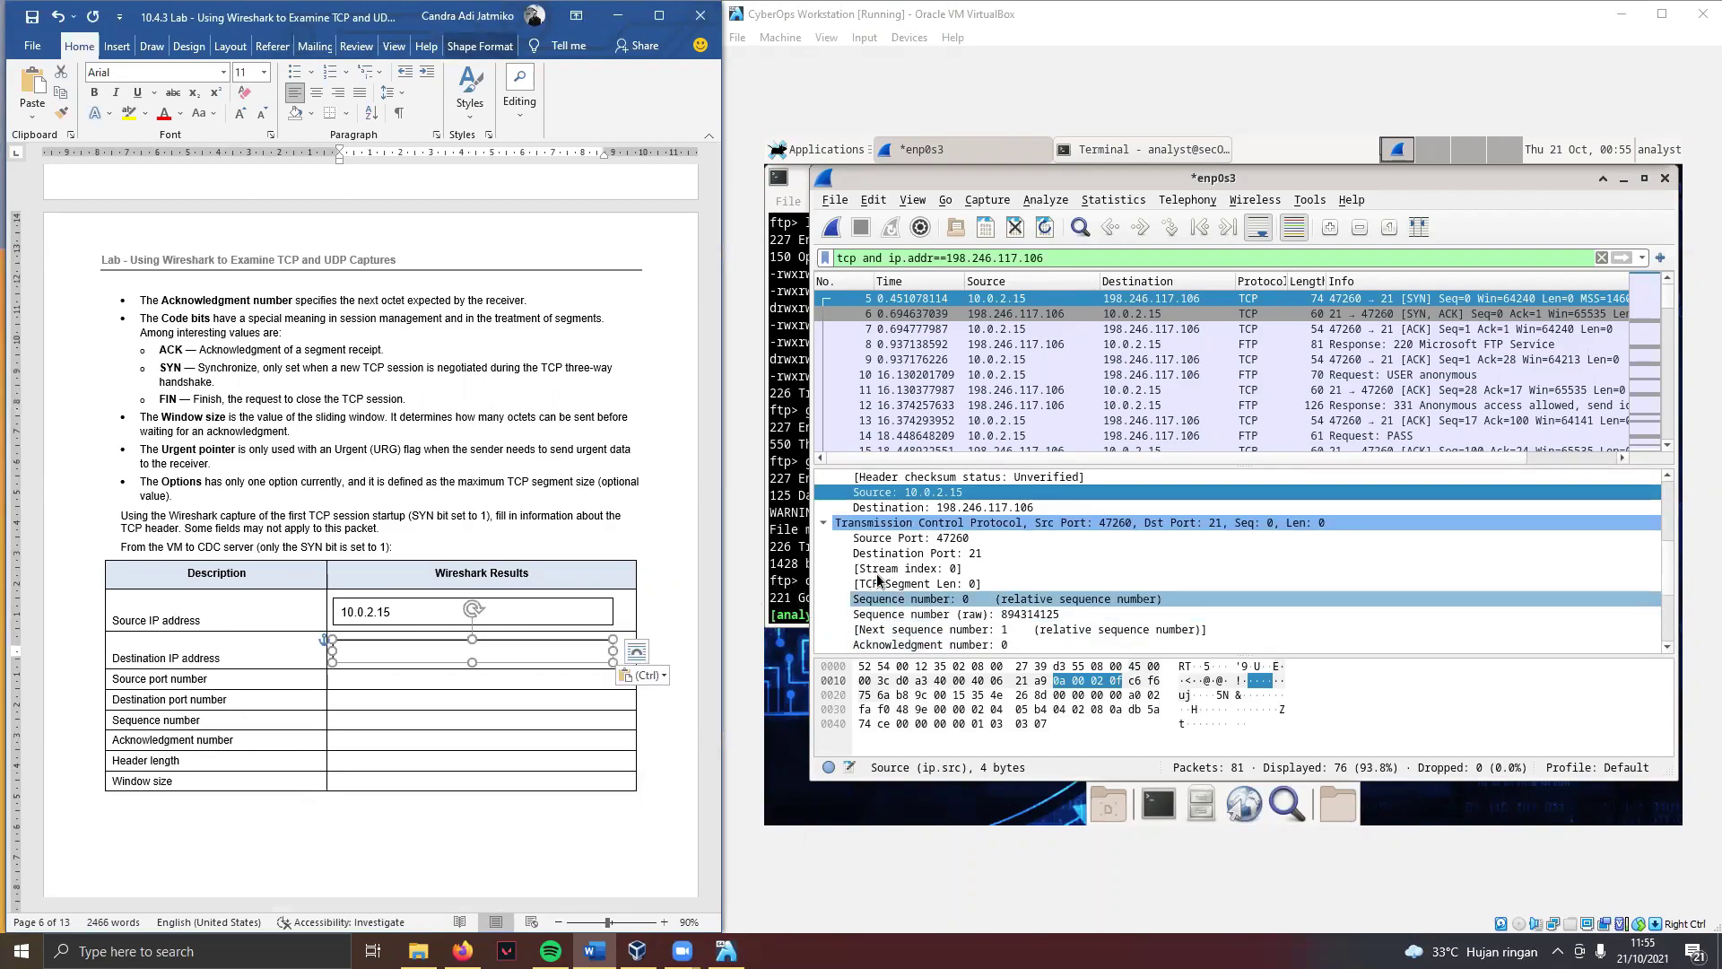
{"action": "left_click", "coordinate": [901, 508]}
{"action": "left_click", "coordinate": [398, 651]}
{"action": "type", "text": "198.246.117.106"}
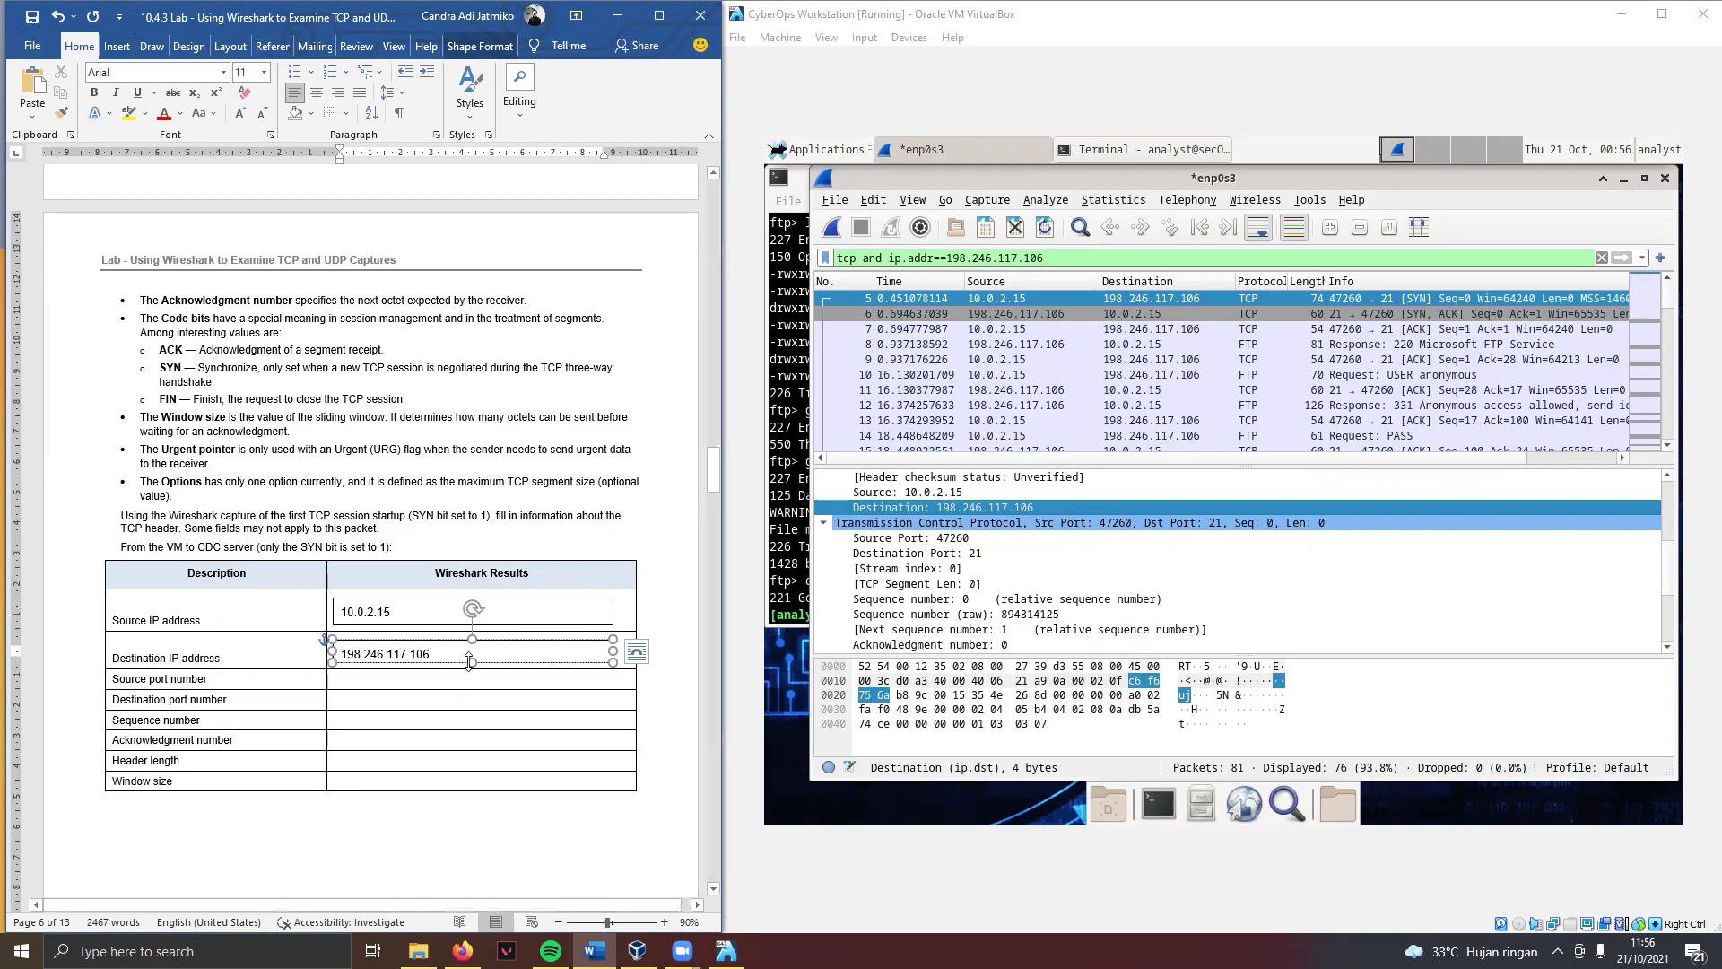
{"action": "left_click_drag", "start_coordinate": [471, 661], "coordinate": [471, 668]}
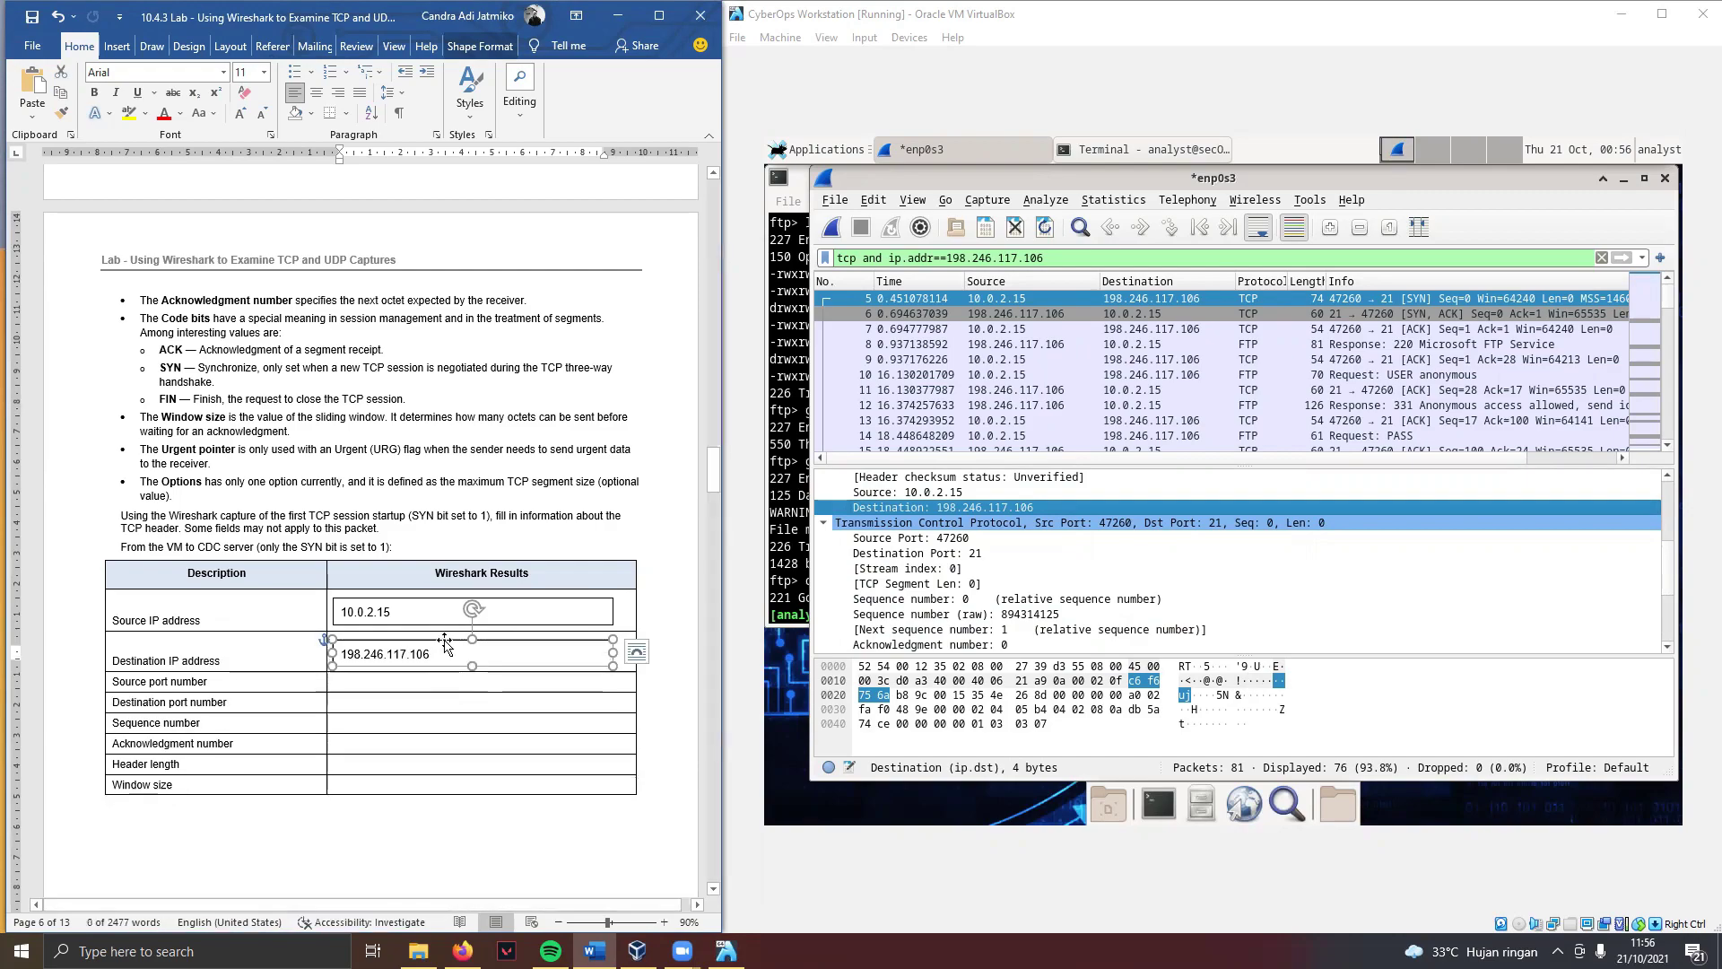
Step: Place a copy of the text box in the Source port number cell and replace its text with the SYN packet's port 47260
{"action": "left_click", "coordinate": [394, 680]}
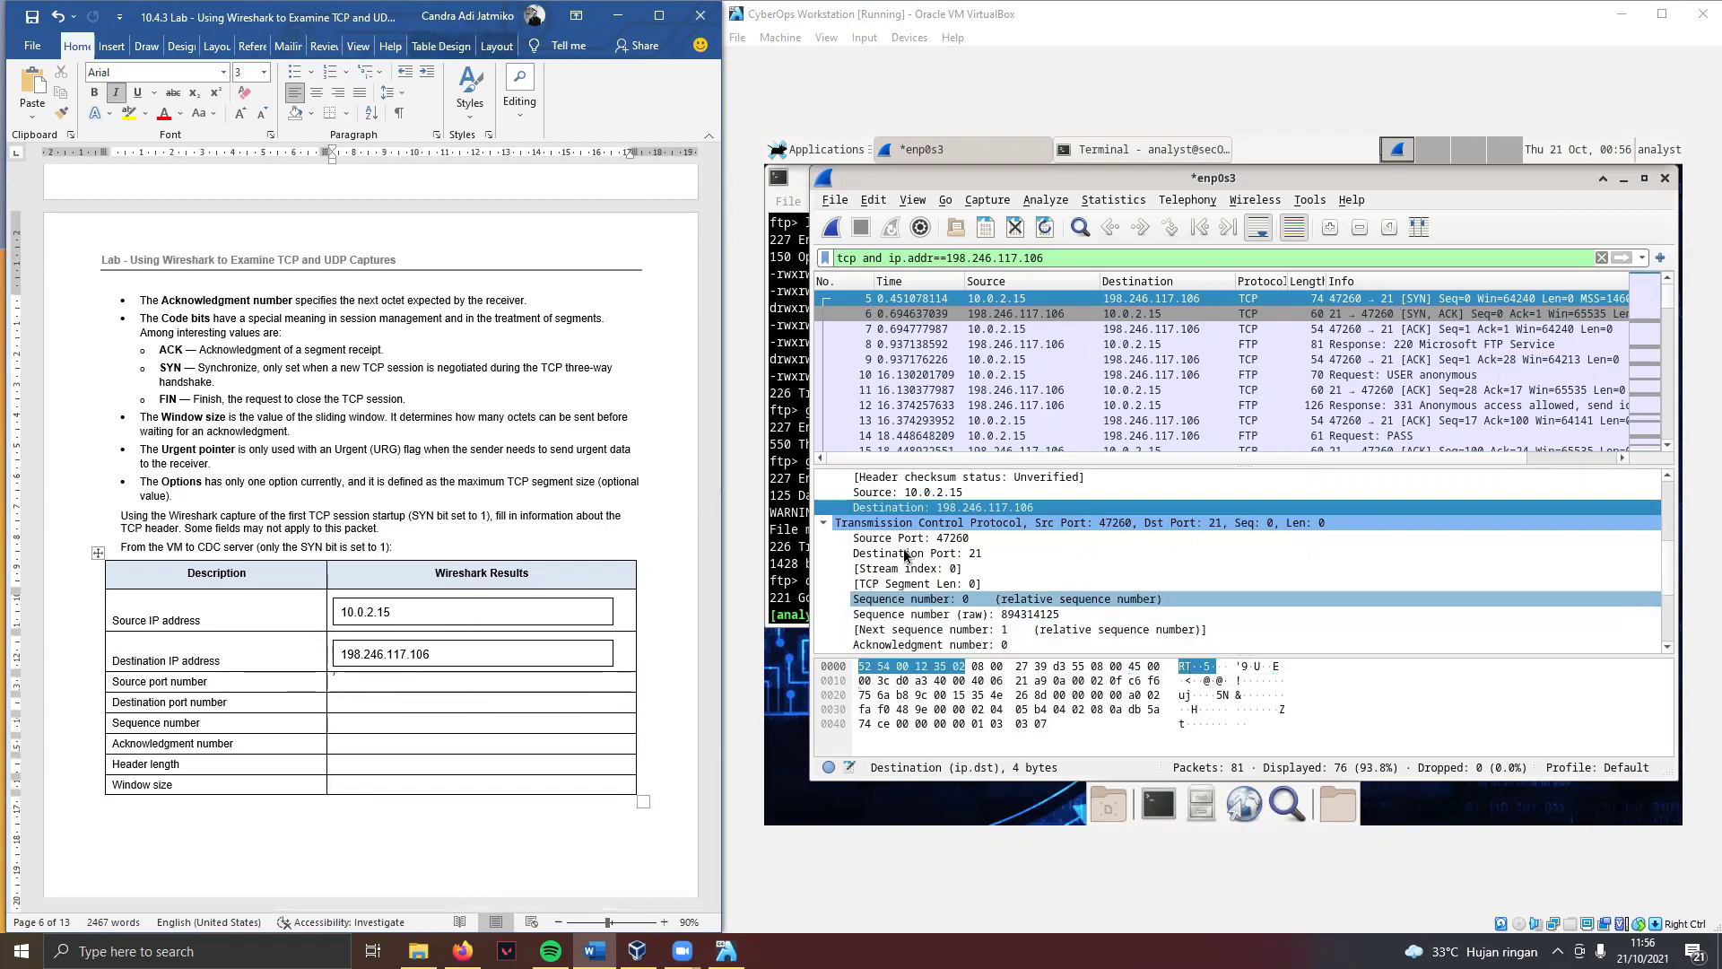
{"action": "left_click", "coordinate": [933, 541]}
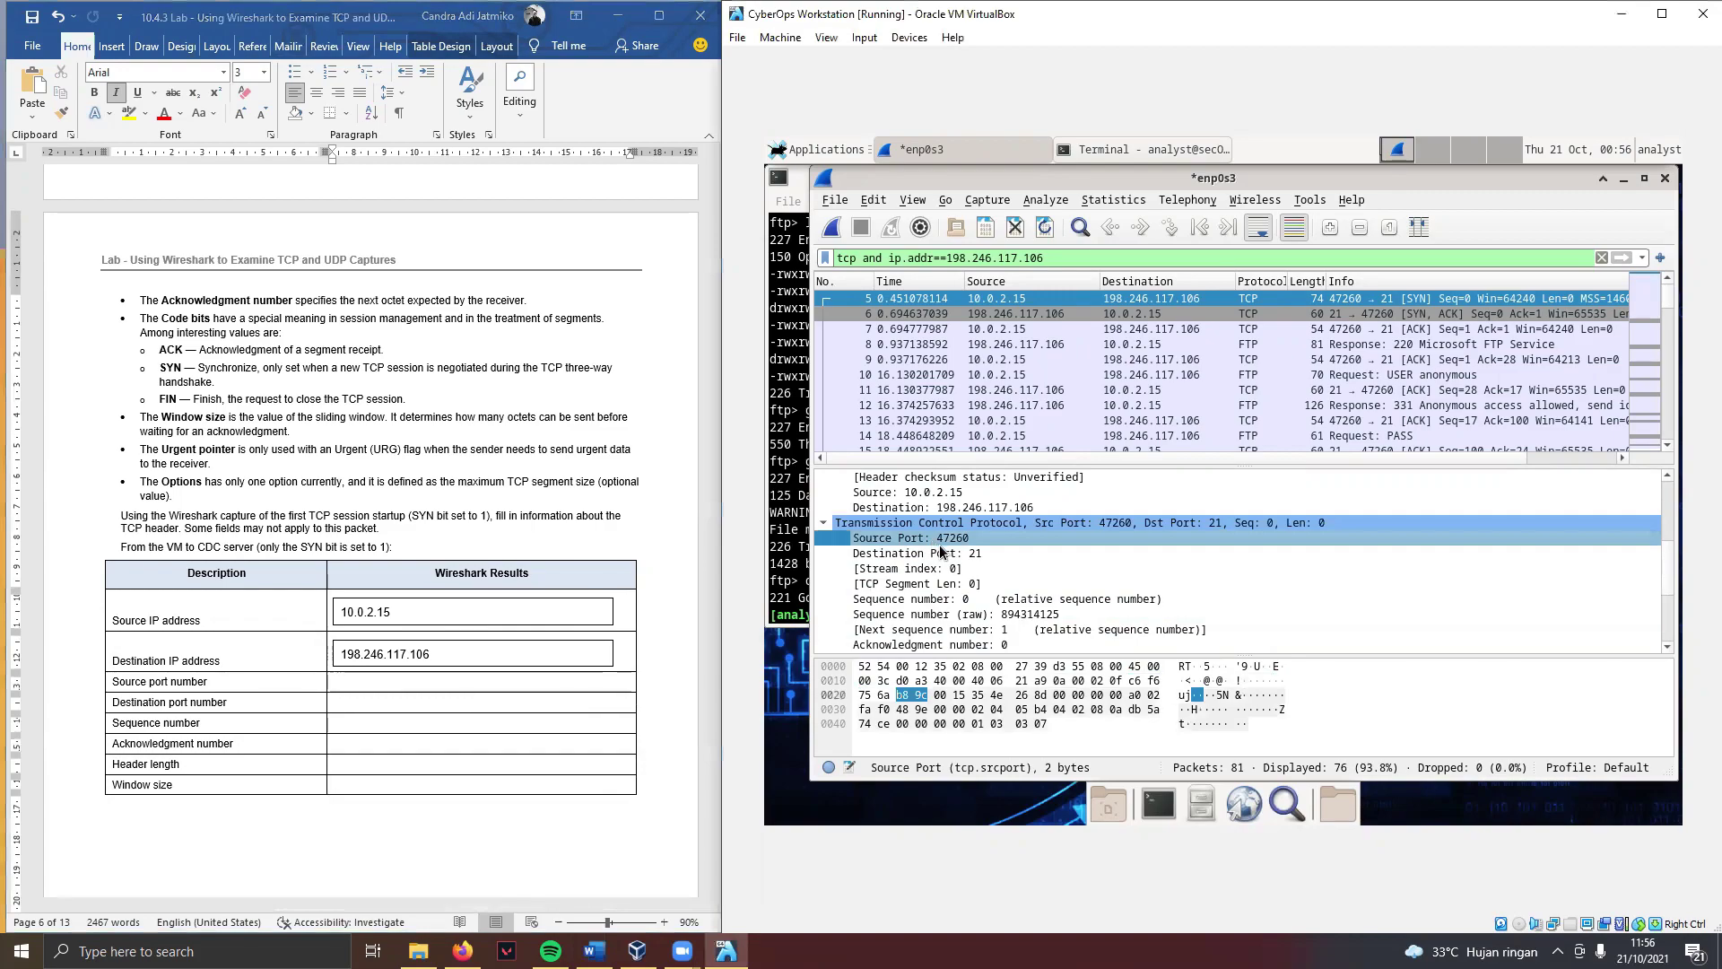
{"action": "left_click_drag", "start_coordinate": [333, 648], "coordinate": [444, 691]}
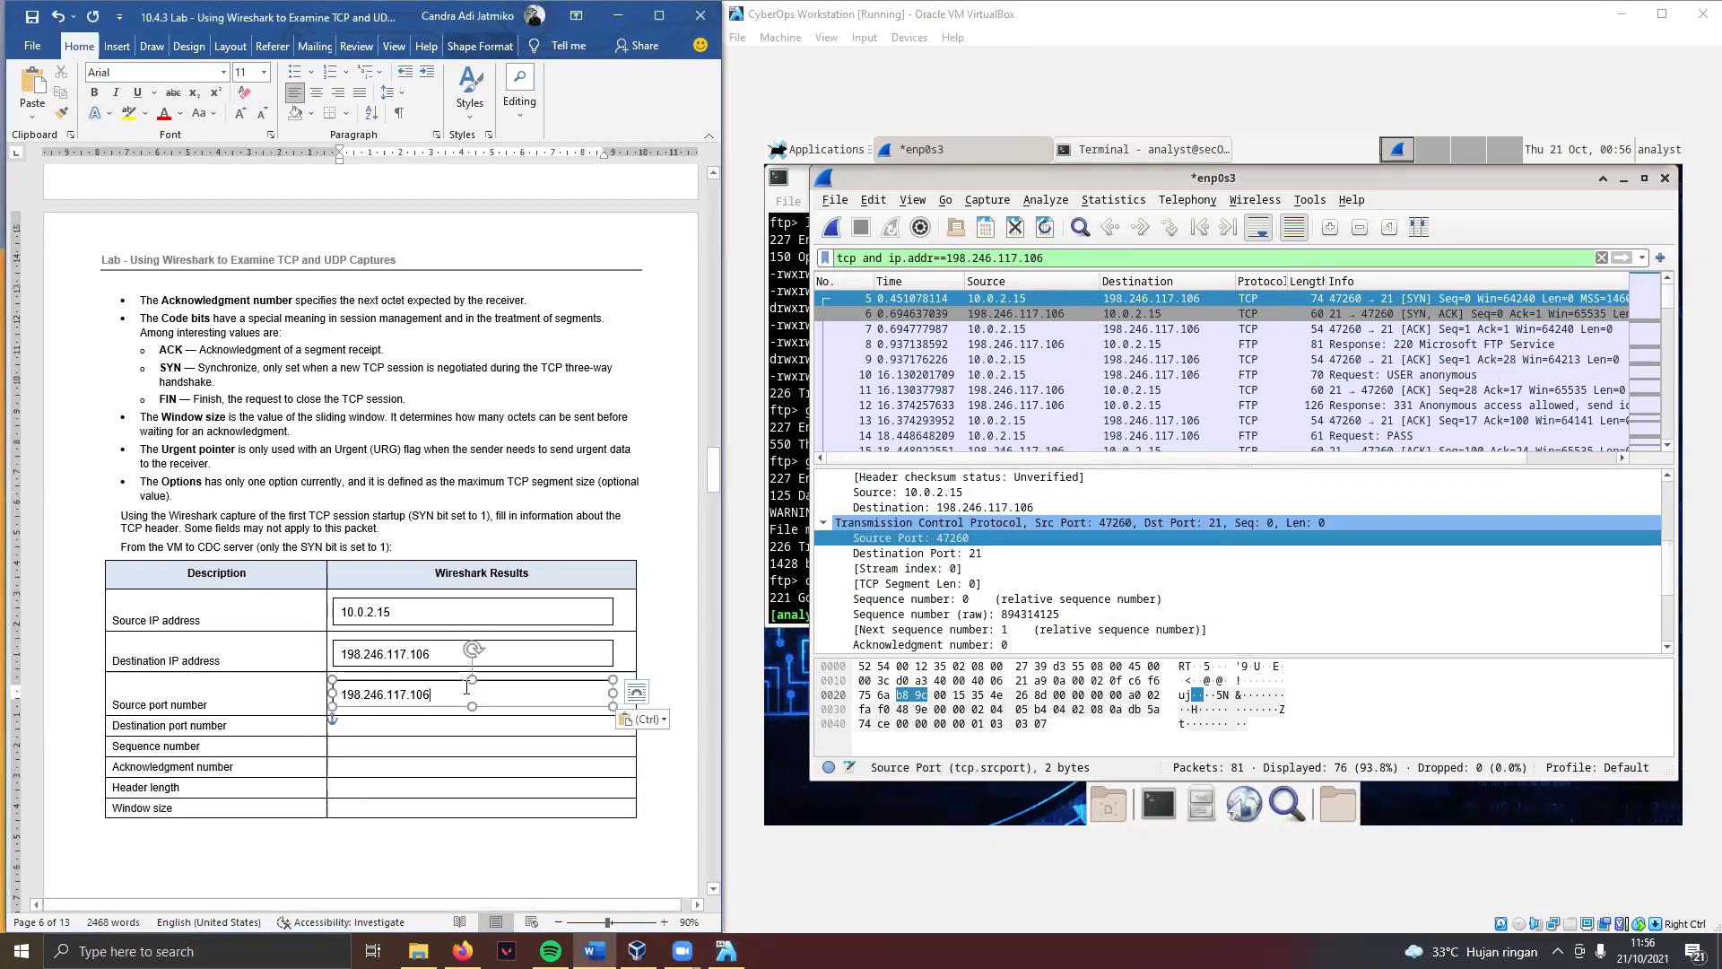
{"action": "double_click", "coordinate": [359, 691]}
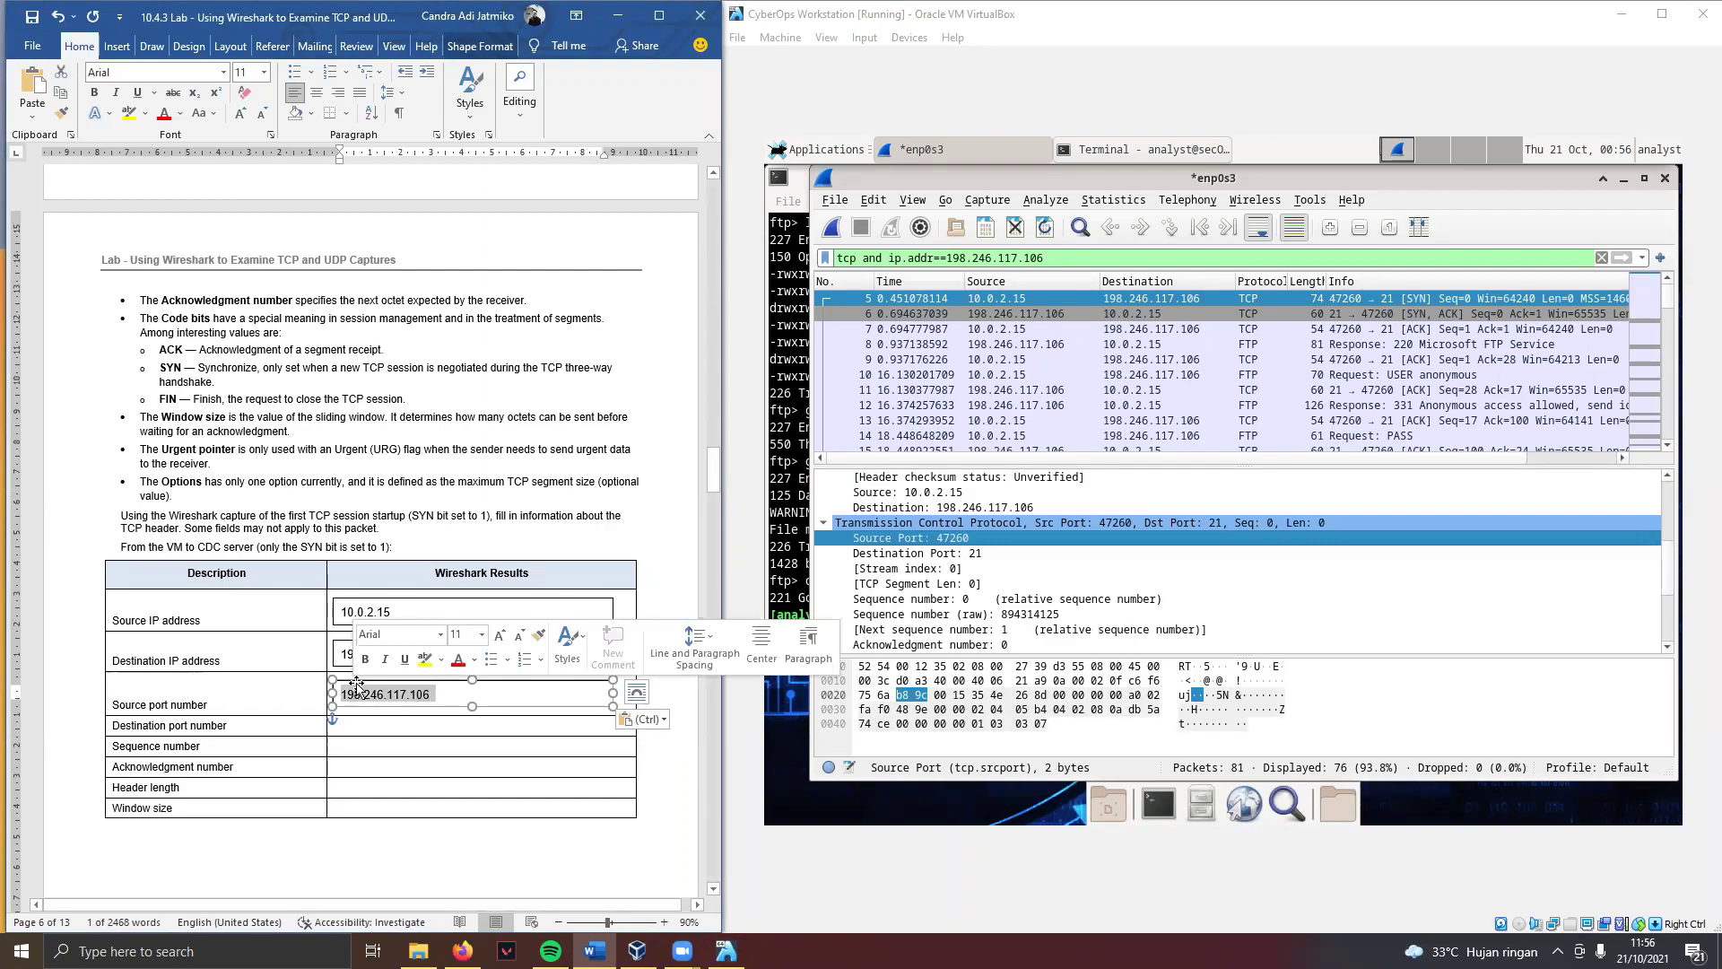
{"action": "type", "text": "47260"}
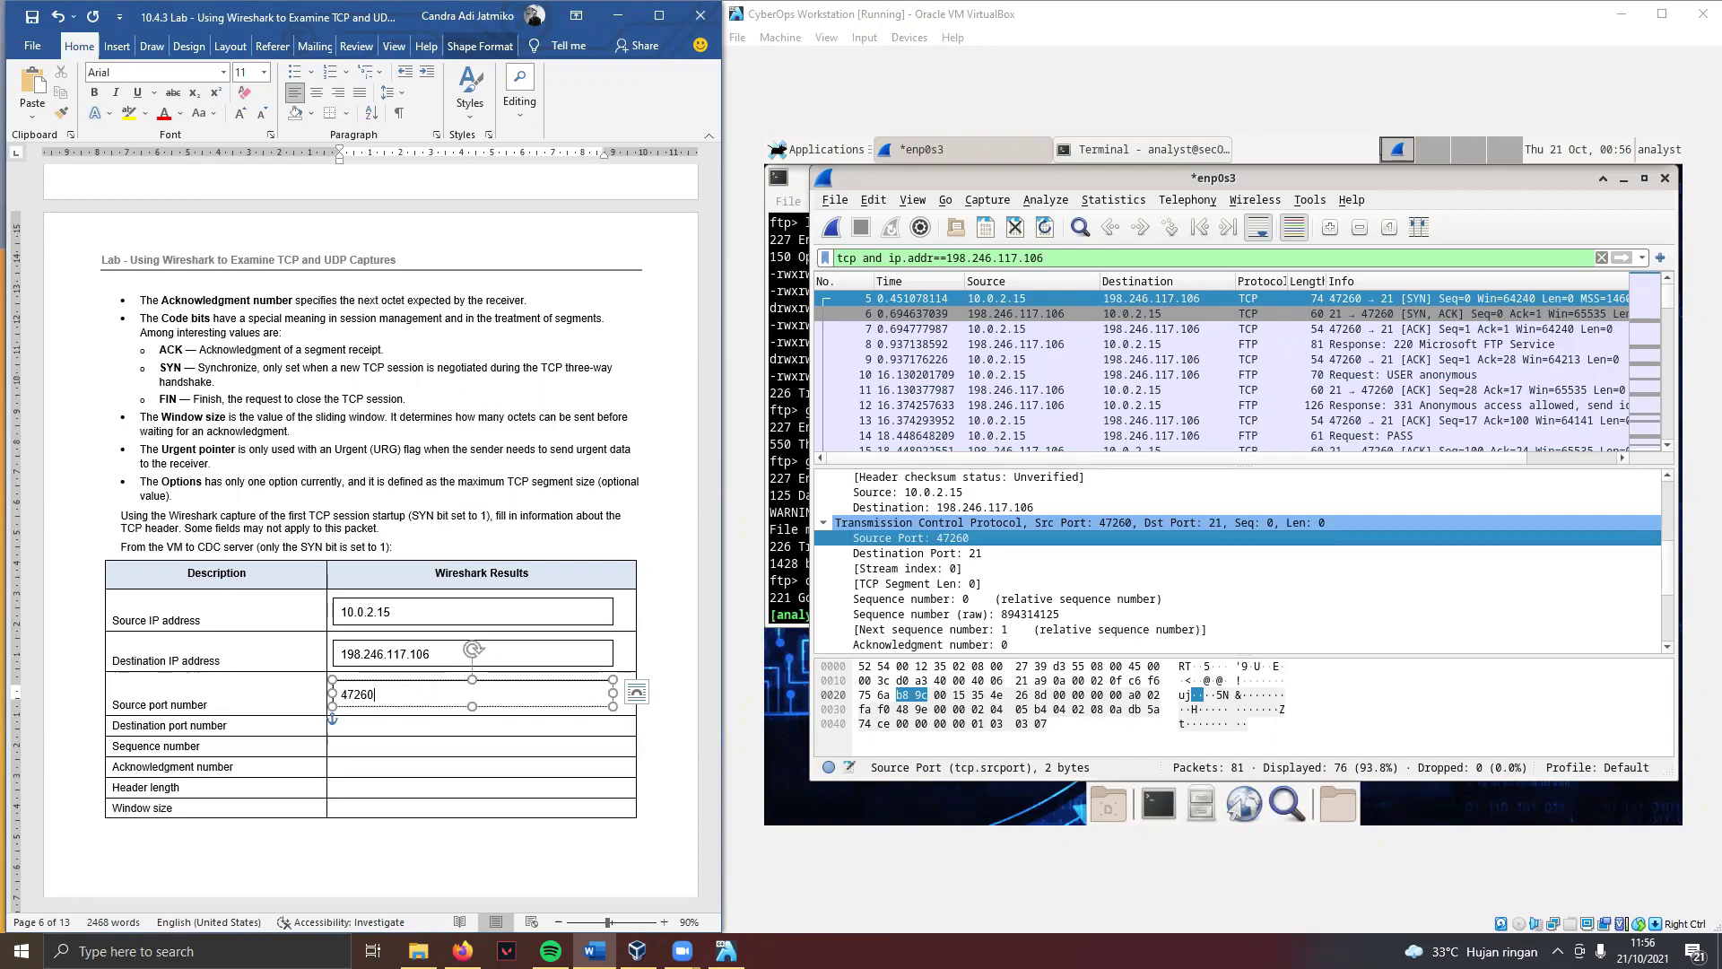
Step: Paste another text box into the Destination port number cell and replace its text with 21
{"action": "left_click", "coordinate": [346, 720]}
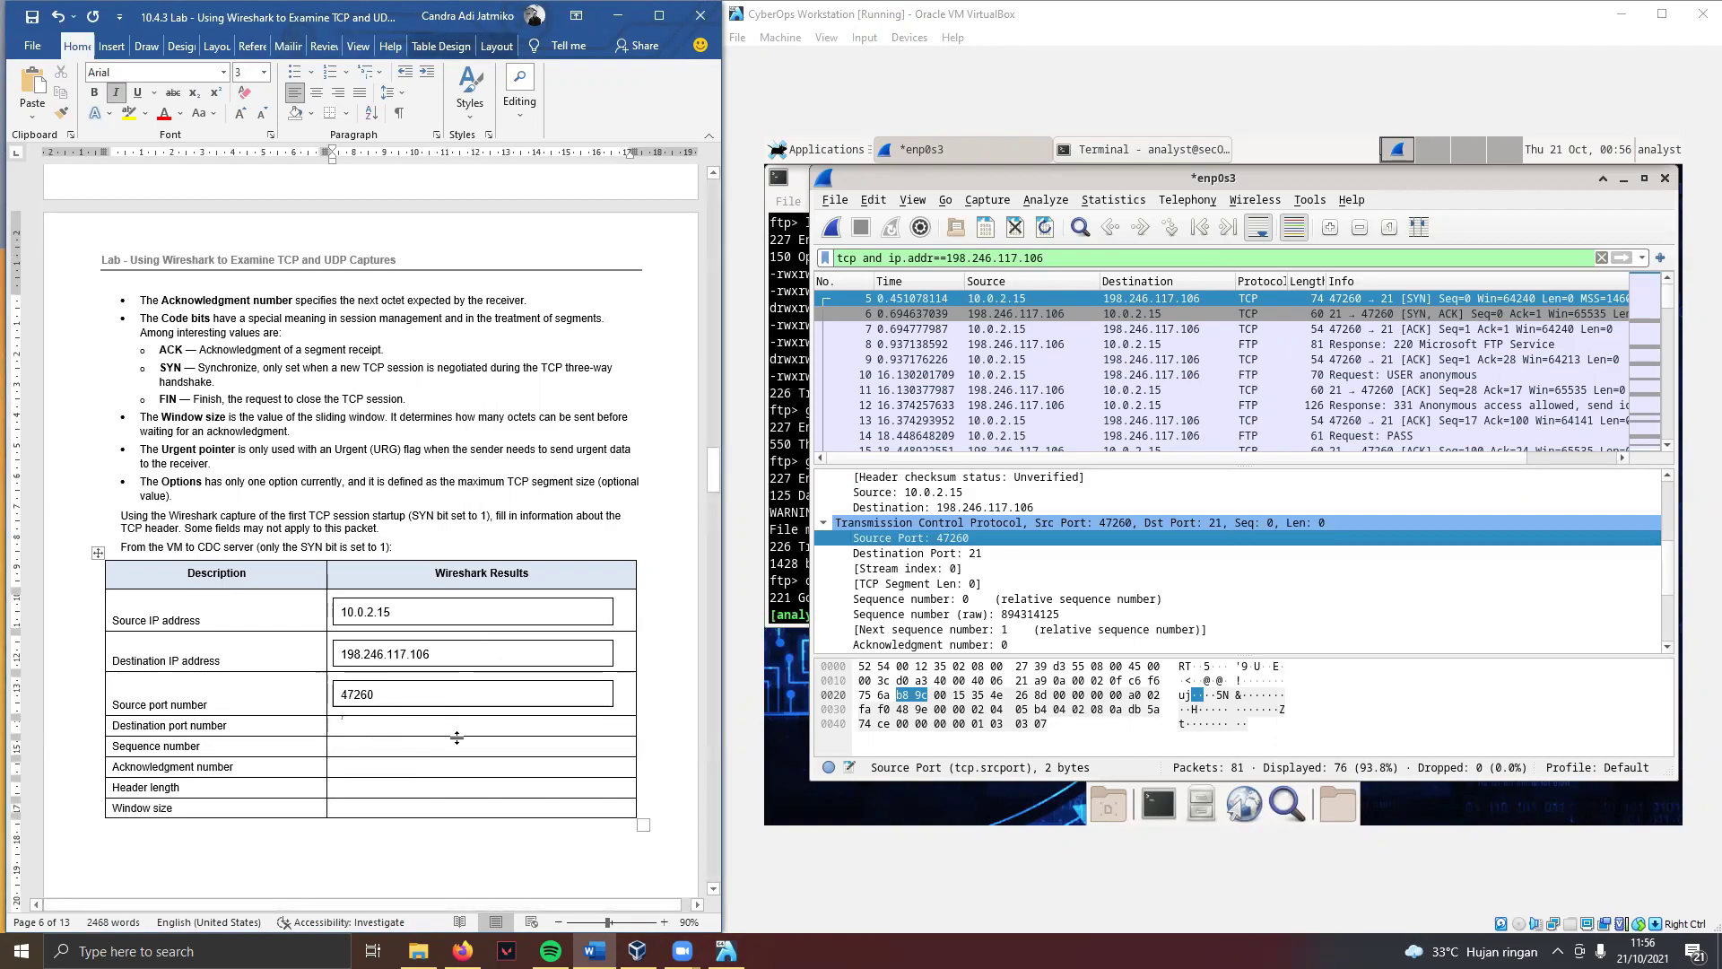
{"action": "key", "text": "ctrl+v"}
{"action": "left_click_drag", "start_coordinate": [449, 737], "coordinate": [362, 737]}
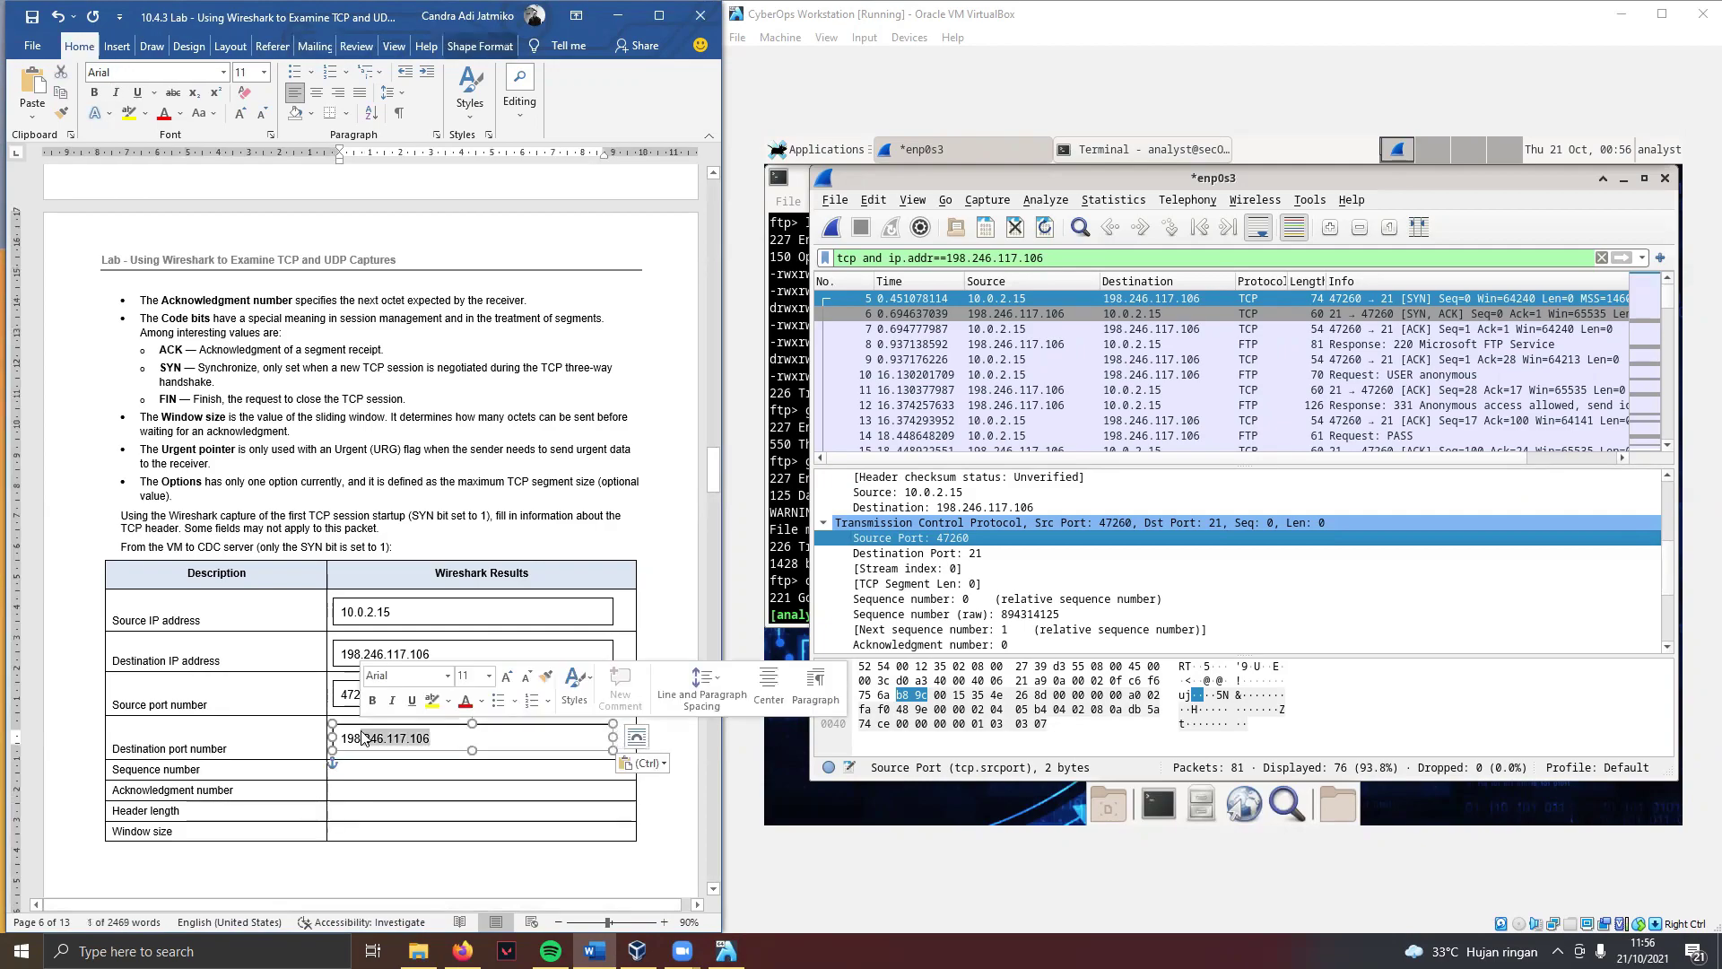
{"action": "key", "text": "BackSpace"}
{"action": "key", "text": "BackSpace"}
{"action": "key", "text": "BackSpace"}
{"action": "key", "text": "BackSpace"}
{"action": "key", "text": "BackSpace"}
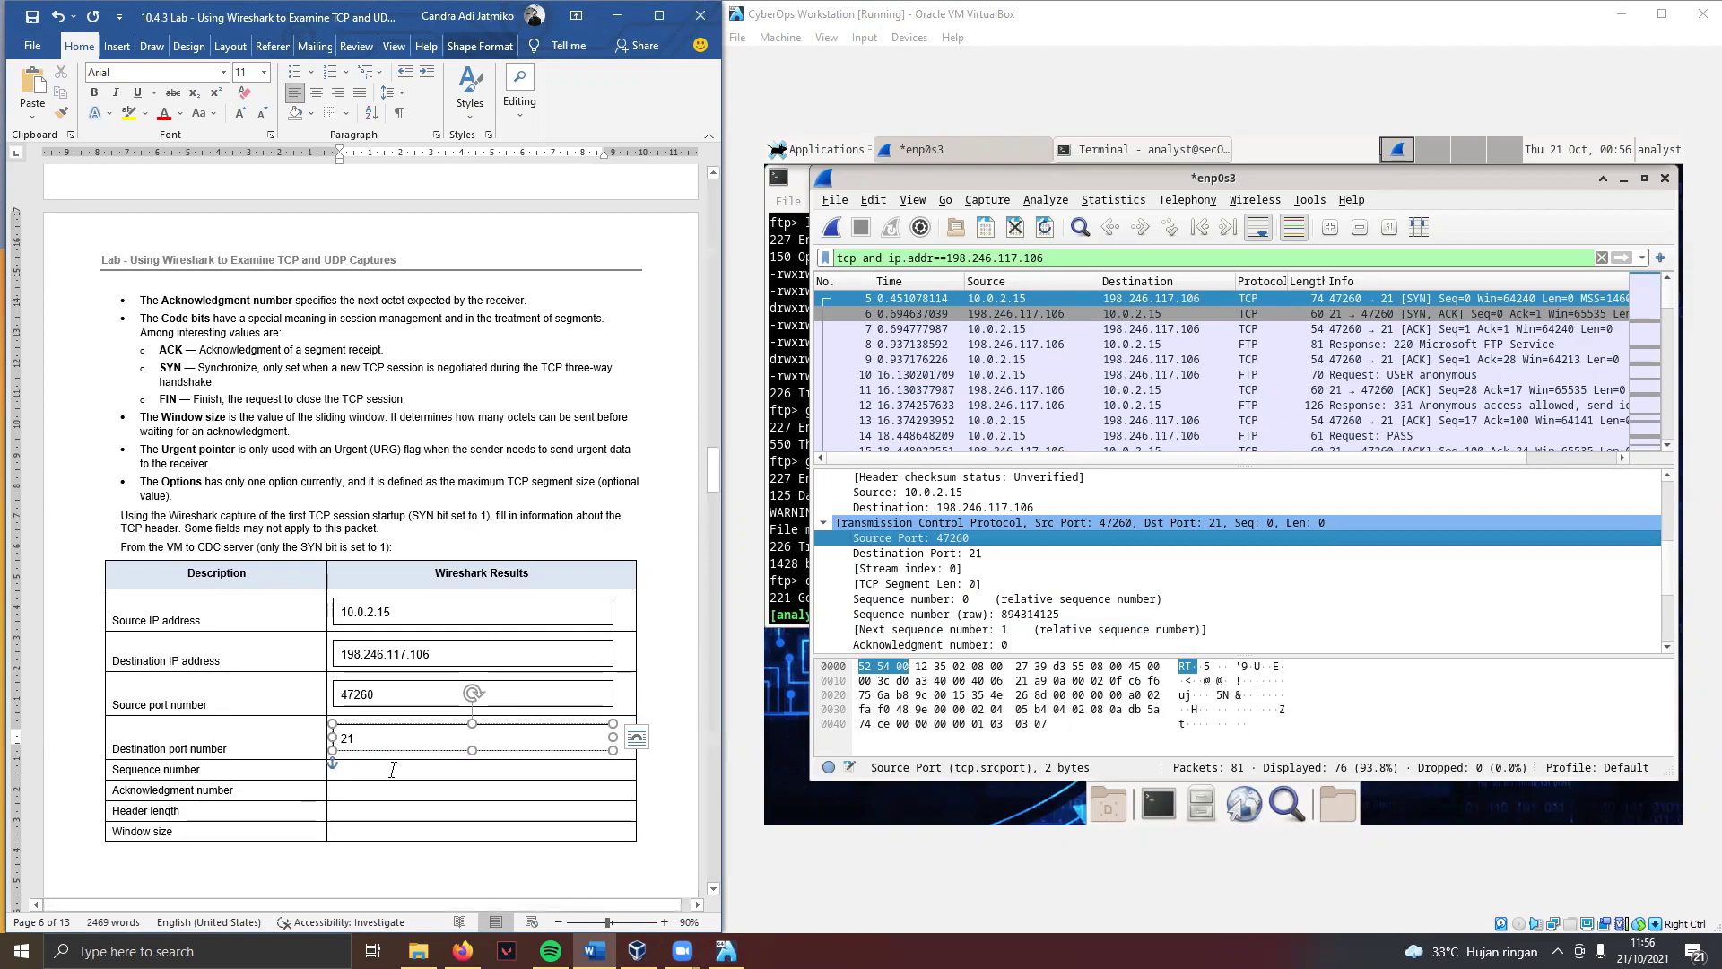
Step: Paste text boxes into the Sequence number and Acknowledgment number cells and set the acknowledgment number to 0
{"action": "key", "text": "ctrl+v"}
{"action": "scroll", "coordinate": [427, 765], "scroll_direction": "down", "scroll_amount": 2}
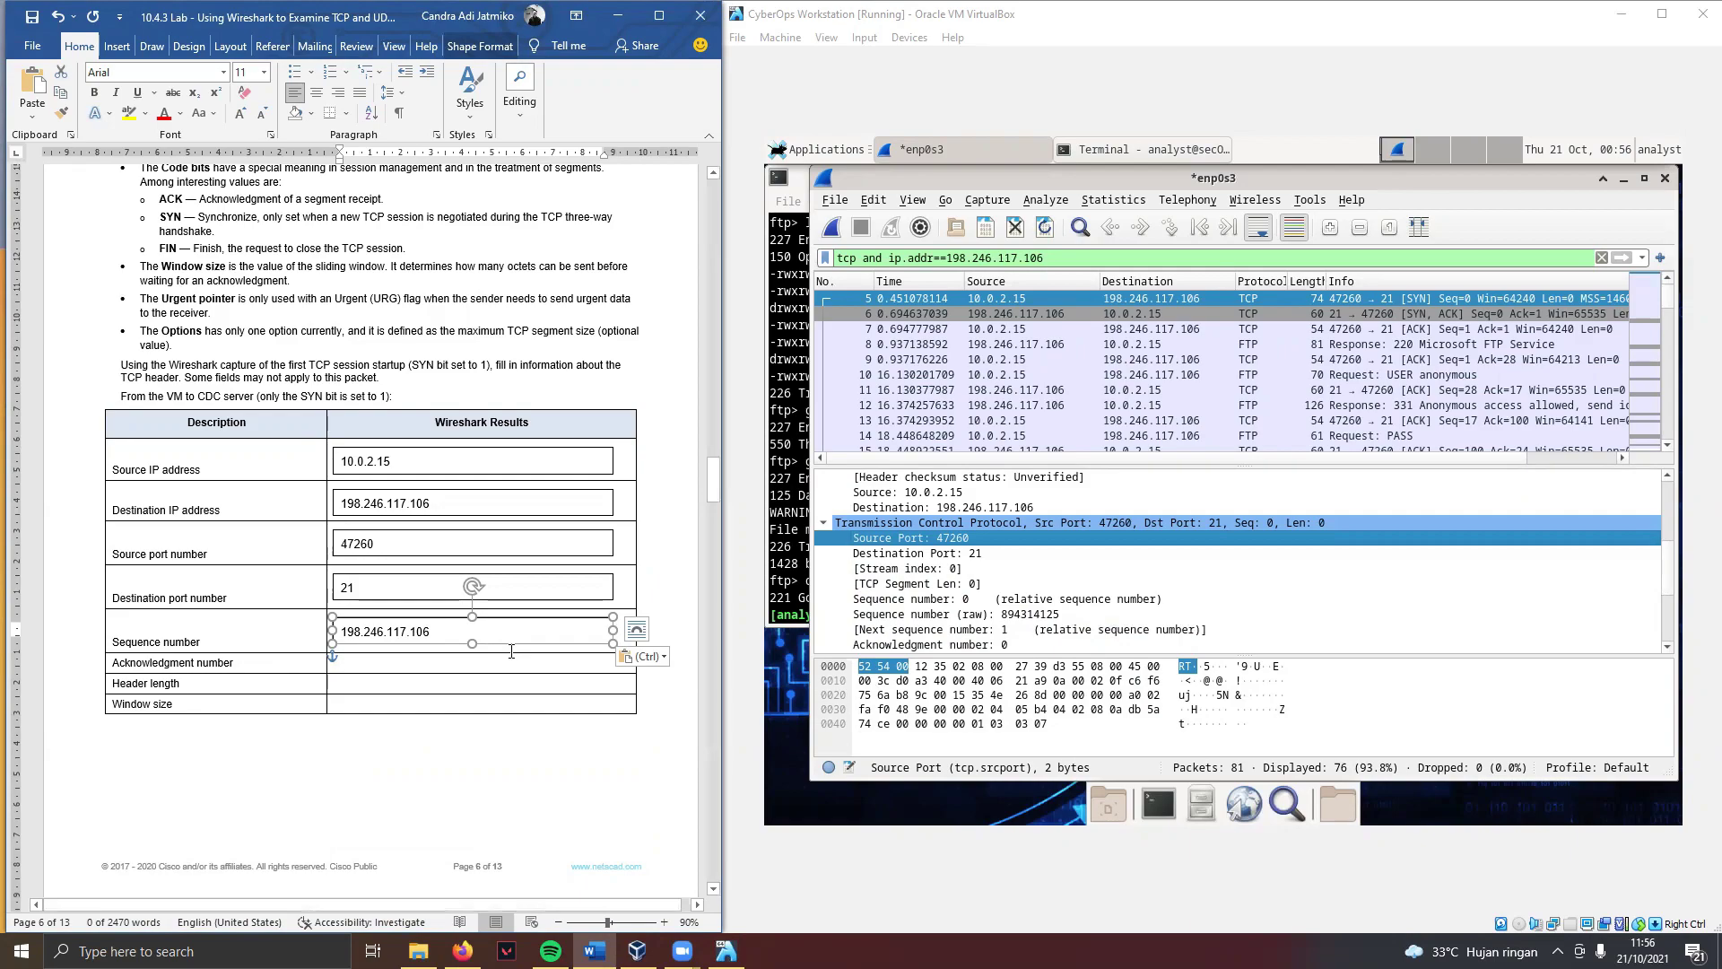
{"action": "left_click", "coordinate": [395, 671]}
{"action": "key", "text": "ctrl+v"}
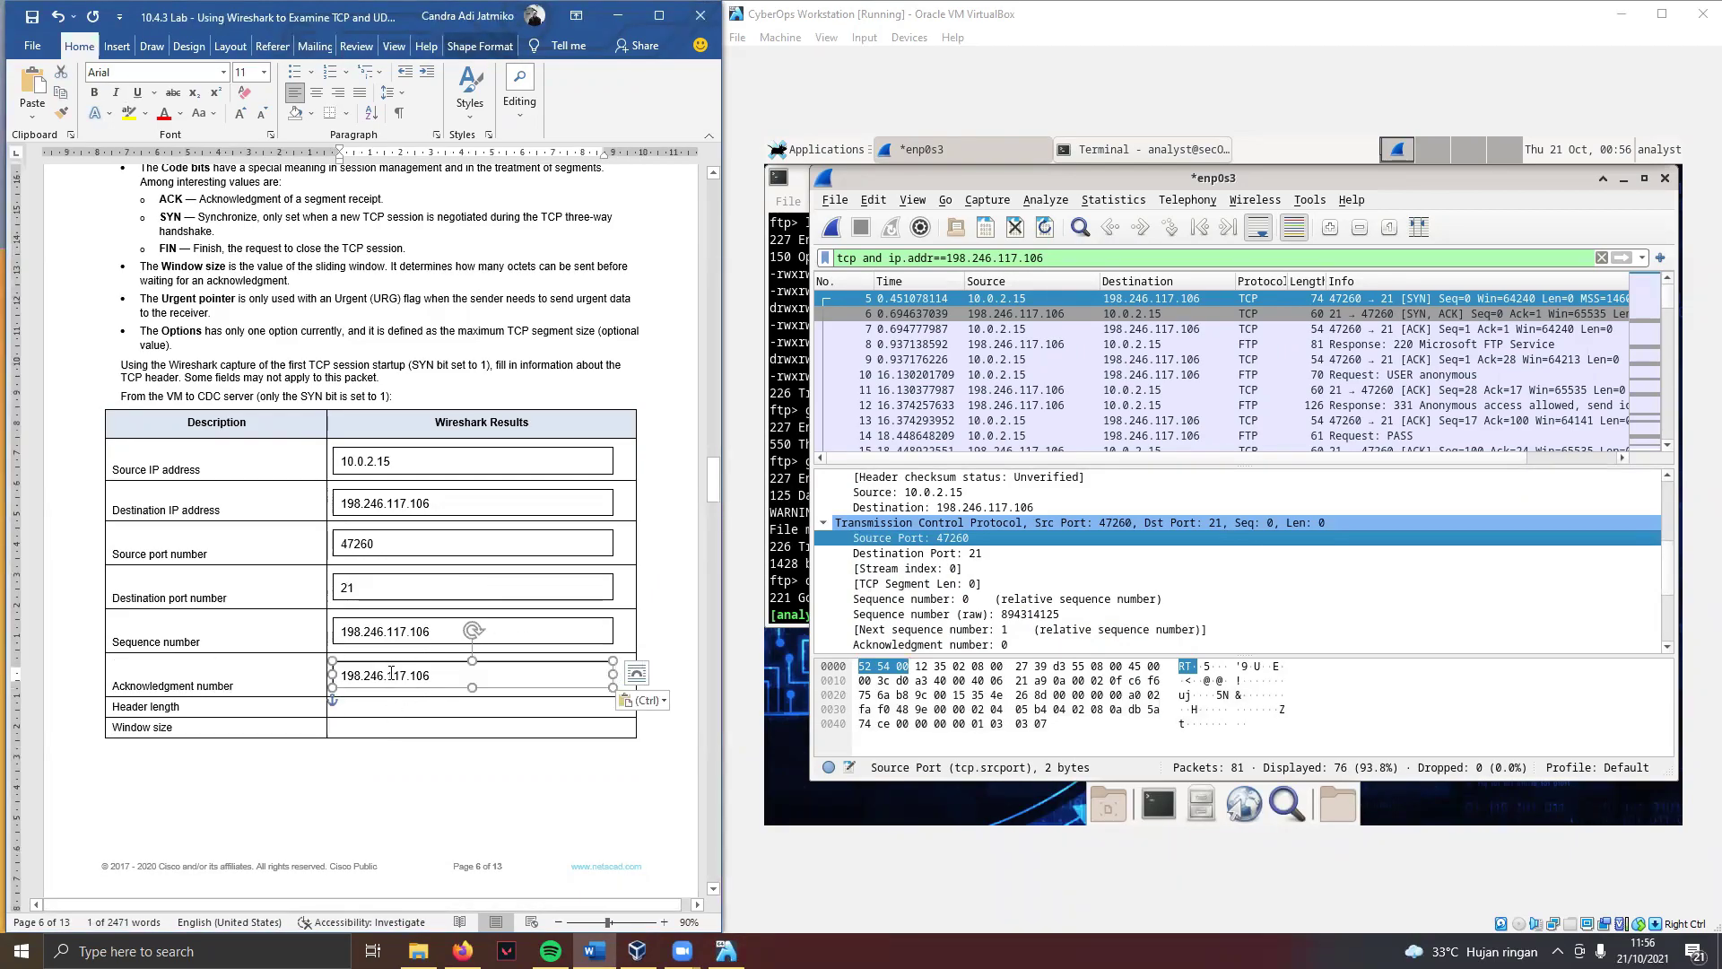
{"action": "double_click", "coordinate": [446, 675]}
{"action": "left_click_drag", "start_coordinate": [446, 676], "coordinate": [224, 679]}
{"action": "left_click_drag", "start_coordinate": [430, 675], "coordinate": [332, 675]}
{"action": "type", "text": "0"}
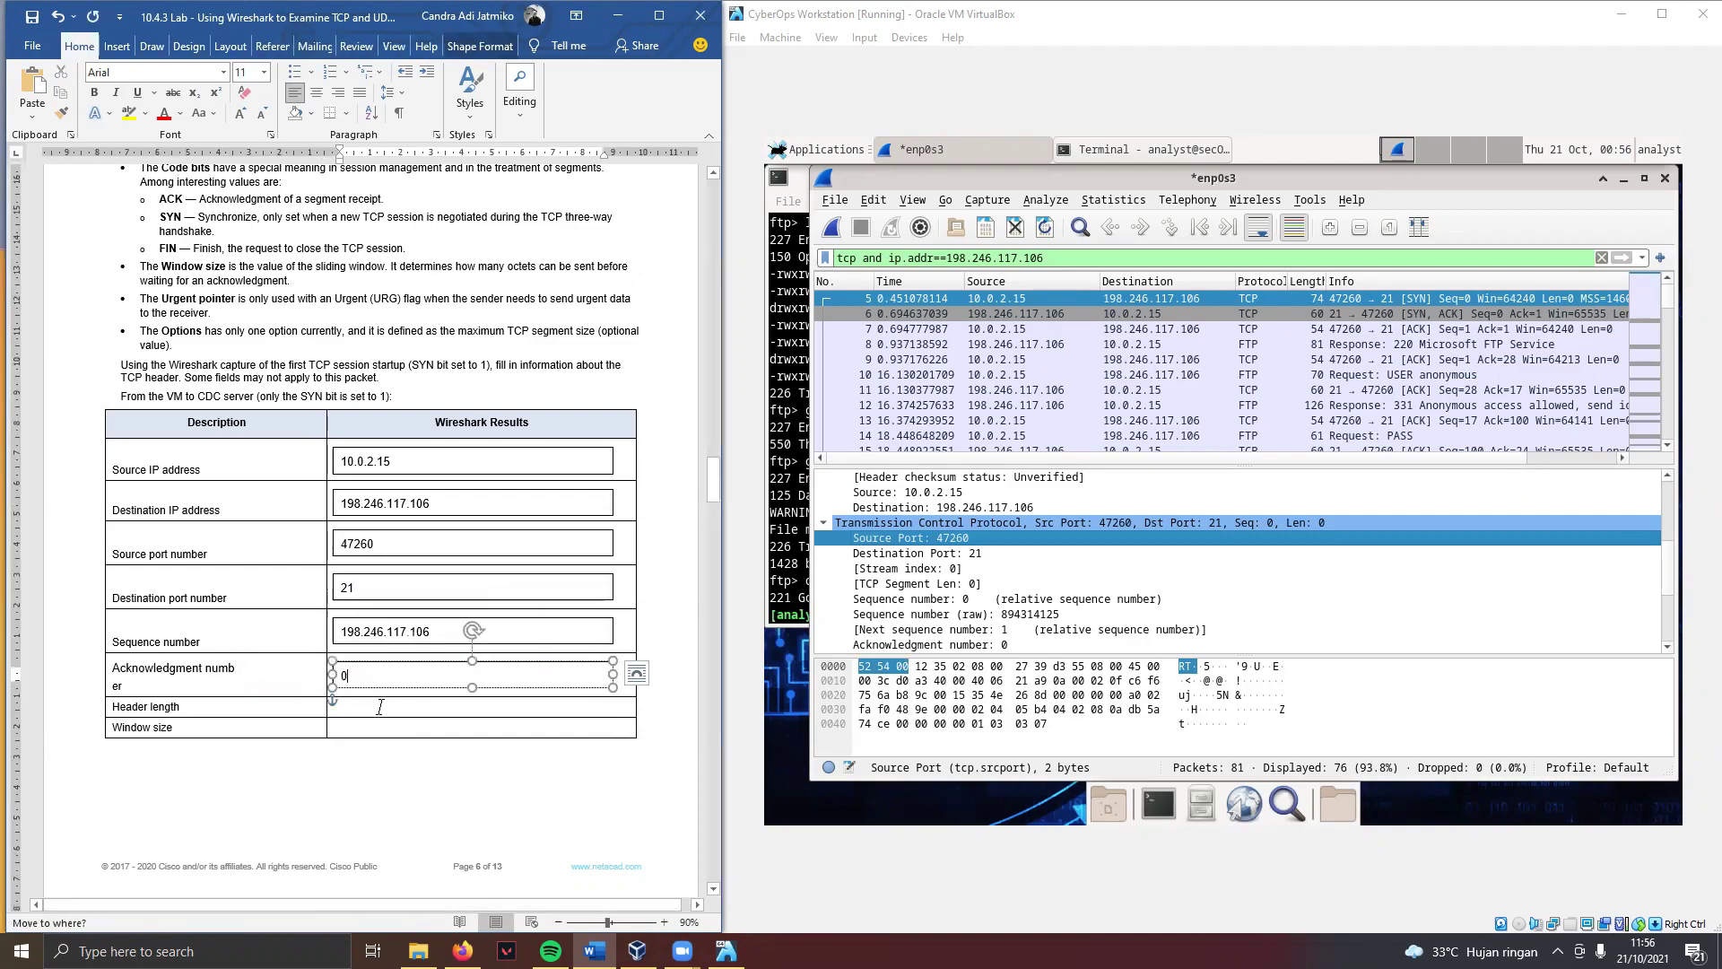
Step: Add a text box in the Header length cell and enter 40 bytes from the SYN packet's TCP header
{"action": "left_click", "coordinate": [379, 706]}
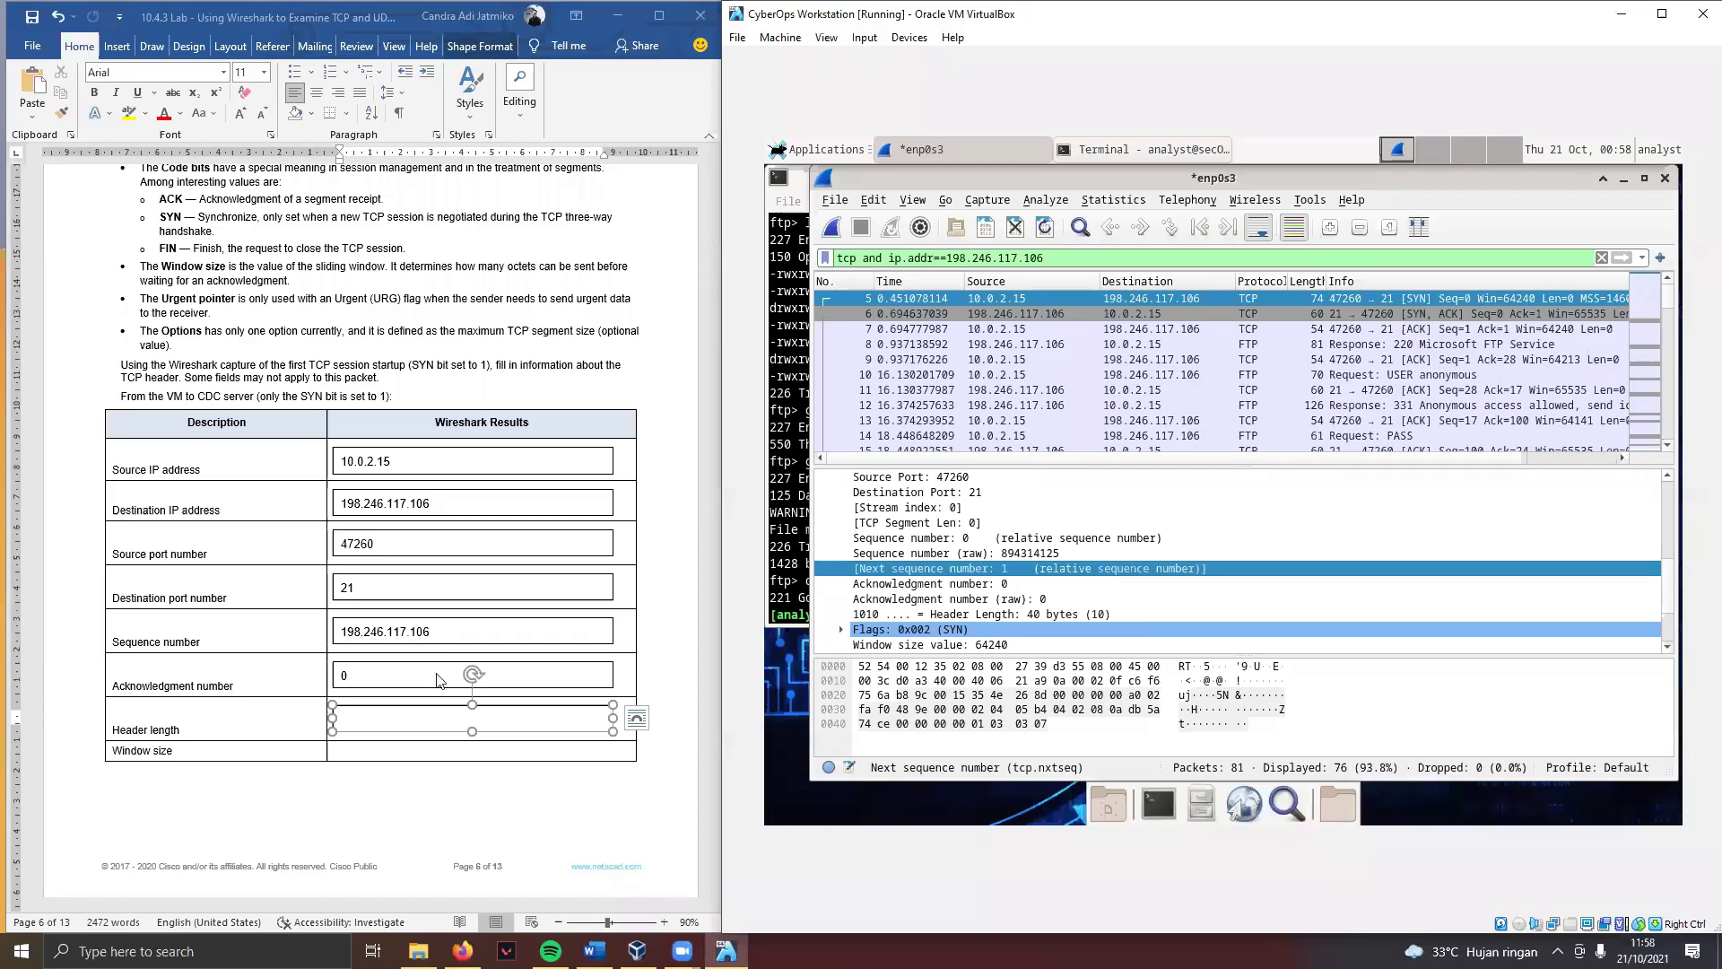
{"action": "left_click", "coordinate": [528, 716]}
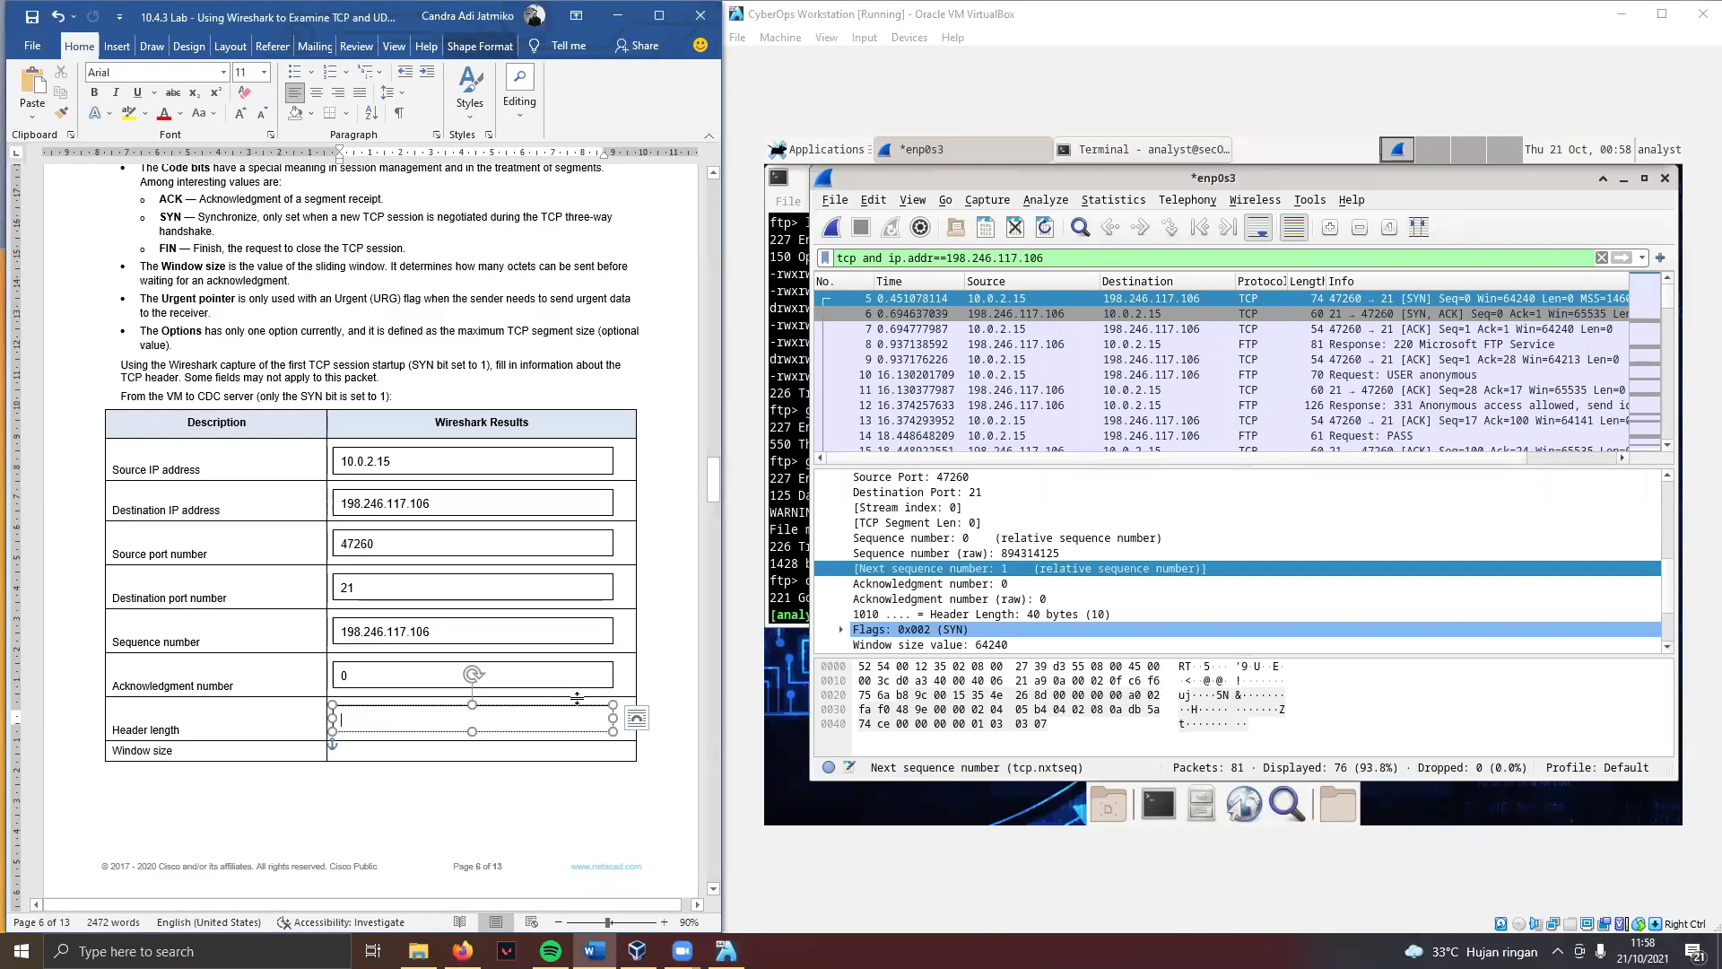
{"action": "type", "text": "40"}
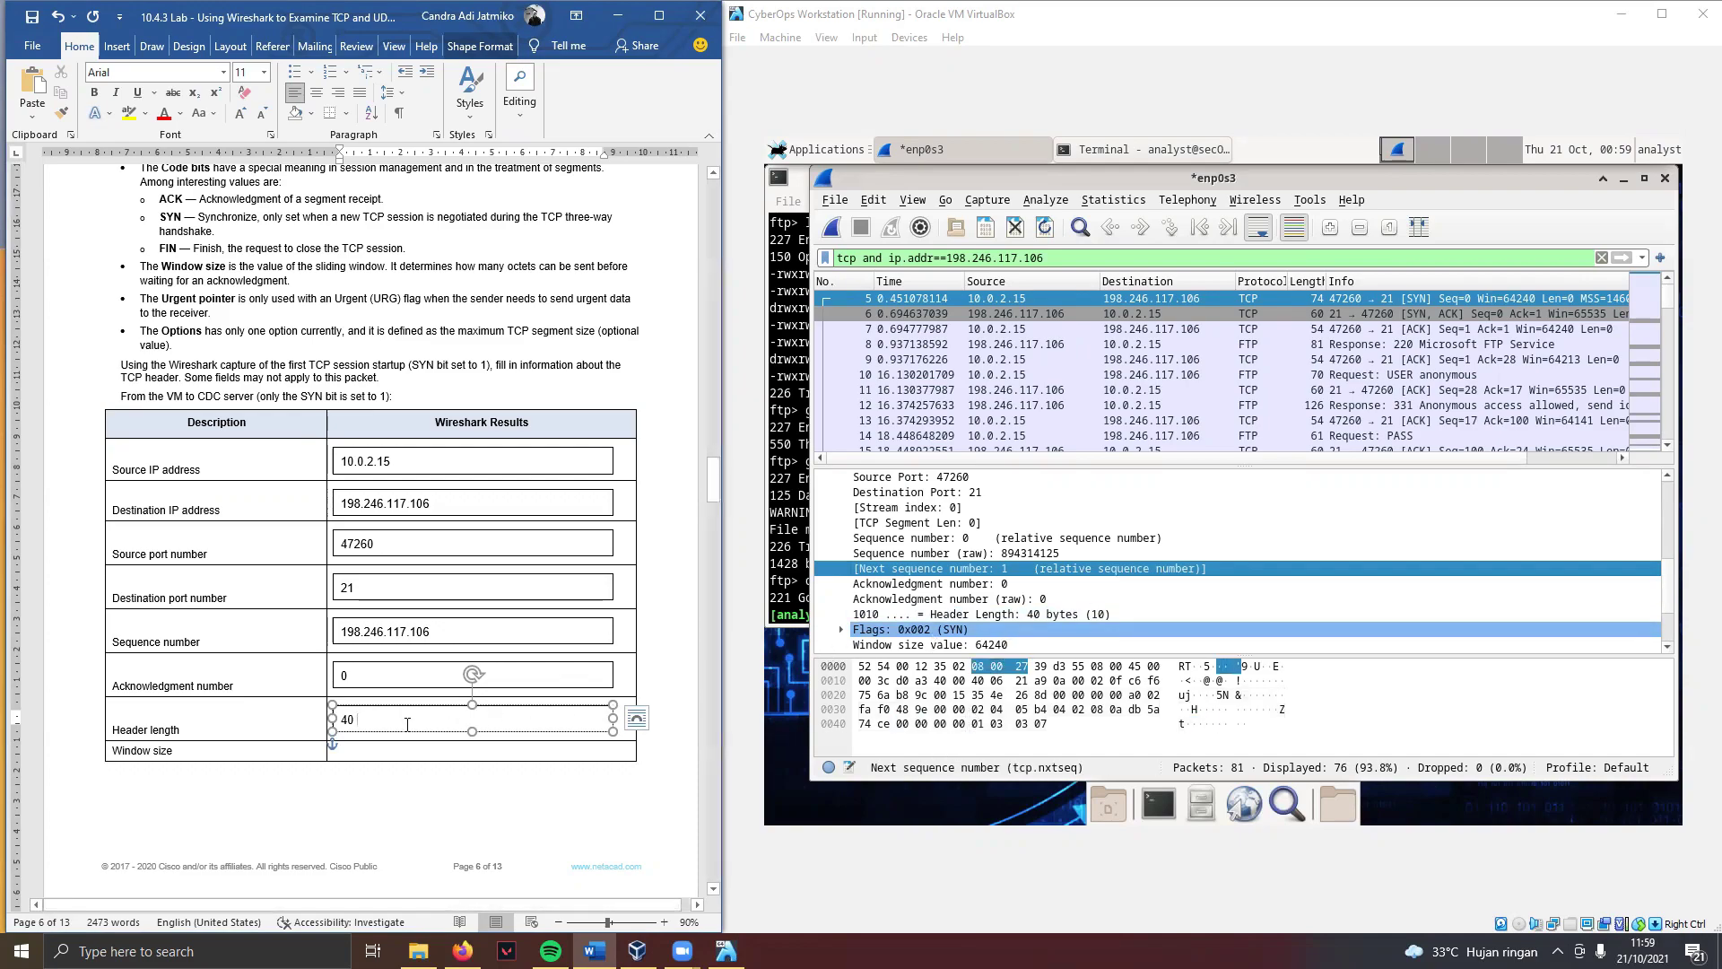
{"action": "type", "text": "bytes"}
Step: Paste an empty text box into the Window size cell and enter 64240
{"action": "left_click", "coordinate": [368, 750]}
{"action": "key", "text": "ctrl+v"}
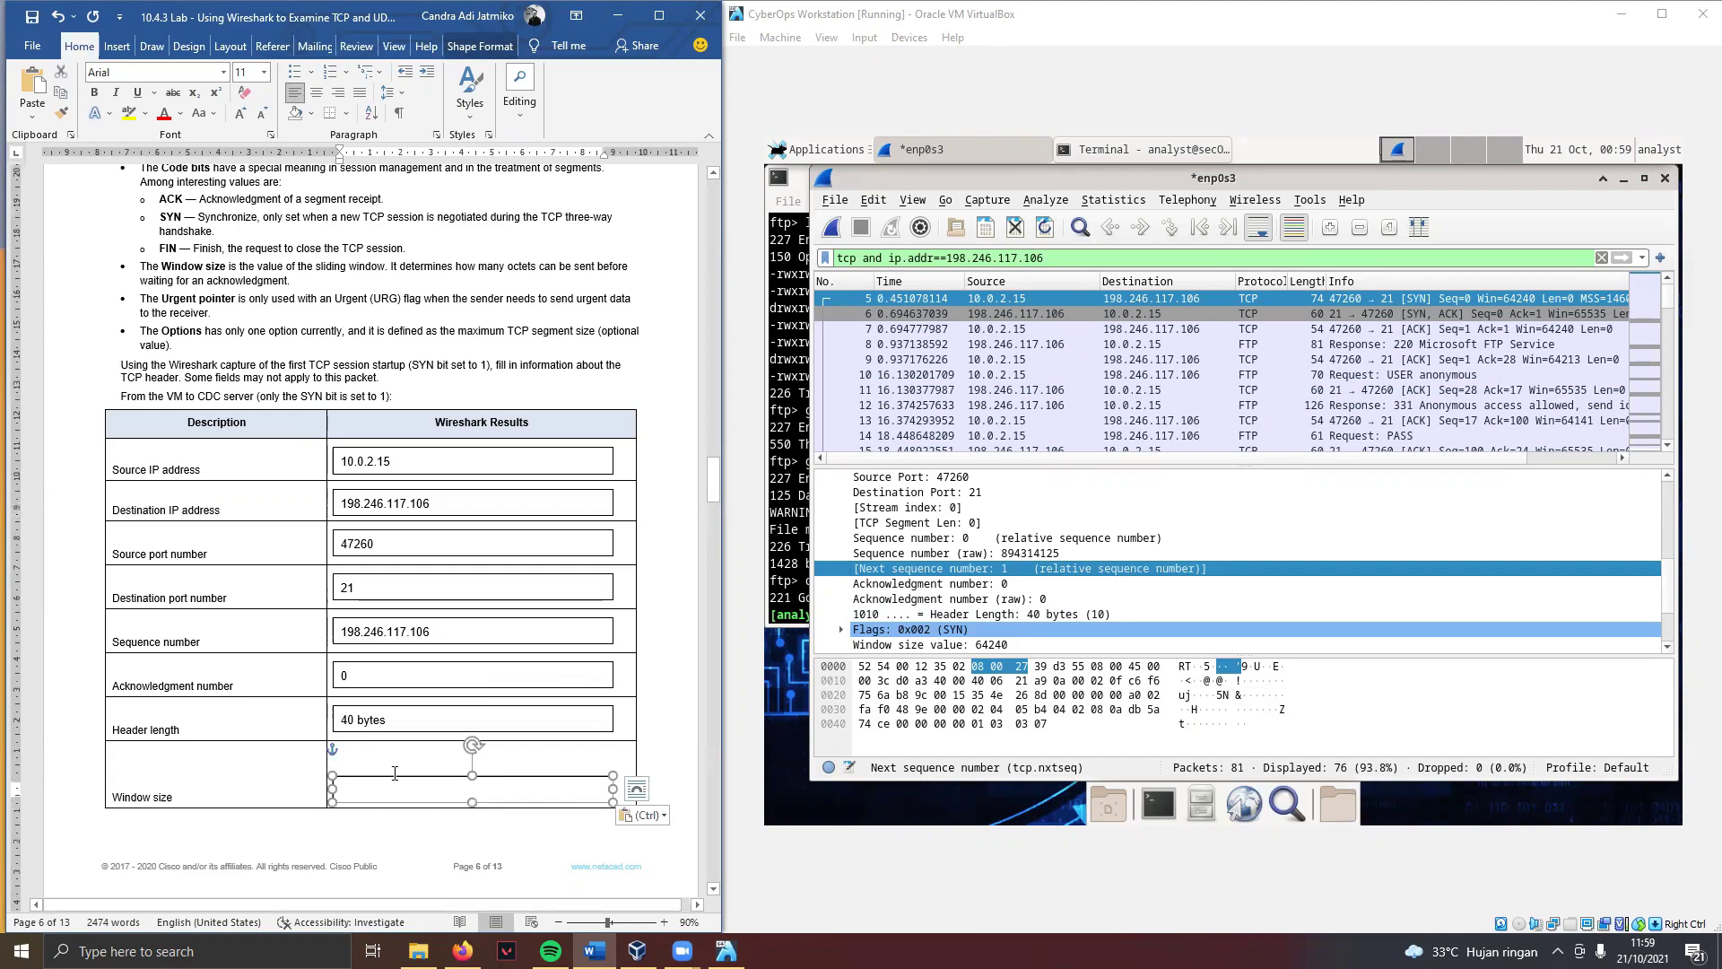
{"action": "scroll", "coordinate": [415, 786], "scroll_direction": "down", "scroll_amount": 2}
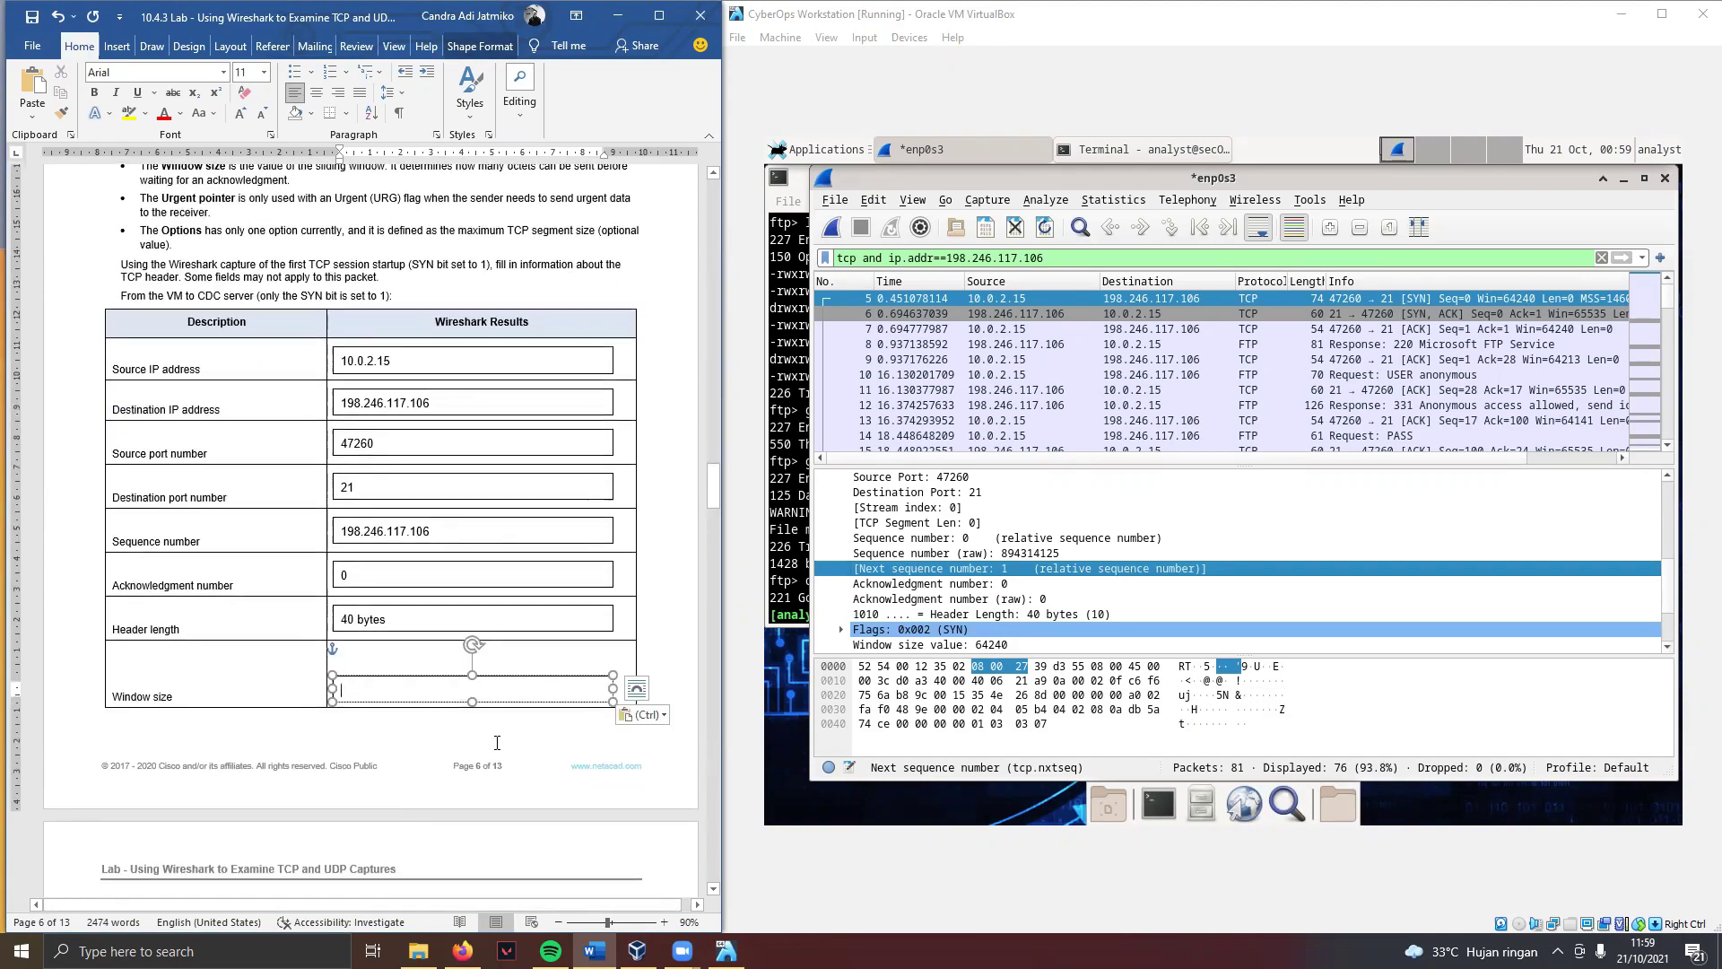
{"action": "type", "text": "64240"}
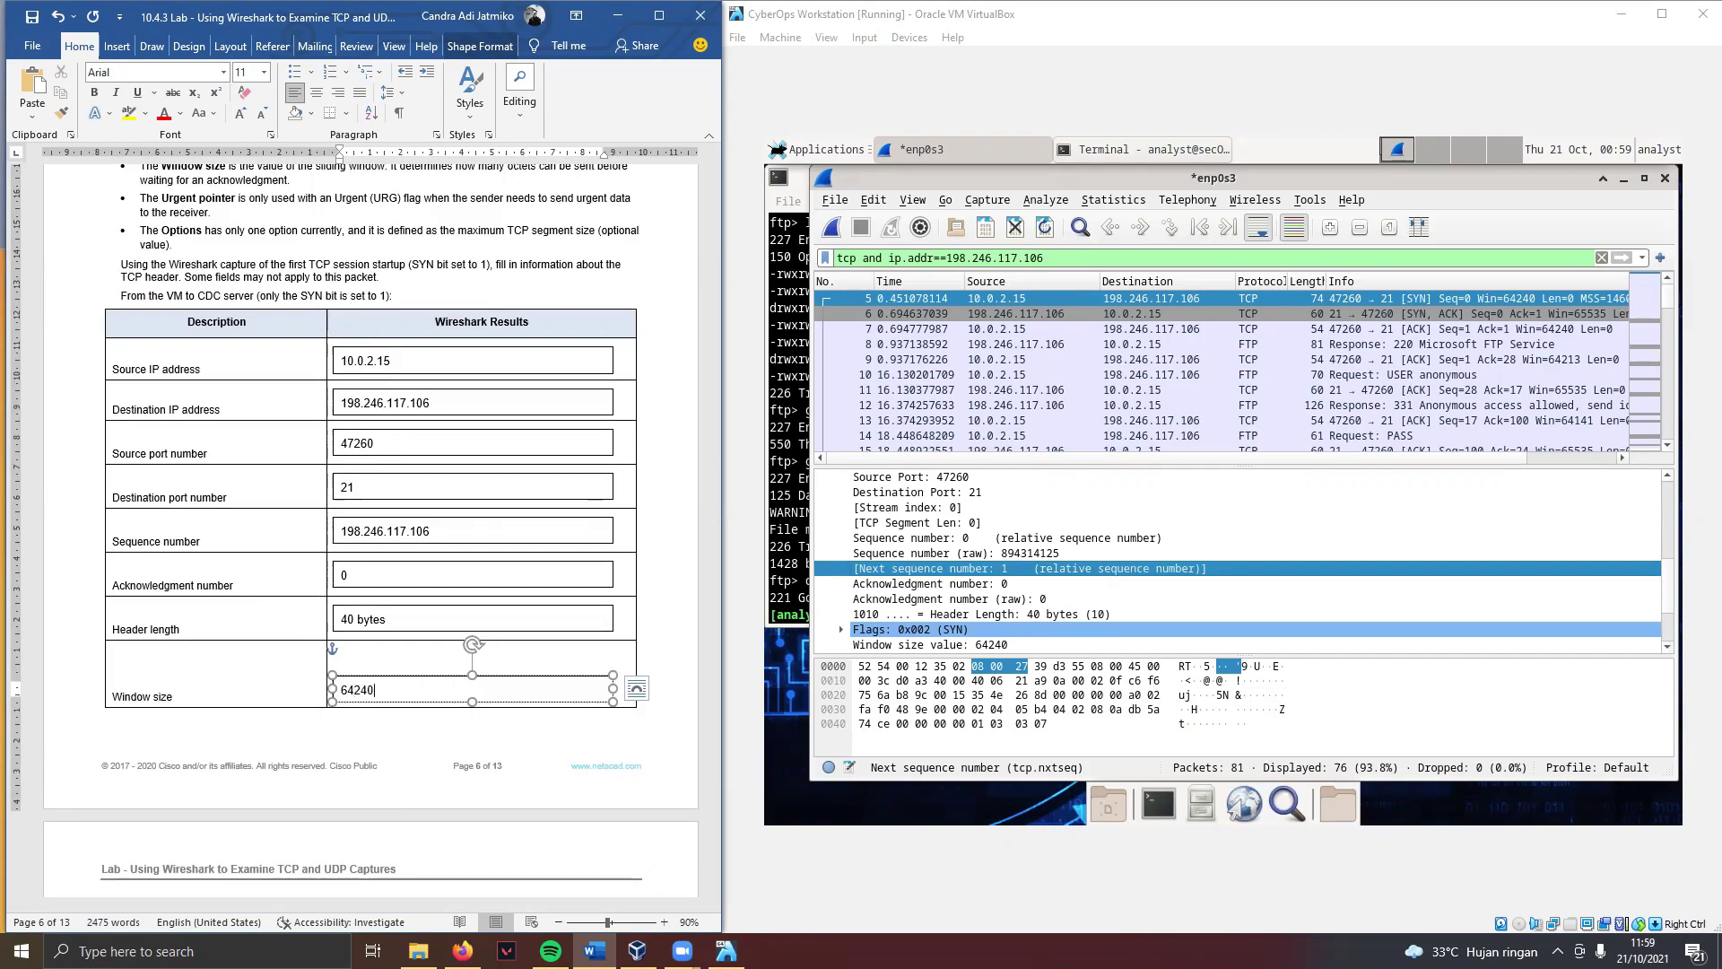
Step: Go to the lab guide's SYN-ACK results table, open SYN-ACK packet 6 in its own window and return to the capture window
{"action": "scroll", "coordinate": [482, 644], "scroll_direction": "down", "scroll_amount": 5}
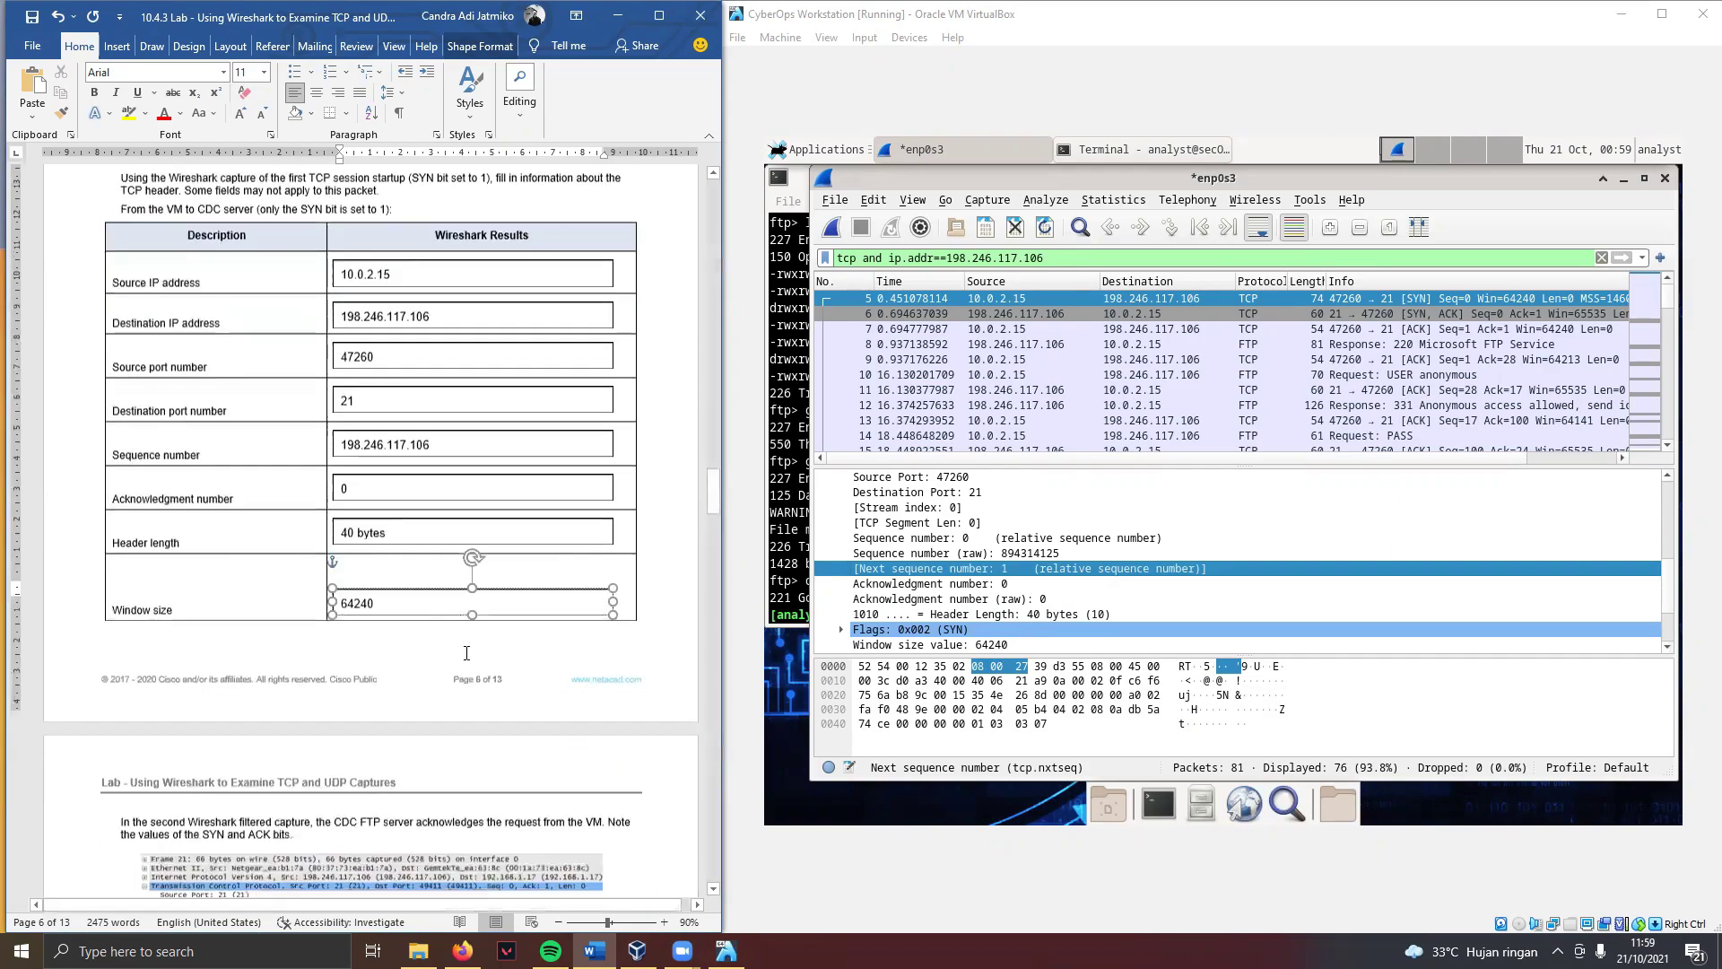
{"action": "scroll", "coordinate": [482, 644], "scroll_direction": "down", "scroll_amount": 2}
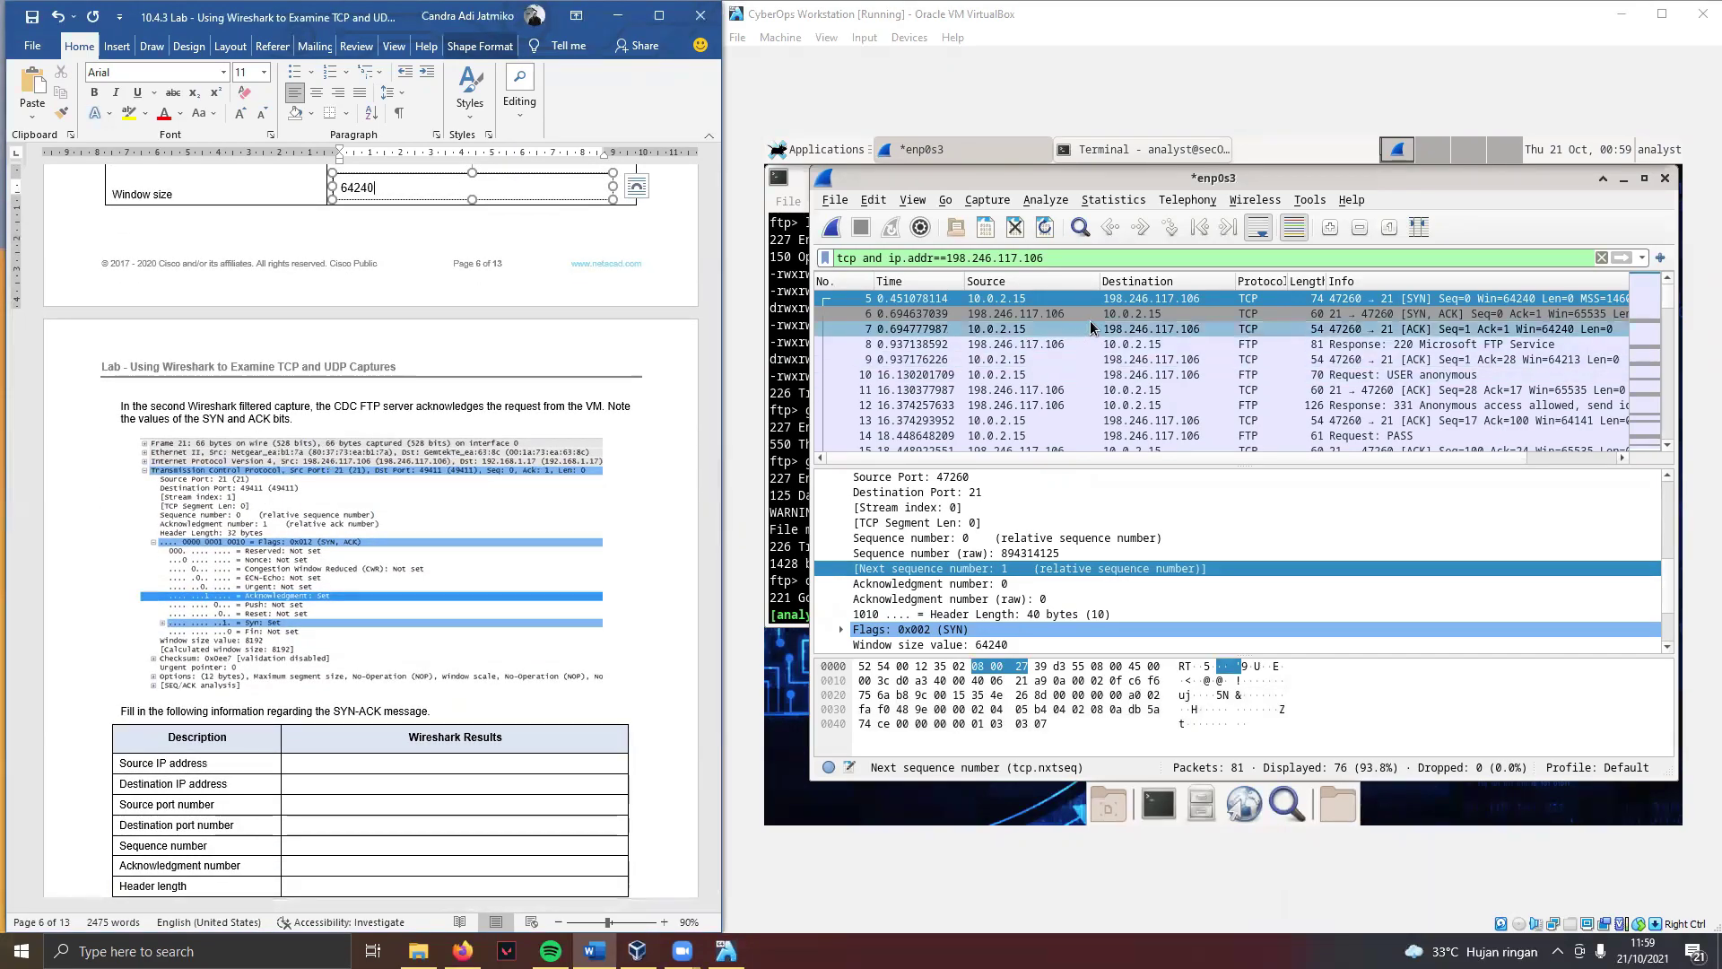
{"action": "left_click", "coordinate": [1058, 314]}
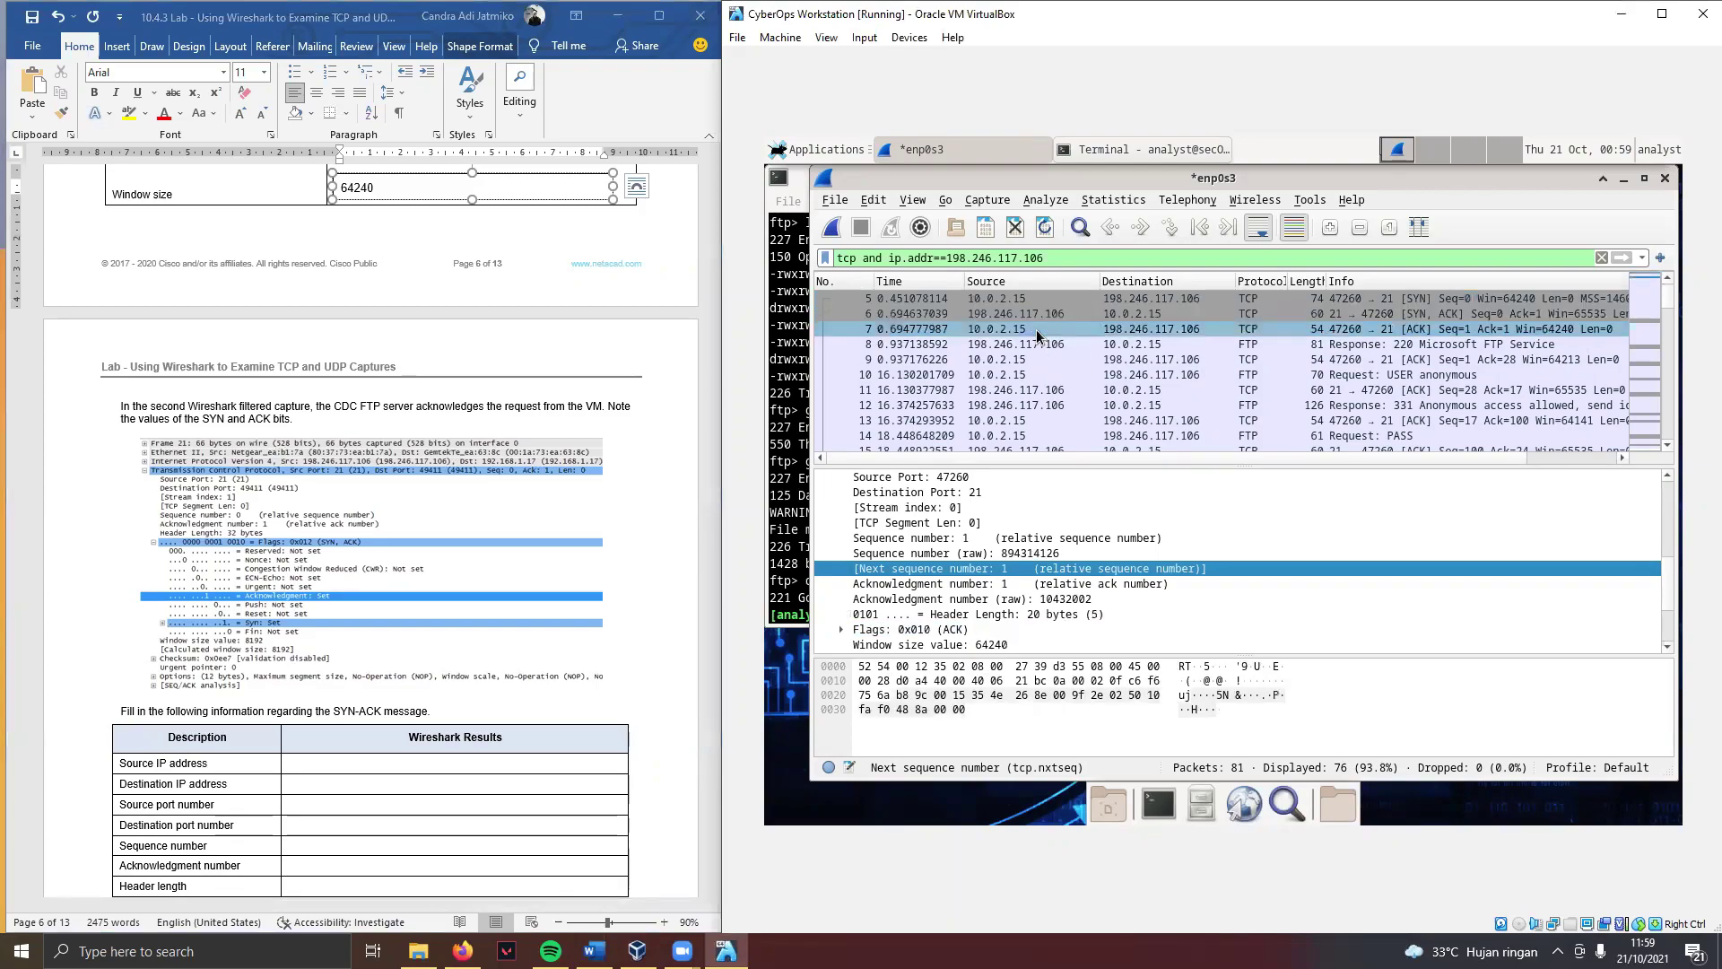
{"action": "scroll", "coordinate": [617, 538], "scroll_direction": "down", "scroll_amount": 2}
{"action": "scroll", "coordinate": [617, 538], "scroll_direction": "down", "scroll_amount": 3}
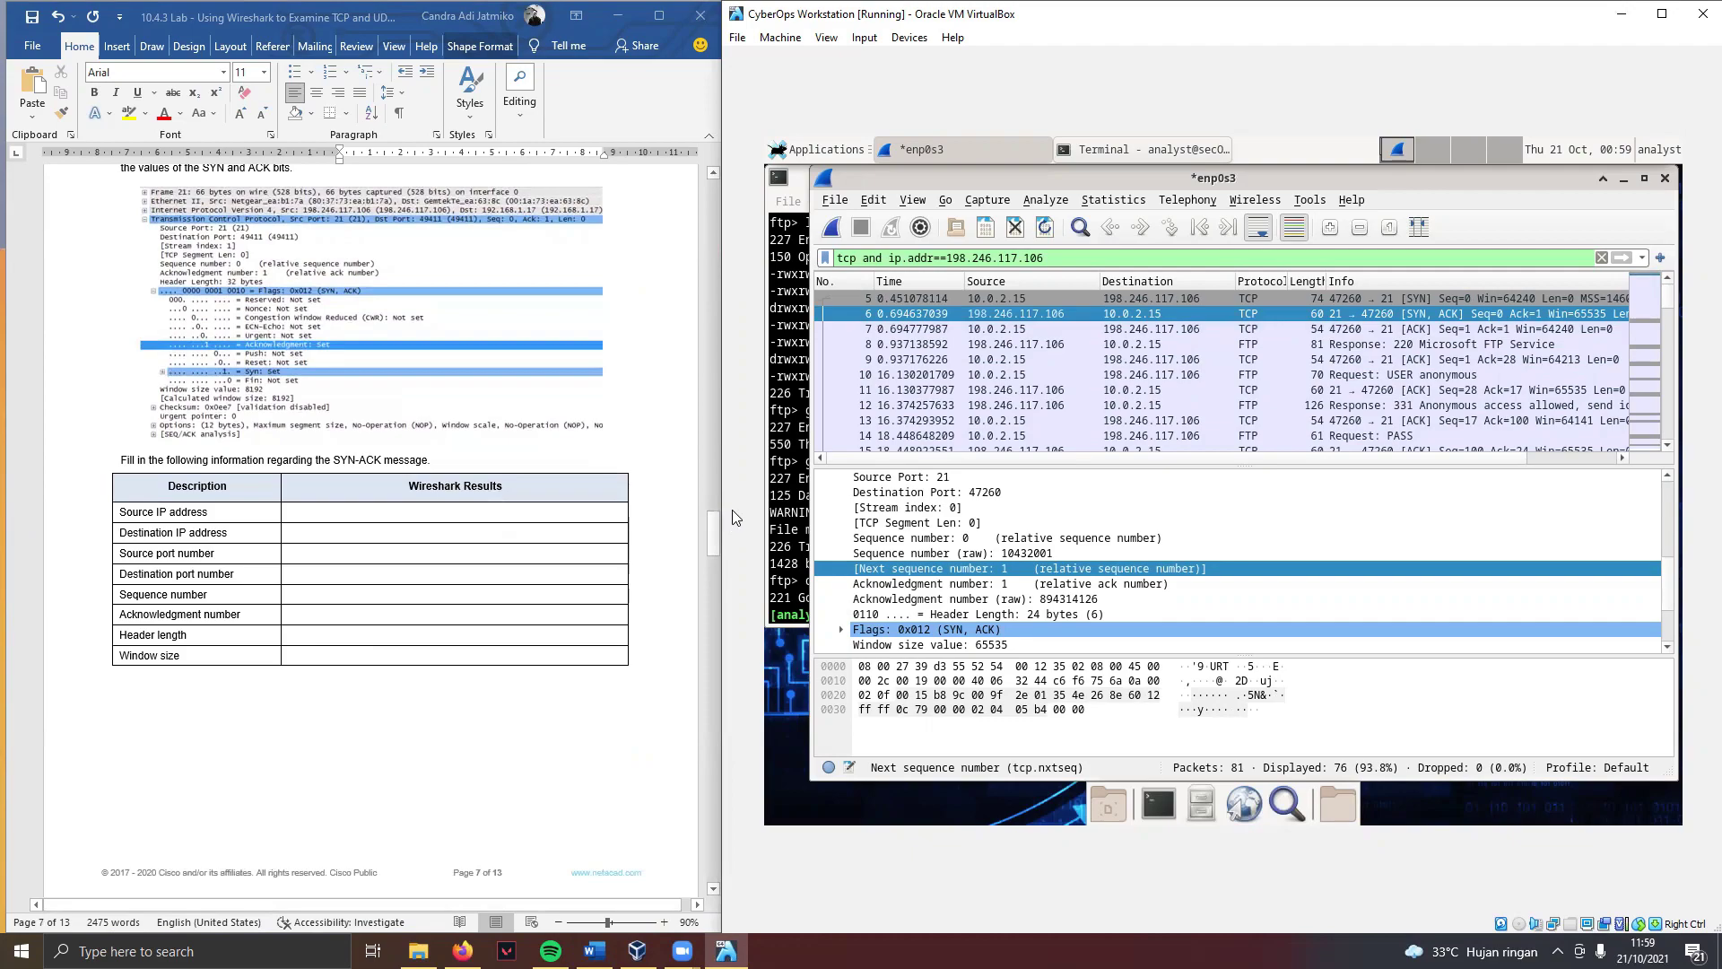
{"action": "double_click", "coordinate": [935, 314]}
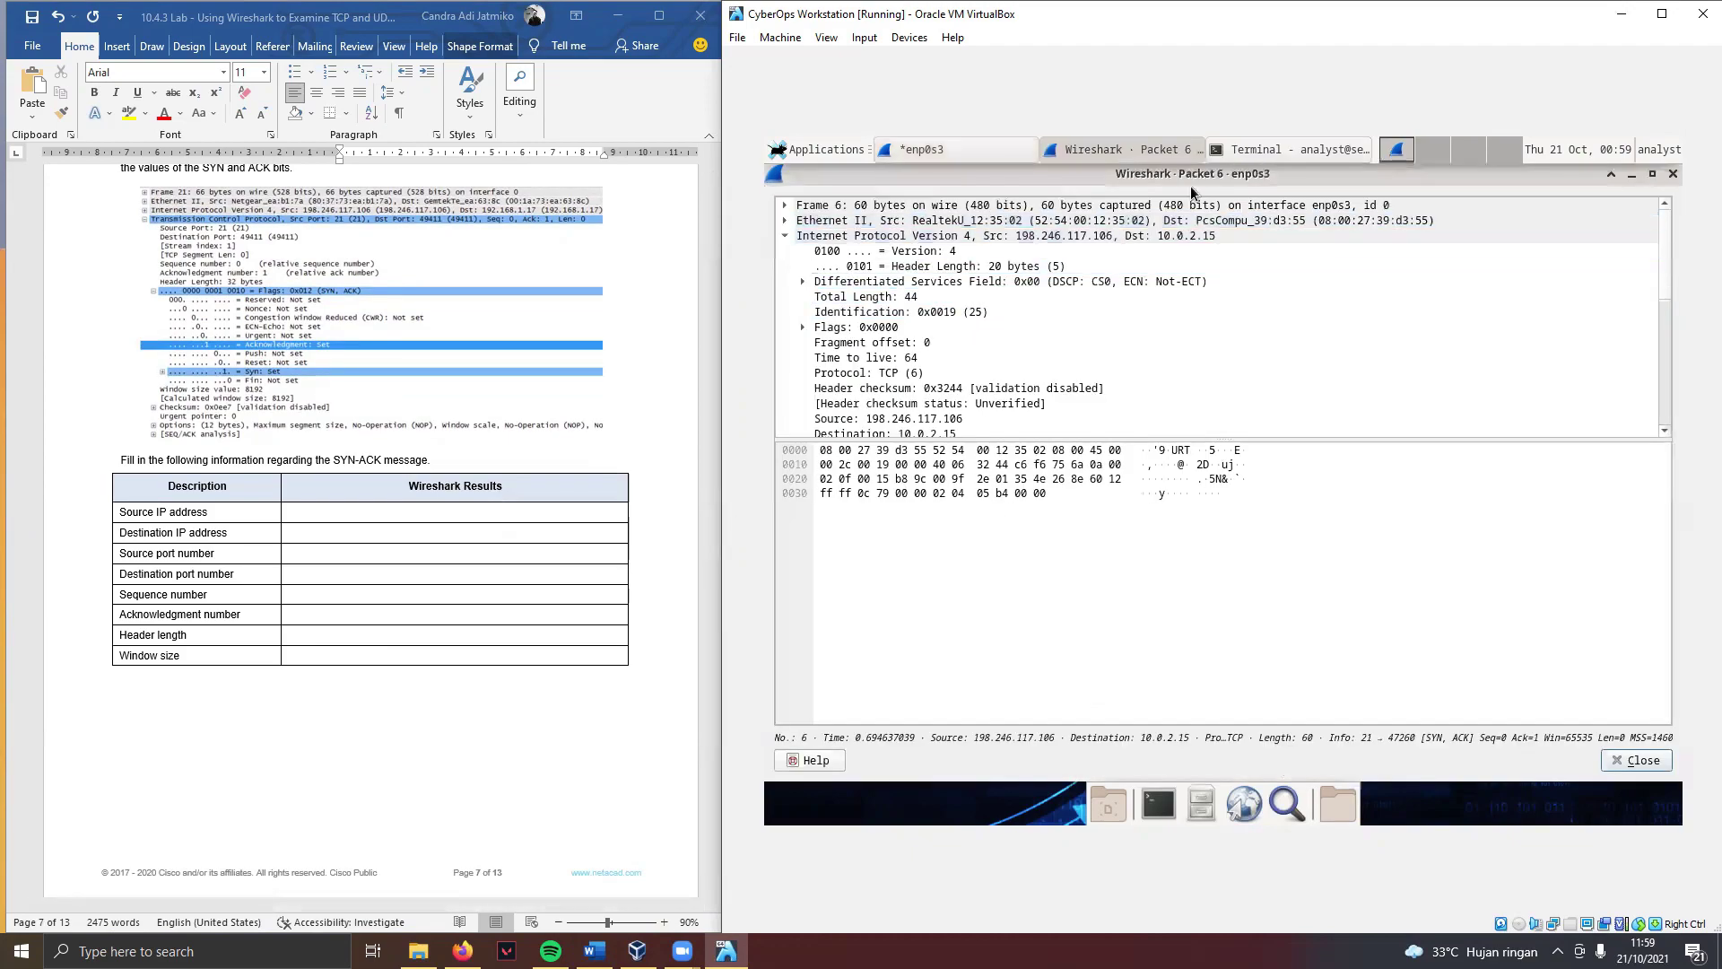
{"action": "left_click", "coordinate": [1182, 160]}
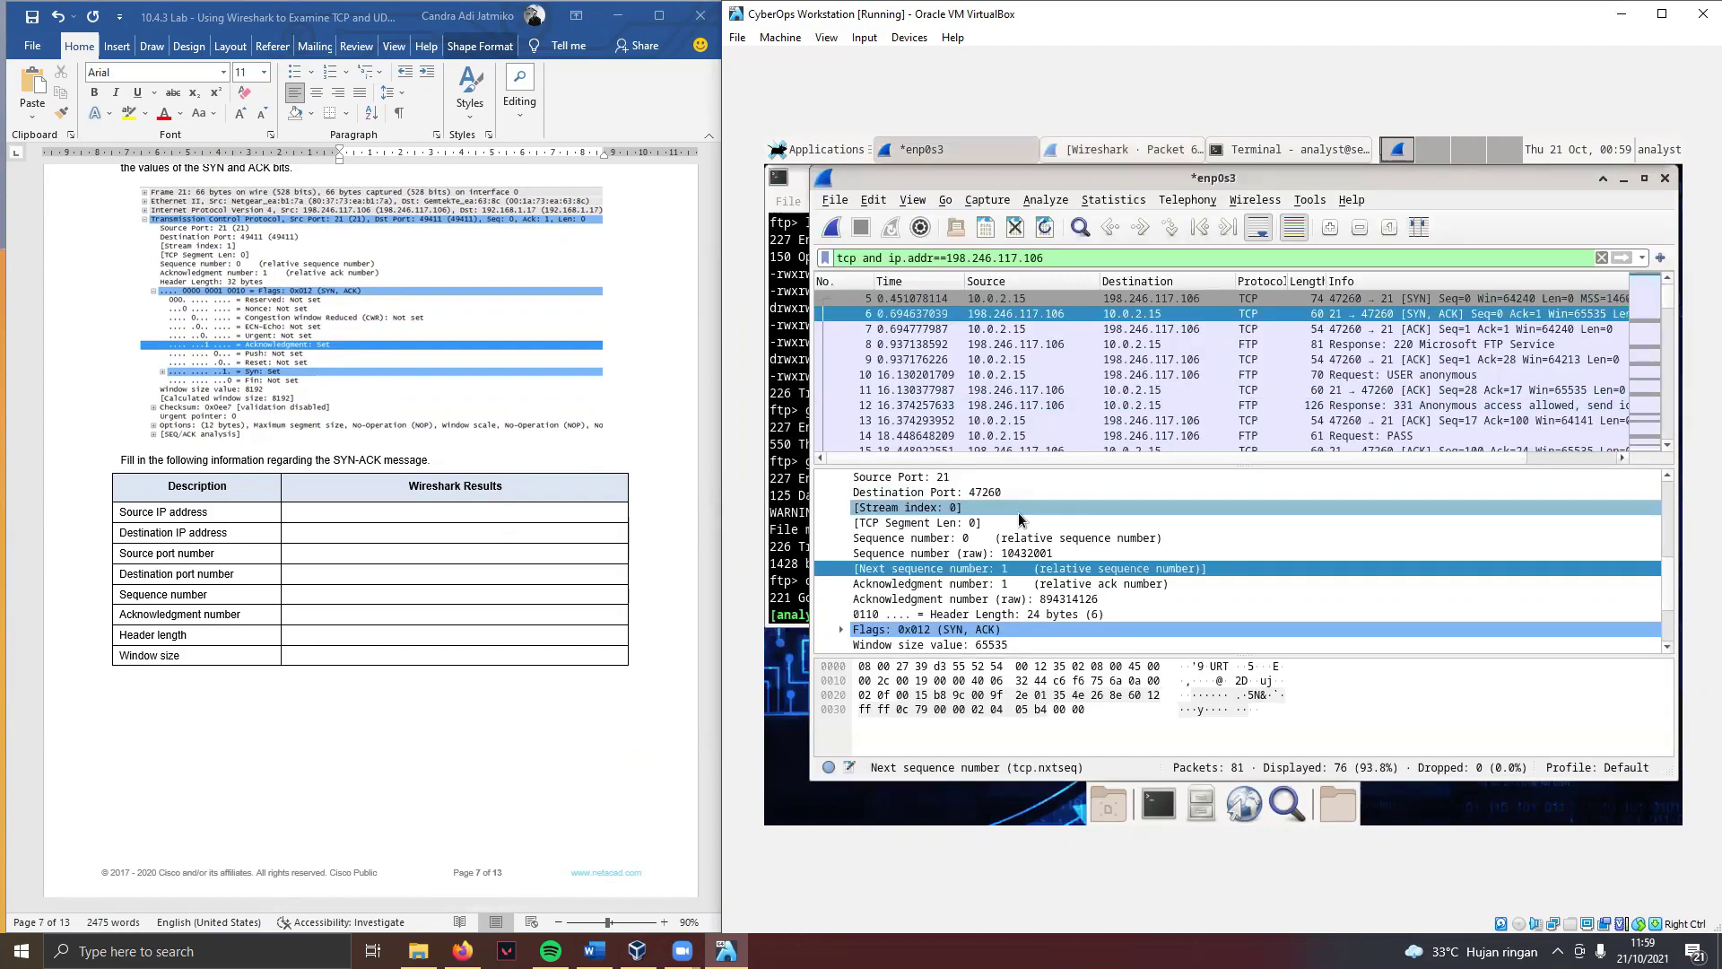
Step: Examine the SYN-ACK packet's sequence number, ports, and source and destination IP addresses in the packet details
{"action": "left_click", "coordinate": [1148, 553]}
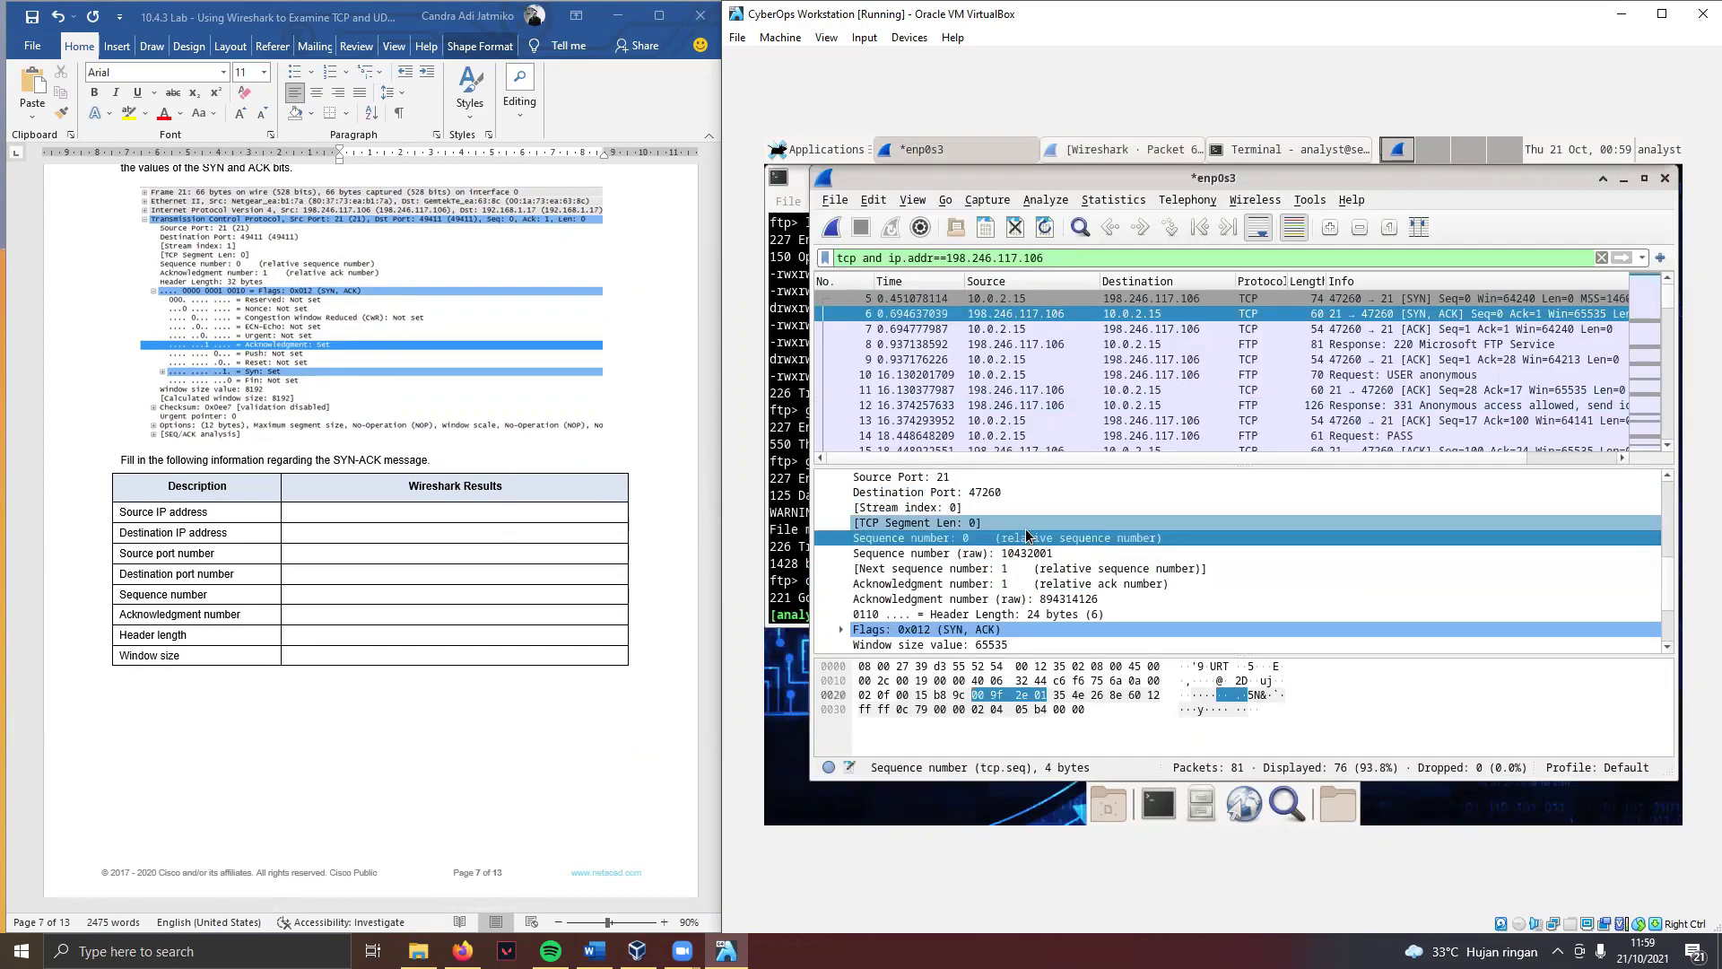
{"action": "left_click", "coordinate": [937, 520]}
{"action": "left_click", "coordinate": [937, 507]}
{"action": "scroll", "coordinate": [937, 511], "scroll_direction": "up", "scroll_amount": 1}
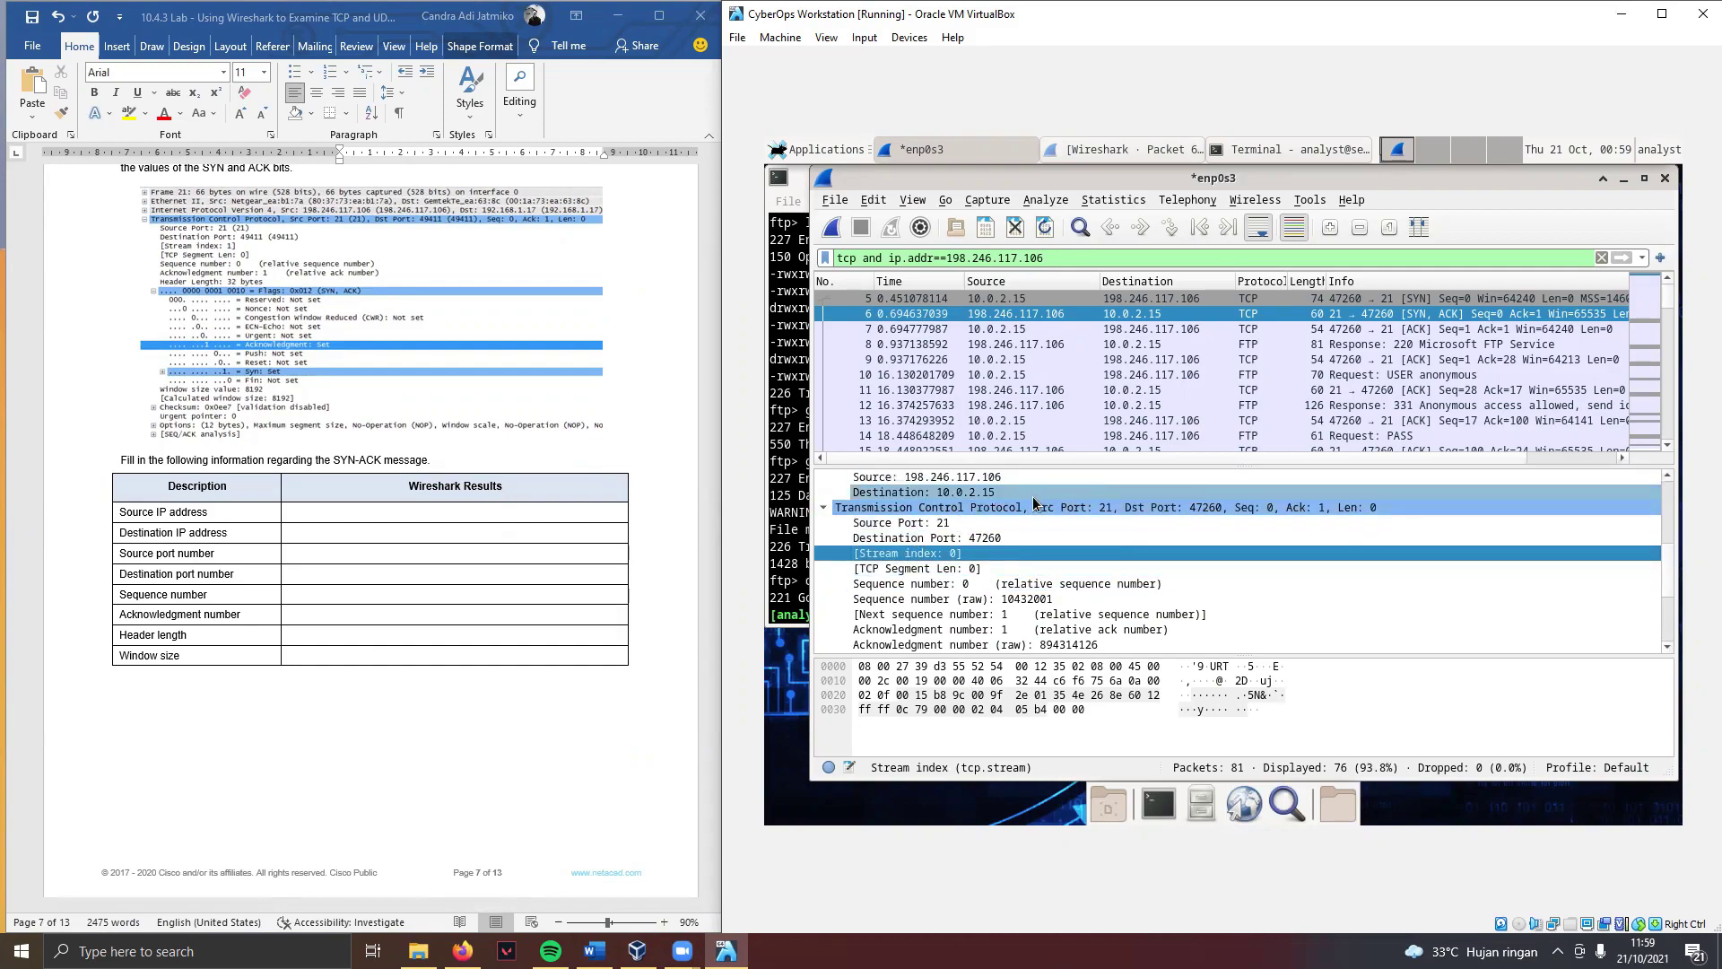
{"action": "left_click", "coordinate": [967, 476]}
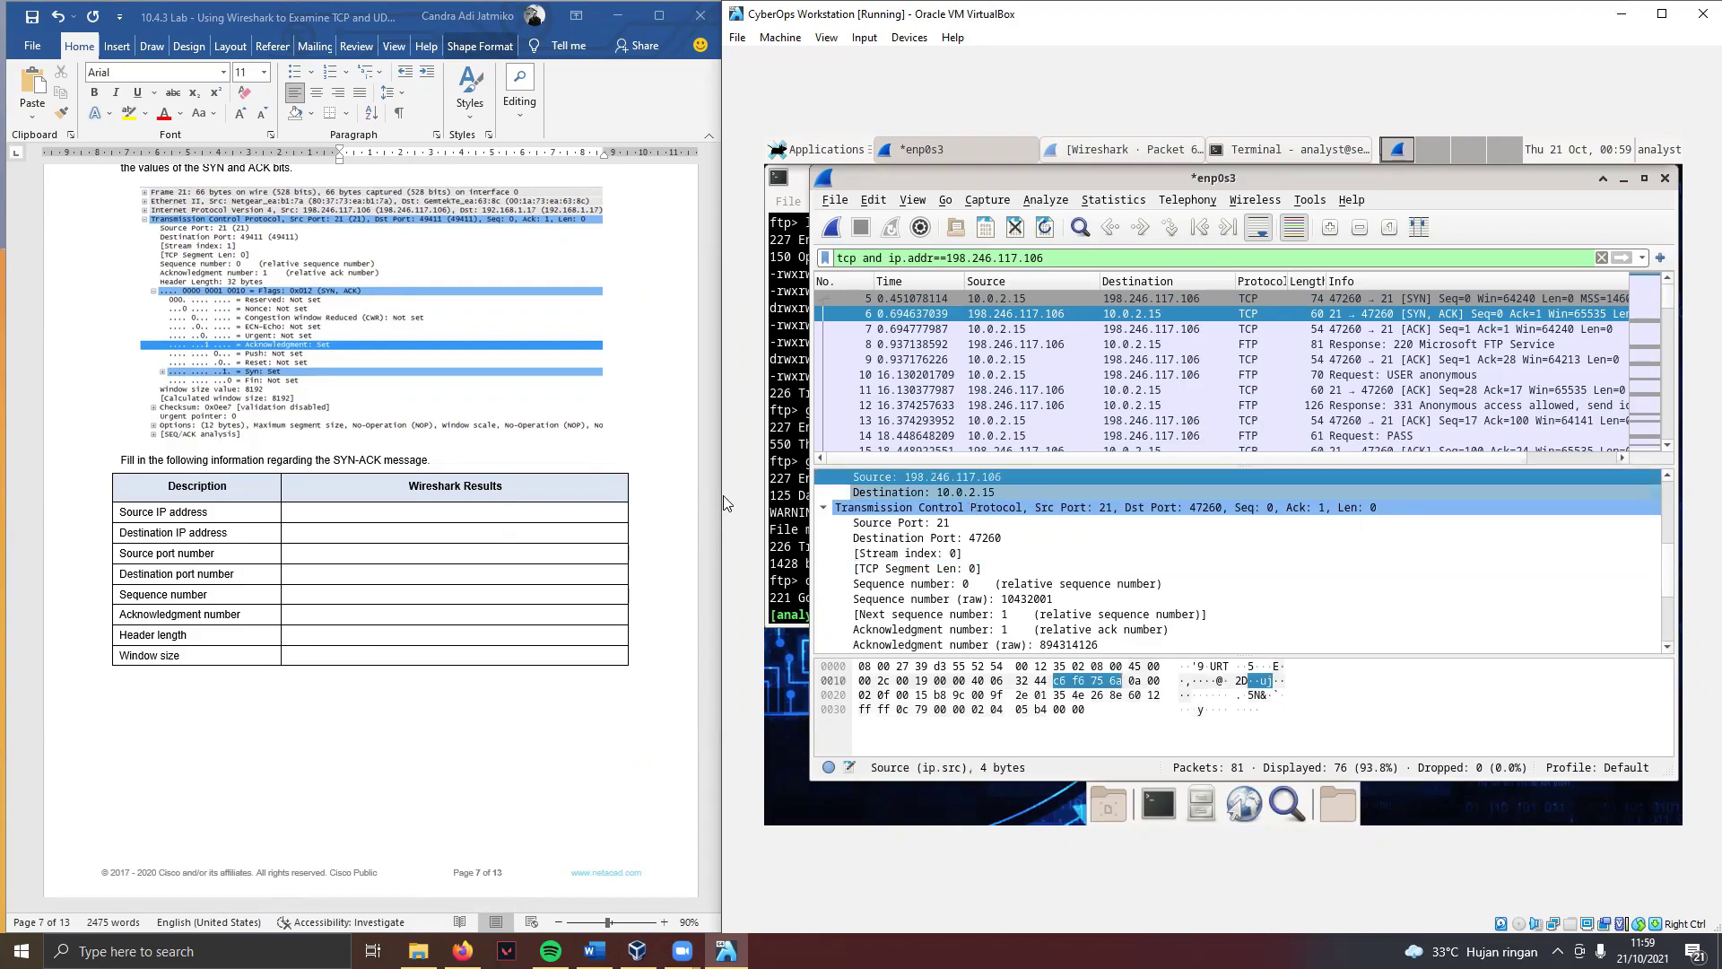
{"action": "scroll", "coordinate": [580, 477], "scroll_direction": "up", "scroll_amount": 8}
{"action": "scroll", "coordinate": [579, 477], "scroll_direction": "up", "scroll_amount": 5}
{"action": "scroll", "coordinate": [579, 477], "scroll_direction": "down", "scroll_amount": 12}
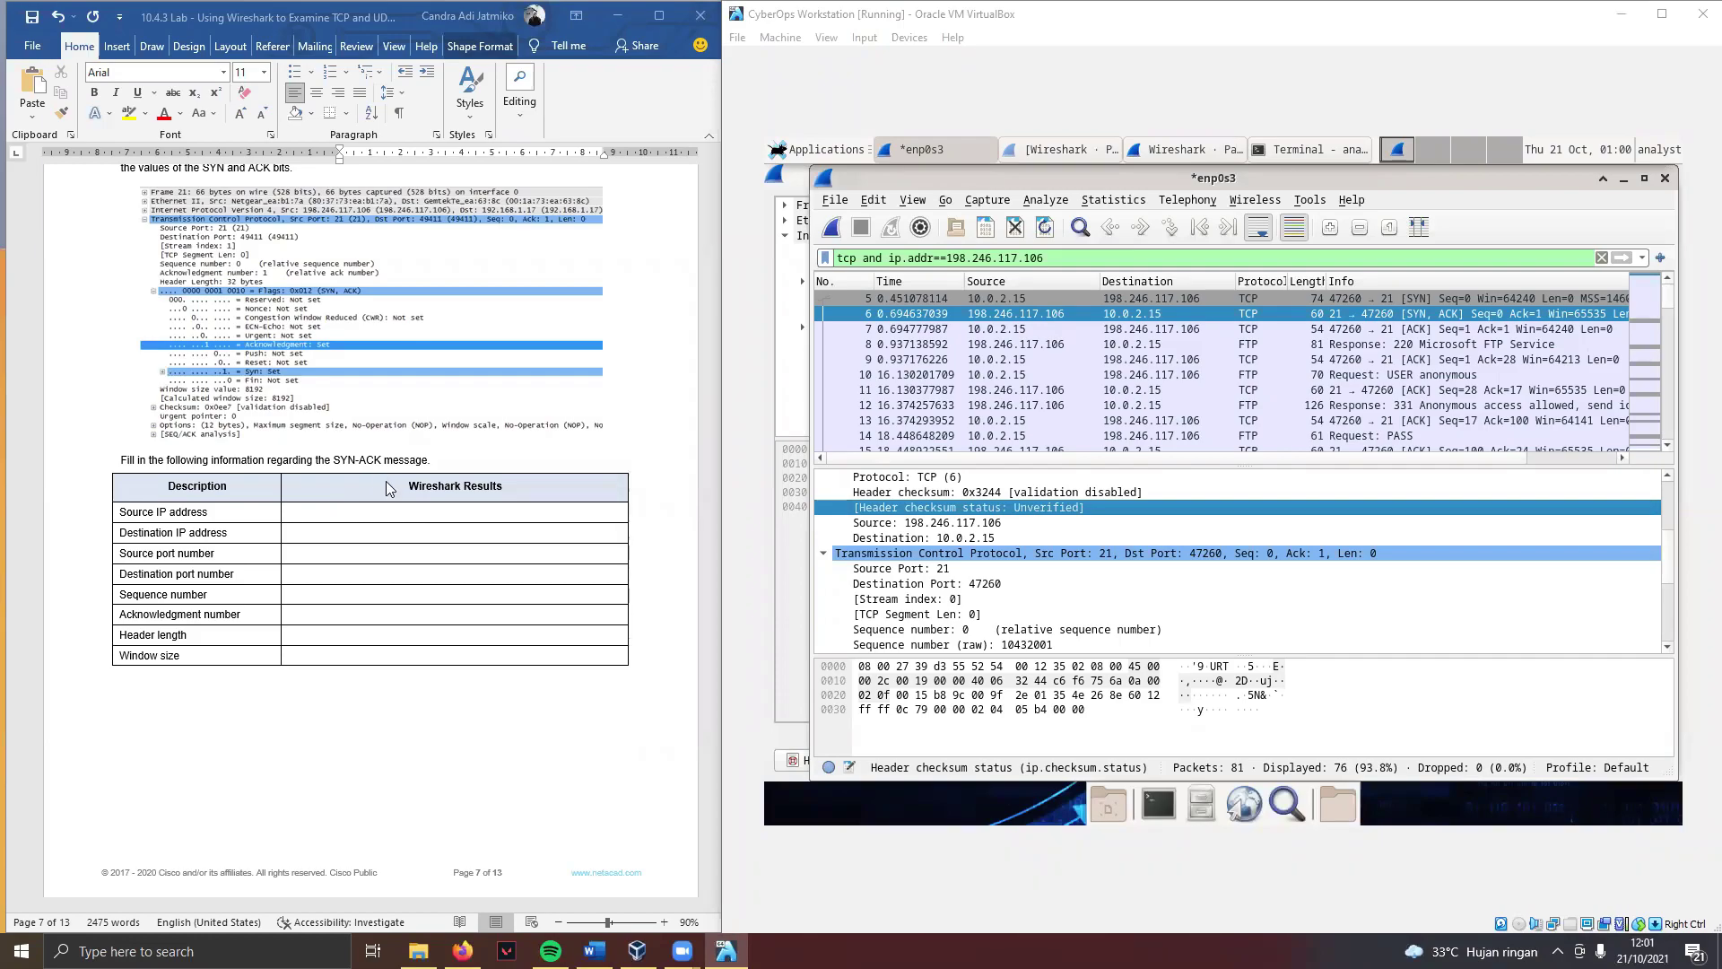
Step: Paste a text box into the SYN-ACK table's Source IP address cell and enter 198.246.117.106 from the packet details
{"action": "left_click", "coordinate": [437, 513]}
{"action": "key", "text": "ctrl+v"}
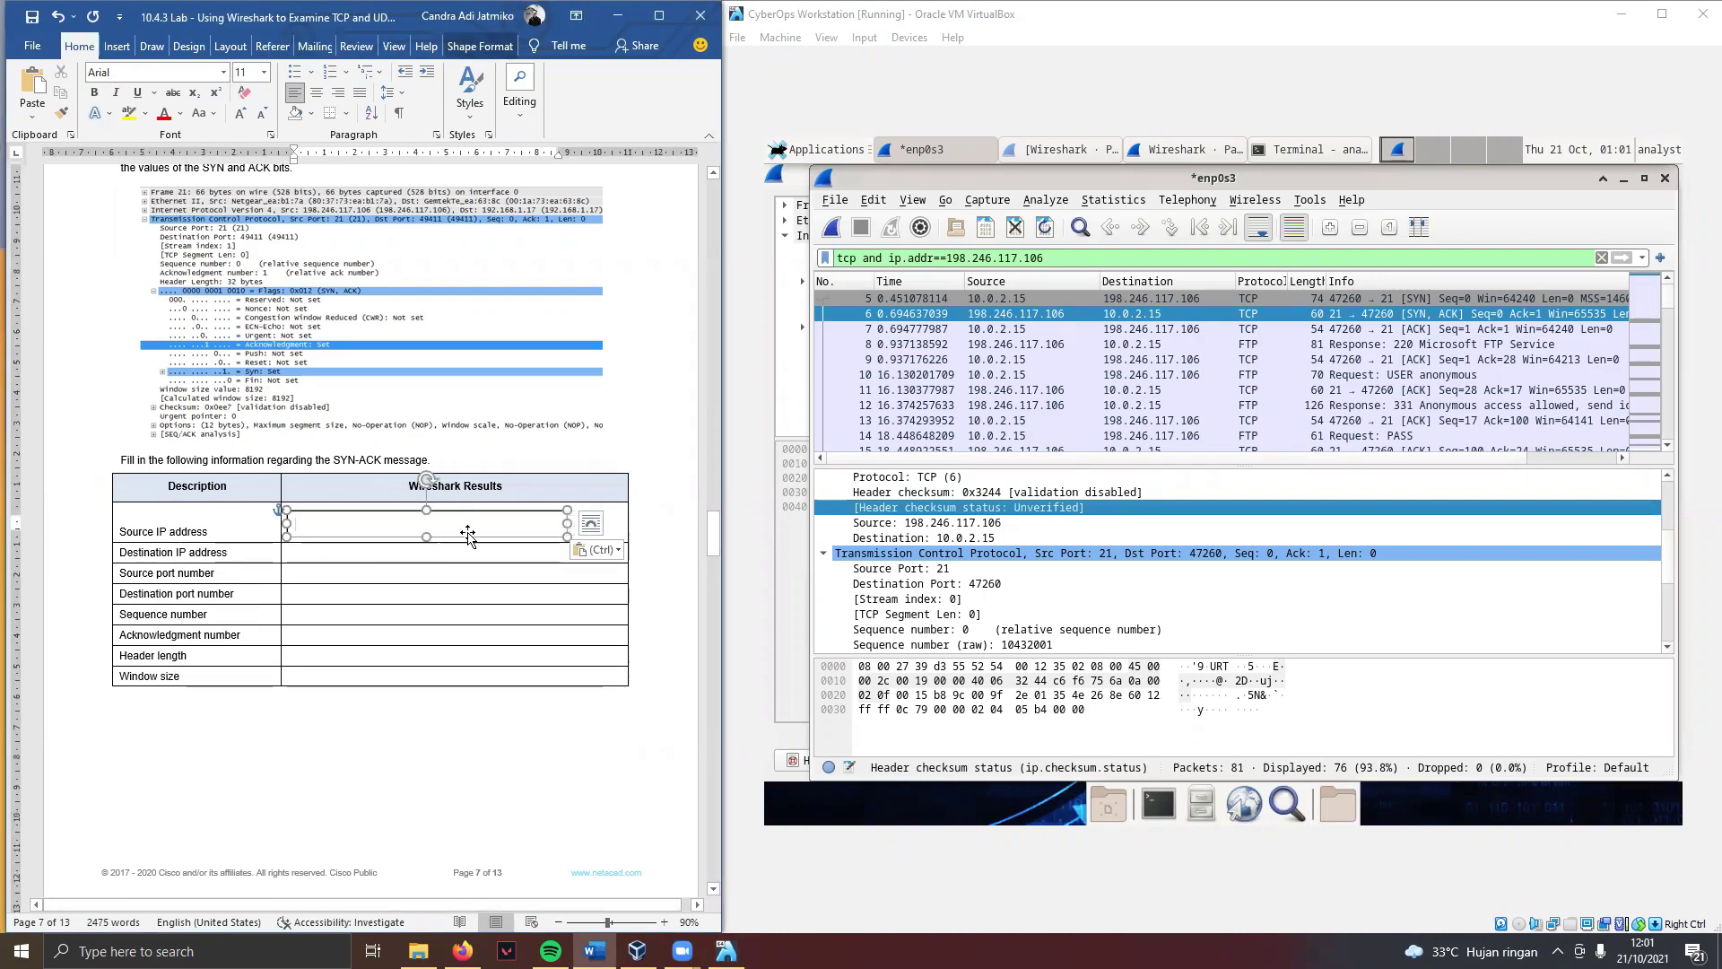
{"action": "type", "text": "198"}
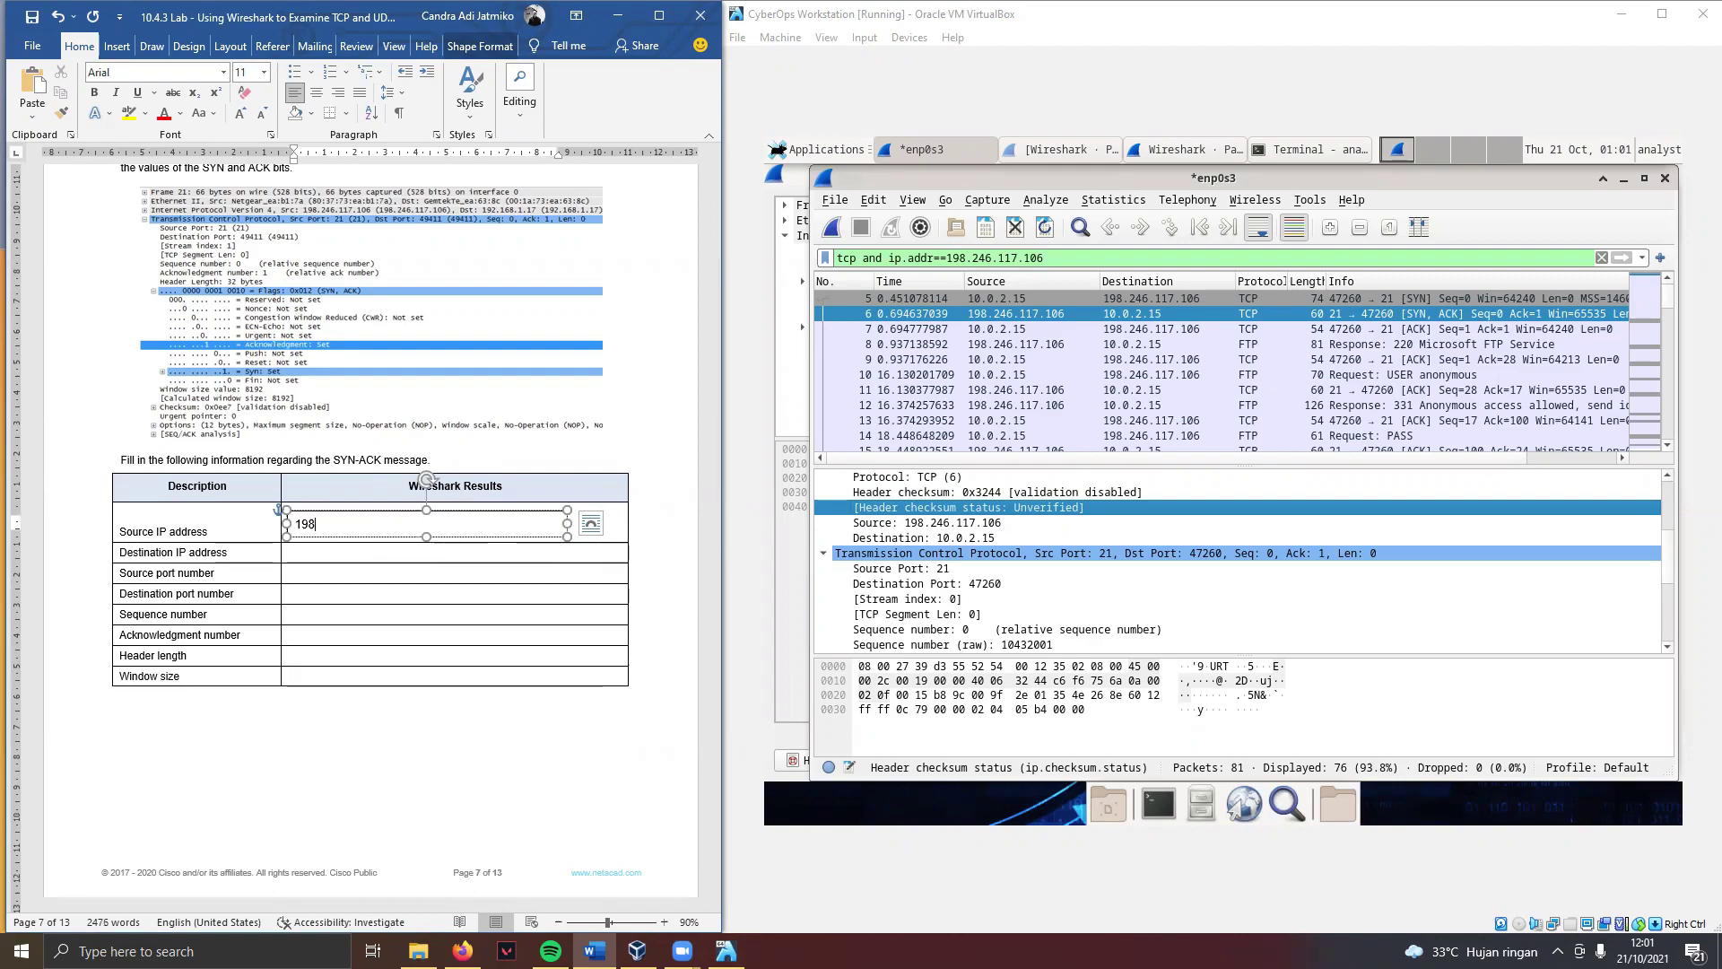
{"action": "left_click", "coordinate": [939, 523]}
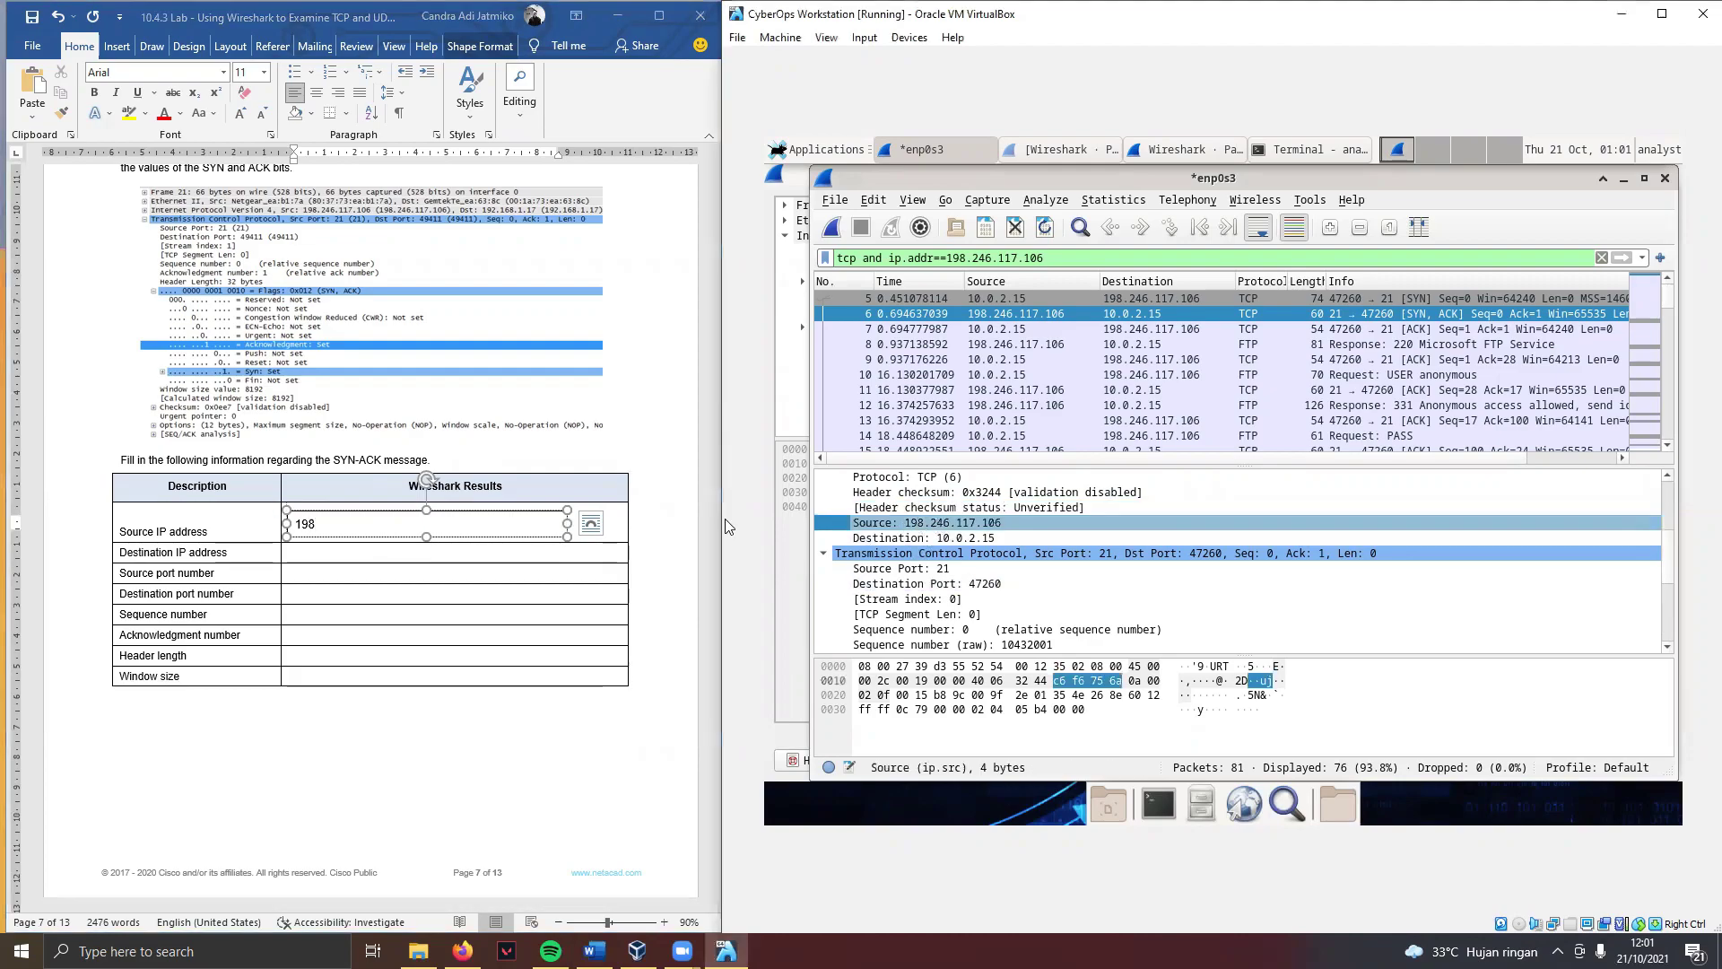
{"action": "type", "text": ".246"}
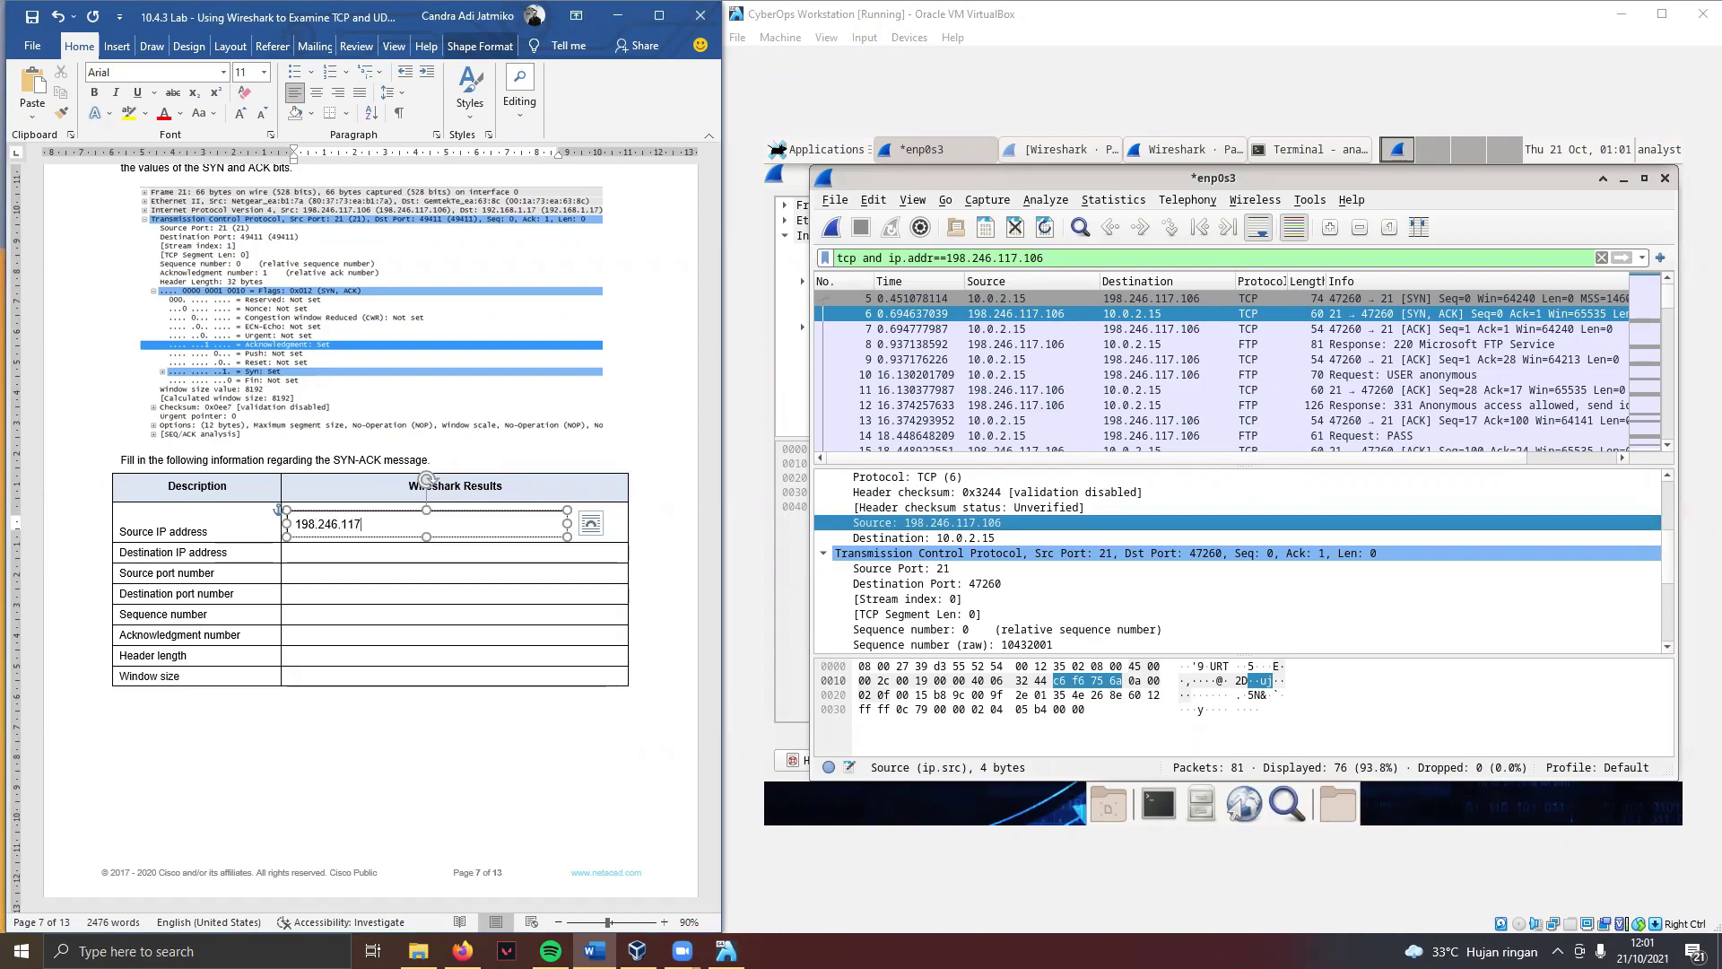
{"action": "type", "text": ".117.106"}
Step: Paste a text box into the Destination IP address cell of the SYN-ACK table and enter 10.0.2.15
{"action": "left_click", "coordinate": [466, 554]}
{"action": "key", "text": "ctrl+v"}
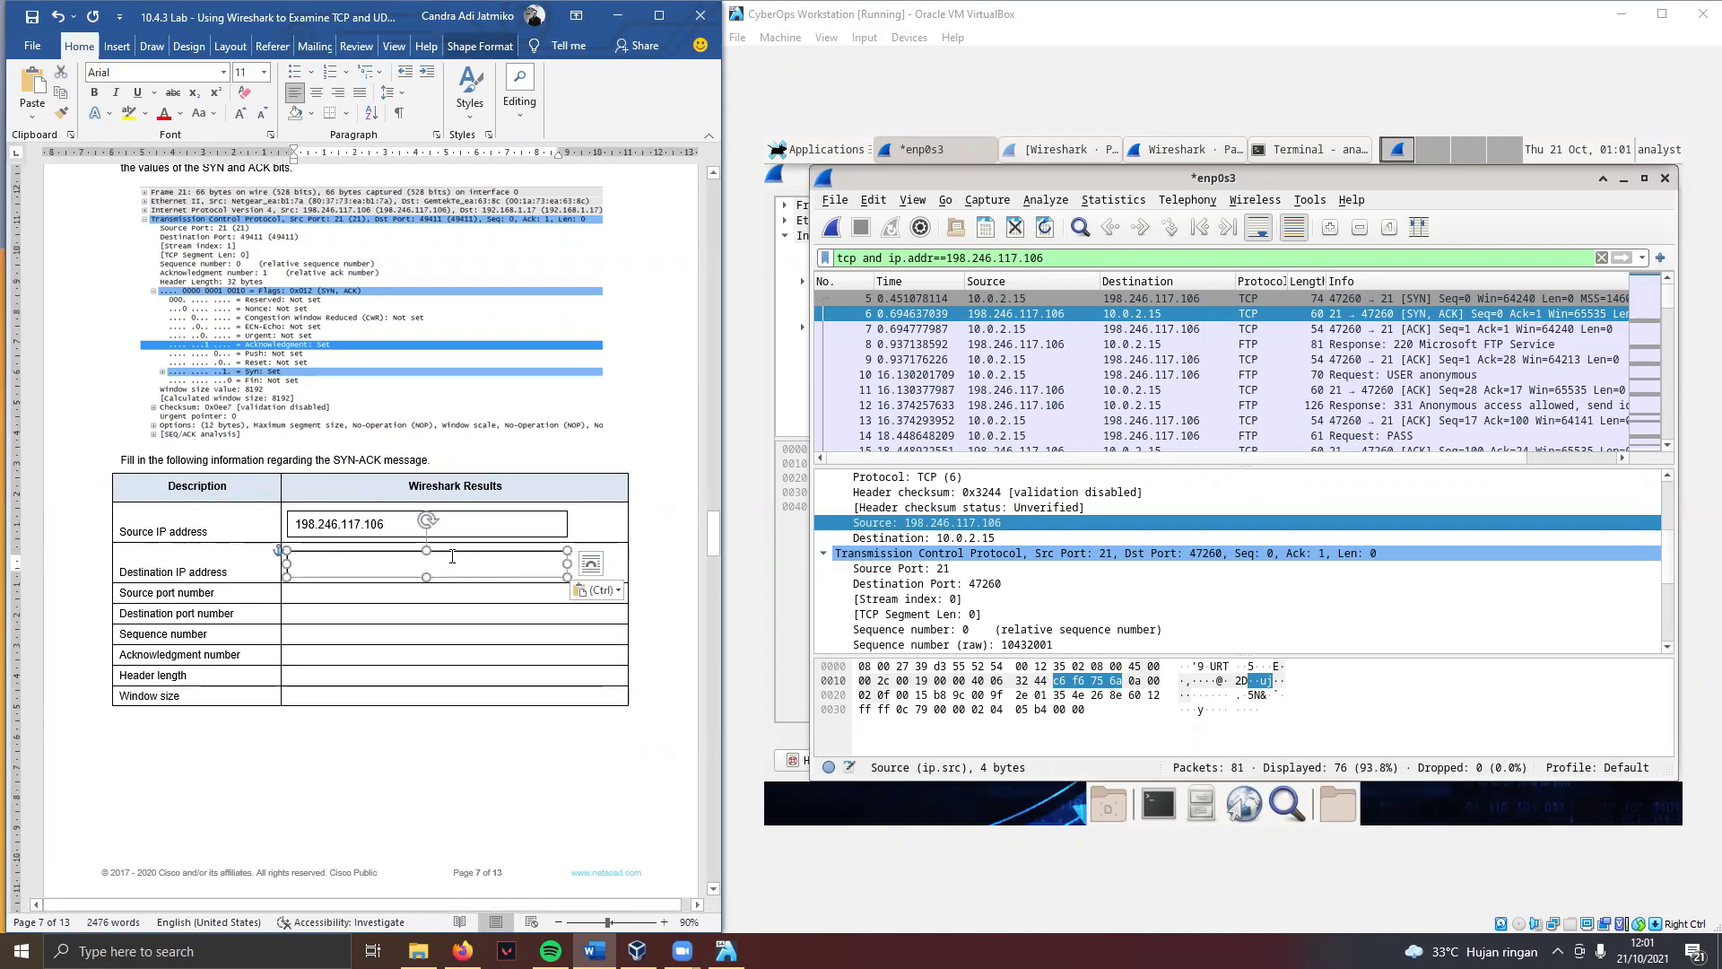
{"action": "type", "text": "10"}
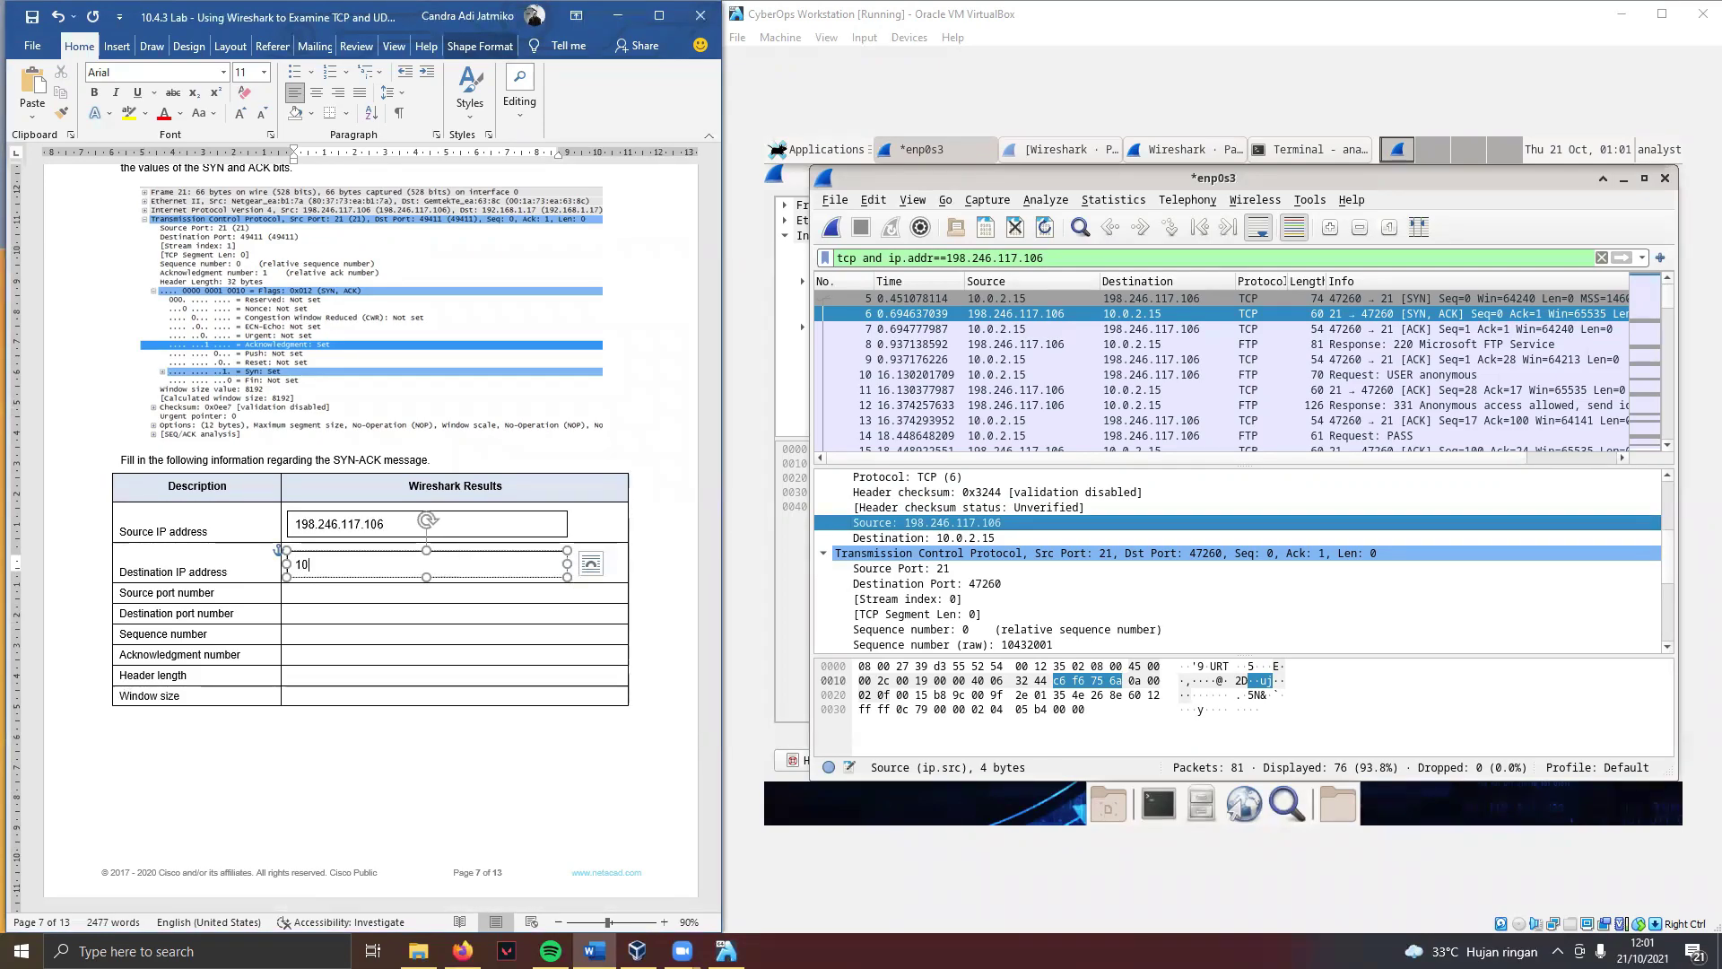
{"action": "type", "text": "."}
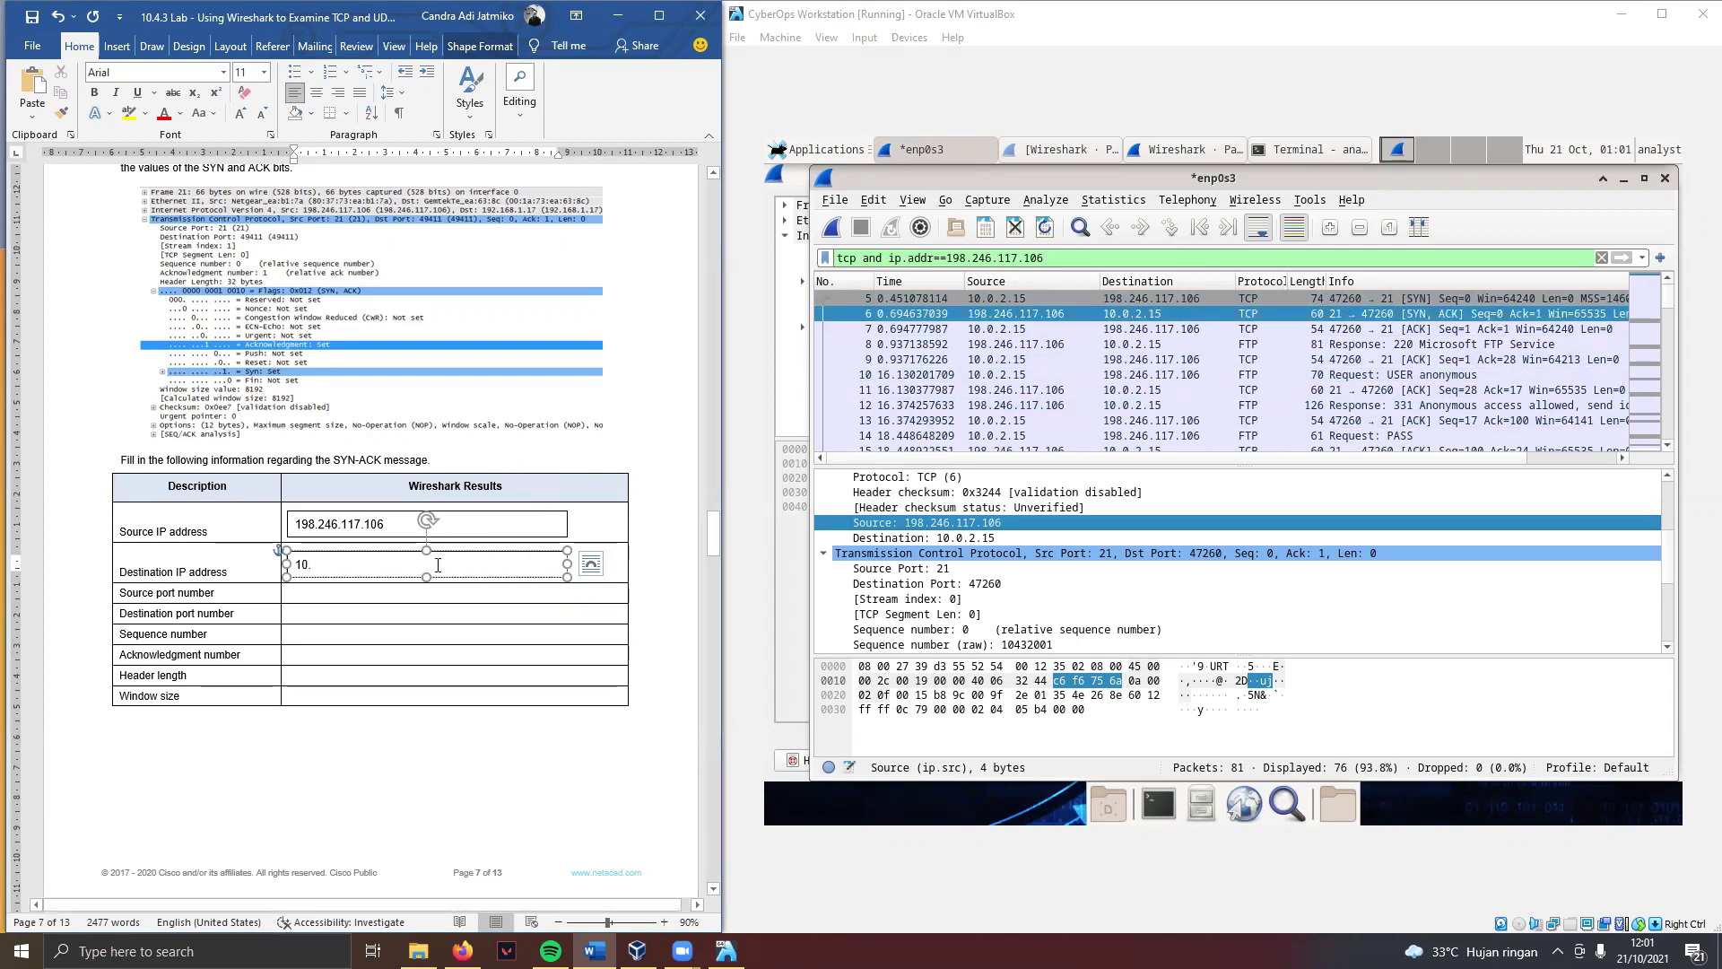
{"action": "type", "text": "0.2.15"}
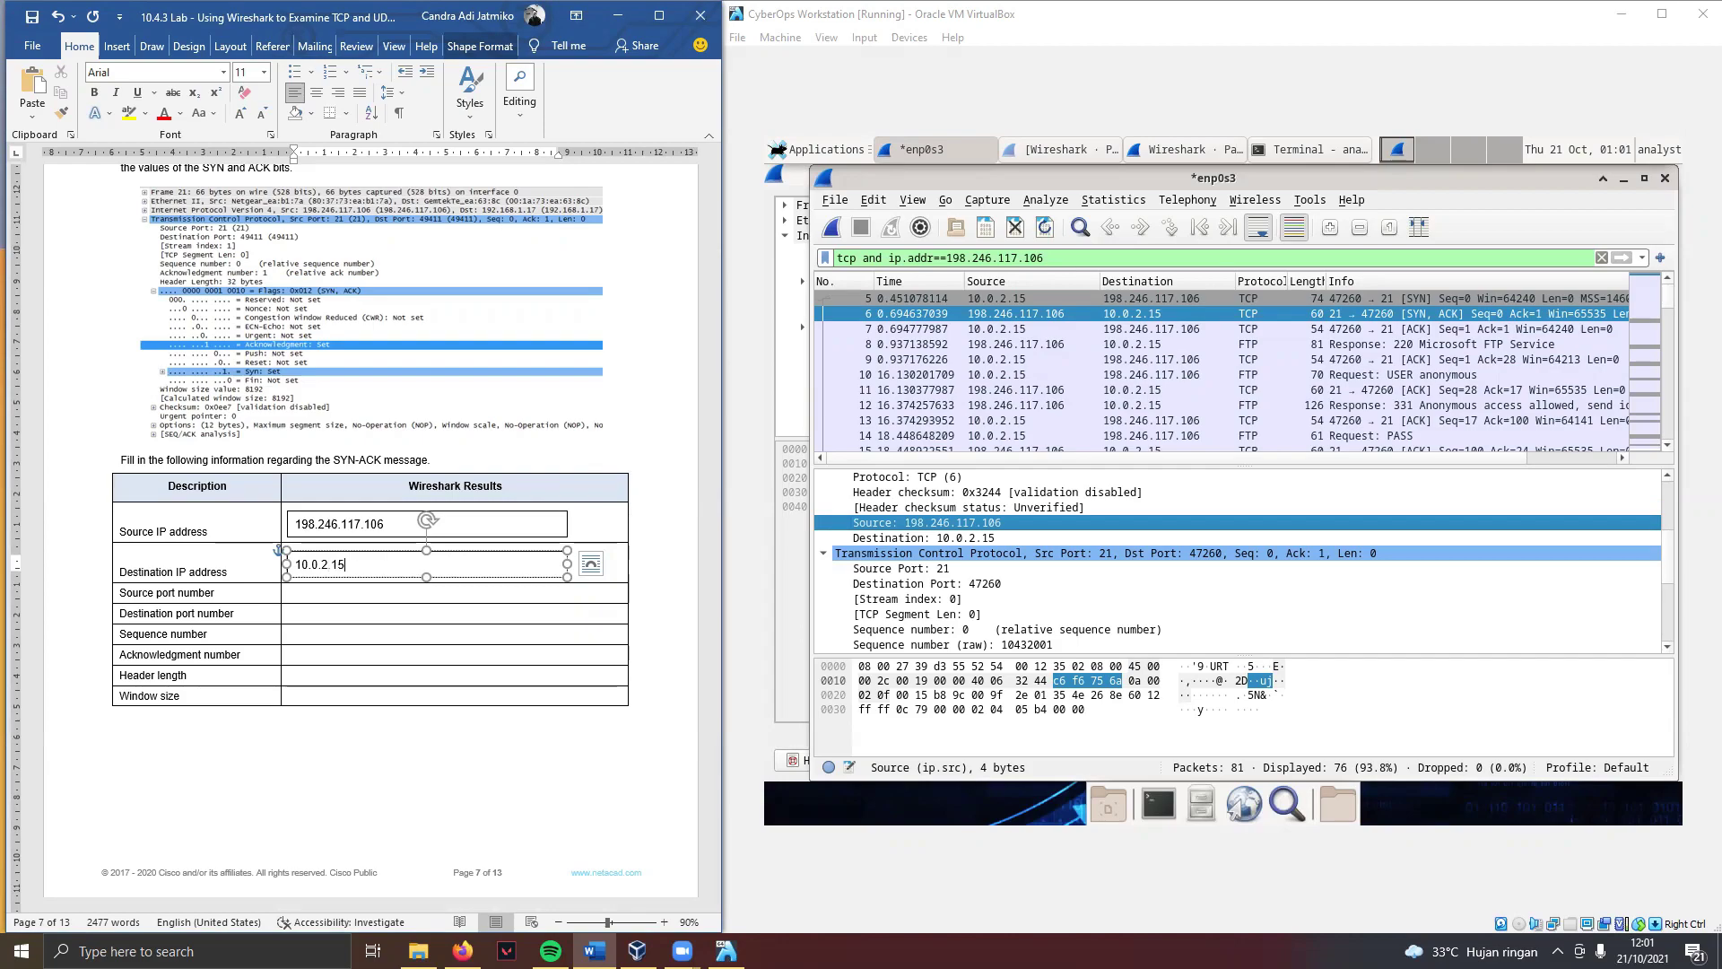
Step: Add text boxes to the SYN-ACK table's port cells, entering source port 21 and destination port 47260
{"action": "left_click", "coordinate": [385, 600]}
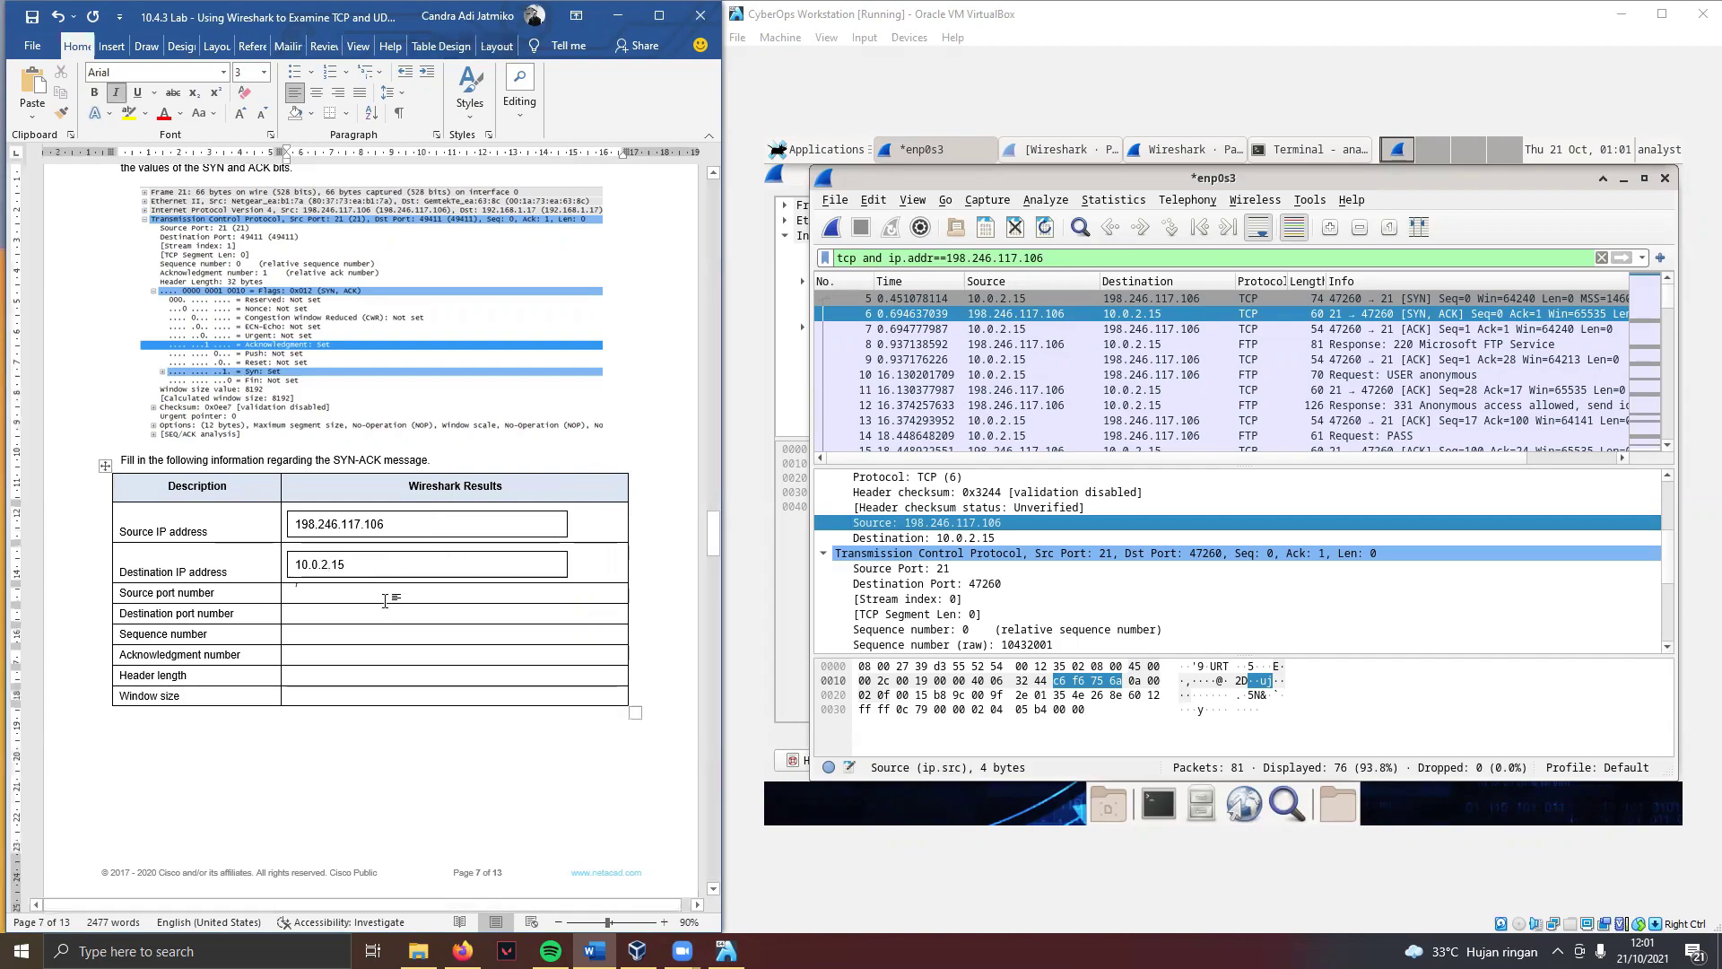
{"action": "key", "text": "ctrl+v"}
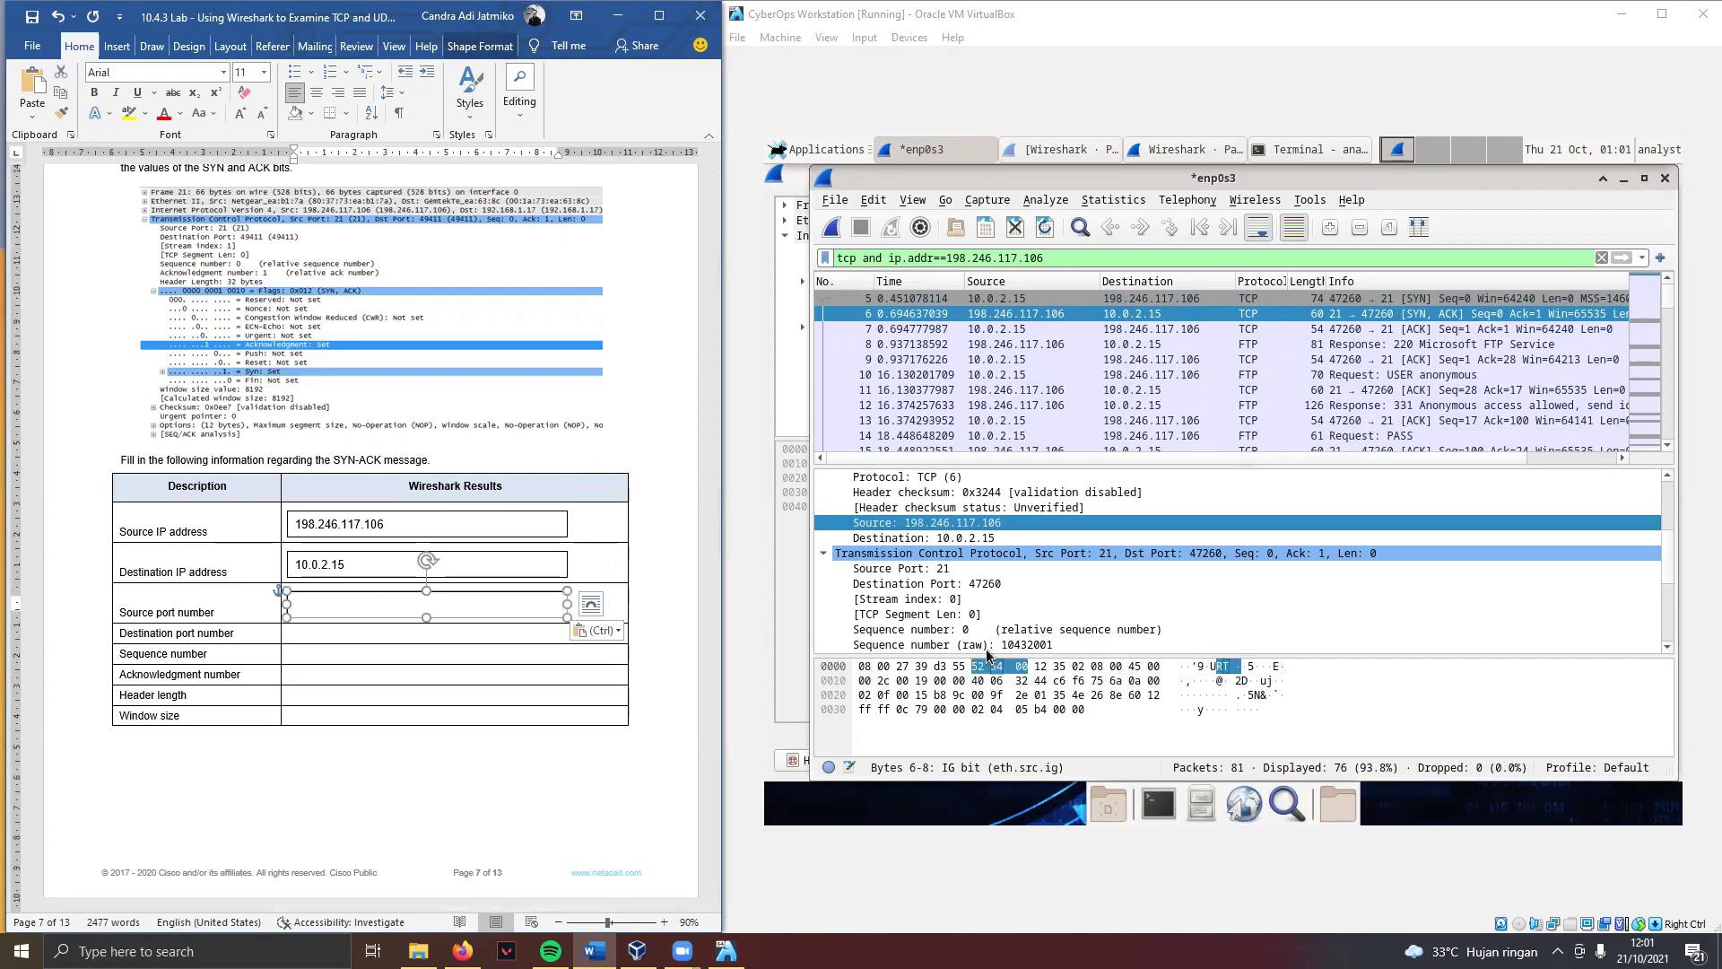
{"action": "type", "text": "21"}
{"action": "left_click", "coordinate": [455, 636]}
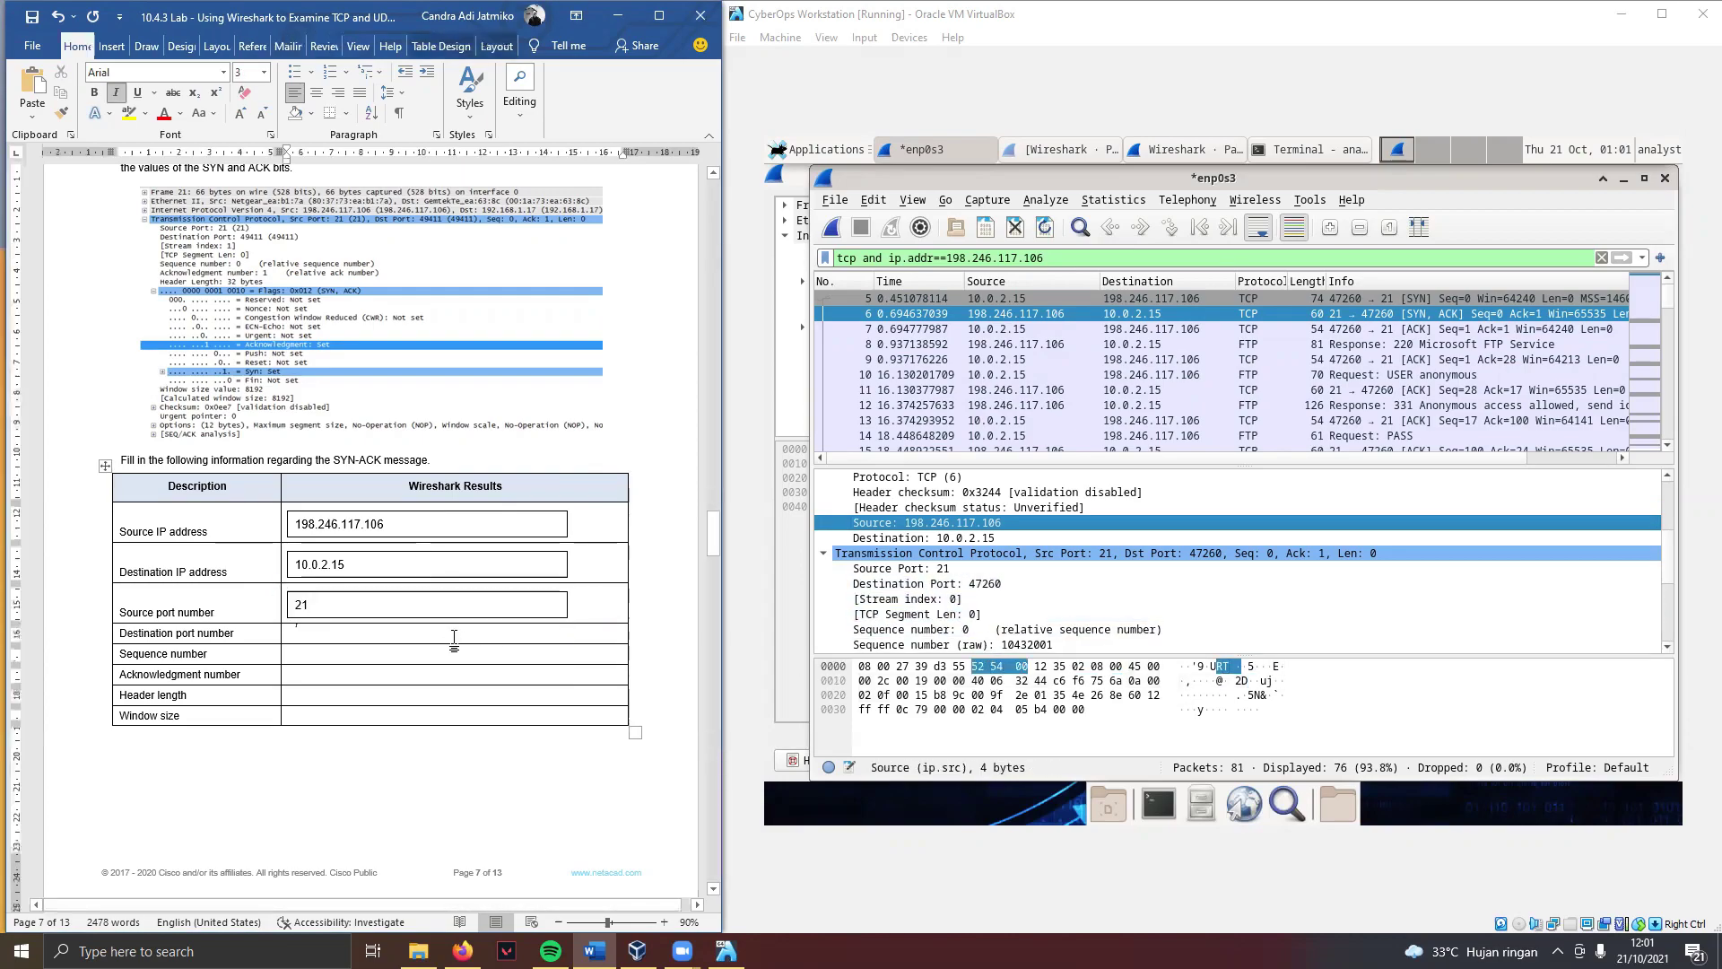
{"action": "key", "text": "ctrl+v"}
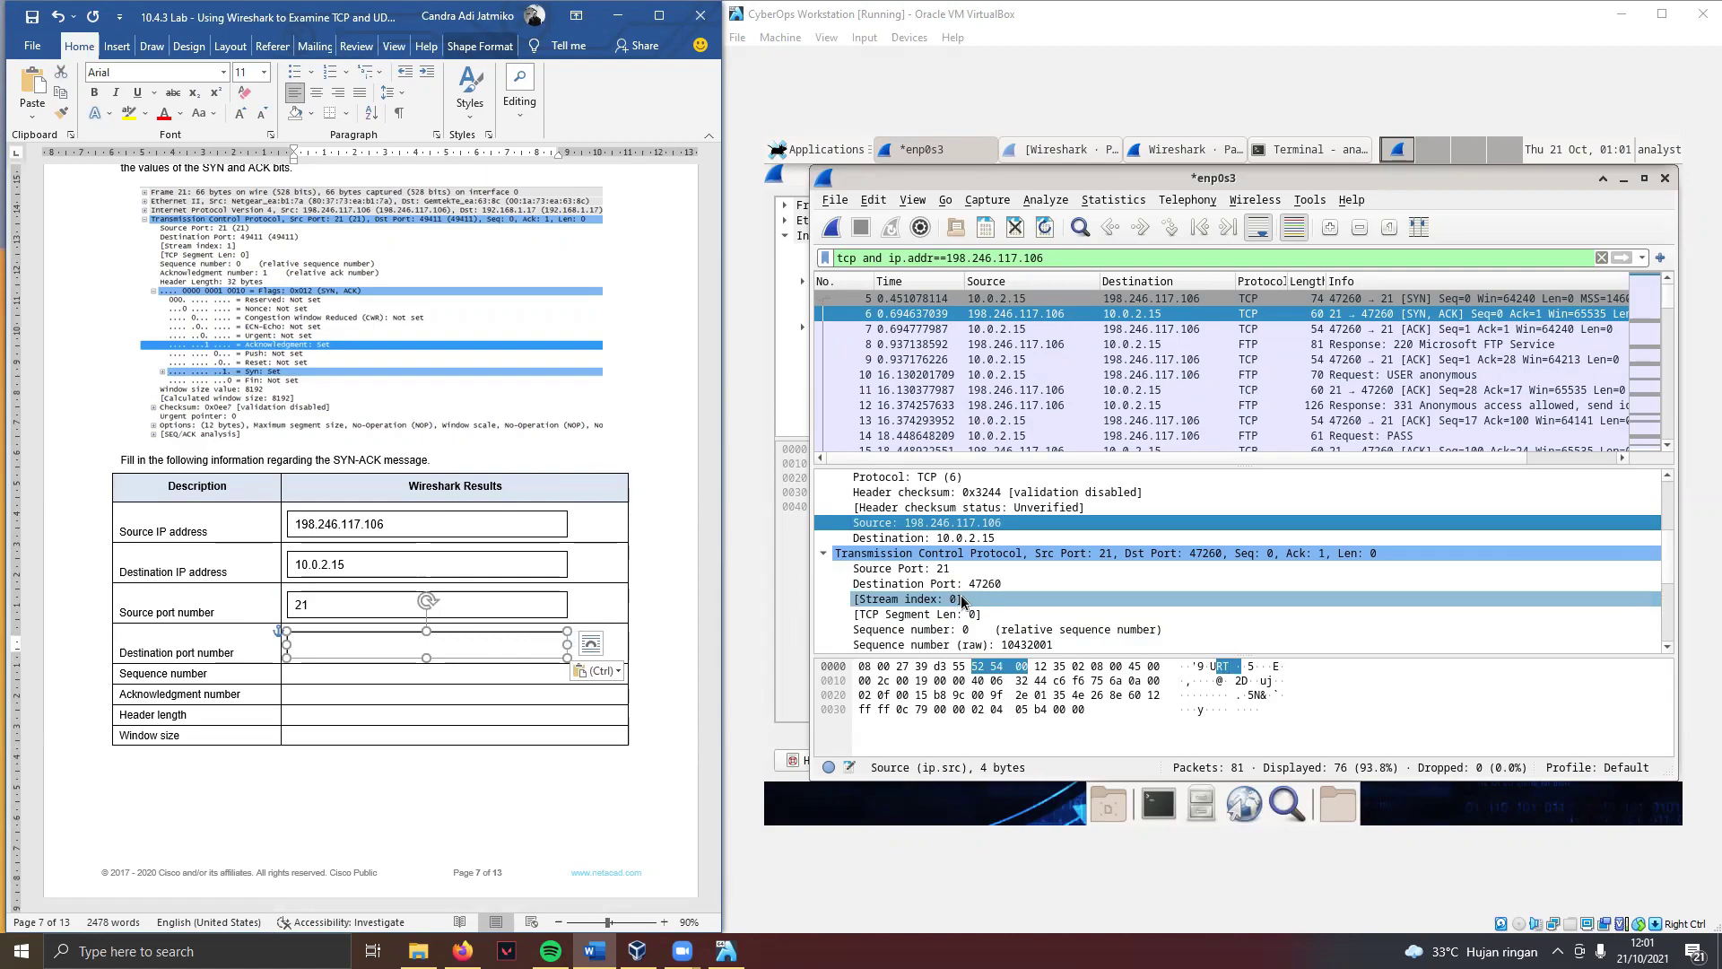
{"action": "type", "text": "47260"}
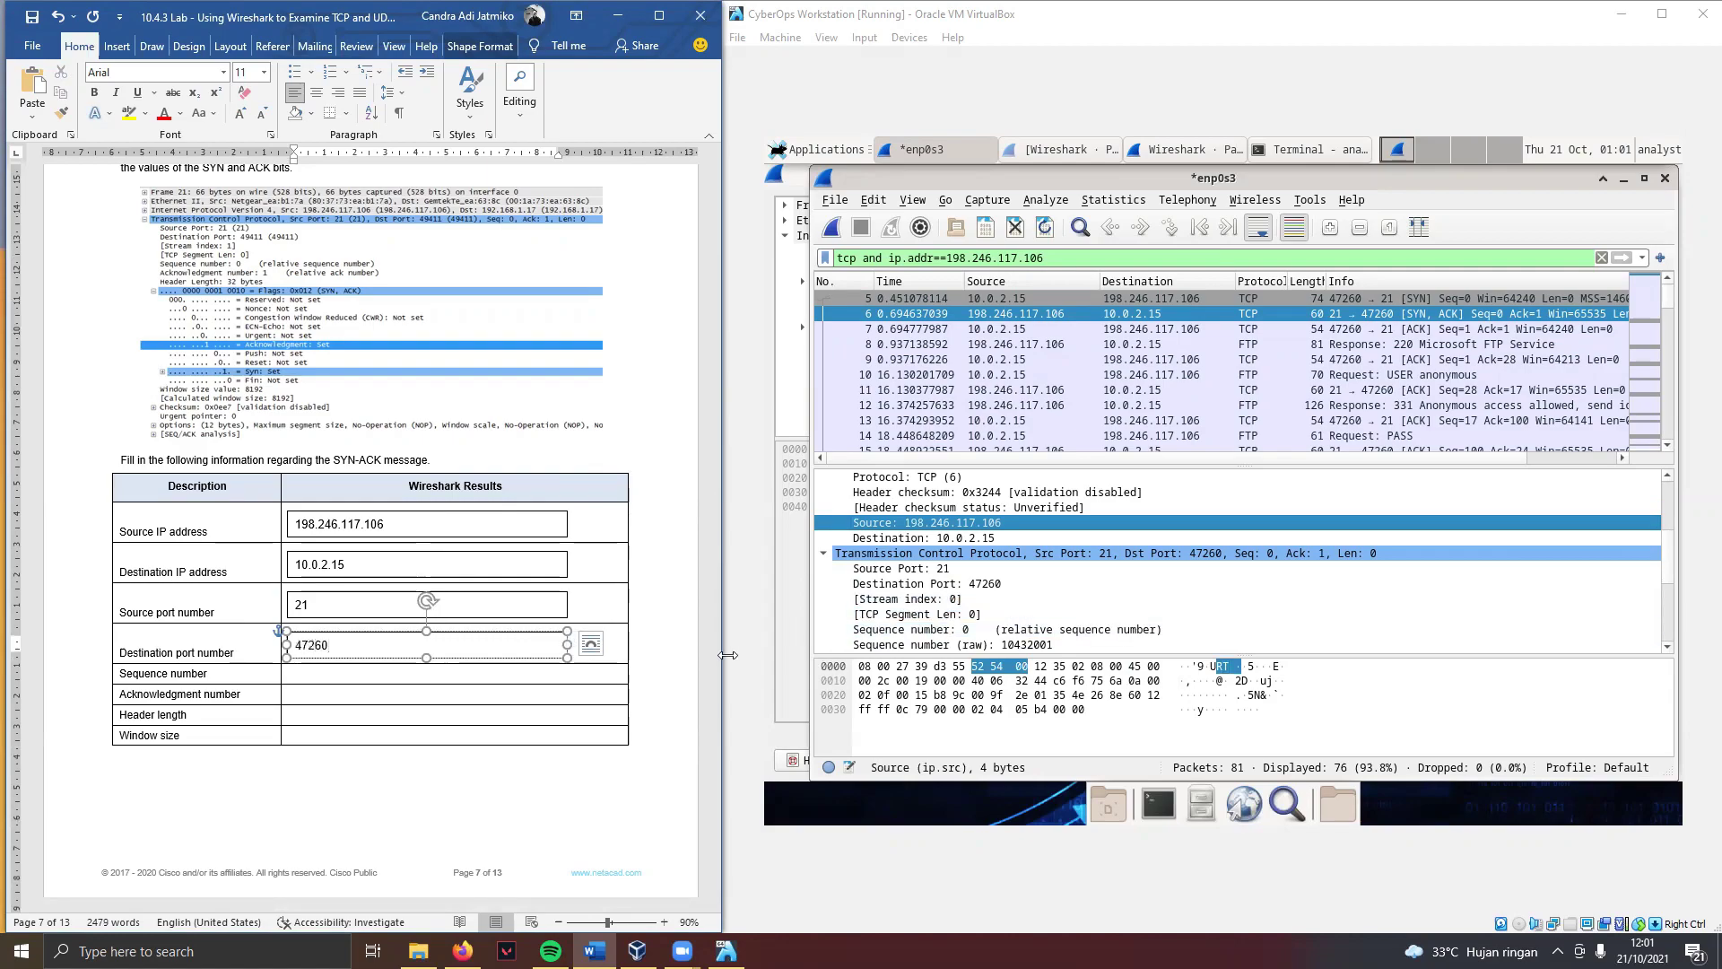
Step: Paste a text box into the SYN-ACK table's Sequence number cell and enter the relative sequence number 0
{"action": "key", "text": "ctrl+v"}
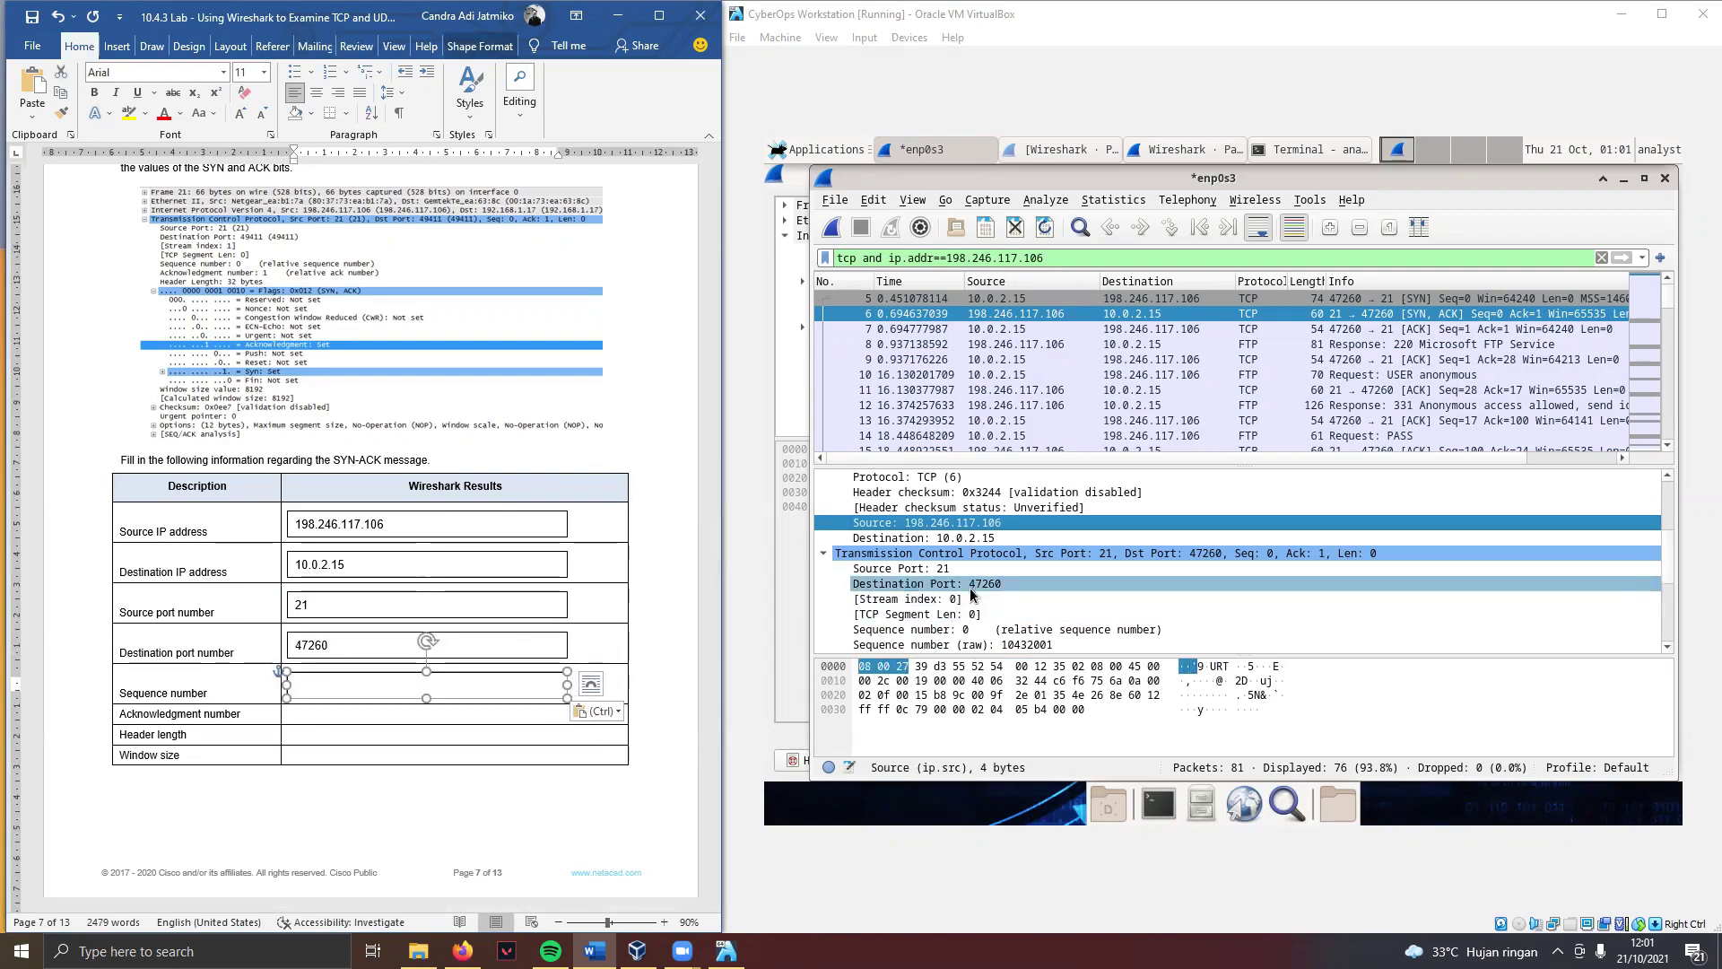
{"action": "left_click", "coordinate": [949, 630]}
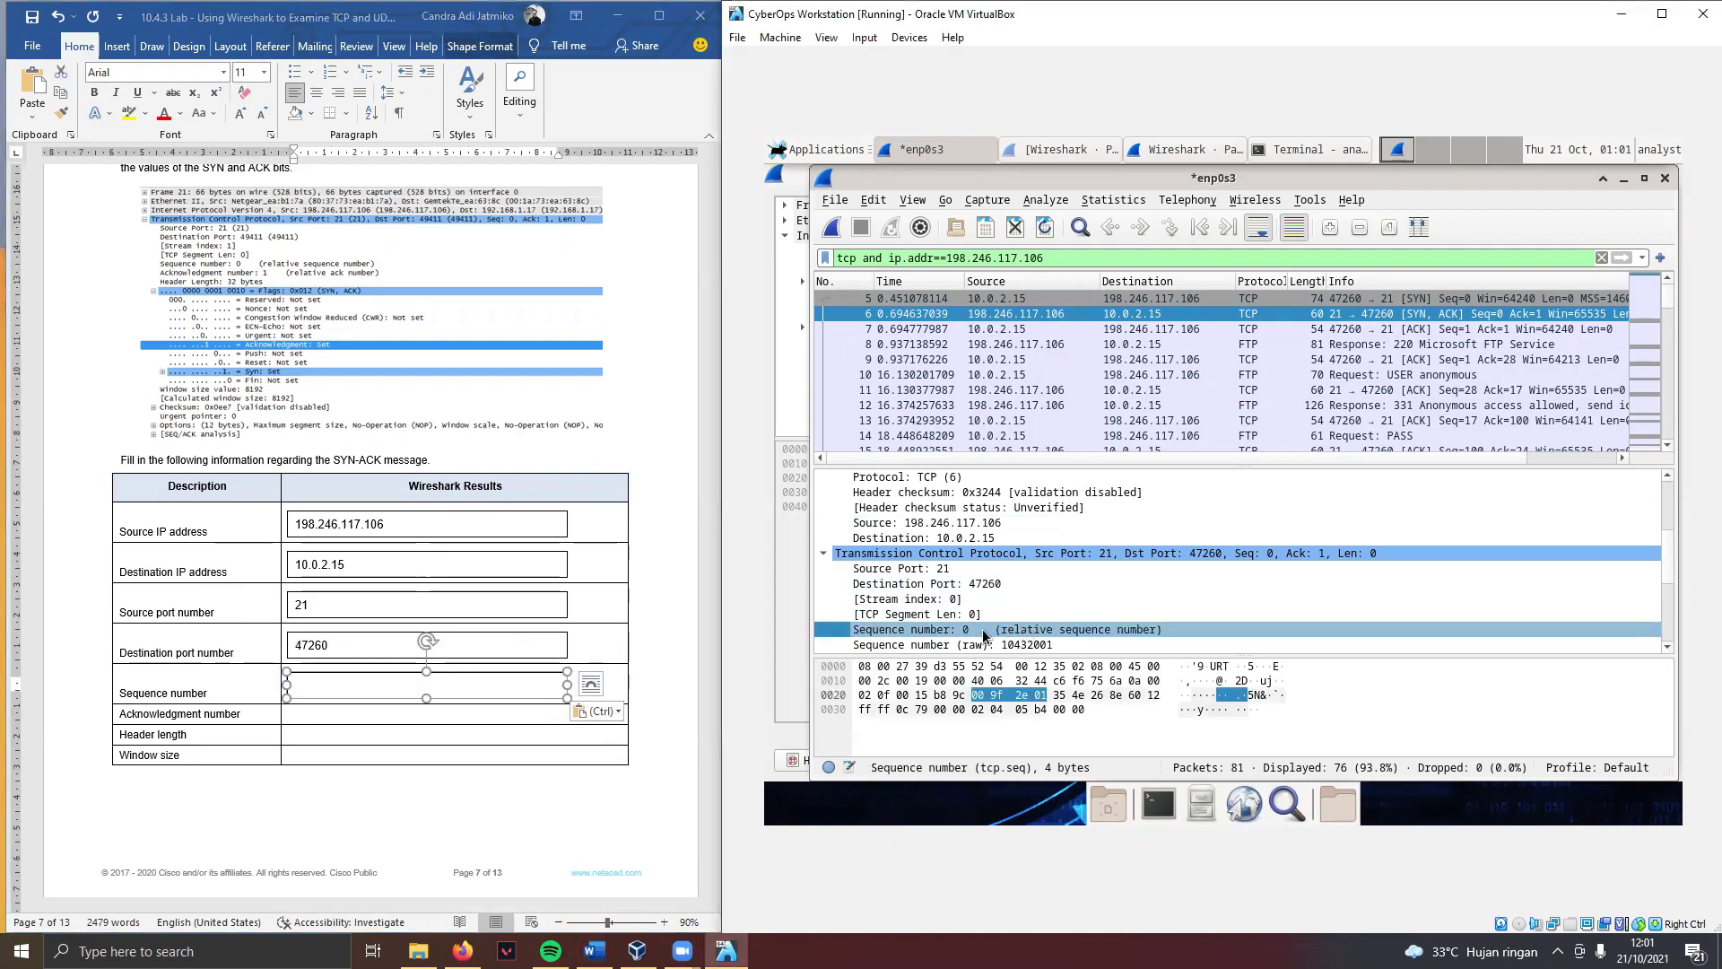
{"action": "left_click", "coordinate": [373, 690]}
{"action": "type", "text": "0"}
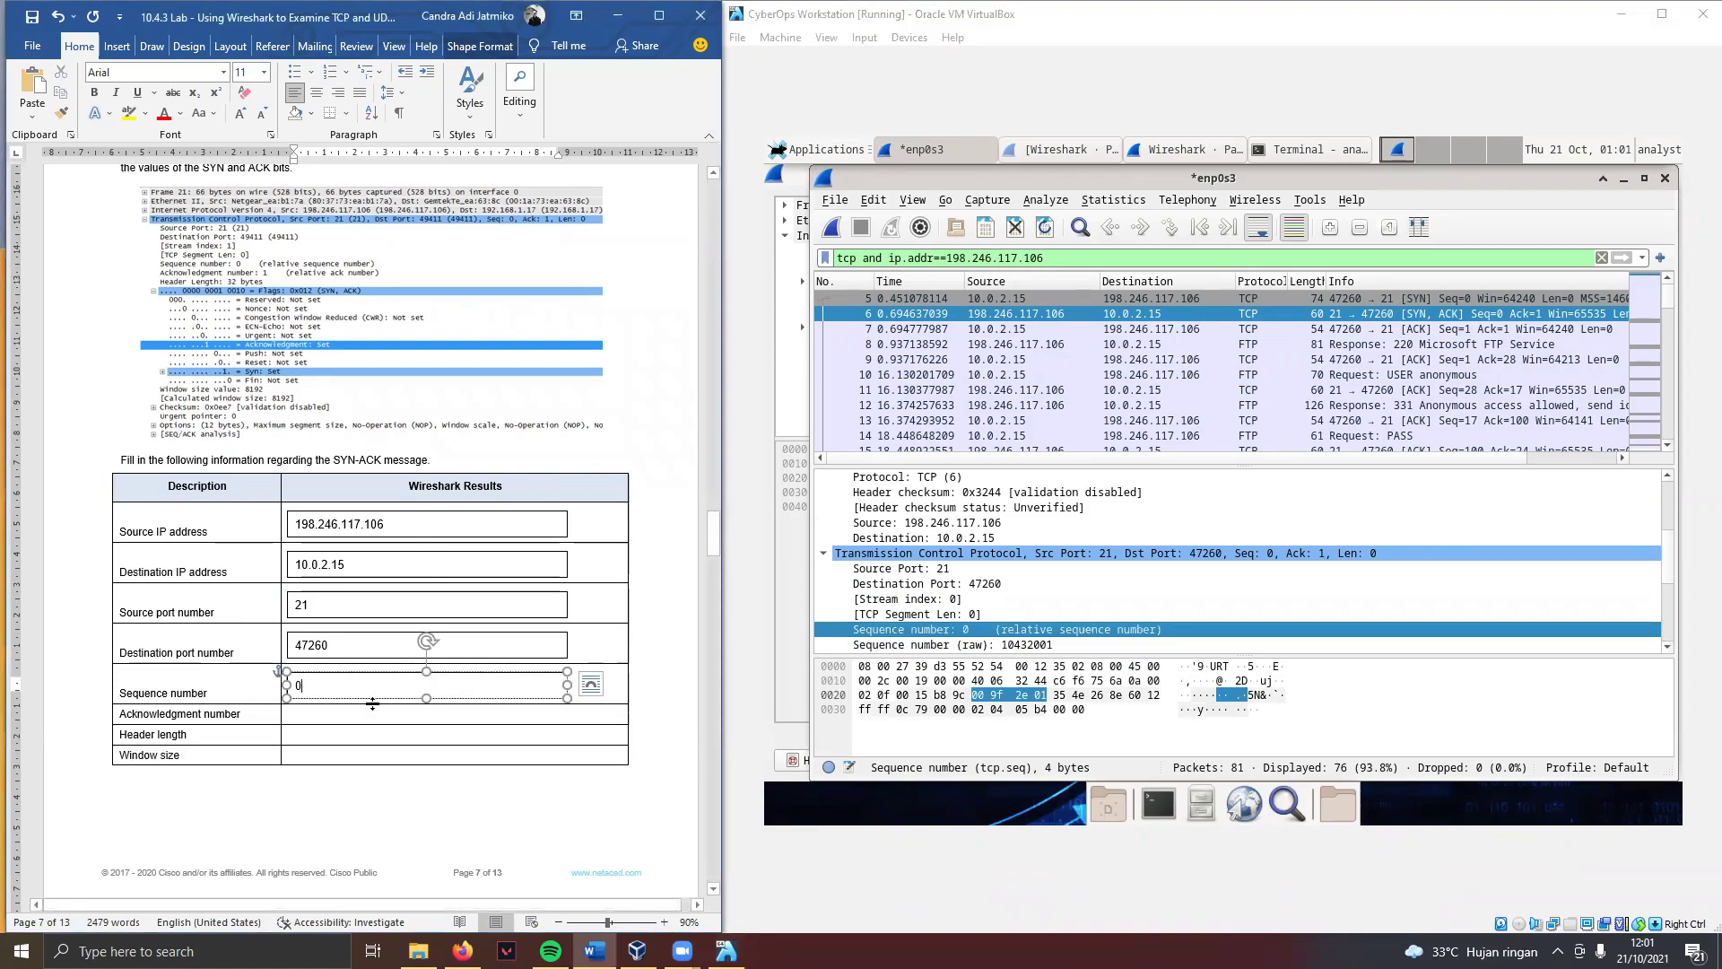
Step: Add a text box in the SYN-ACK table's Acknowledgment number cell and enter the relative acknowledgment number 1 from the packet details
{"action": "left_click", "coordinate": [367, 714]}
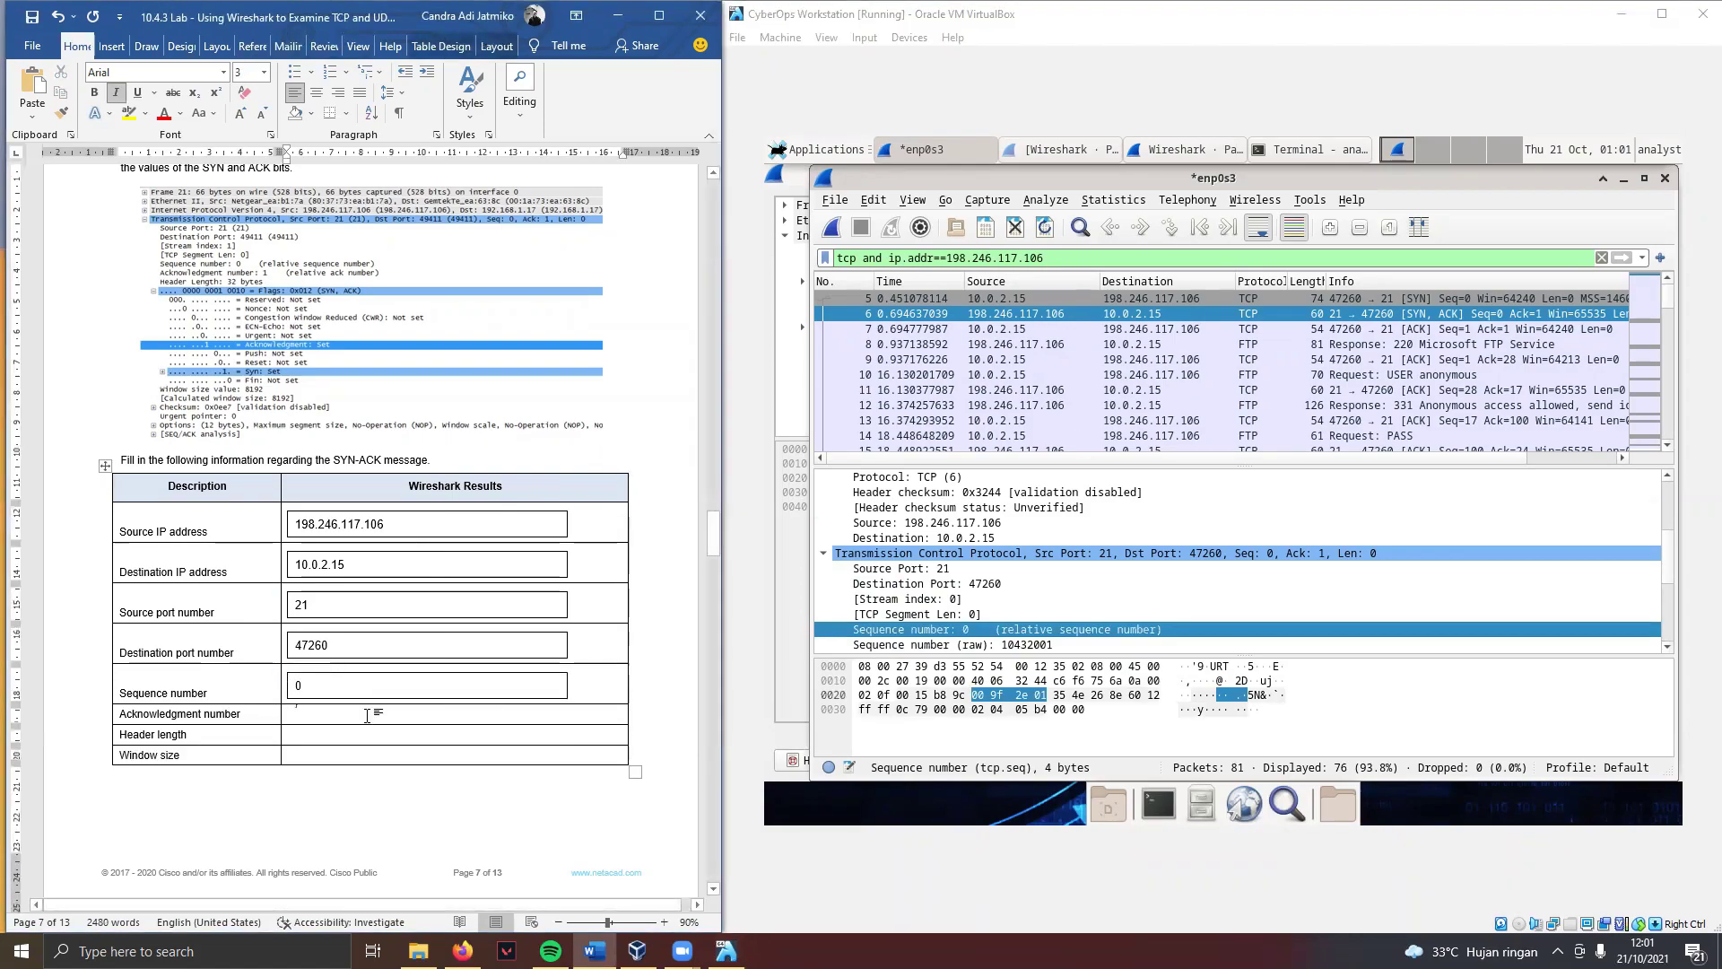
{"action": "key", "text": "ctrl+v"}
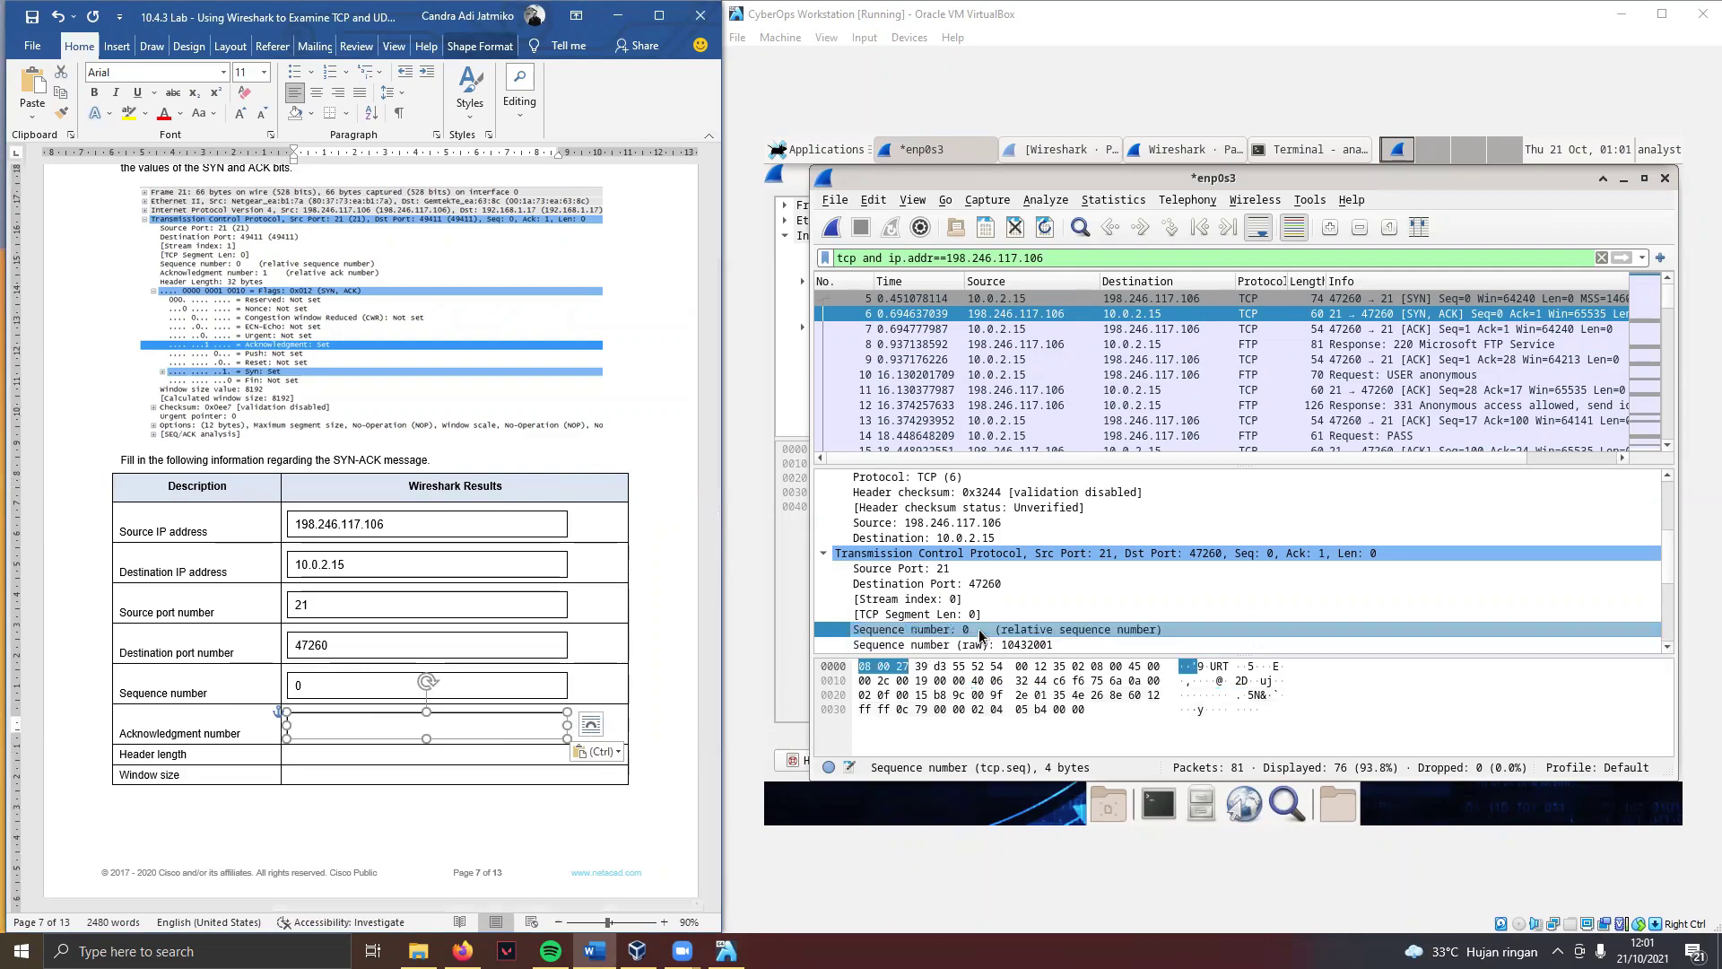
{"action": "left_click", "coordinate": [978, 628]}
{"action": "scroll", "coordinate": [978, 628], "scroll_direction": "down", "scroll_amount": 2}
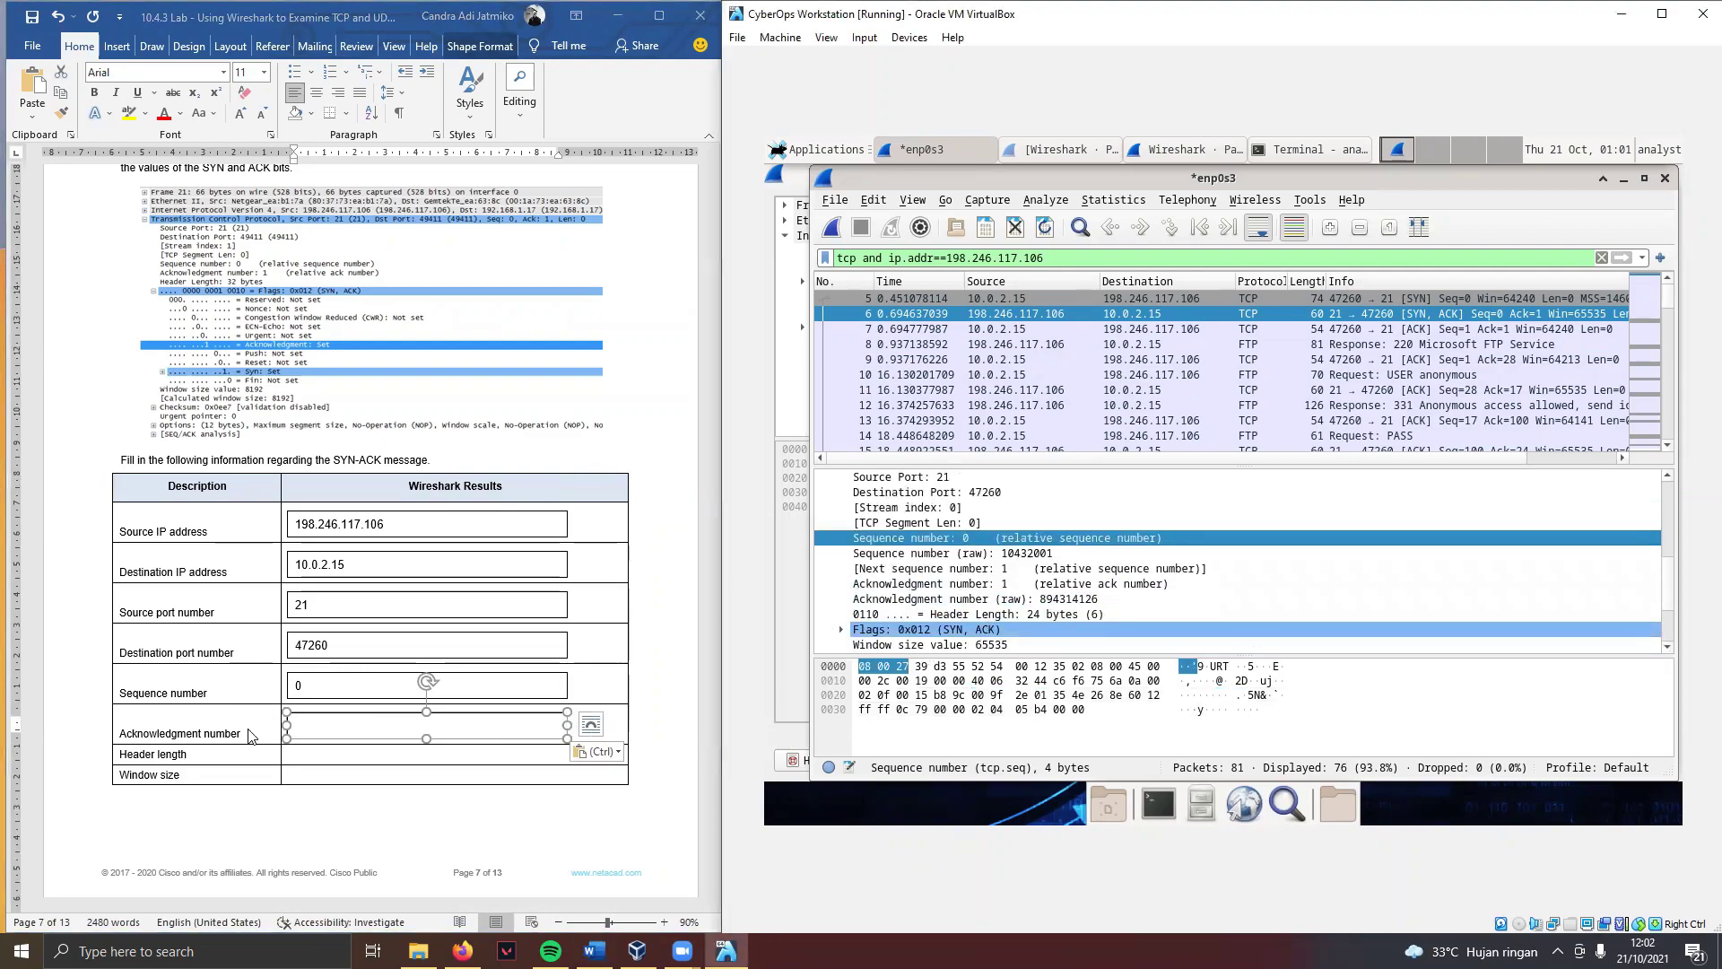
{"action": "type", "text": "1"}
{"action": "left_click", "coordinate": [343, 726]}
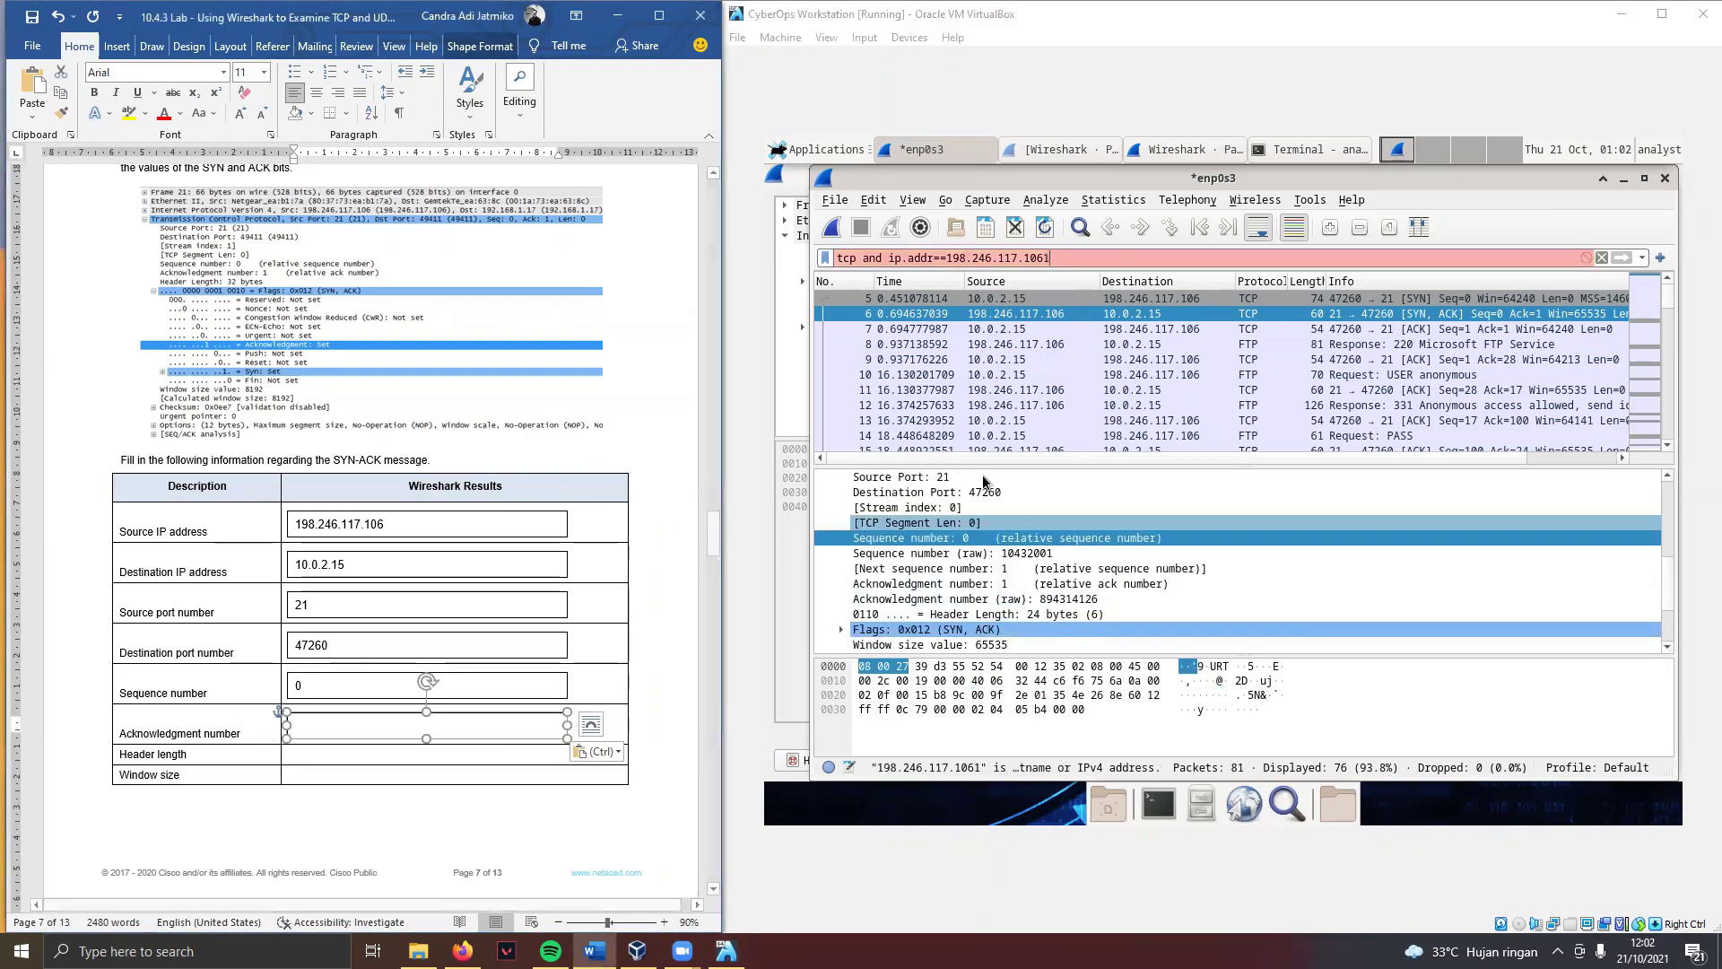
{"action": "key", "text": "BackSpace"}
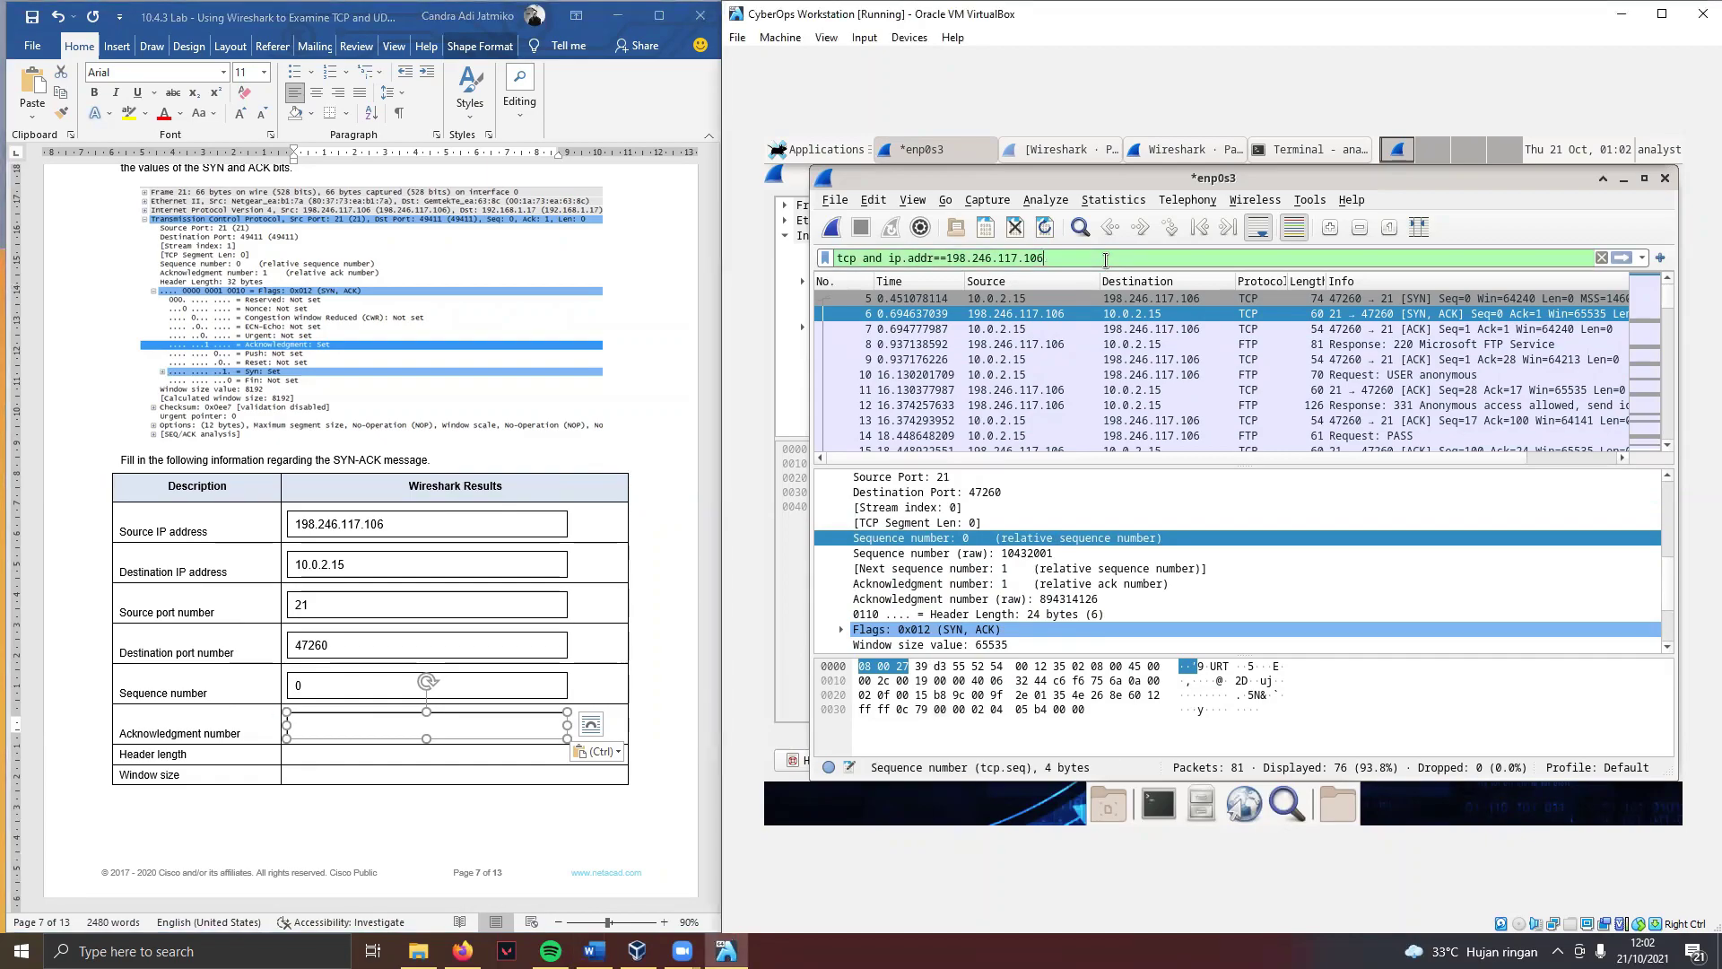
{"action": "left_click", "coordinate": [332, 728]}
{"action": "type", "text": "1"}
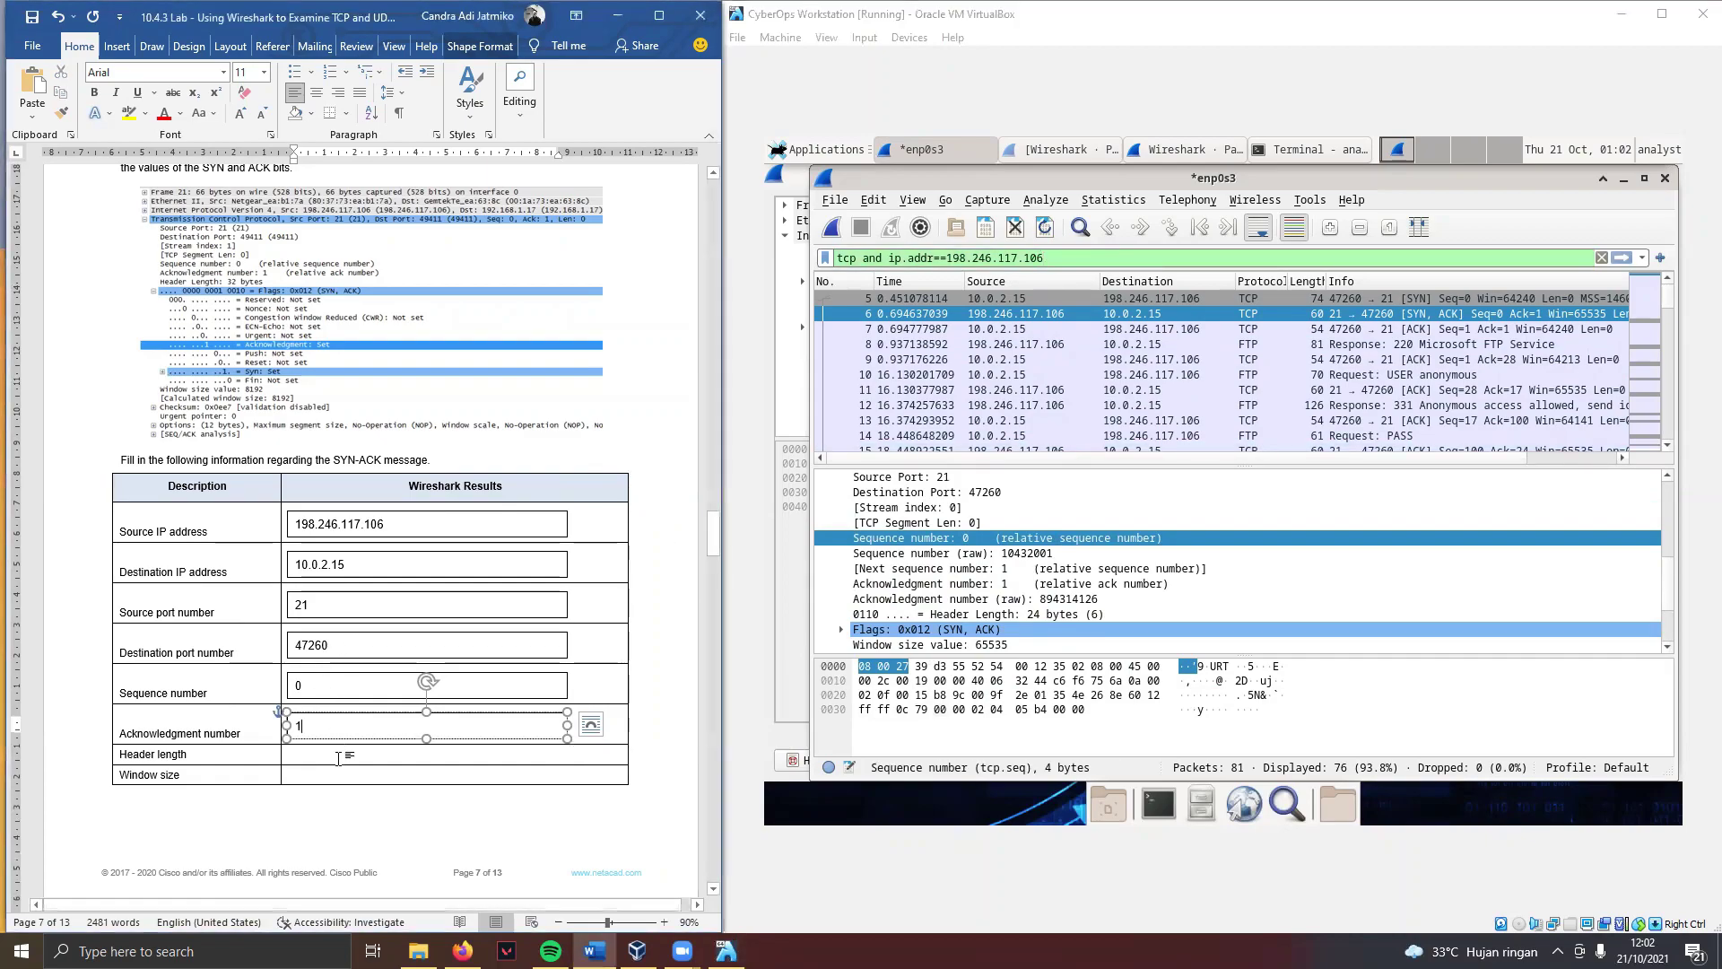
Step: Paste a text box into the SYN-ACK table's Header length cell and enter 24 bytes
{"action": "left_click", "coordinate": [345, 754]}
{"action": "key", "text": "ctrl+v"}
{"action": "left_click", "coordinate": [366, 762]}
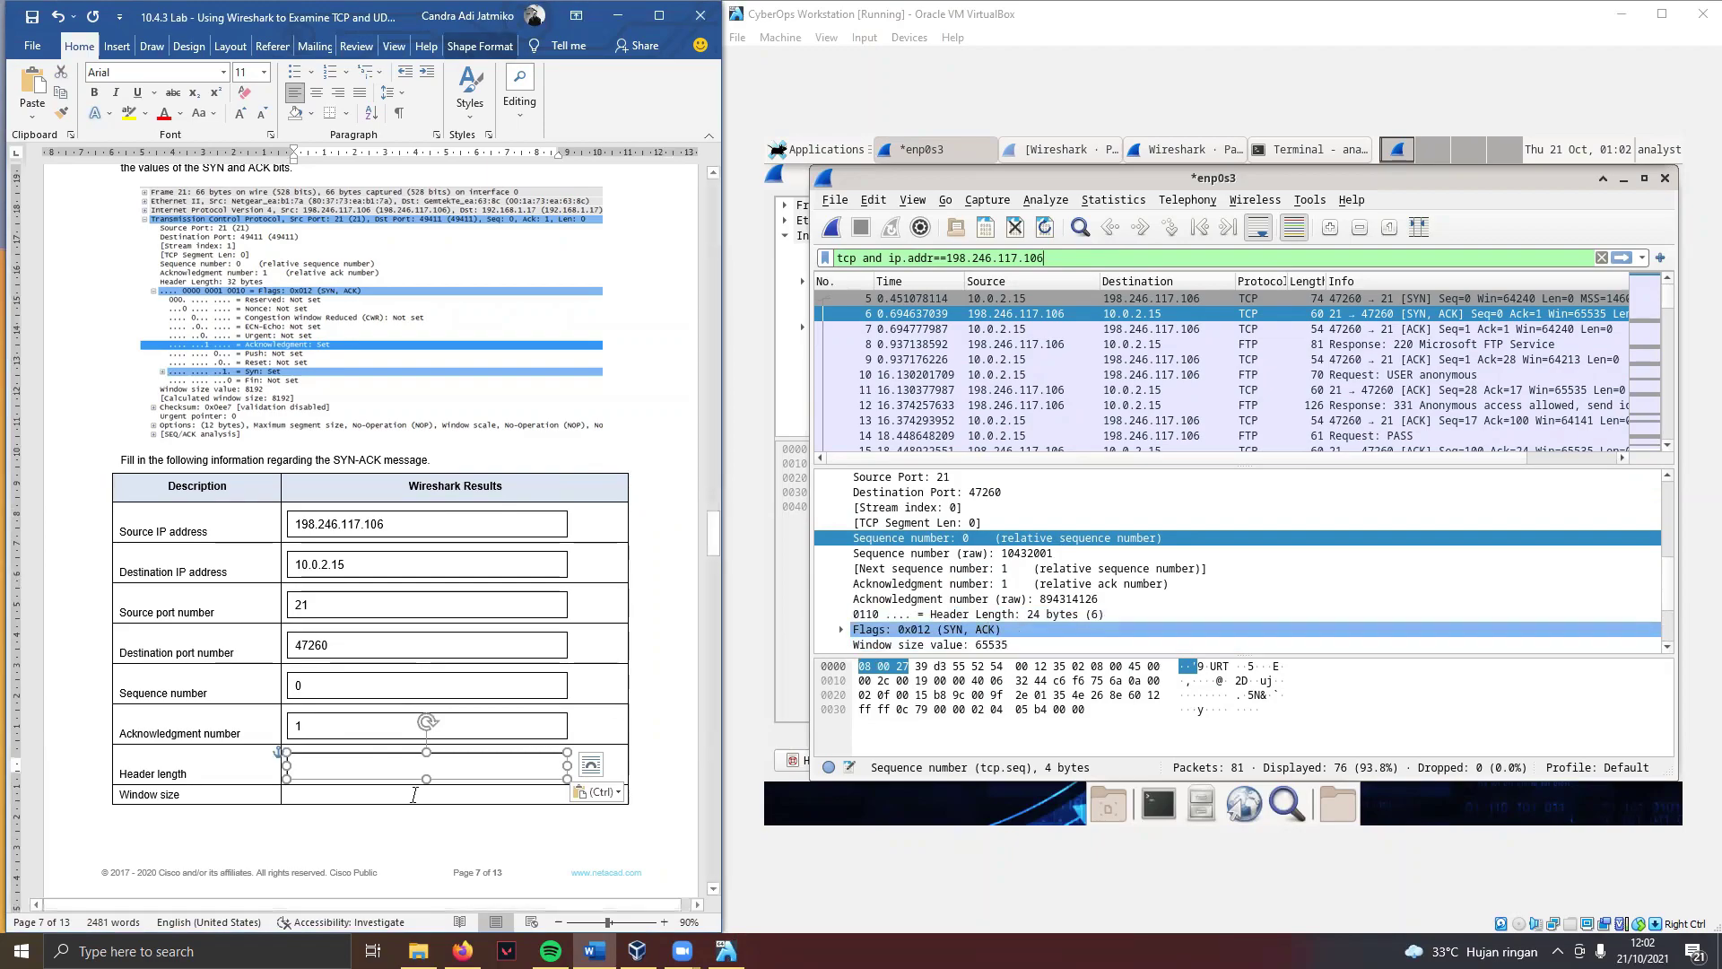
{"action": "left_click", "coordinate": [334, 767]}
{"action": "type", "text": "2"}
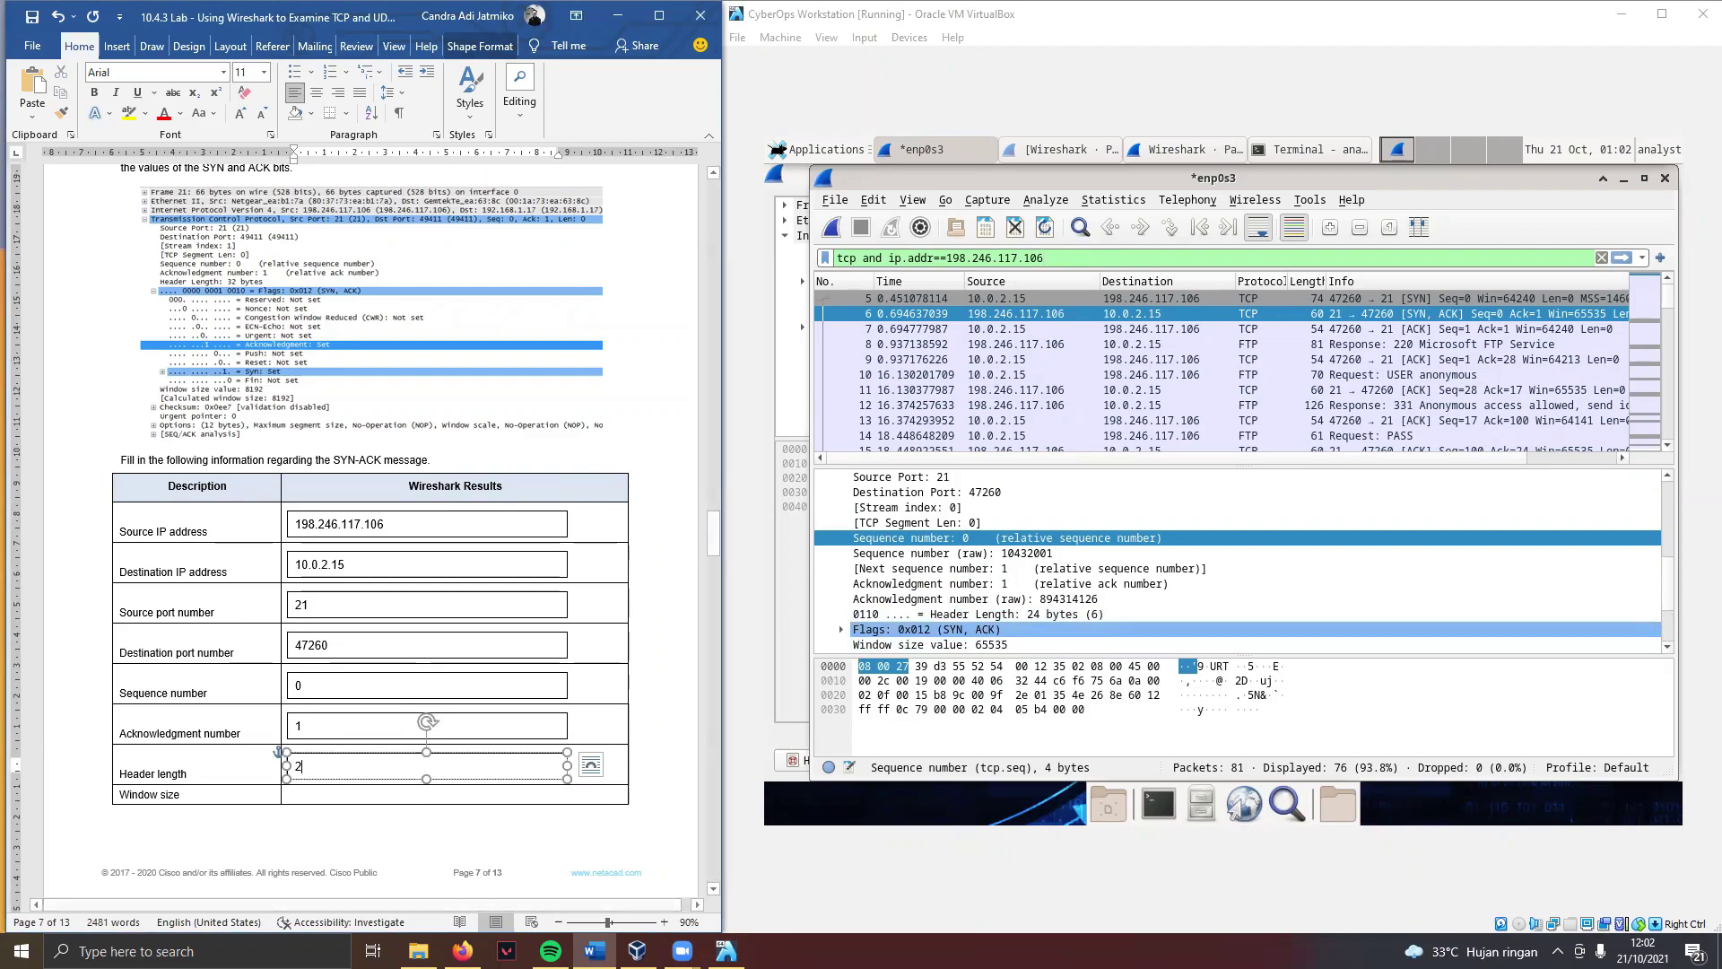
{"action": "type", "text": "4 bytes"}
Step: Paste a text box into the SYN-ACK table's Window size cell and enter 65535
{"action": "left_click", "coordinate": [310, 796]}
{"action": "key", "text": "ctrl+v"}
{"action": "scroll", "coordinate": [351, 804], "scroll_direction": "down", "scroll_amount": 2}
{"action": "scroll", "coordinate": [351, 805], "scroll_direction": "down", "scroll_amount": 3}
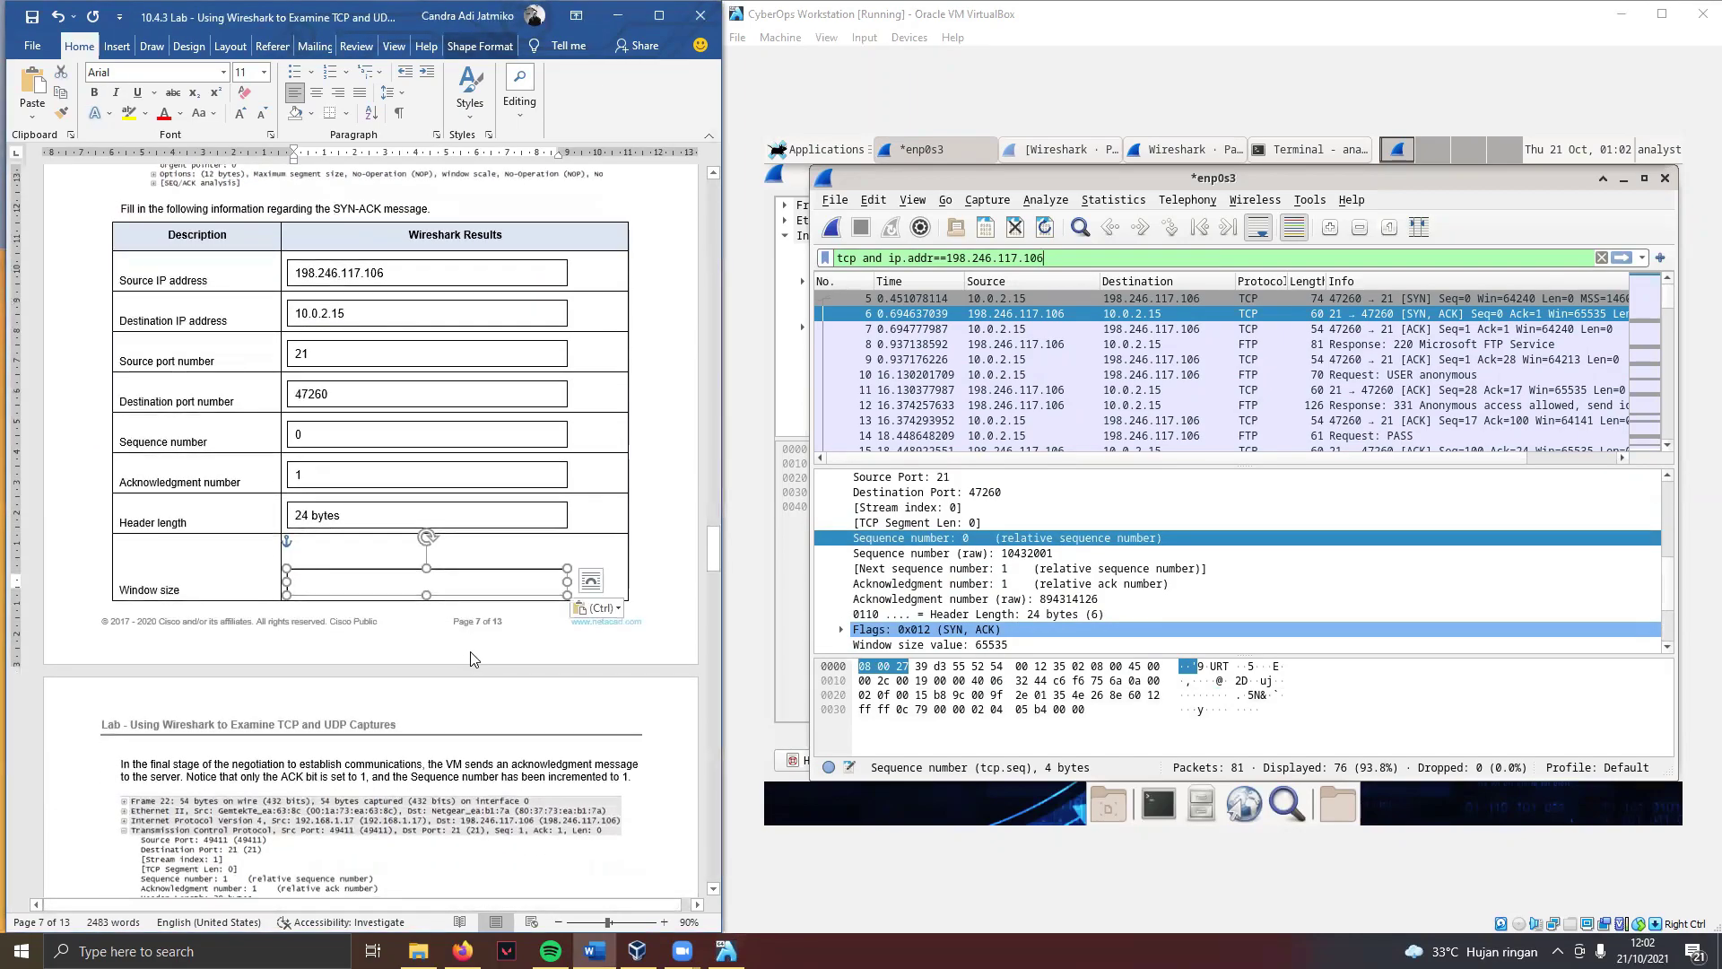
{"action": "type", "text": "655"}
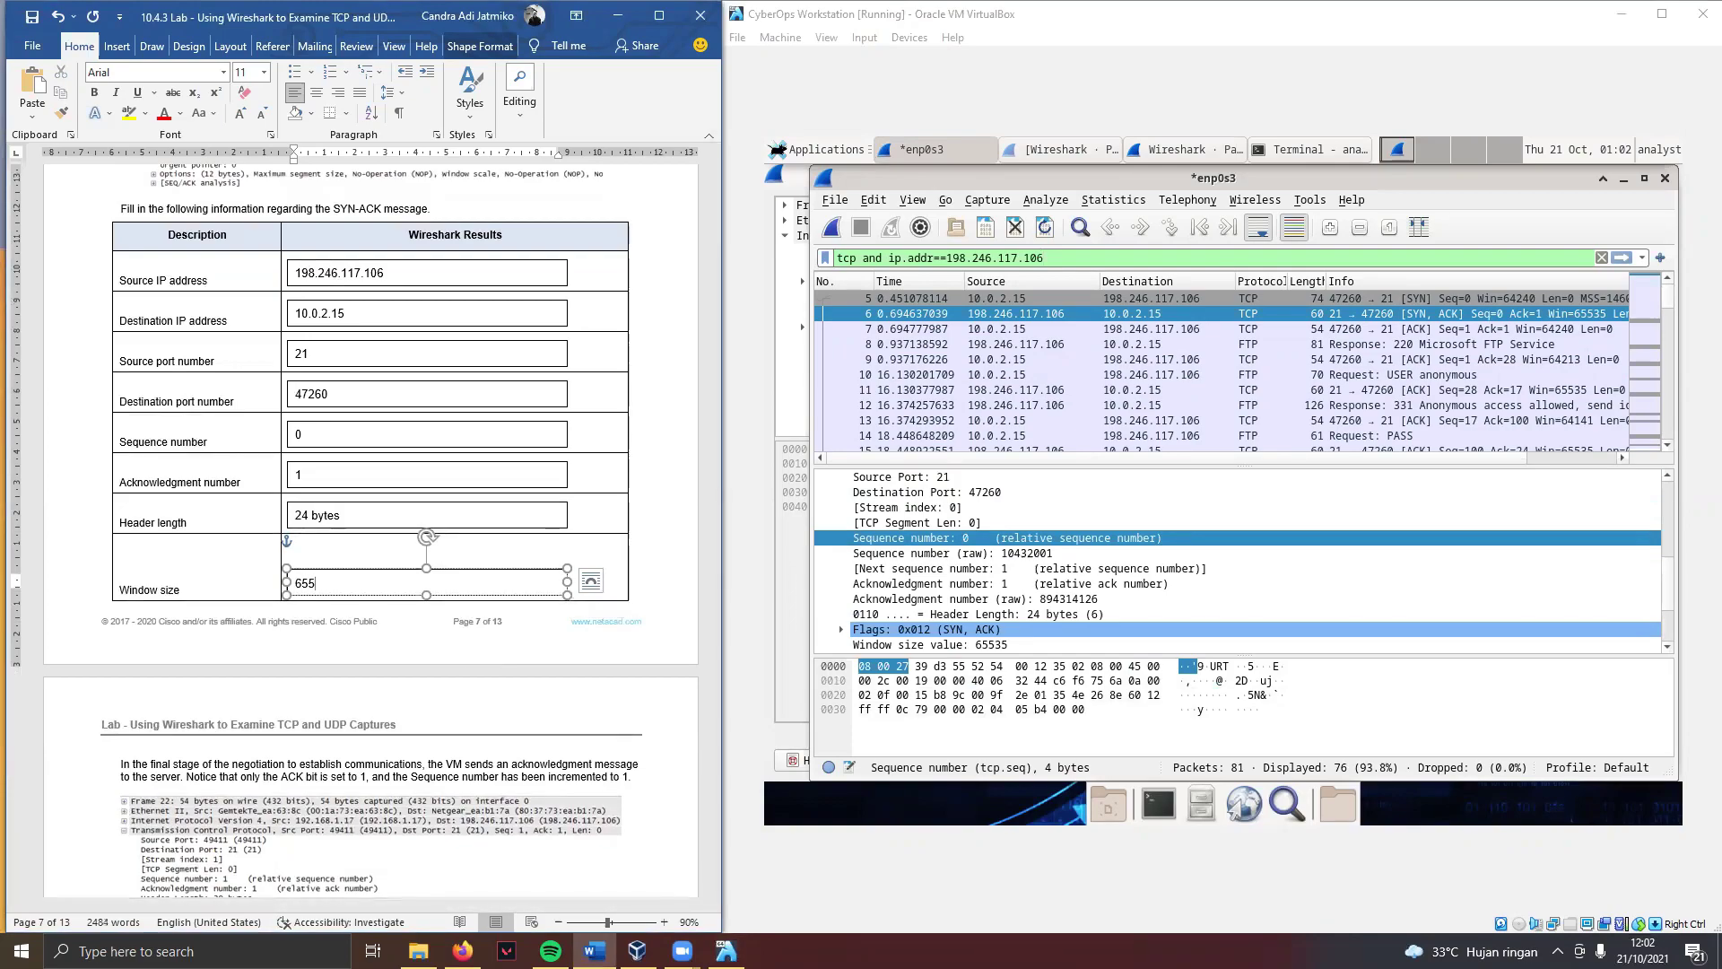
{"action": "type", "text": "35"}
Step: Go to the lab guide's ACK results table and select ACK packet 7 in the capture's packet list
{"action": "scroll", "coordinate": [719, 570], "scroll_direction": "down", "scroll_amount": 5}
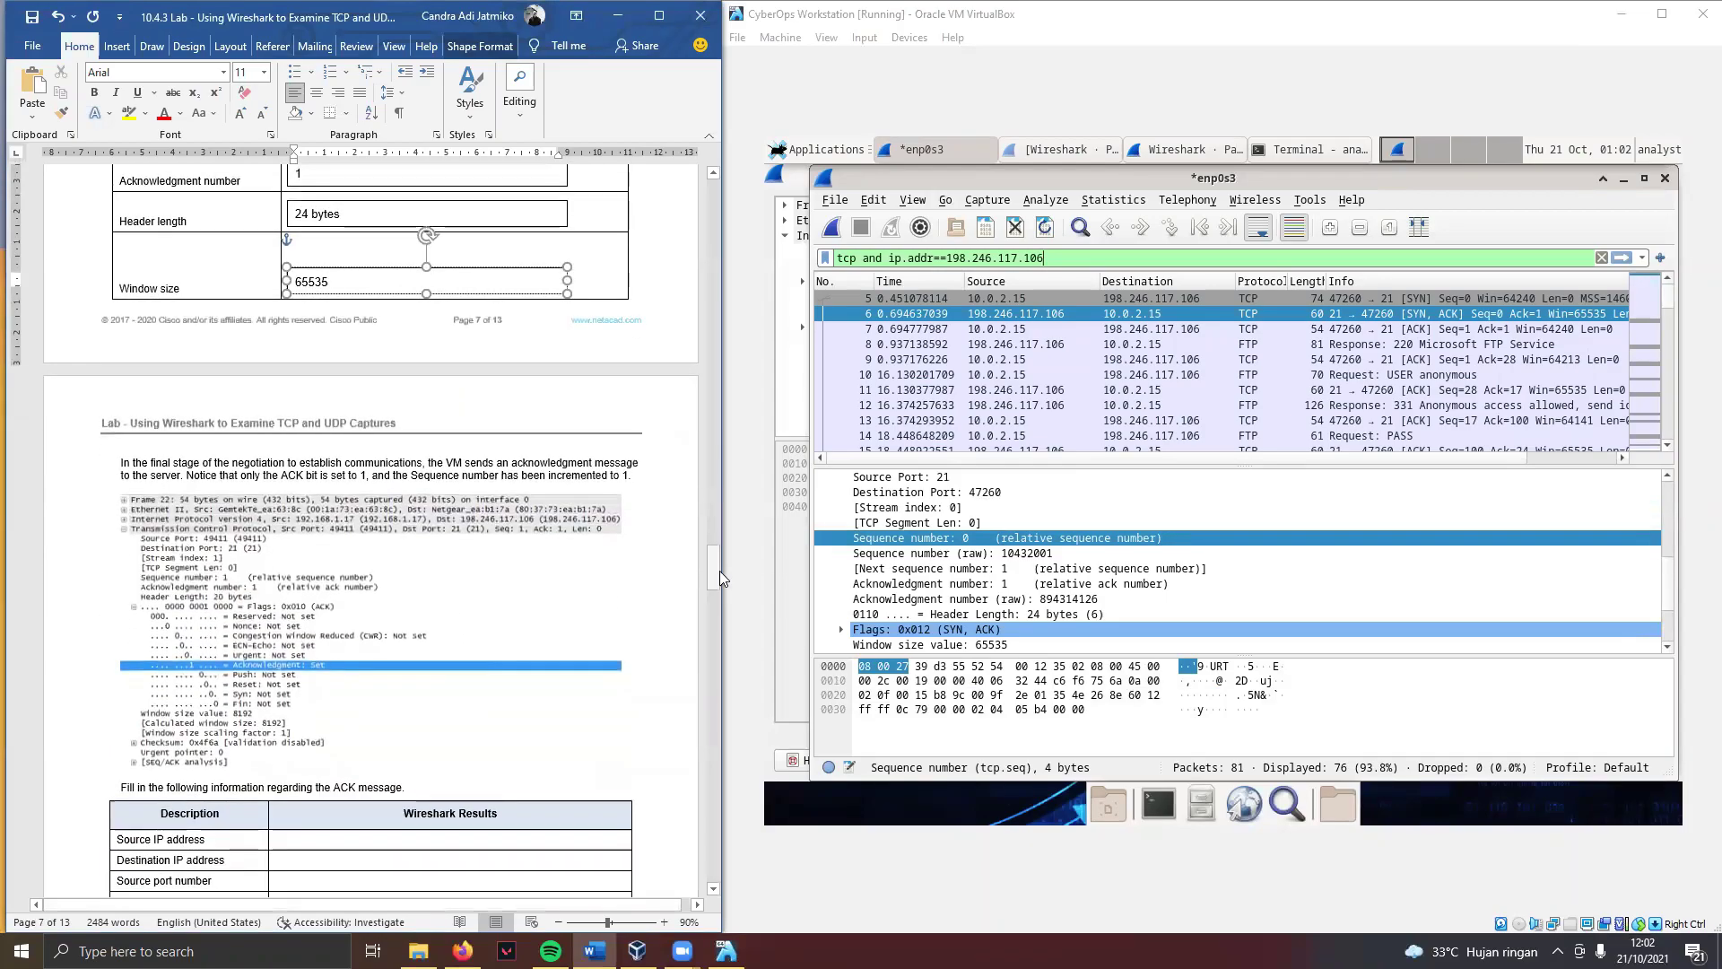
{"action": "left_click", "coordinate": [790, 547]}
{"action": "scroll", "coordinate": [569, 572], "scroll_direction": "down", "scroll_amount": 3}
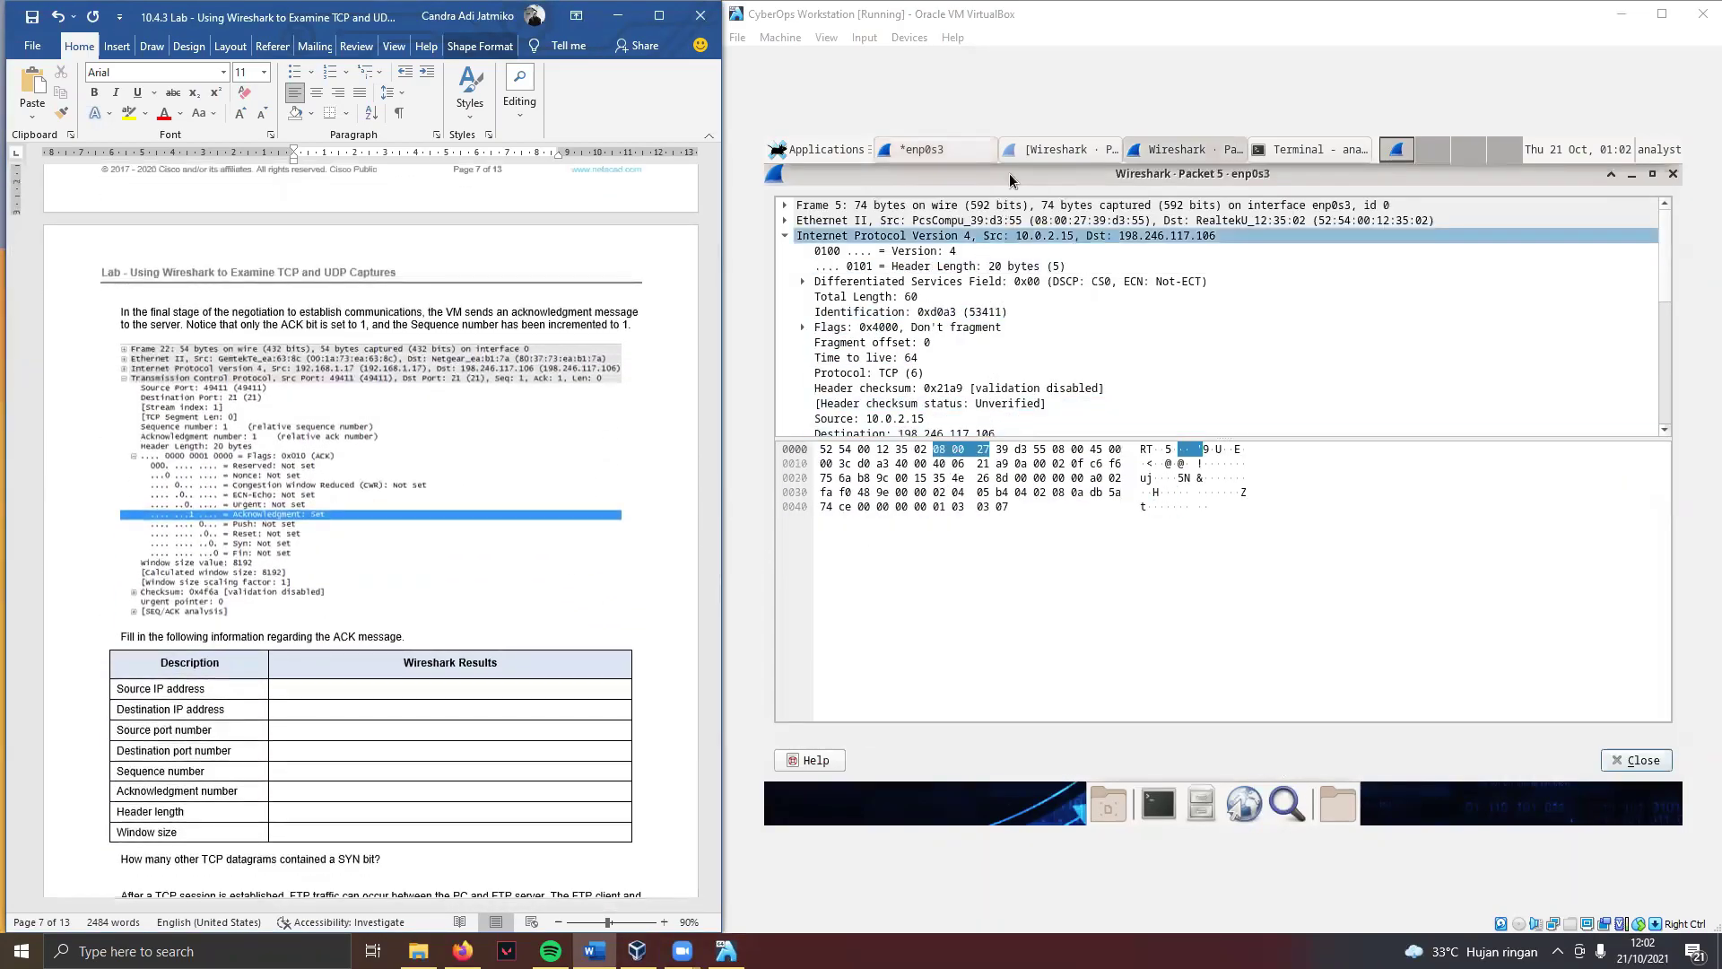
{"action": "left_click", "coordinate": [937, 149]}
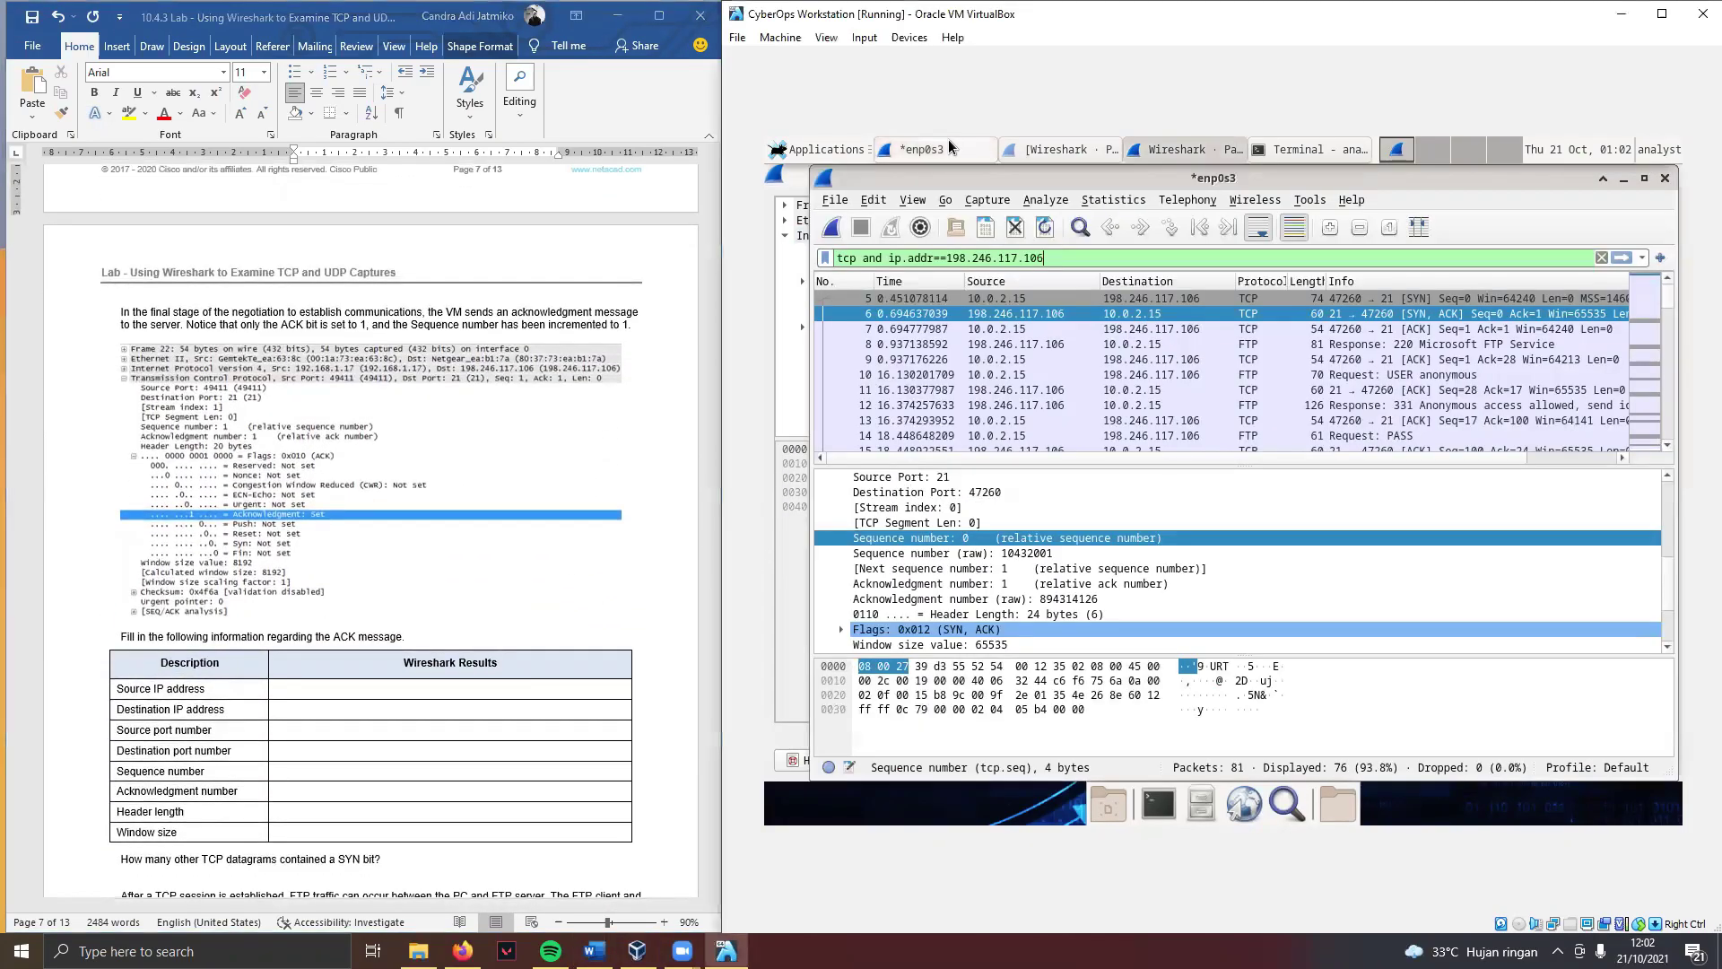
{"action": "left_click", "coordinate": [928, 327]}
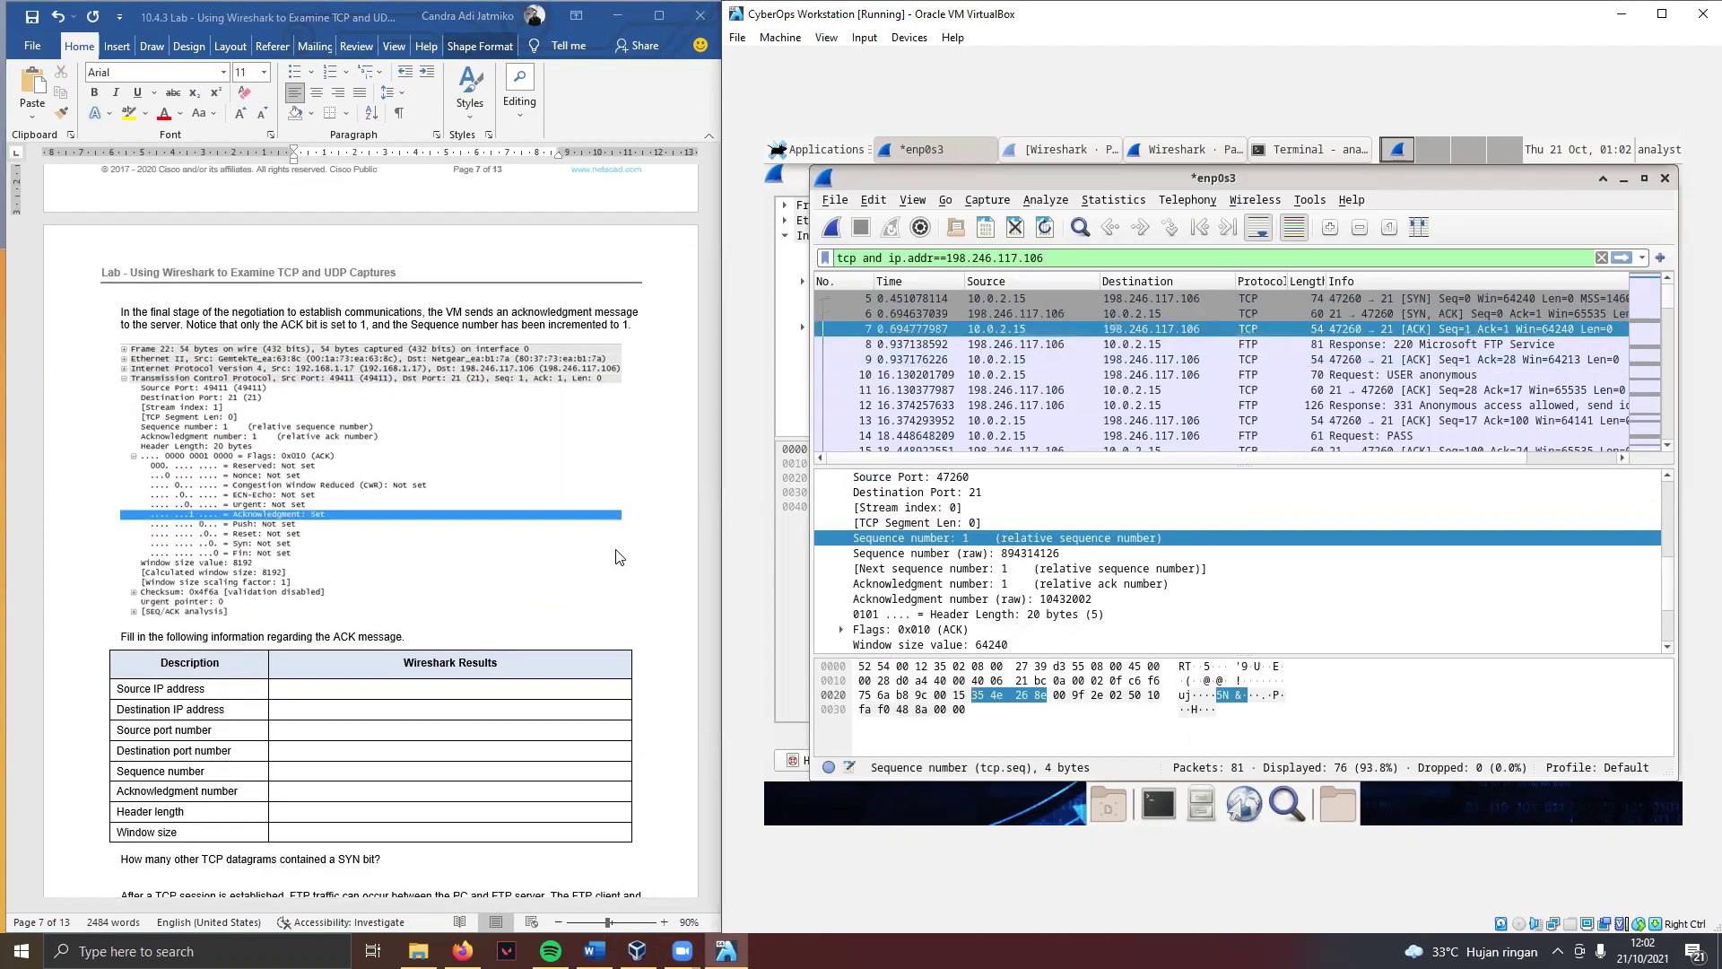
Step: Bring the whole ACK results table into view, open ACK packet 7 in its own window and return to the capture window
{"action": "scroll", "coordinate": [387, 632], "scroll_direction": "down", "scroll_amount": 3}
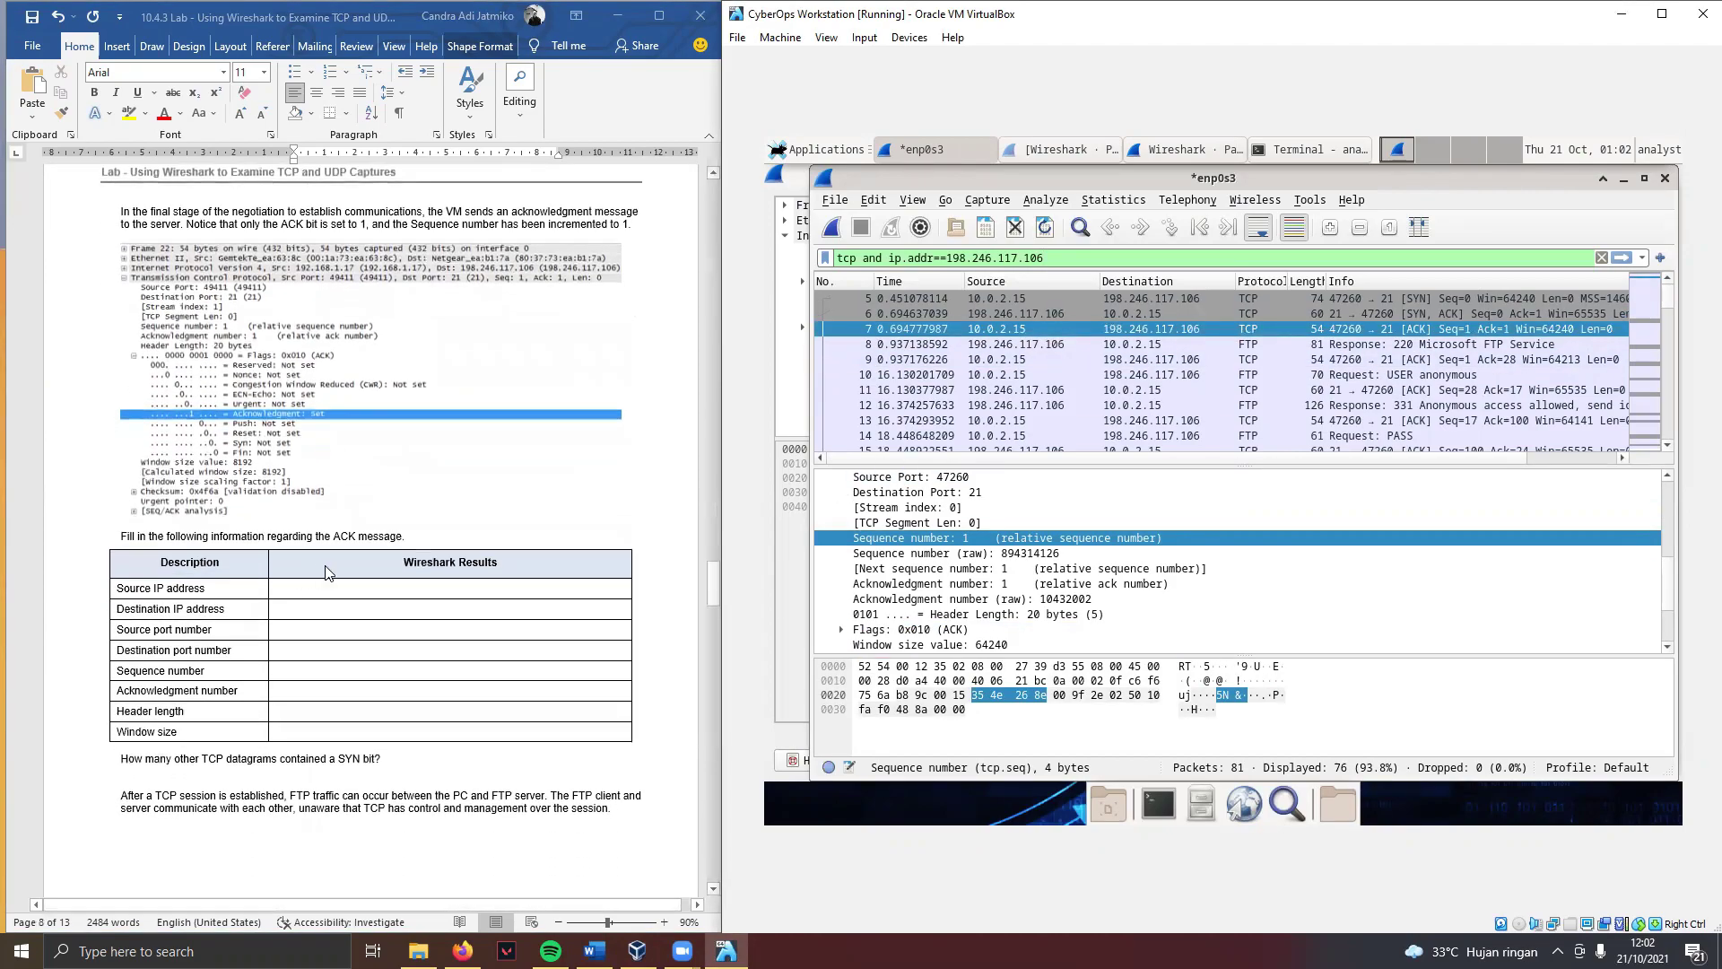
{"action": "scroll", "coordinate": [444, 573], "scroll_direction": "down", "scroll_amount": 1}
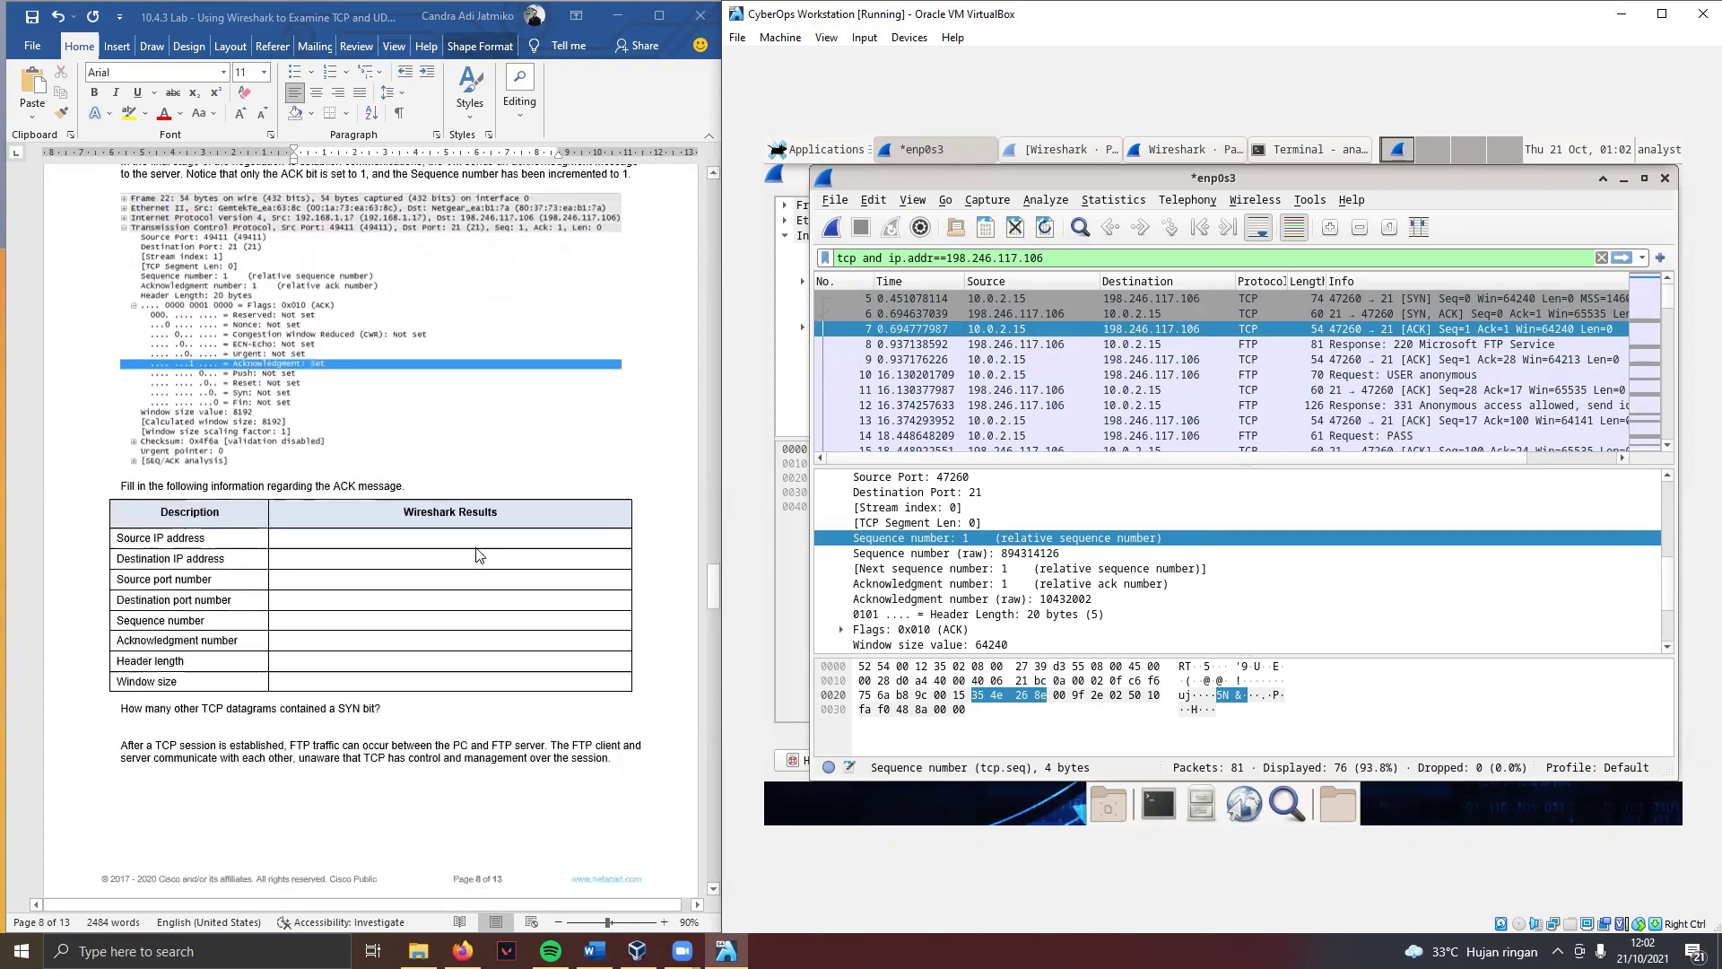
{"action": "left_click", "coordinate": [1157, 523]}
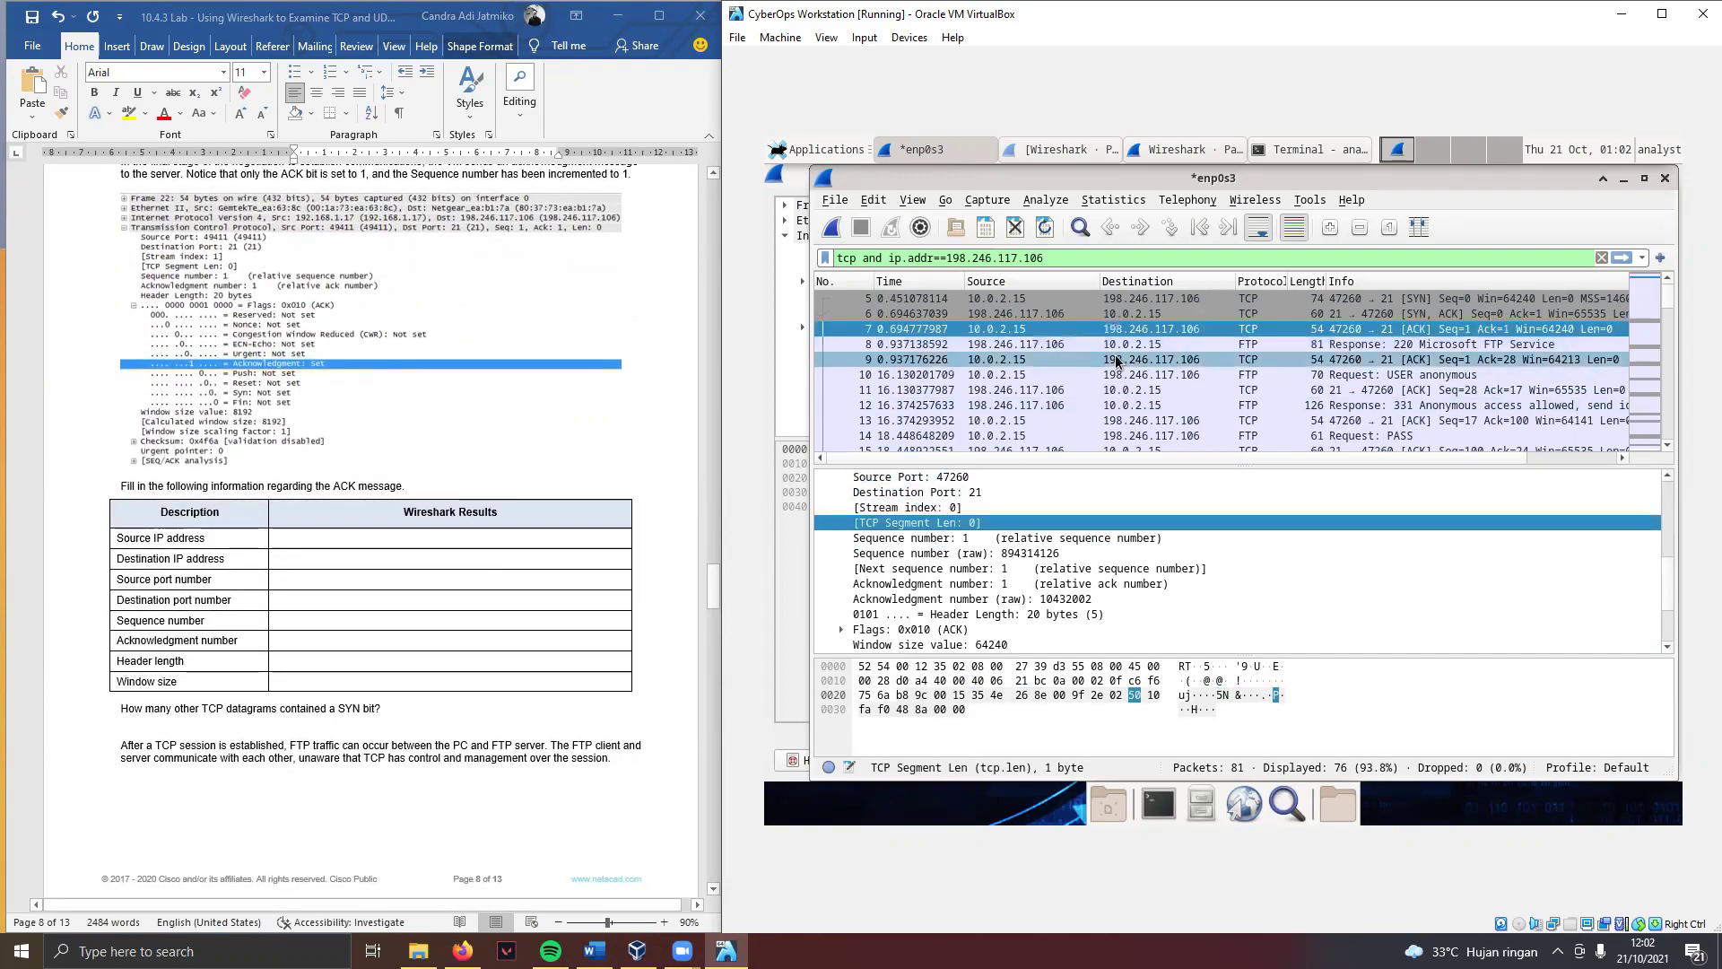
{"action": "double_click", "coordinate": [1094, 328]}
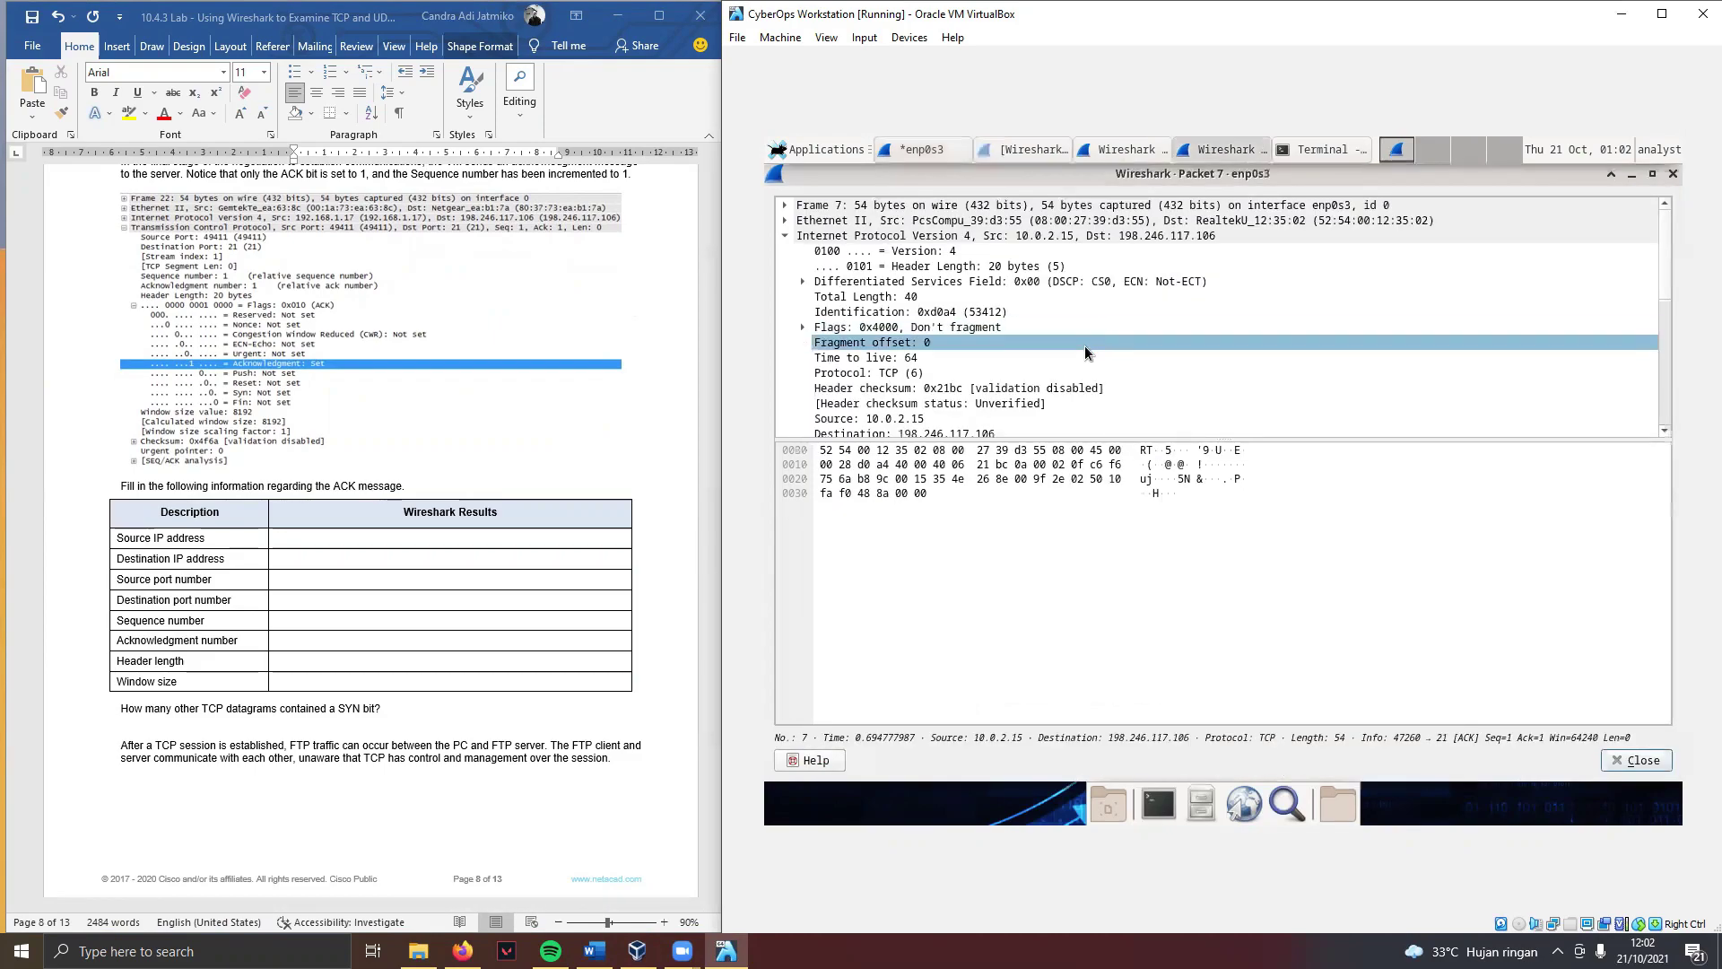
{"action": "left_click", "coordinate": [919, 150]}
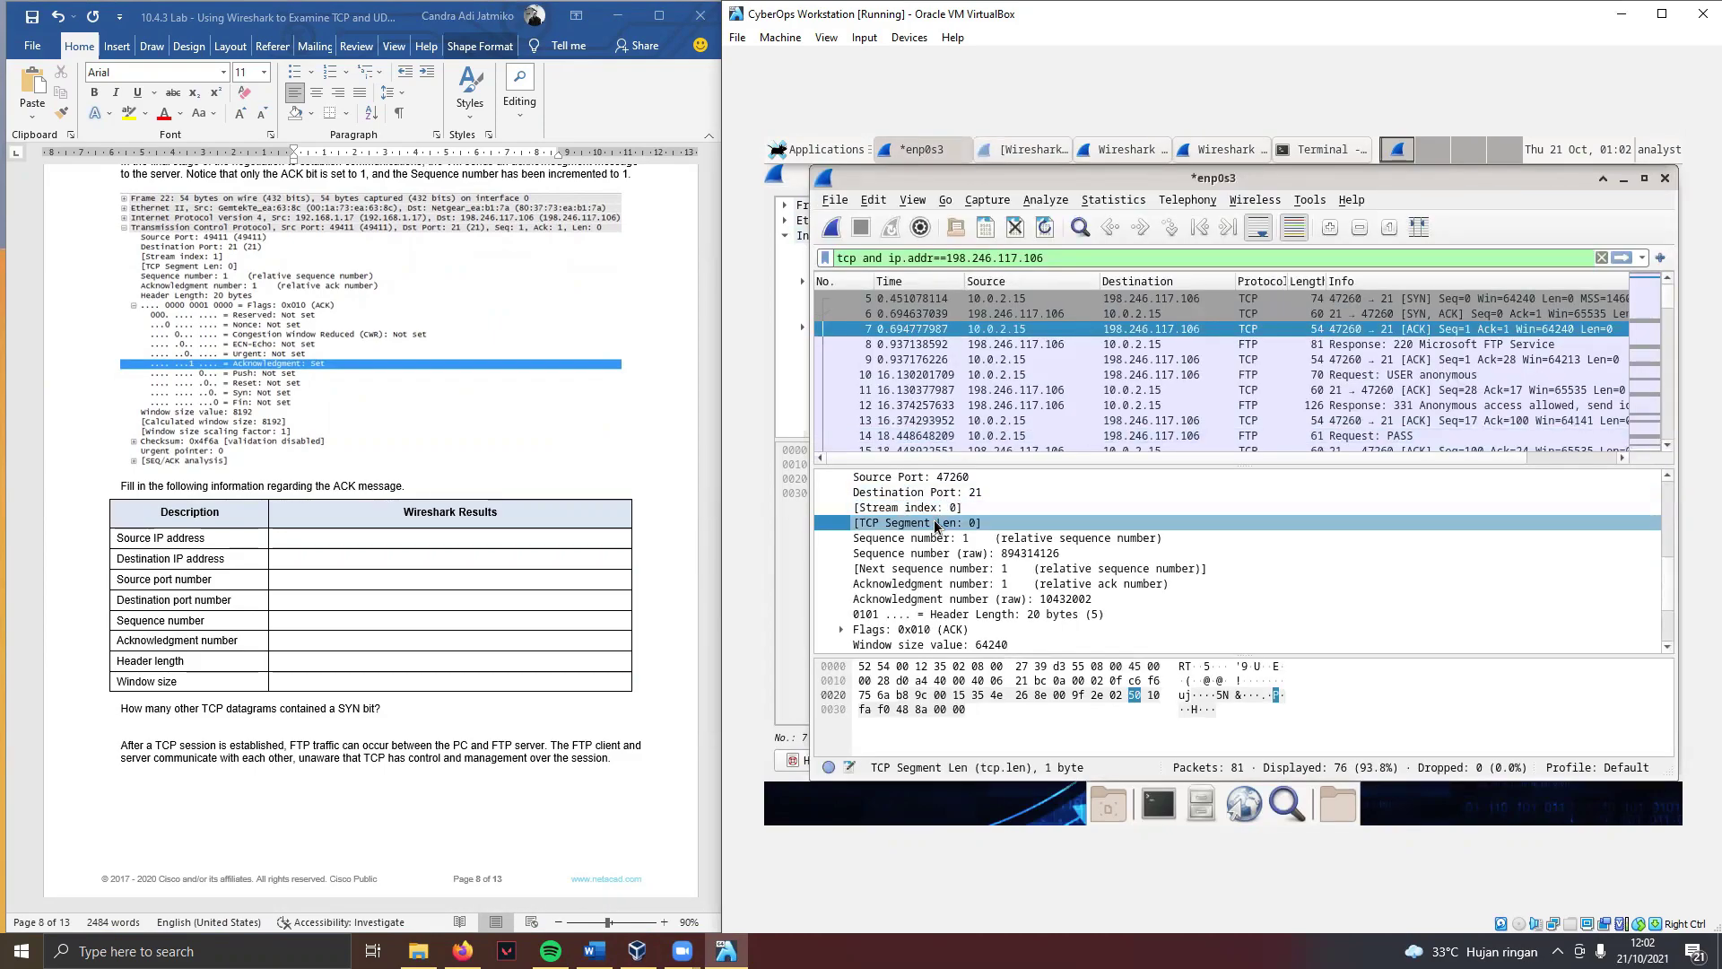
Step: Paste a text box into the ACK table's Source IP address cell and enter 10.0.2.15
{"action": "left_click", "coordinate": [332, 539]}
{"action": "key", "text": "ctrl+v"}
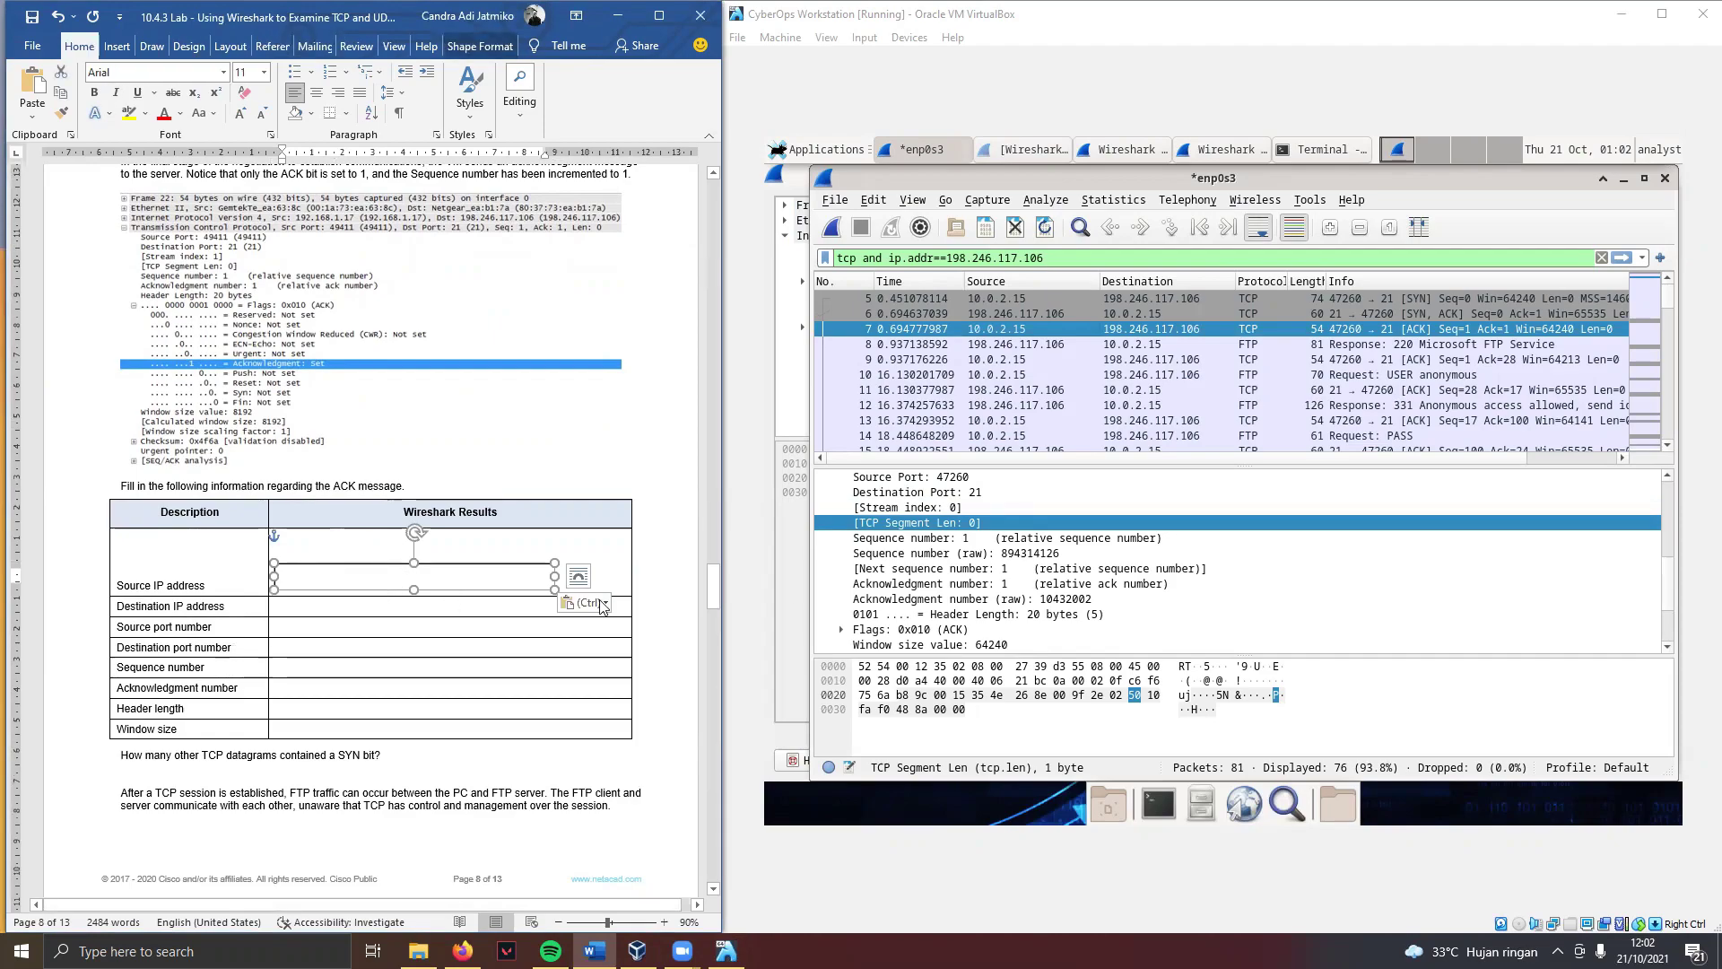
{"action": "left_click", "coordinate": [960, 538]}
{"action": "scroll", "coordinate": [966, 525], "scroll_direction": "up", "scroll_amount": 2}
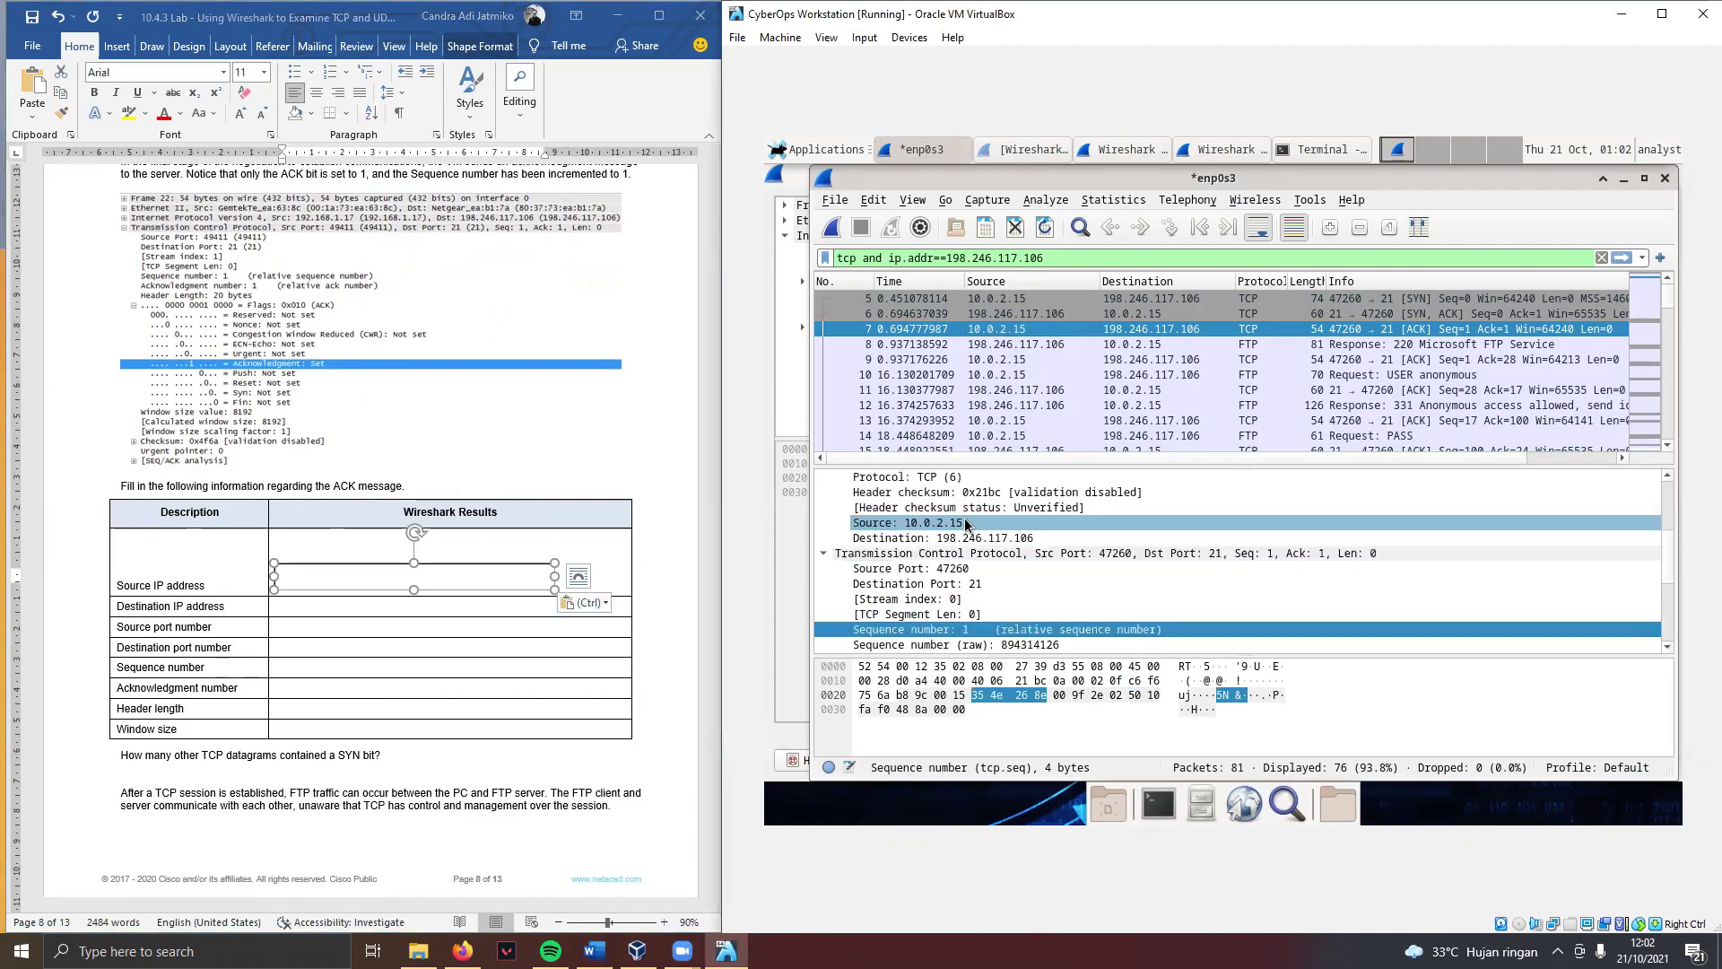
{"action": "left_click", "coordinate": [371, 572]}
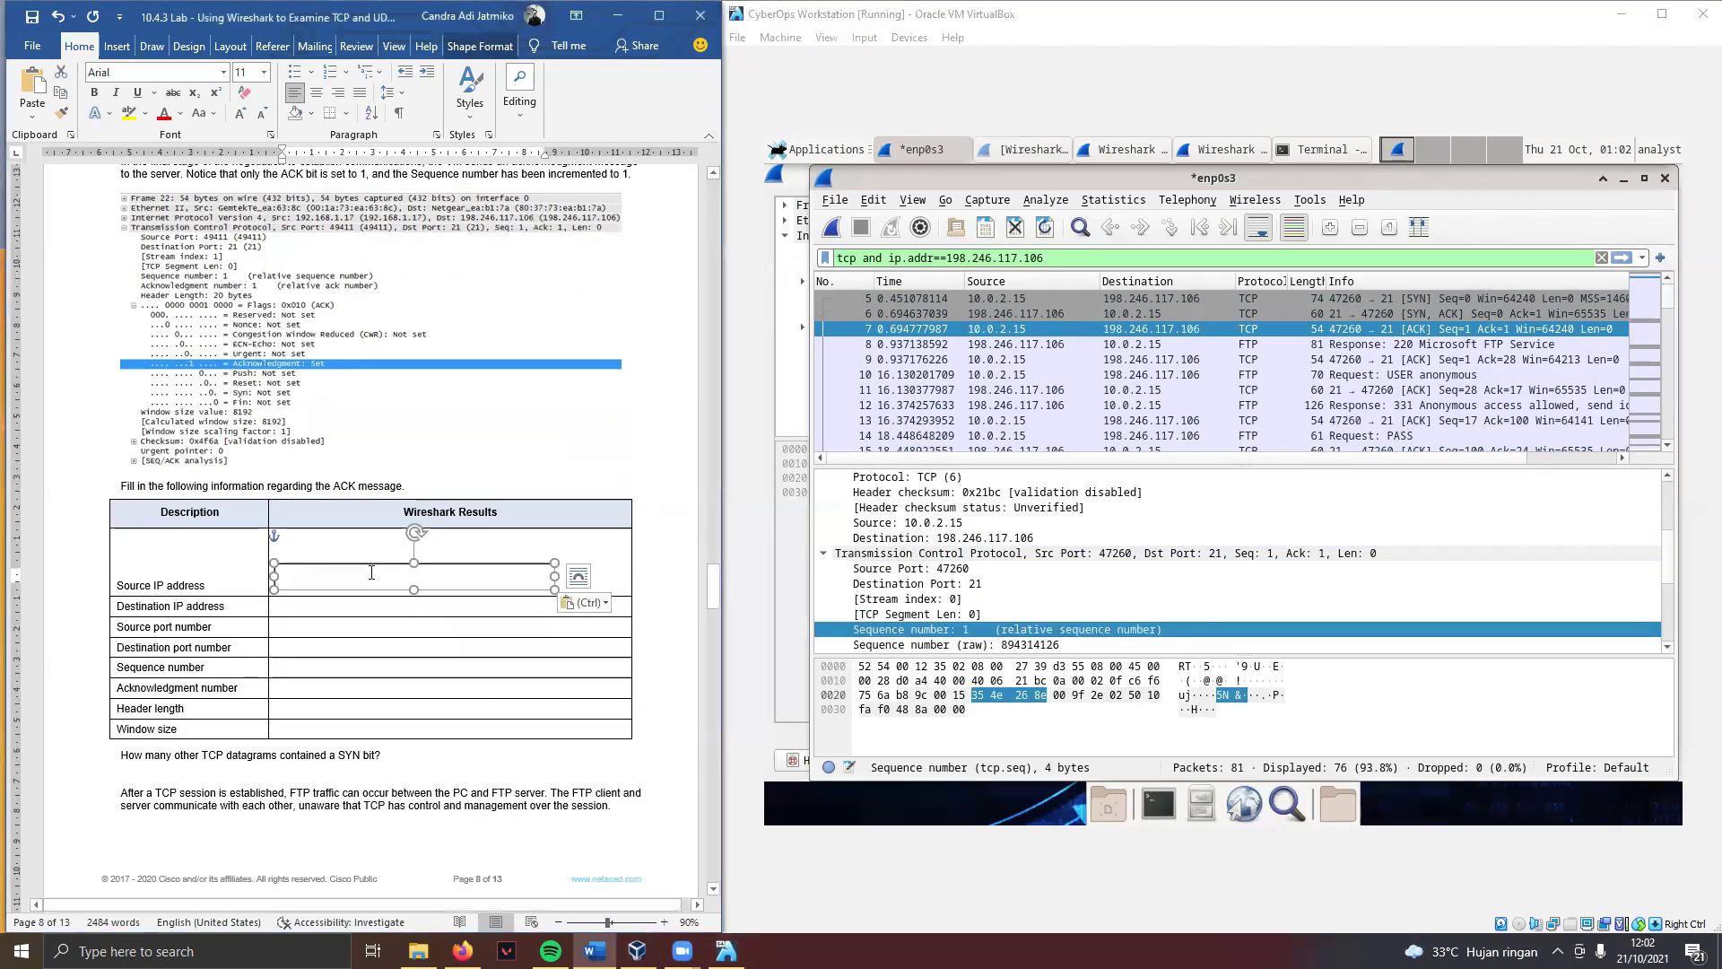
{"action": "type", "text": "10.0.2.15"}
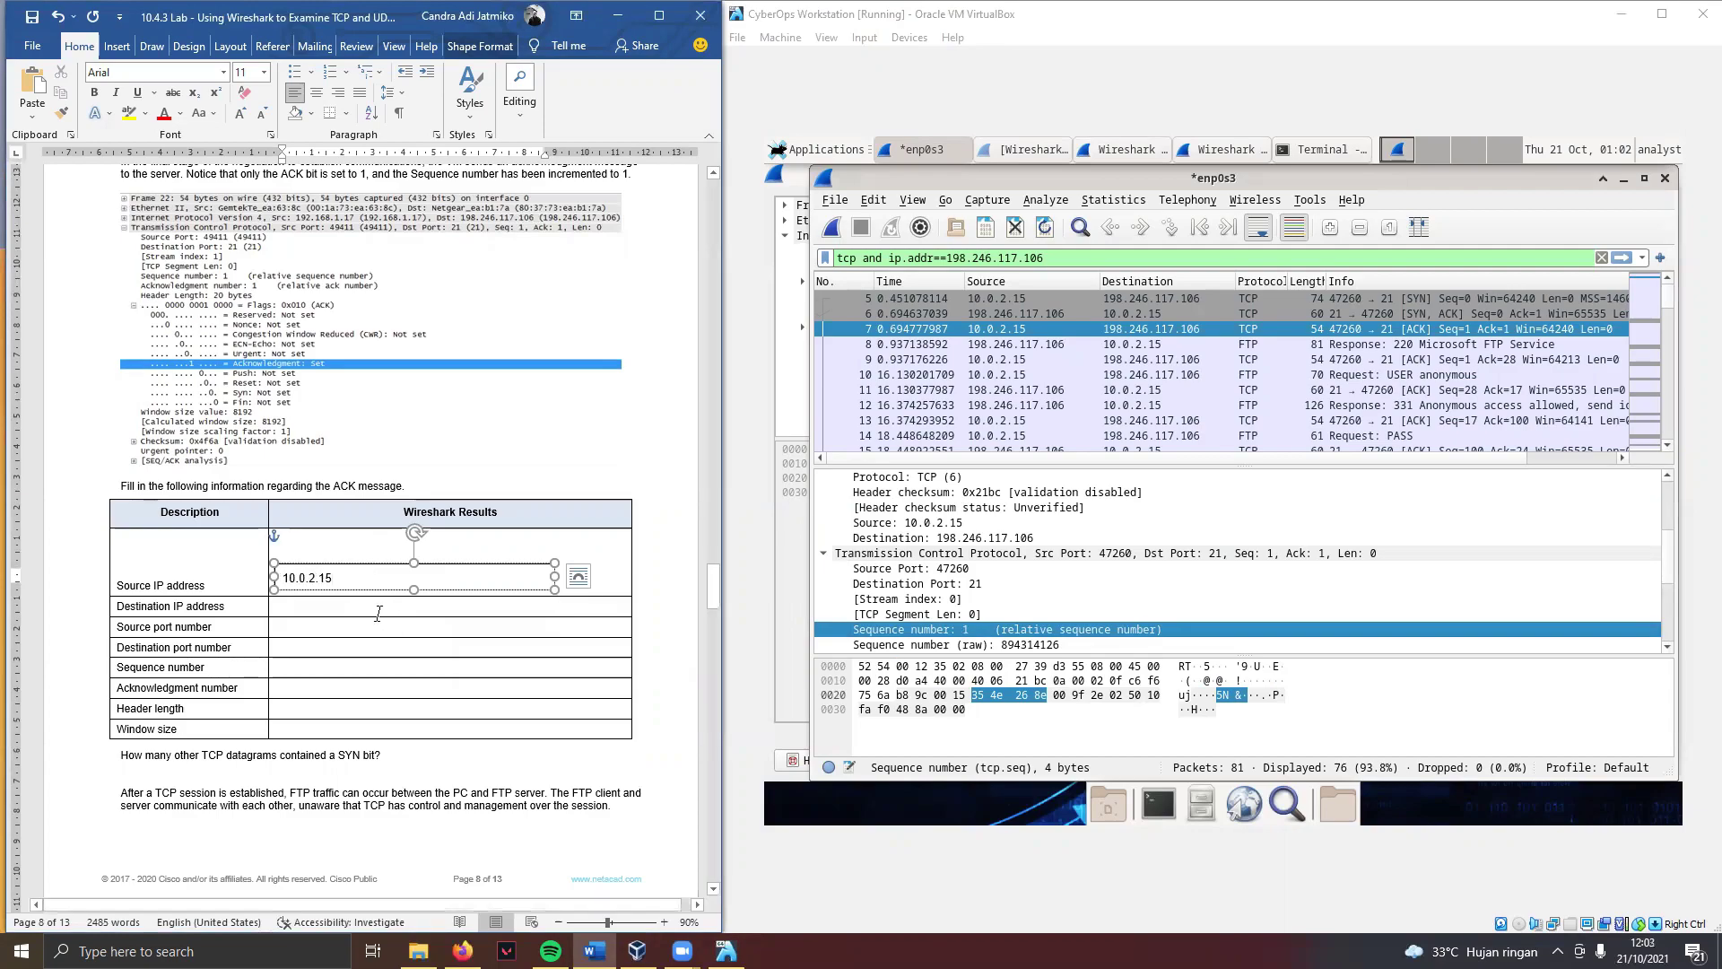
Step: Paste a text box into the ACK table's Destination IP address cell, shift the source address box up and enter 198.246.117.106 as the destination
{"action": "left_click", "coordinate": [452, 607]}
{"action": "key", "text": "ctrl+v"}
{"action": "scroll", "coordinate": [452, 617], "scroll_direction": "down", "scroll_amount": 2}
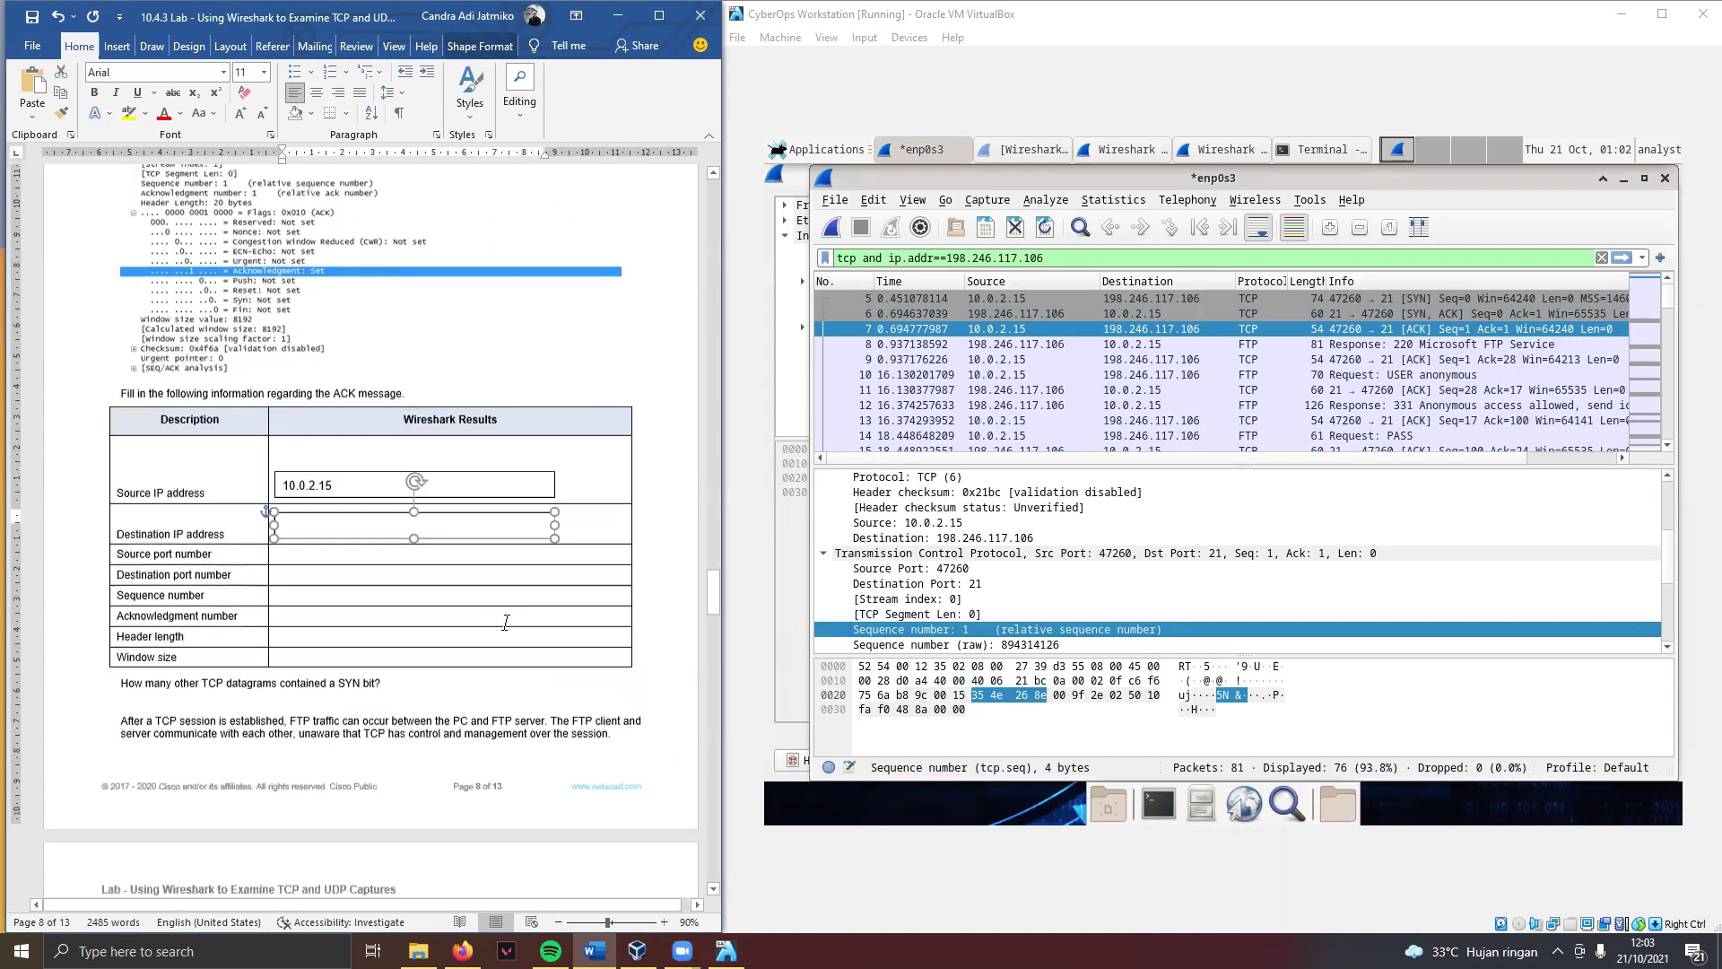
{"action": "left_click_drag", "start_coordinate": [481, 466], "coordinate": [482, 435]}
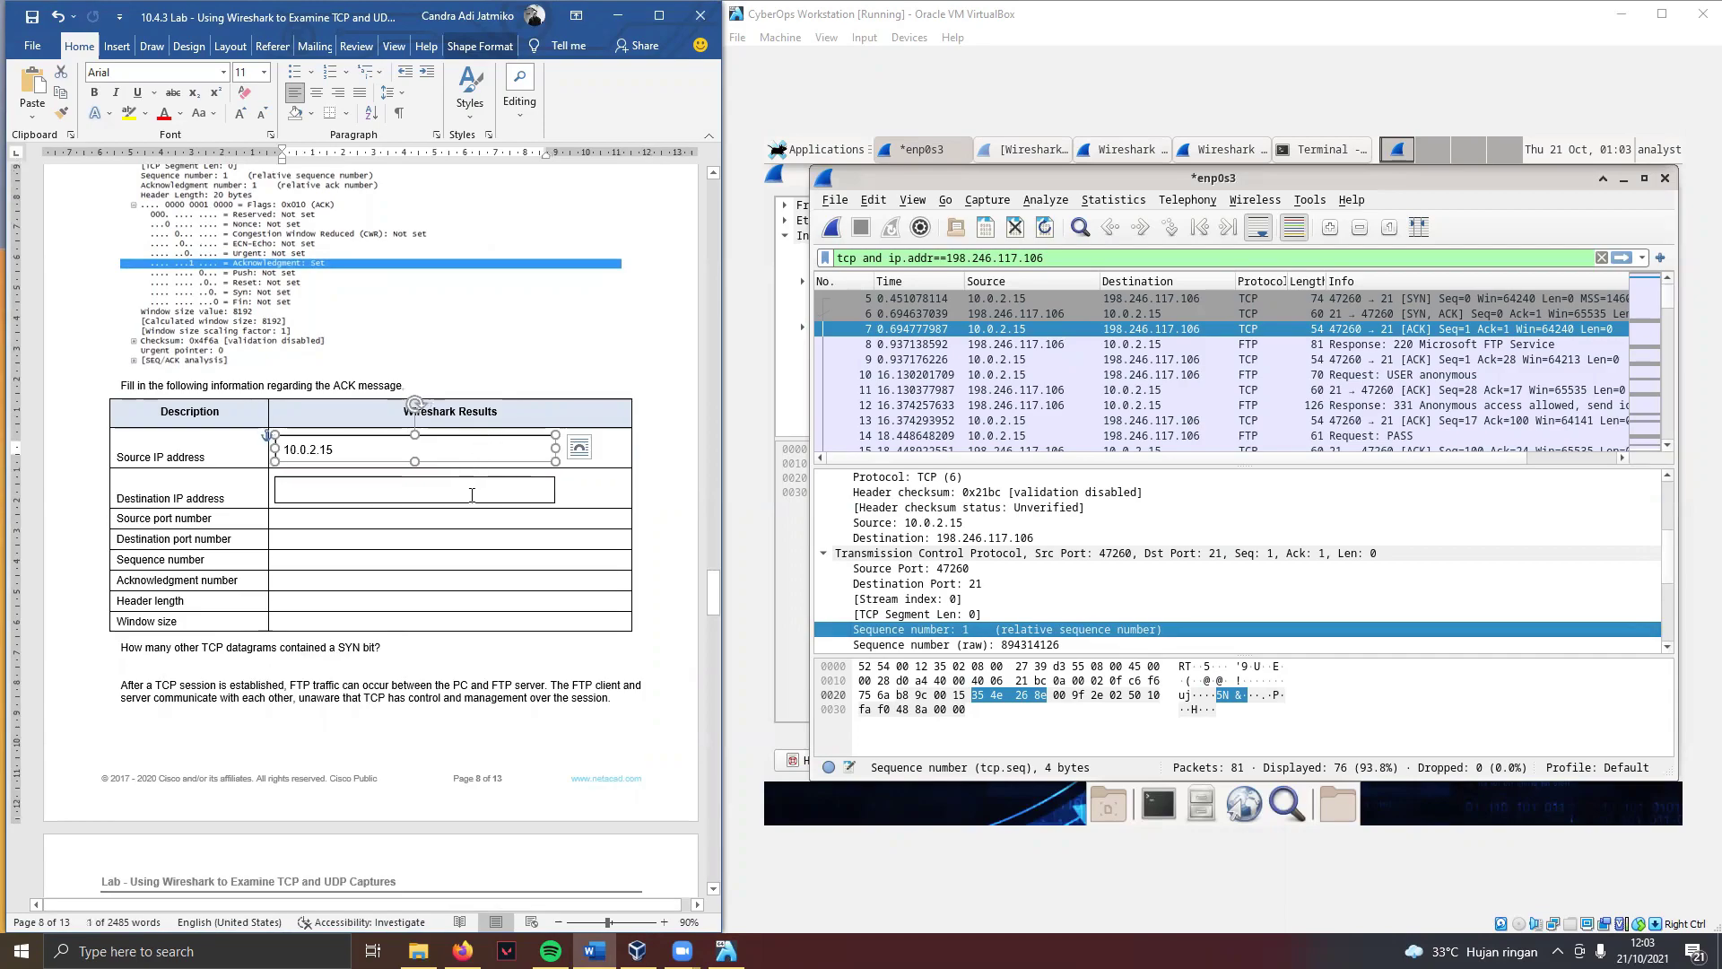
{"action": "left_click", "coordinate": [472, 494]}
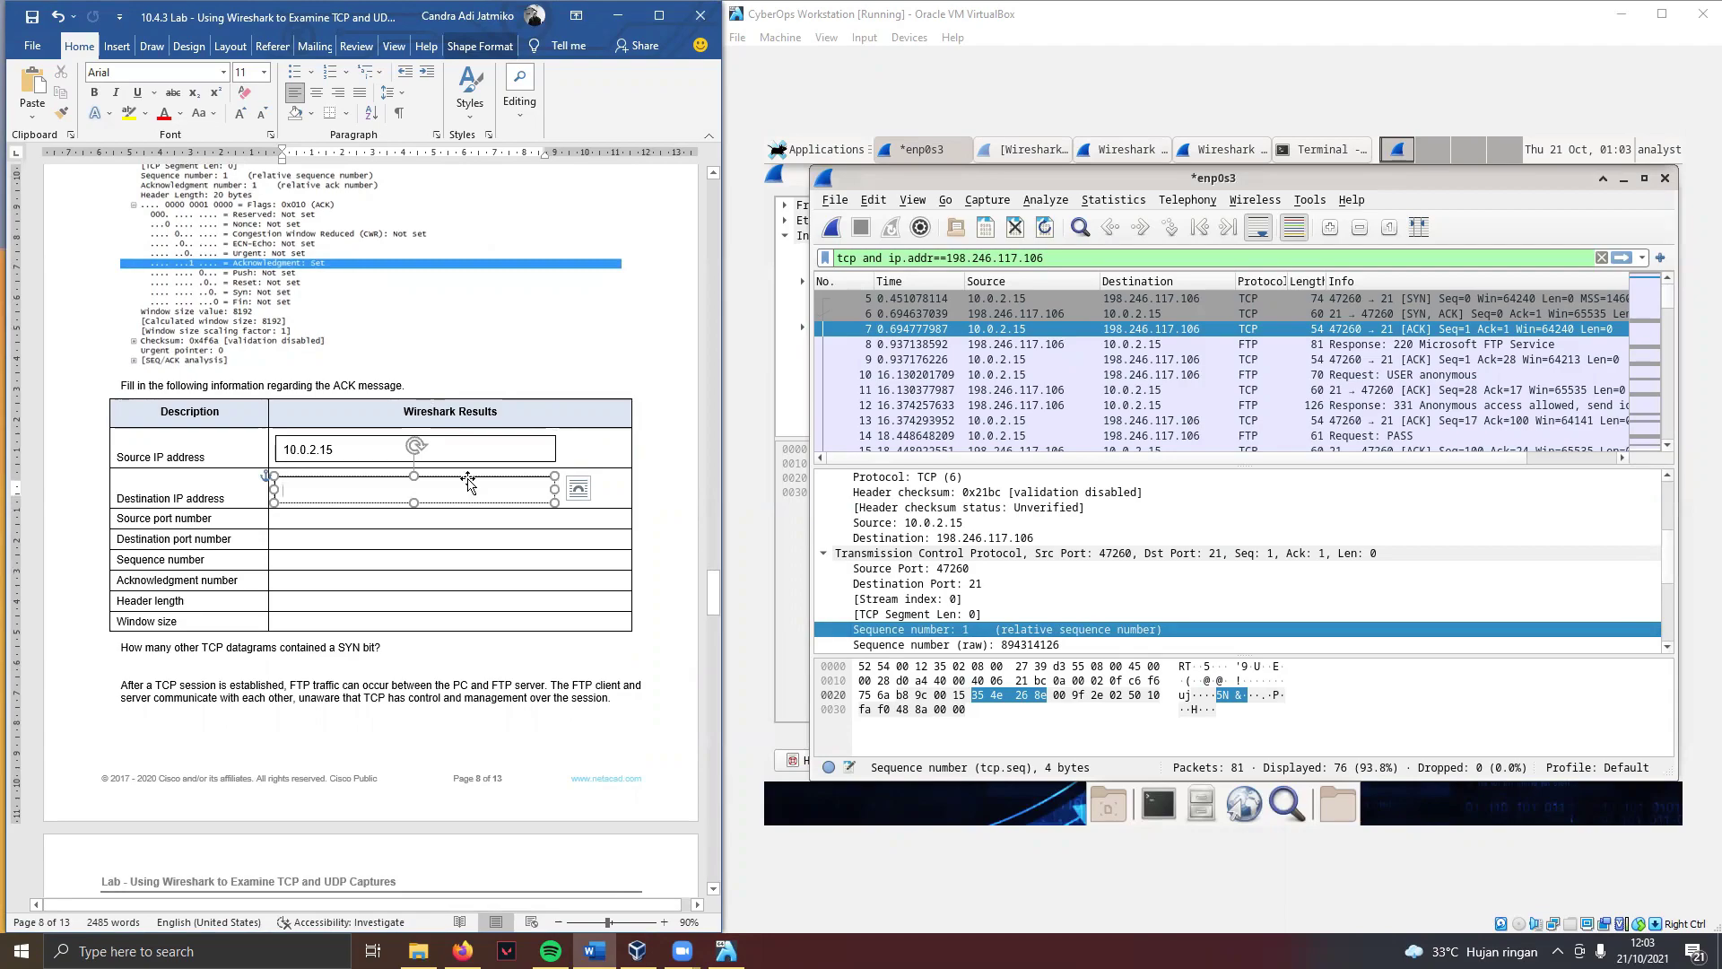
{"action": "type", "text": "198.246.117.106"}
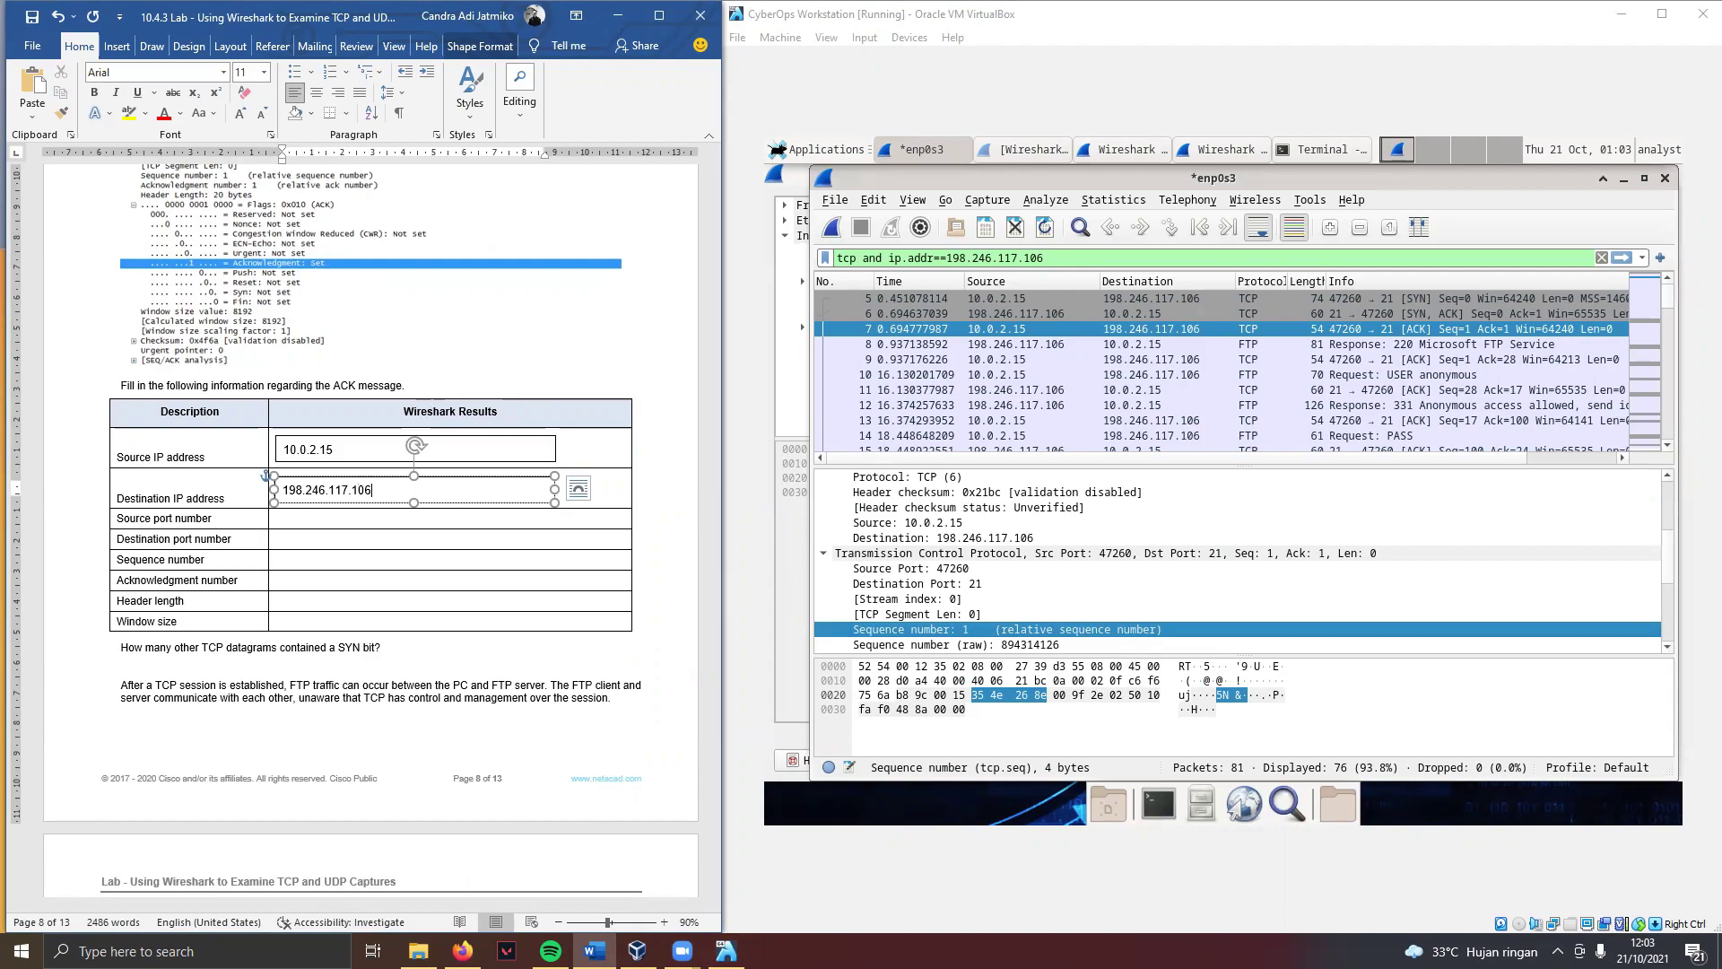
Step: Paste a text box into the ACK table's Source port number cell and enter 47260 from the packet details
{"action": "left_click", "coordinate": [414, 519]}
{"action": "key", "text": "ctrl+v"}
{"action": "left_click", "coordinate": [395, 529]}
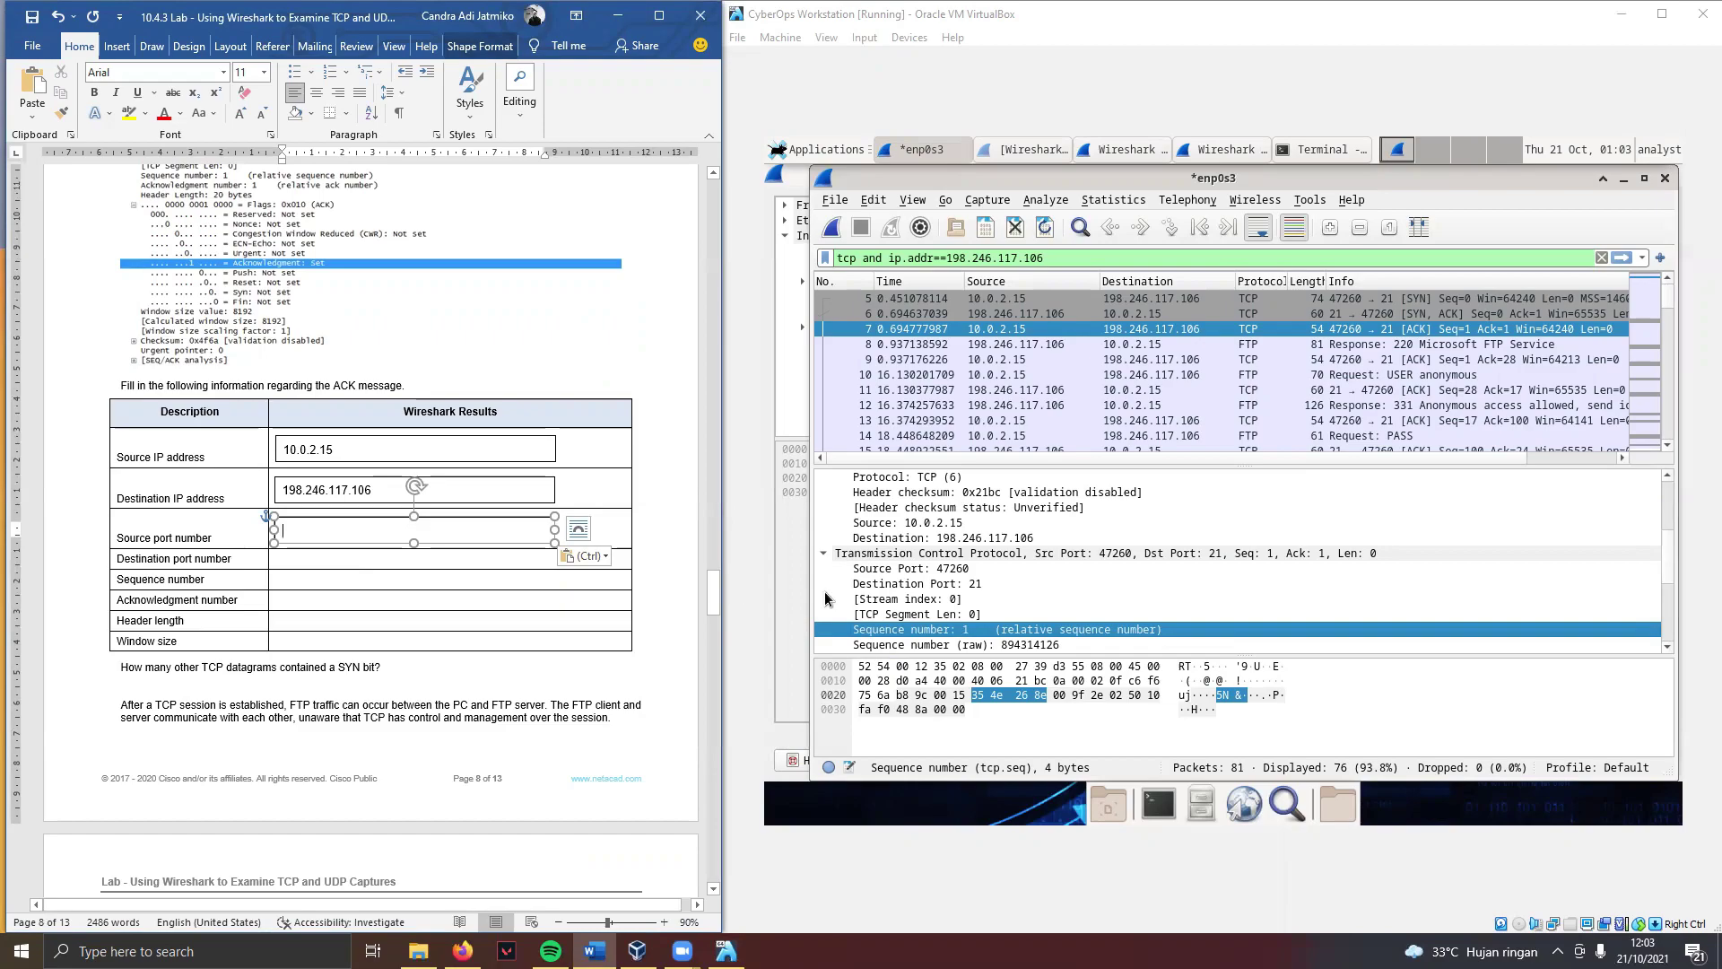
{"action": "left_click", "coordinate": [921, 508]}
{"action": "left_click", "coordinate": [928, 569]}
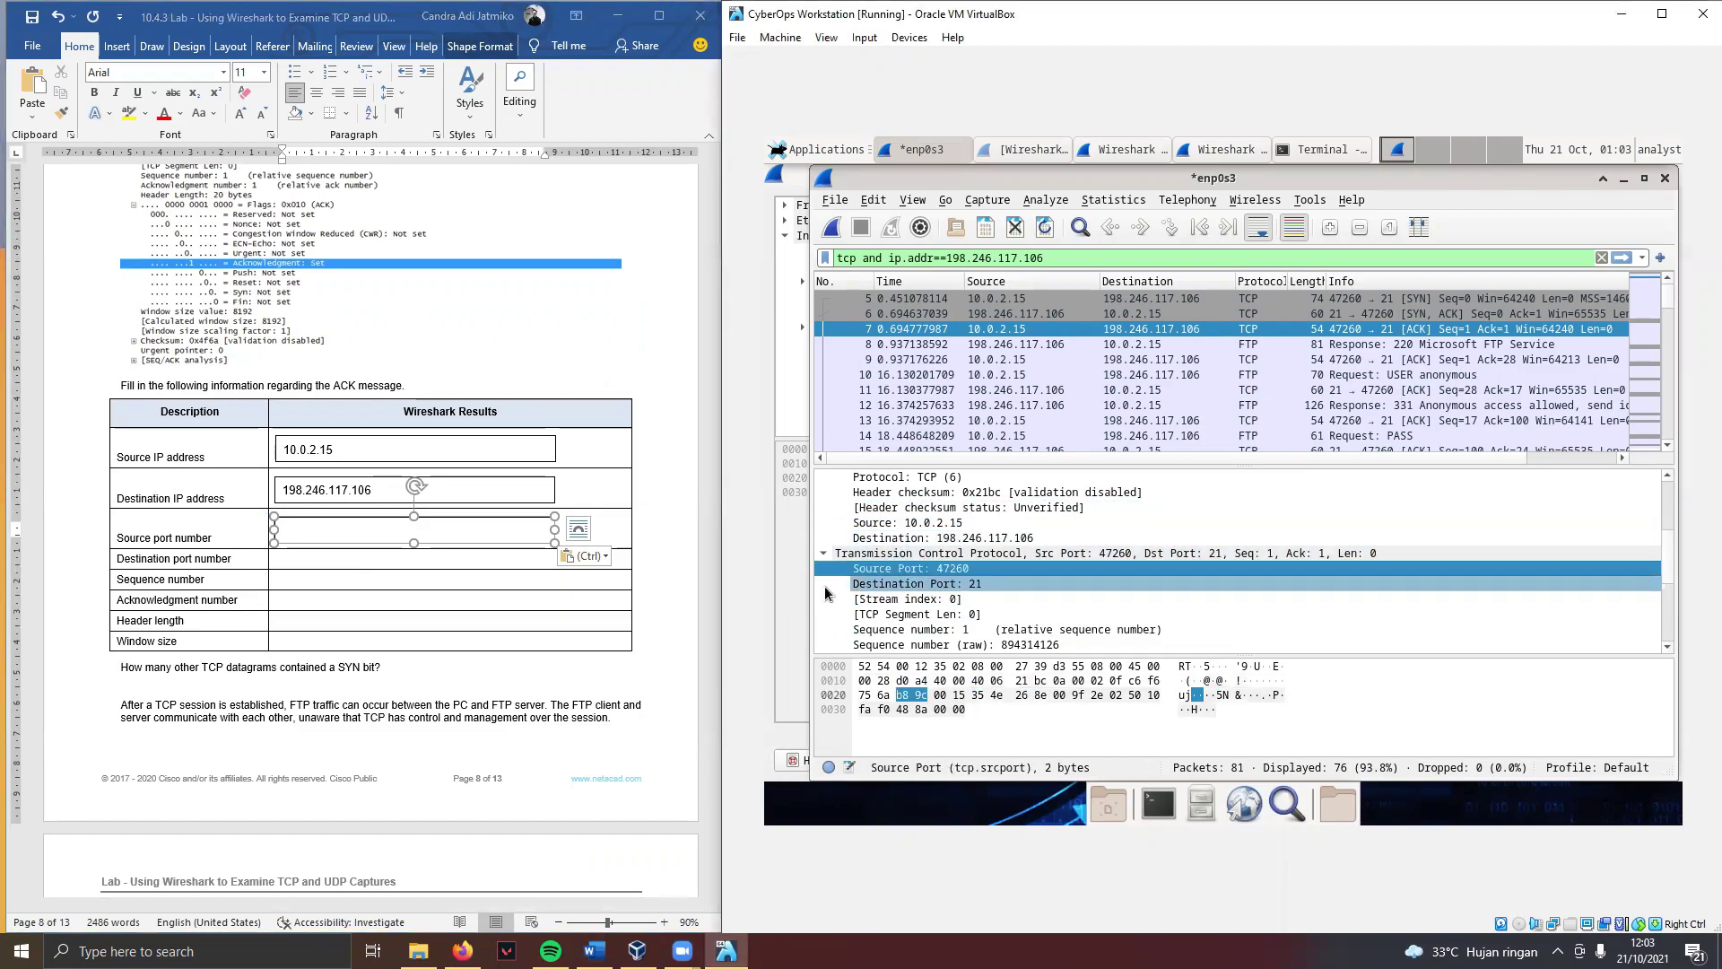
{"action": "left_click", "coordinate": [316, 532]}
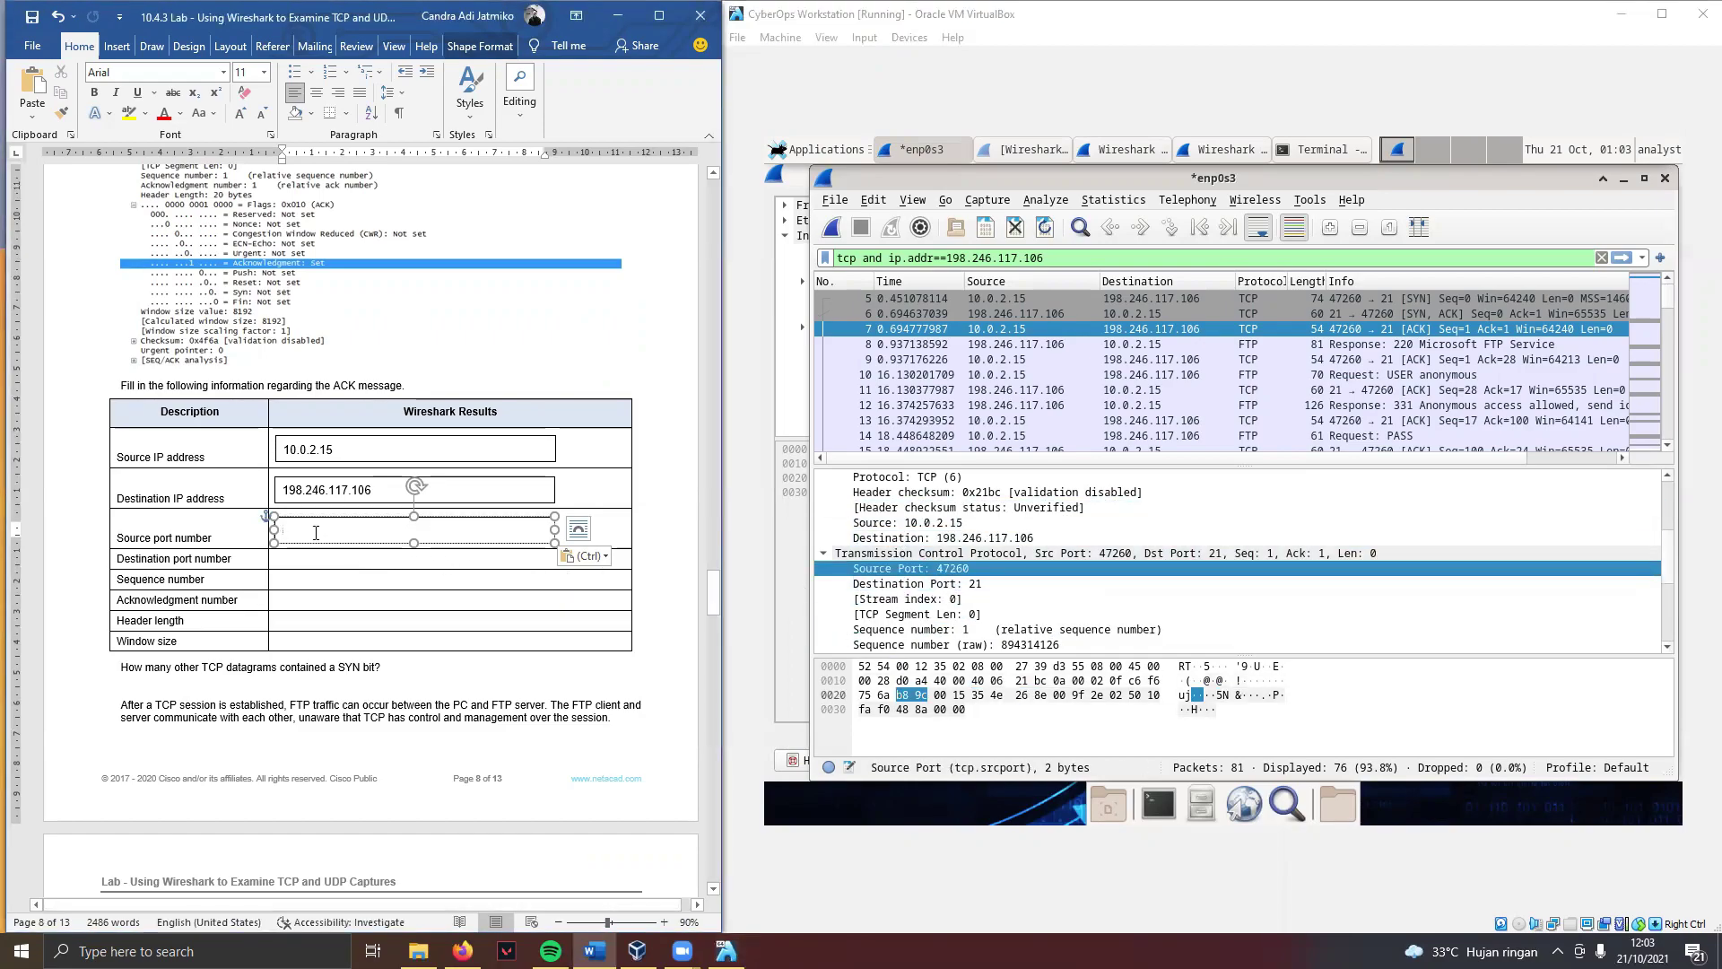
{"action": "type", "text": "476"}
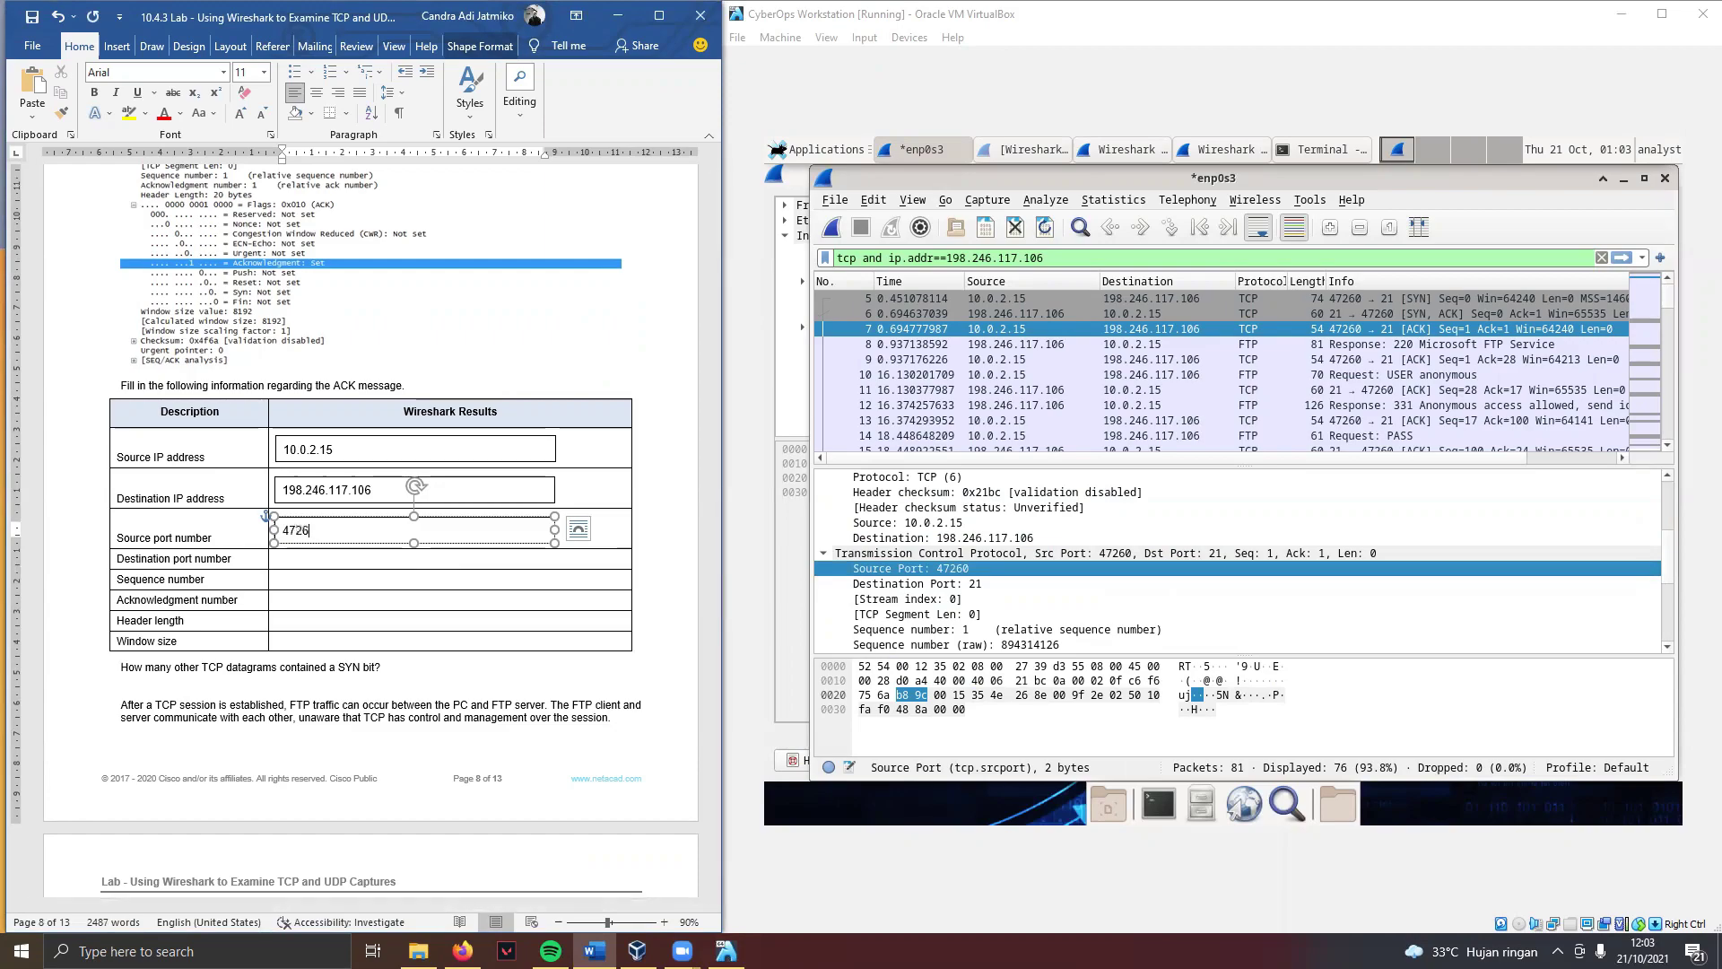
Step: Paste a text box into the ACK table's Destination port number cell and enter 21
{"action": "left_click", "coordinate": [411, 558]}
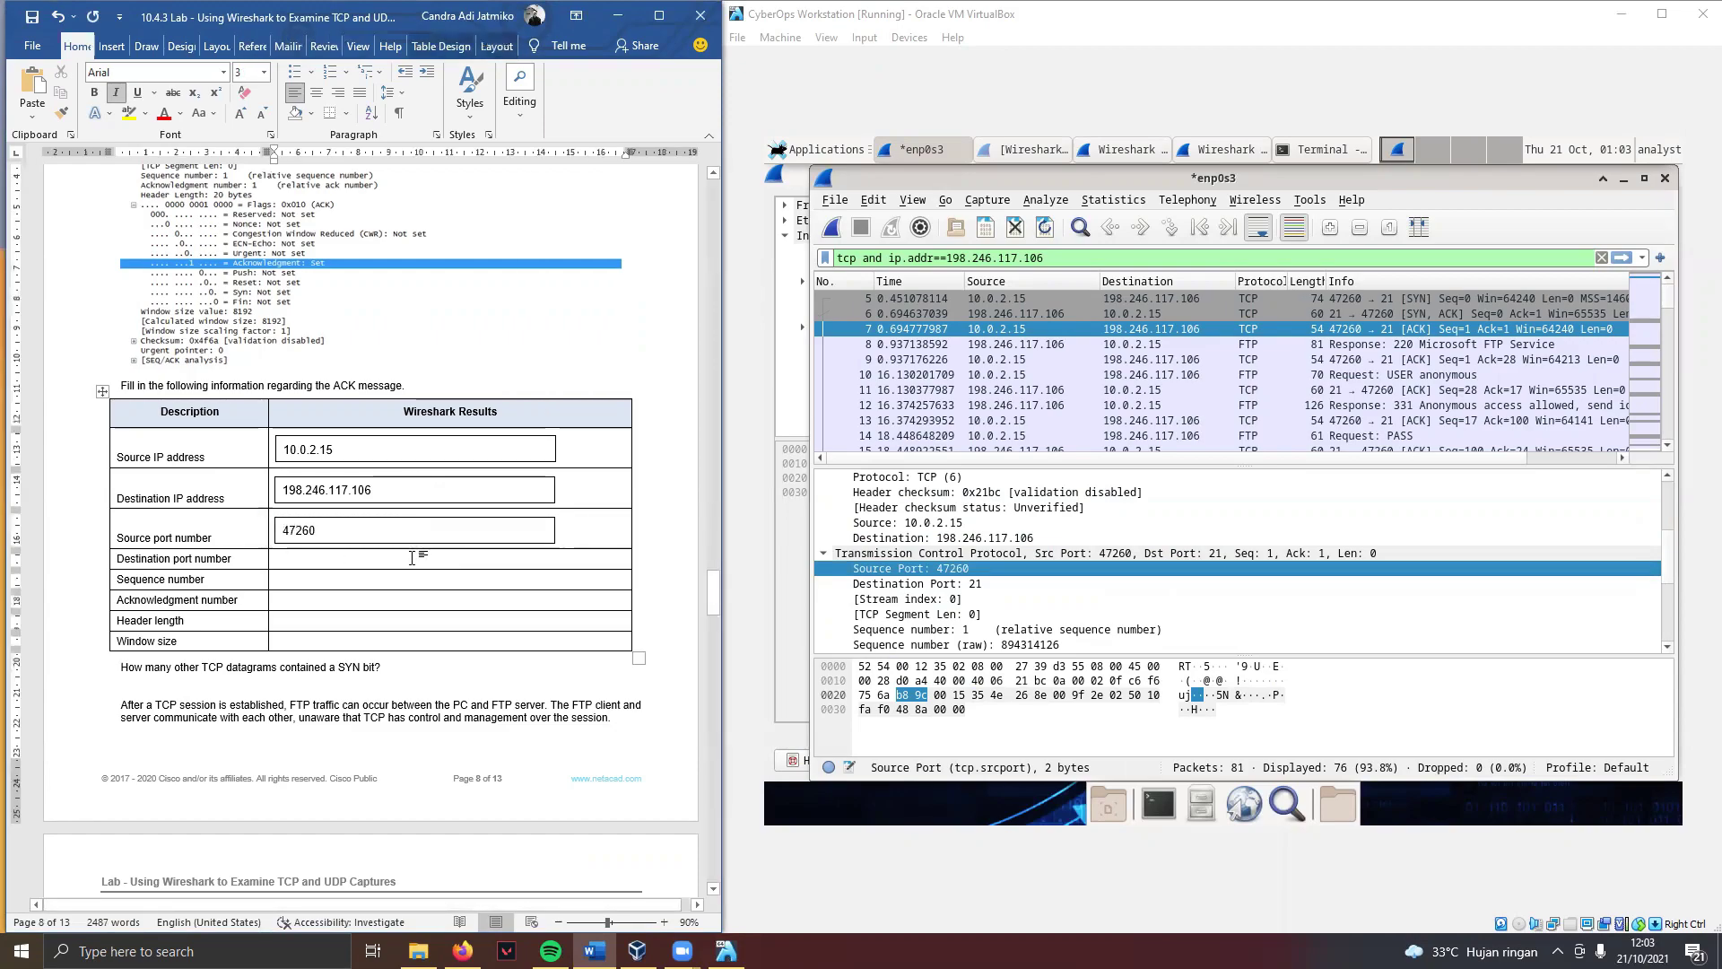
{"action": "key", "text": "ctrl+v"}
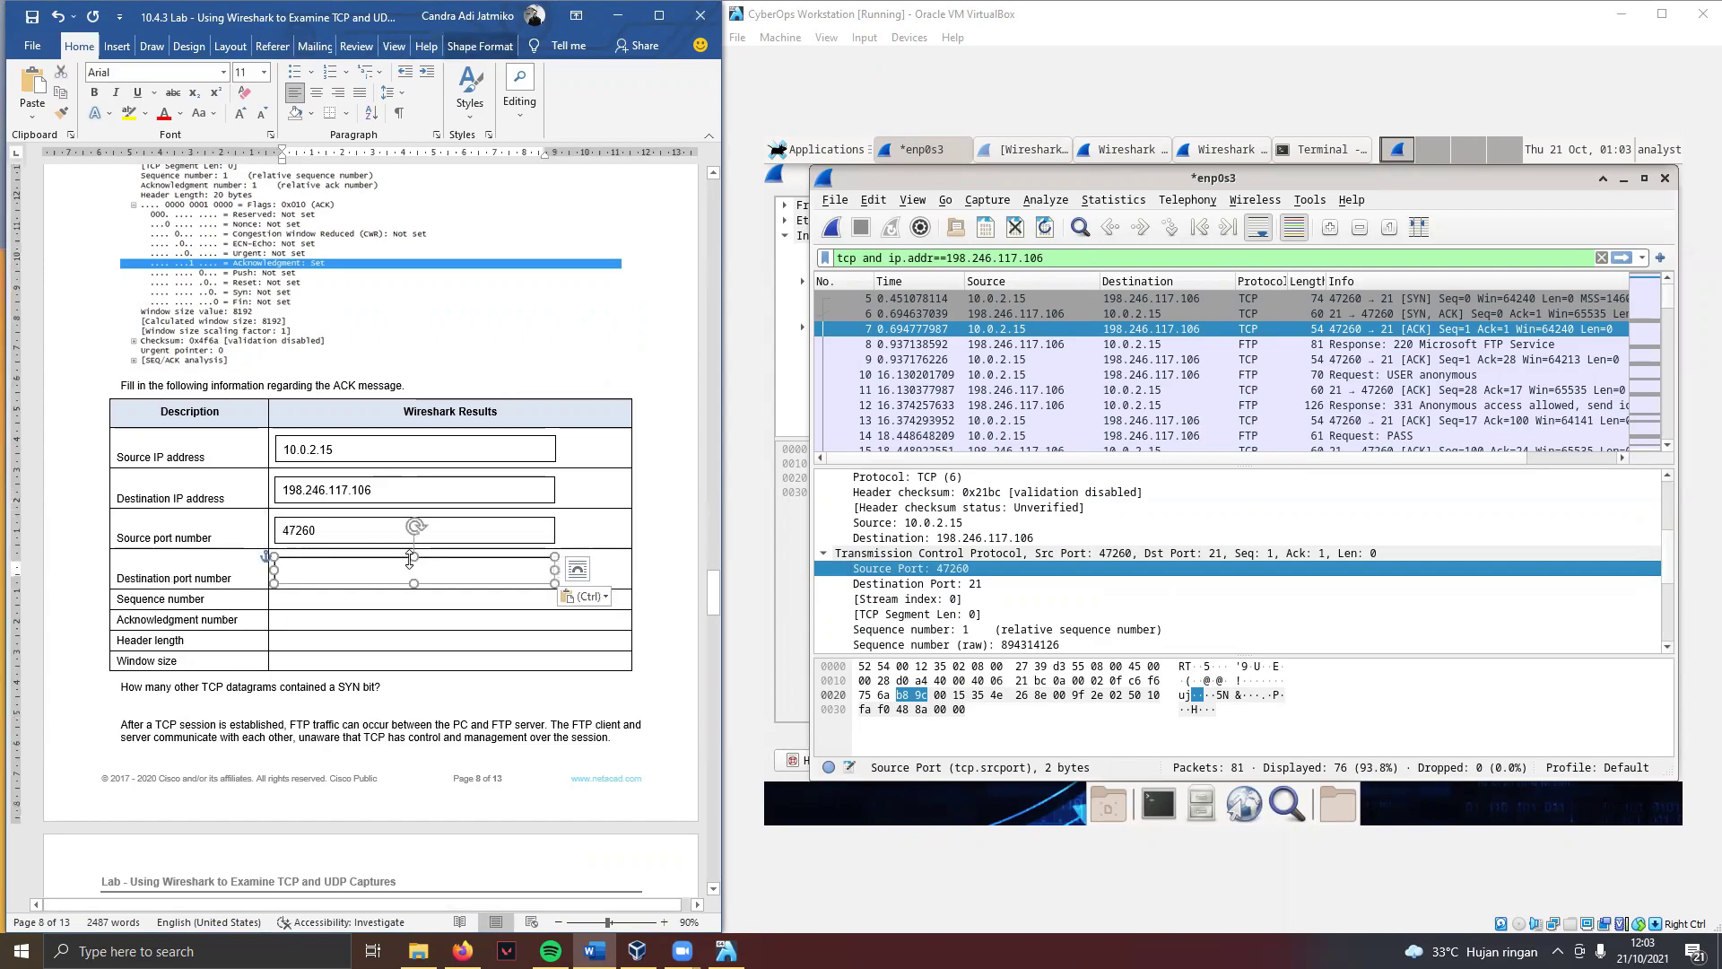
{"action": "left_click", "coordinate": [908, 587]}
{"action": "type", "text": "21"}
{"action": "left_click", "coordinate": [454, 570]}
{"action": "type", "text": "21"}
{"action": "key", "text": "BackSpace"}
{"action": "key", "text": "BackSpace"}
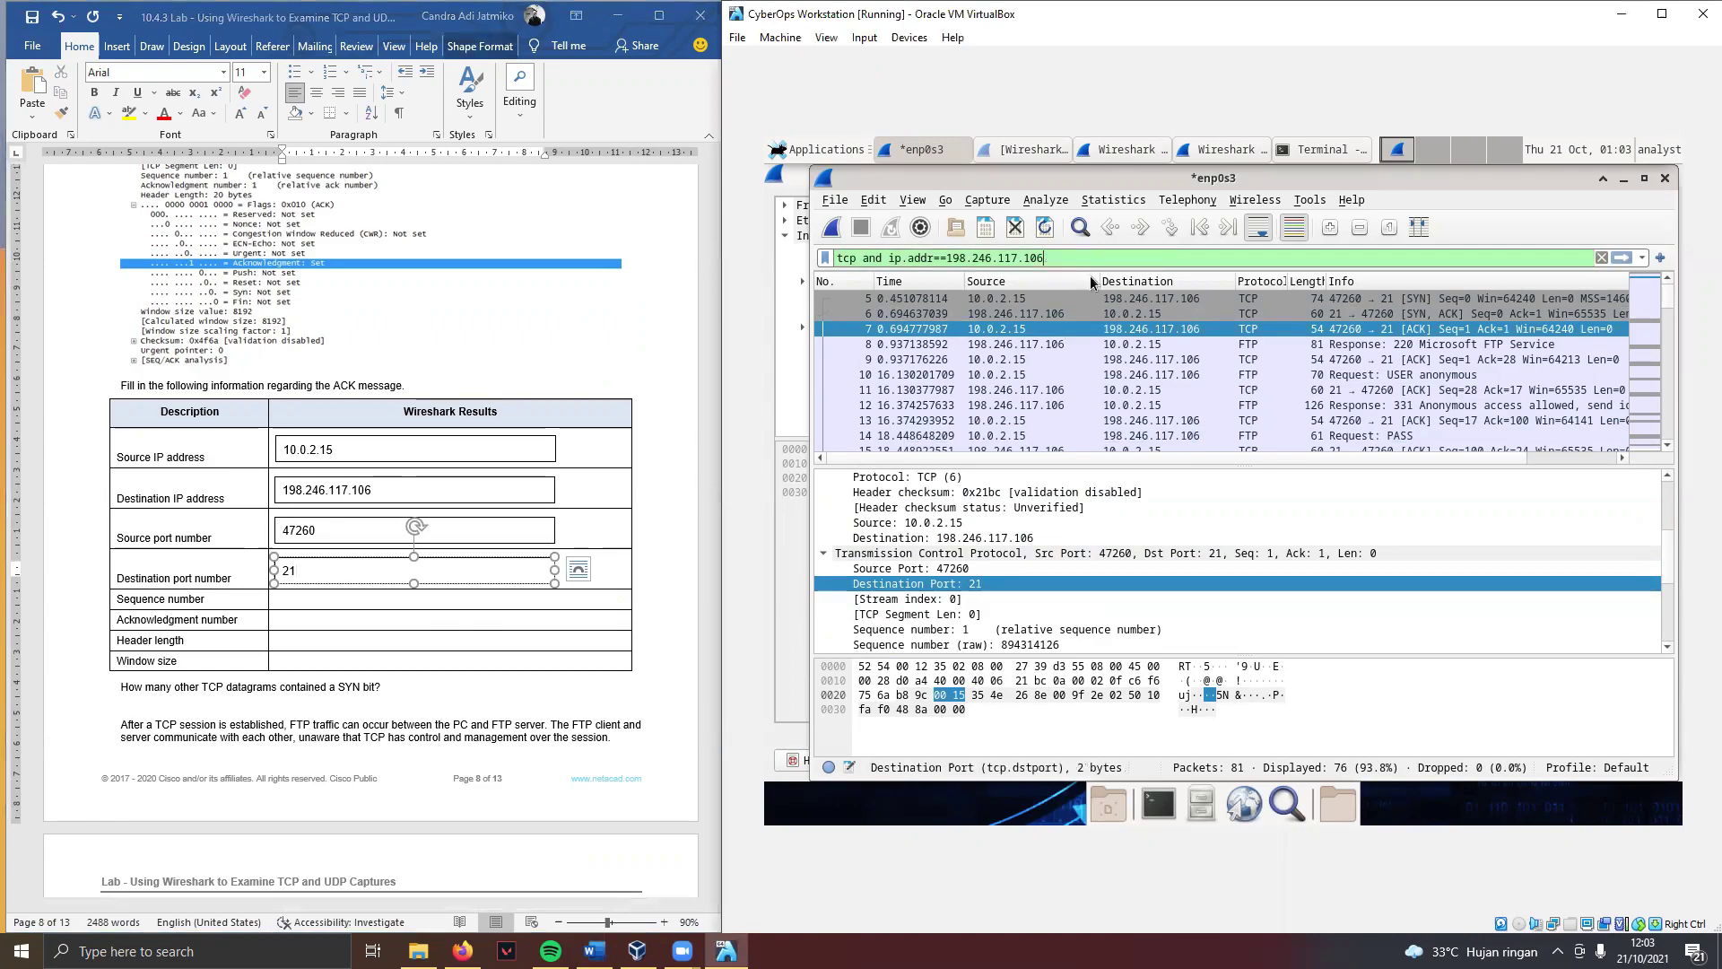
Step: Paste a text box into the ACK table's Sequence number cell and enter 1
{"action": "left_click", "coordinate": [372, 601]}
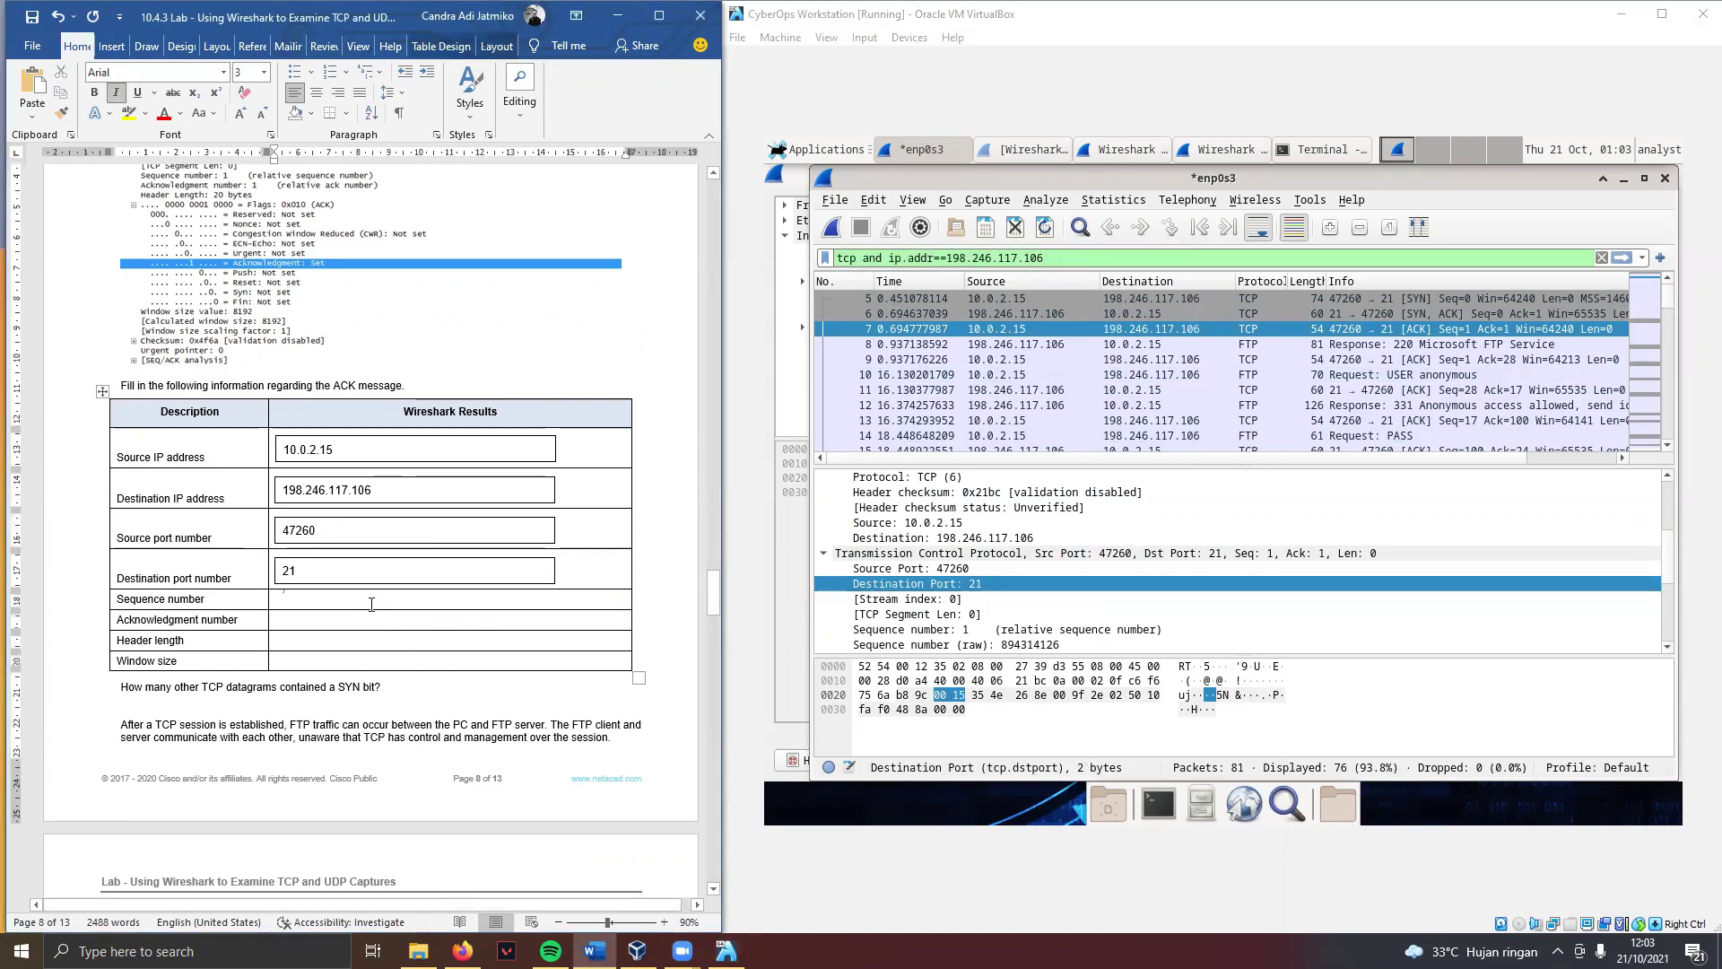
{"action": "key", "text": "ctrl+v"}
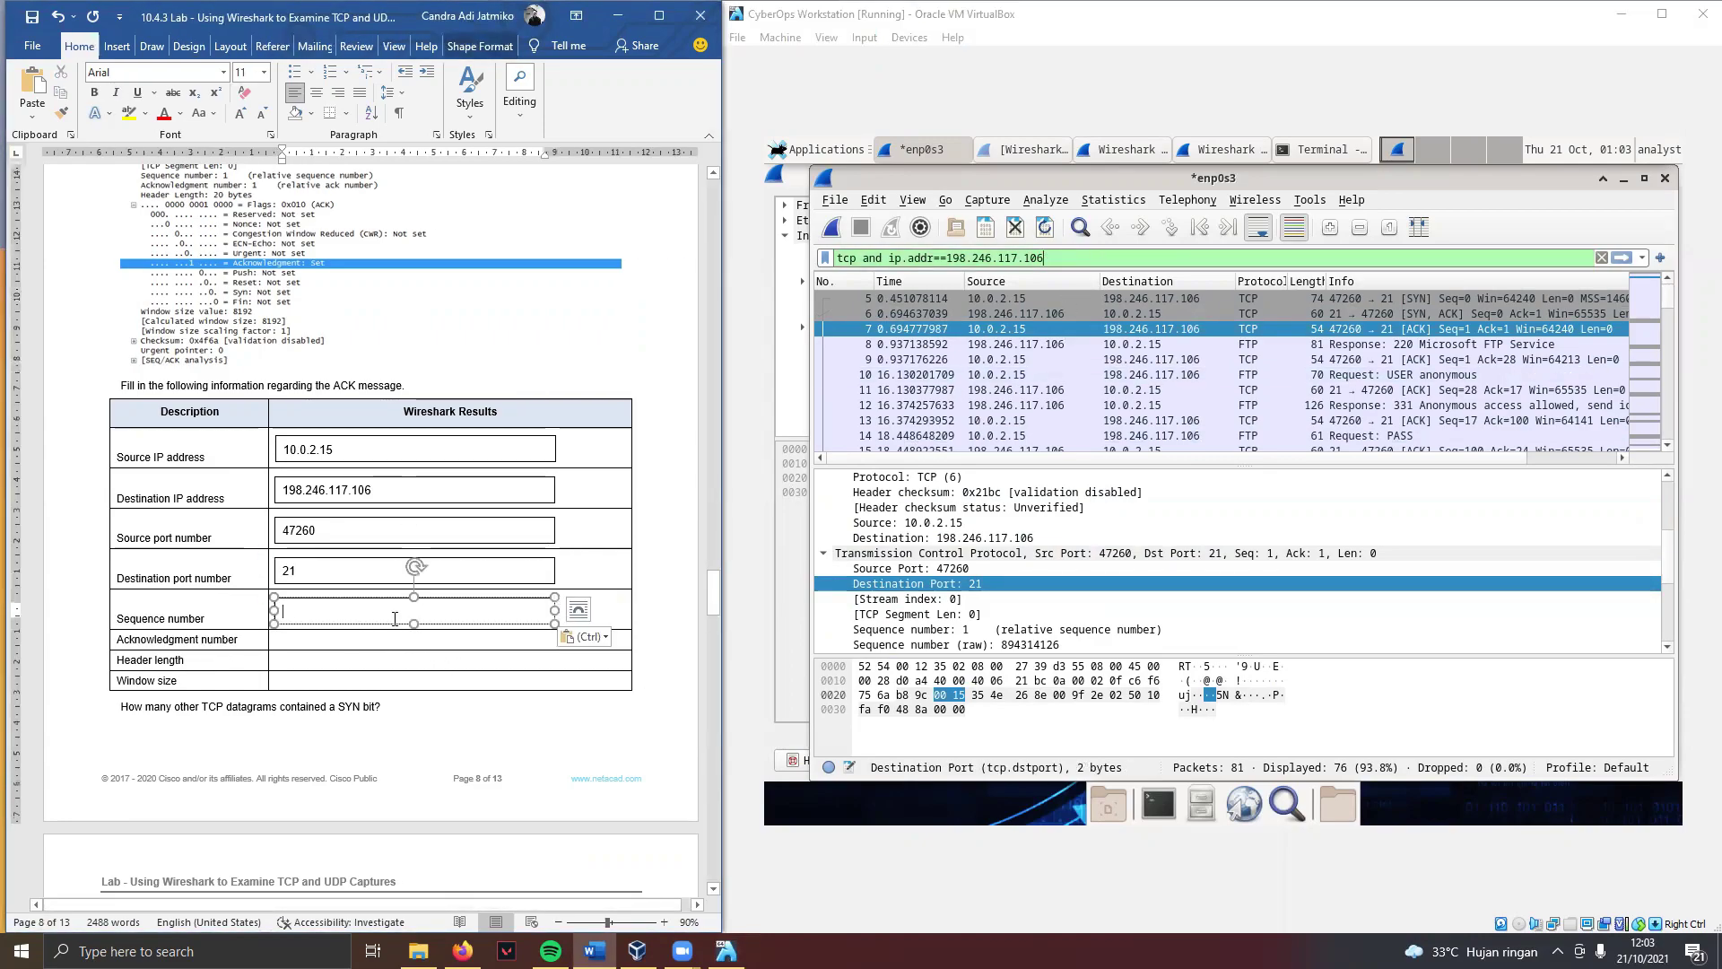
{"action": "type", "text": "1"}
Step: Paste a text box into the ACK table's Acknowledgment number cell and enter the packet's relative acknowledgment number, 1
{"action": "left_click", "coordinate": [354, 639]}
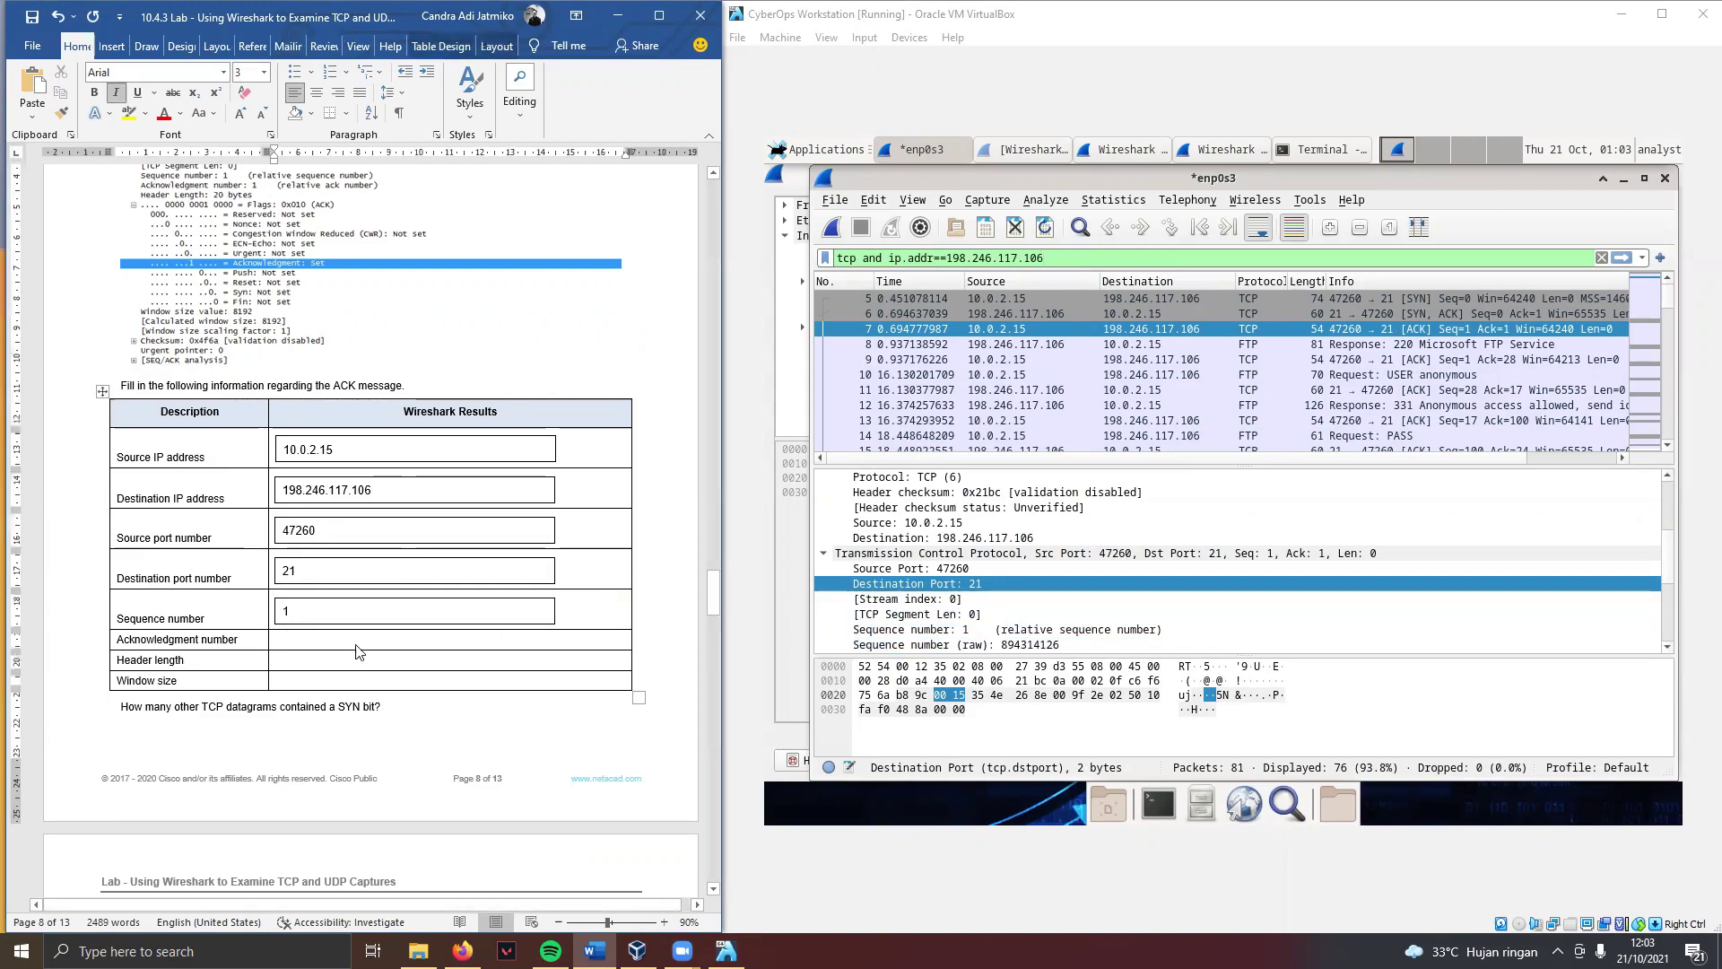
{"action": "key", "text": "ctrl+v"}
{"action": "left_click", "coordinate": [962, 630]}
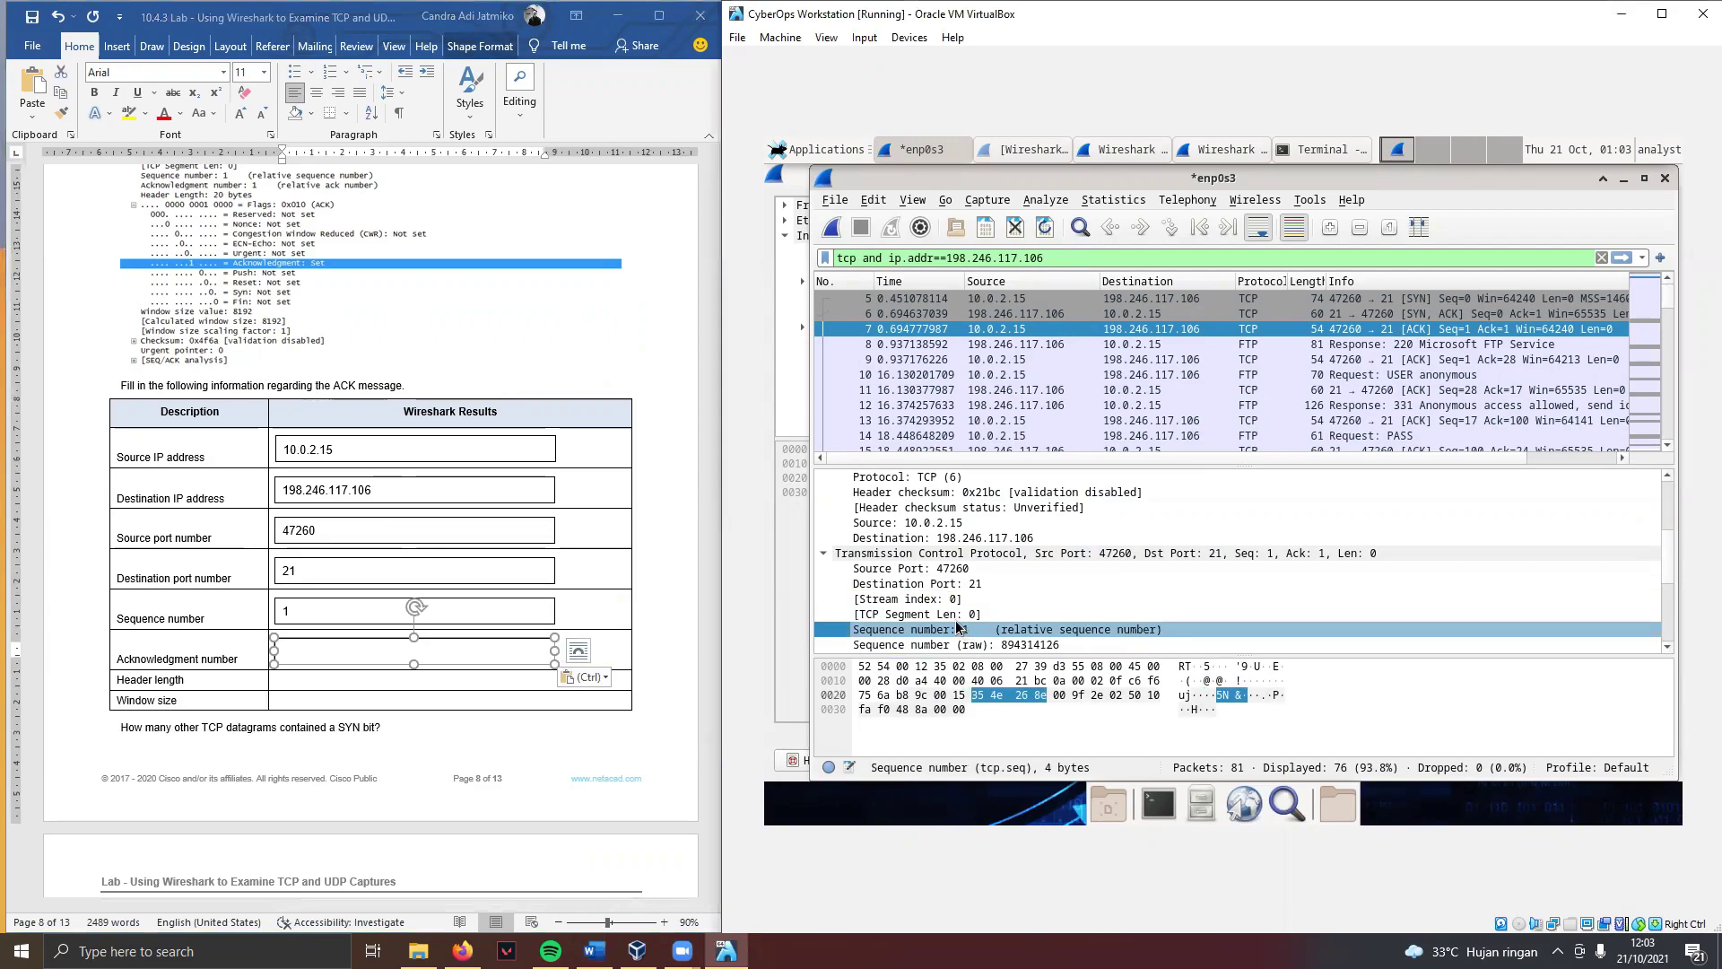
{"action": "scroll", "coordinate": [955, 624], "scroll_direction": "down", "scroll_amount": 2}
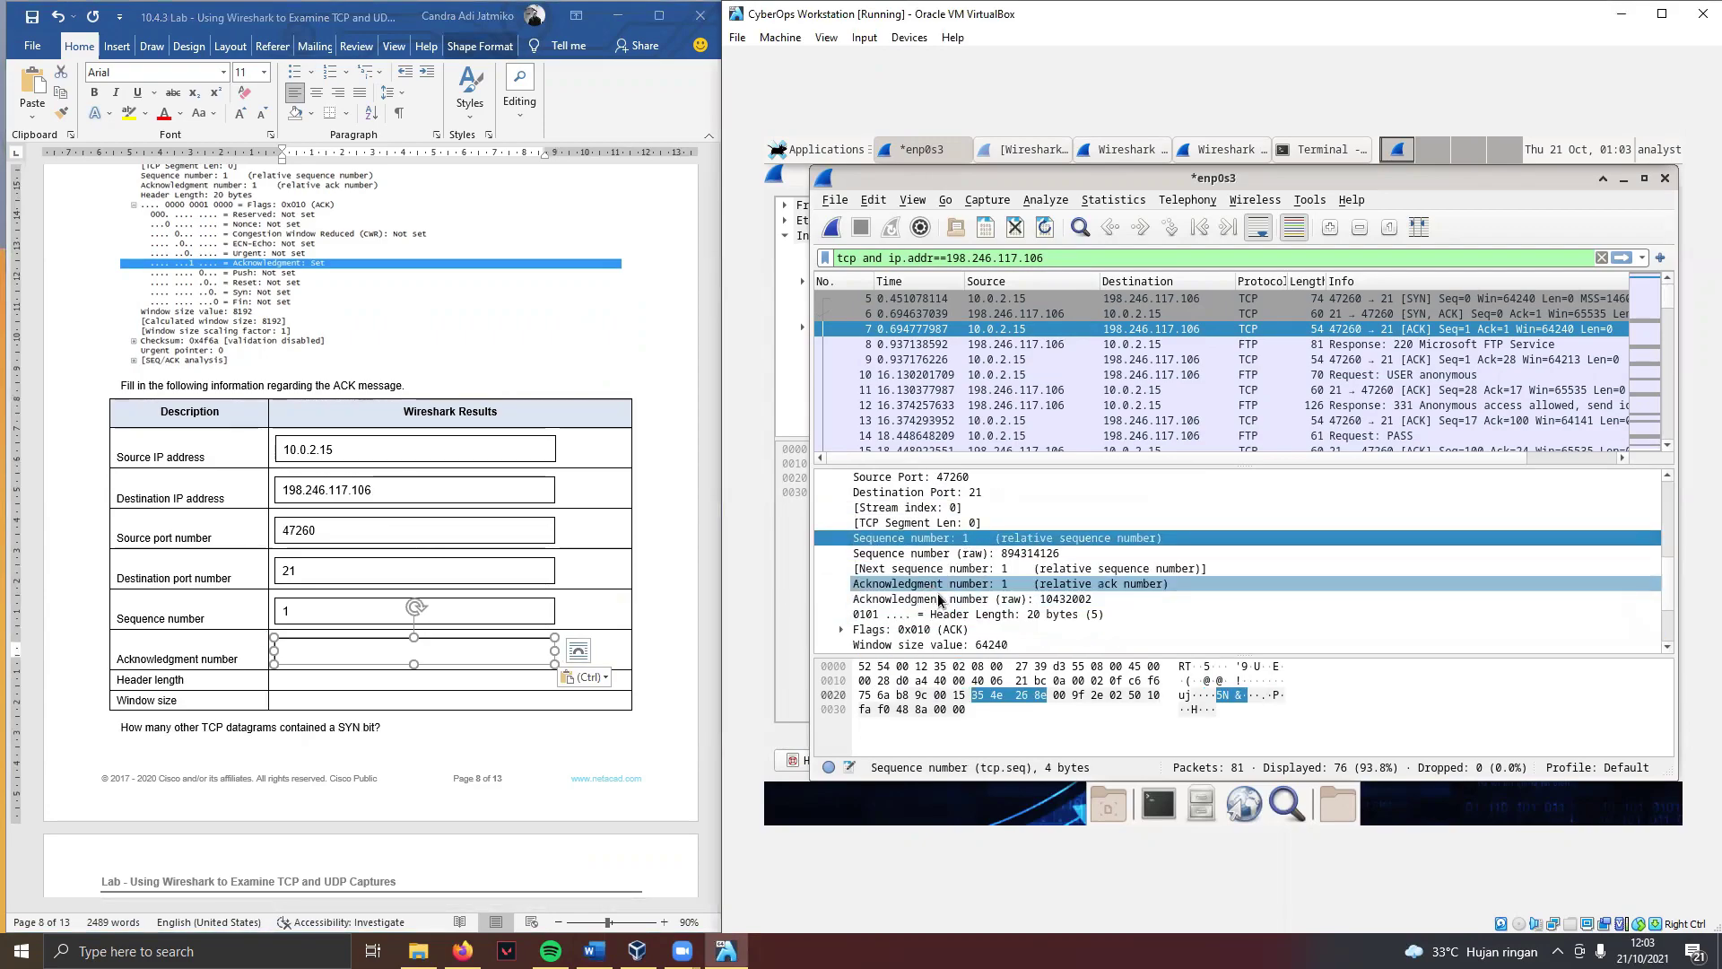
{"action": "left_click", "coordinate": [307, 655]}
{"action": "type", "text": "1"}
Step: Paste a text box into the ACK table's Header length cell, move it up within the cell and enter 20 bytes
{"action": "left_click", "coordinate": [319, 679]}
{"action": "key", "text": "ctrl+v"}
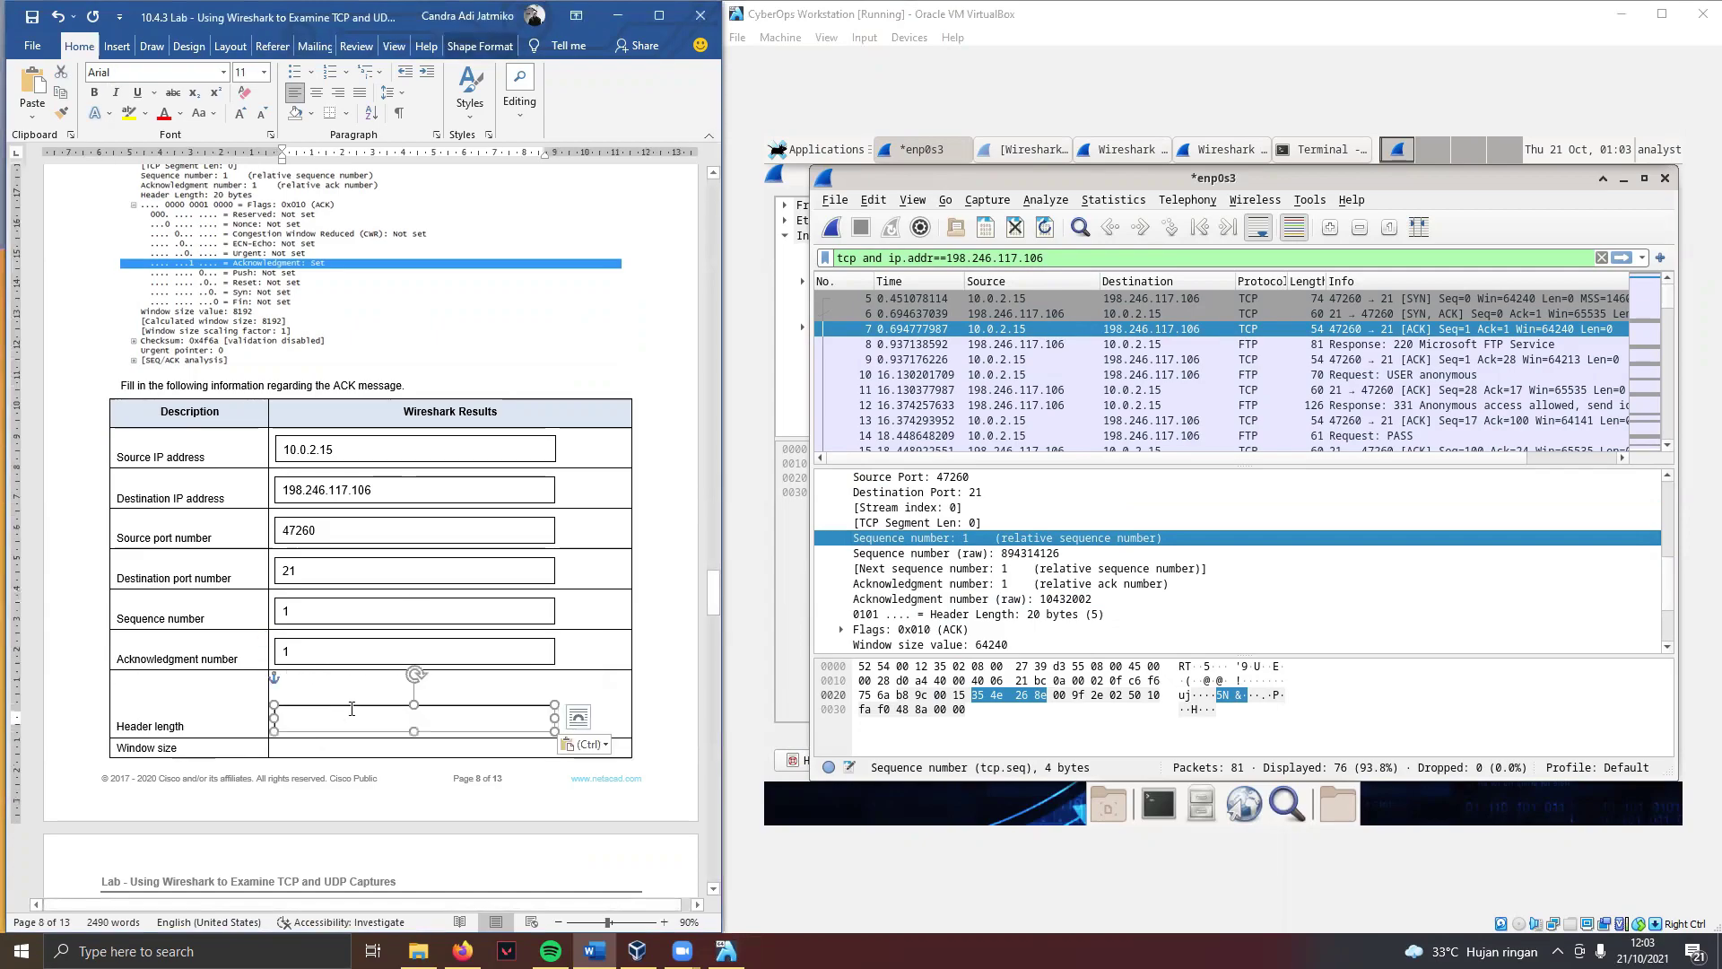
{"action": "left_click_drag", "start_coordinate": [366, 709], "coordinate": [364, 688]}
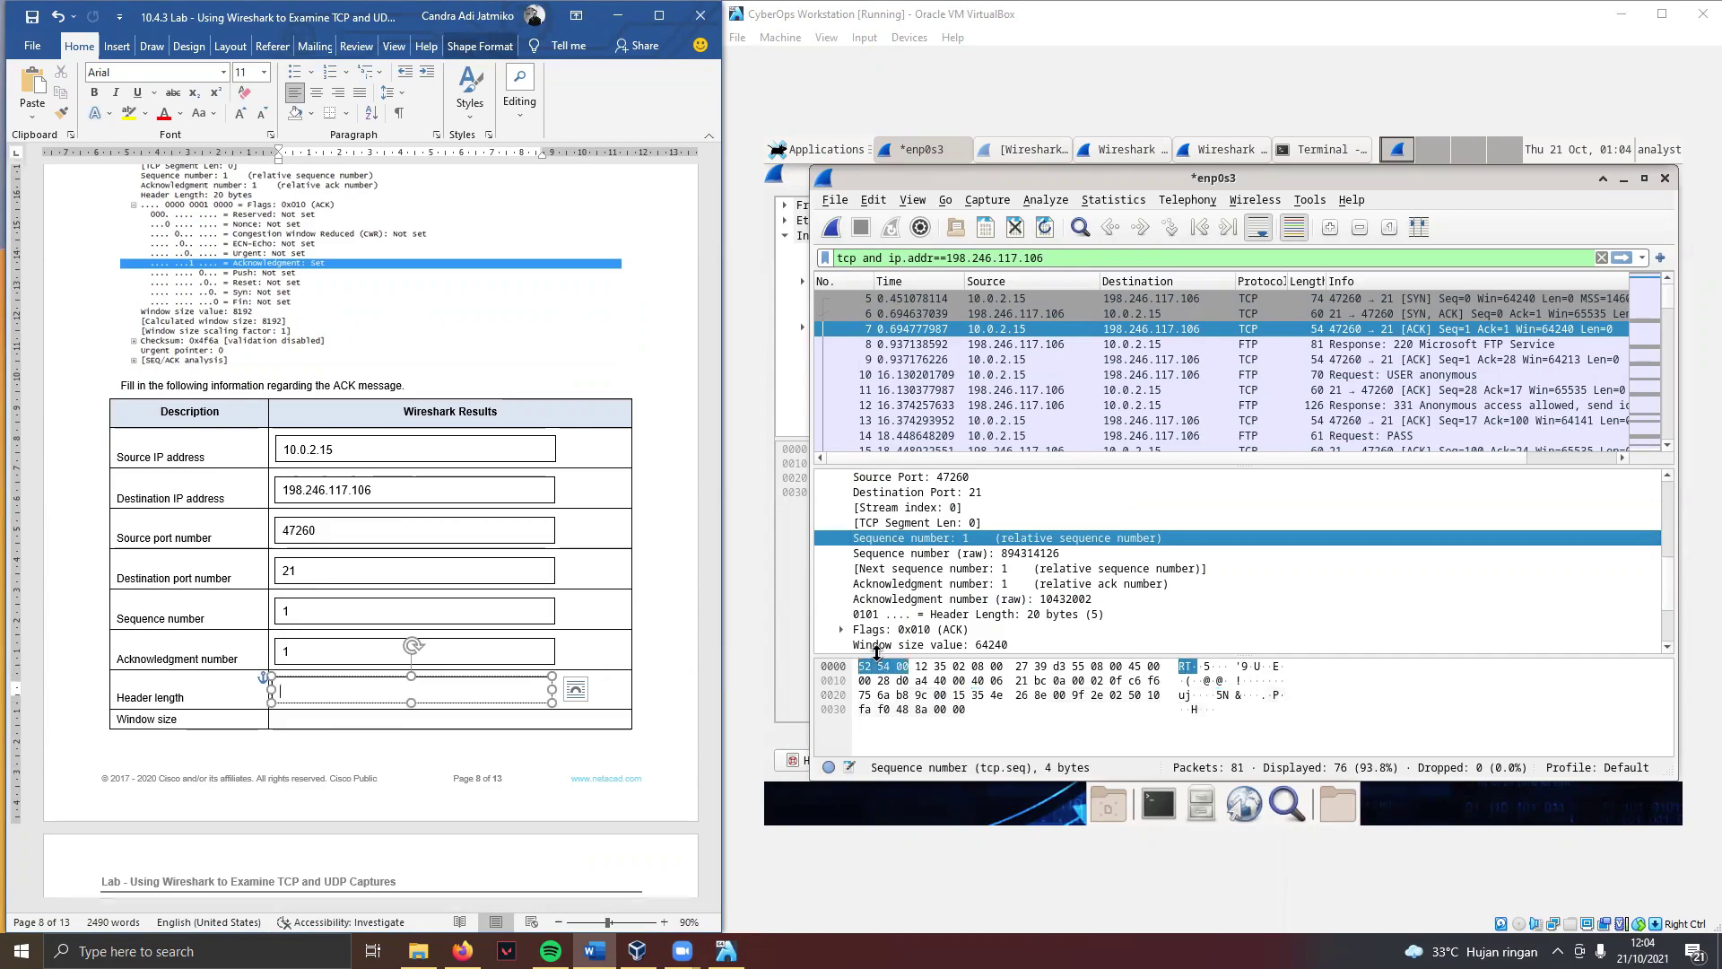
{"action": "type", "text": "21"}
{"action": "key", "text": "ctrl+z"}
{"action": "type", "text": "0 bytes"}
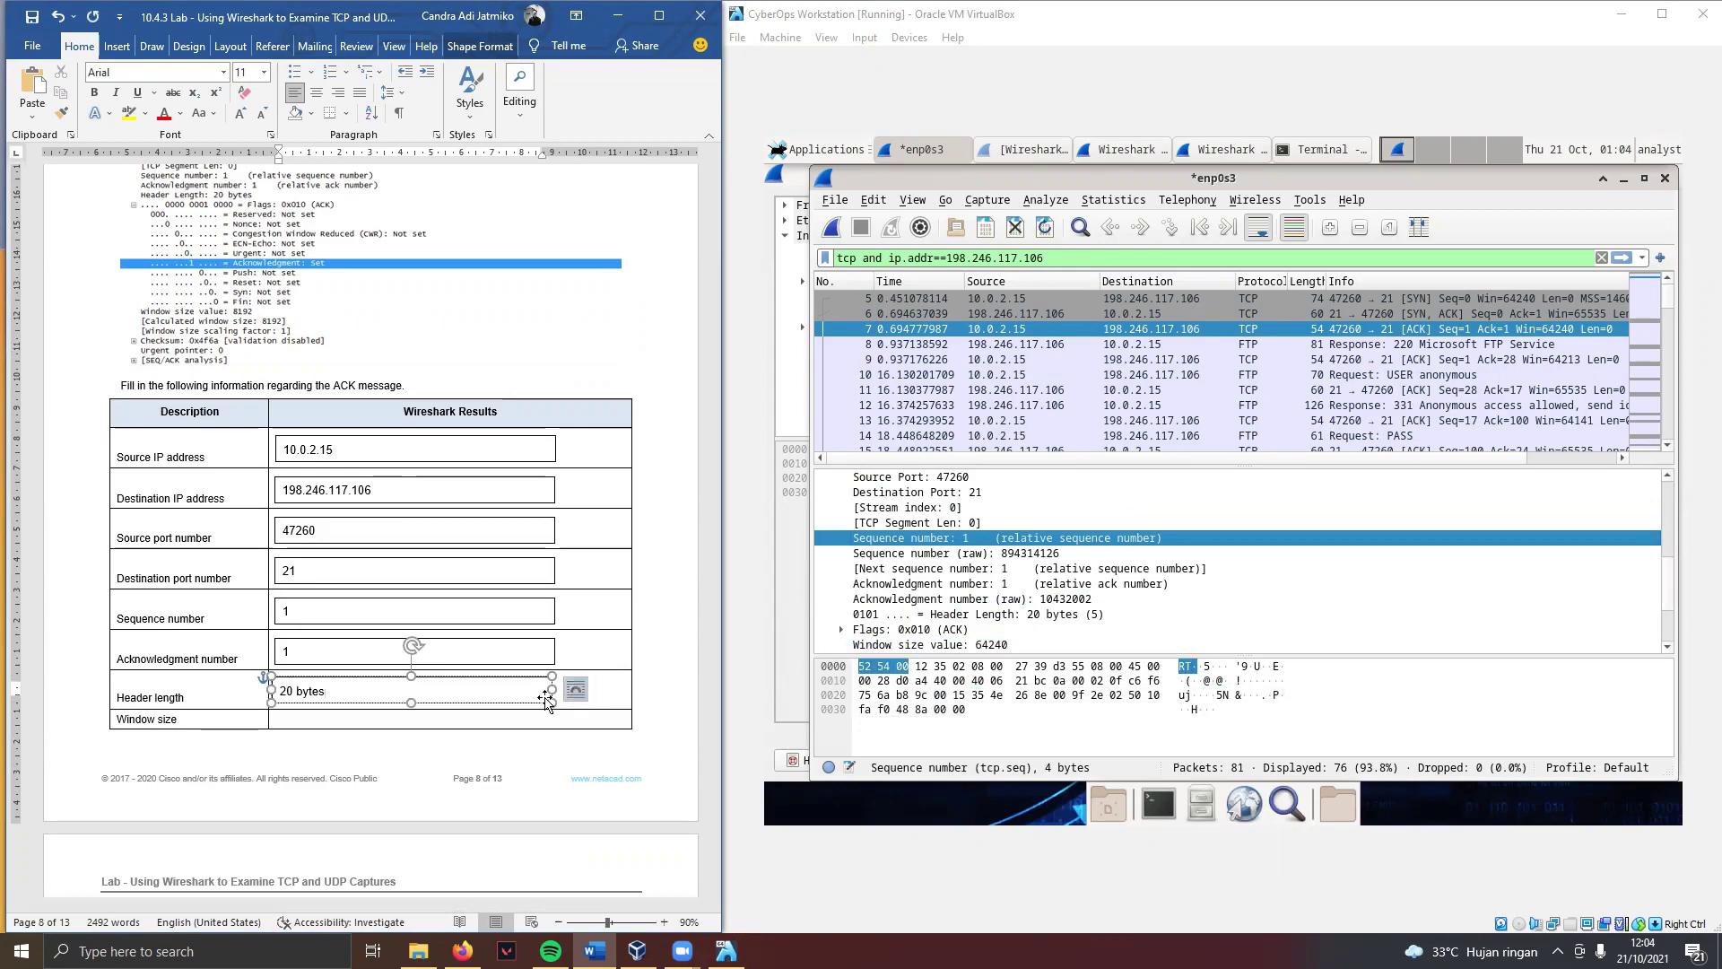
Step: Paste a text box into the ACK table's Window size cell and enter 64240 from the packet details
{"action": "left_click", "coordinate": [501, 717]}
{"action": "key", "text": "ctrl+v"}
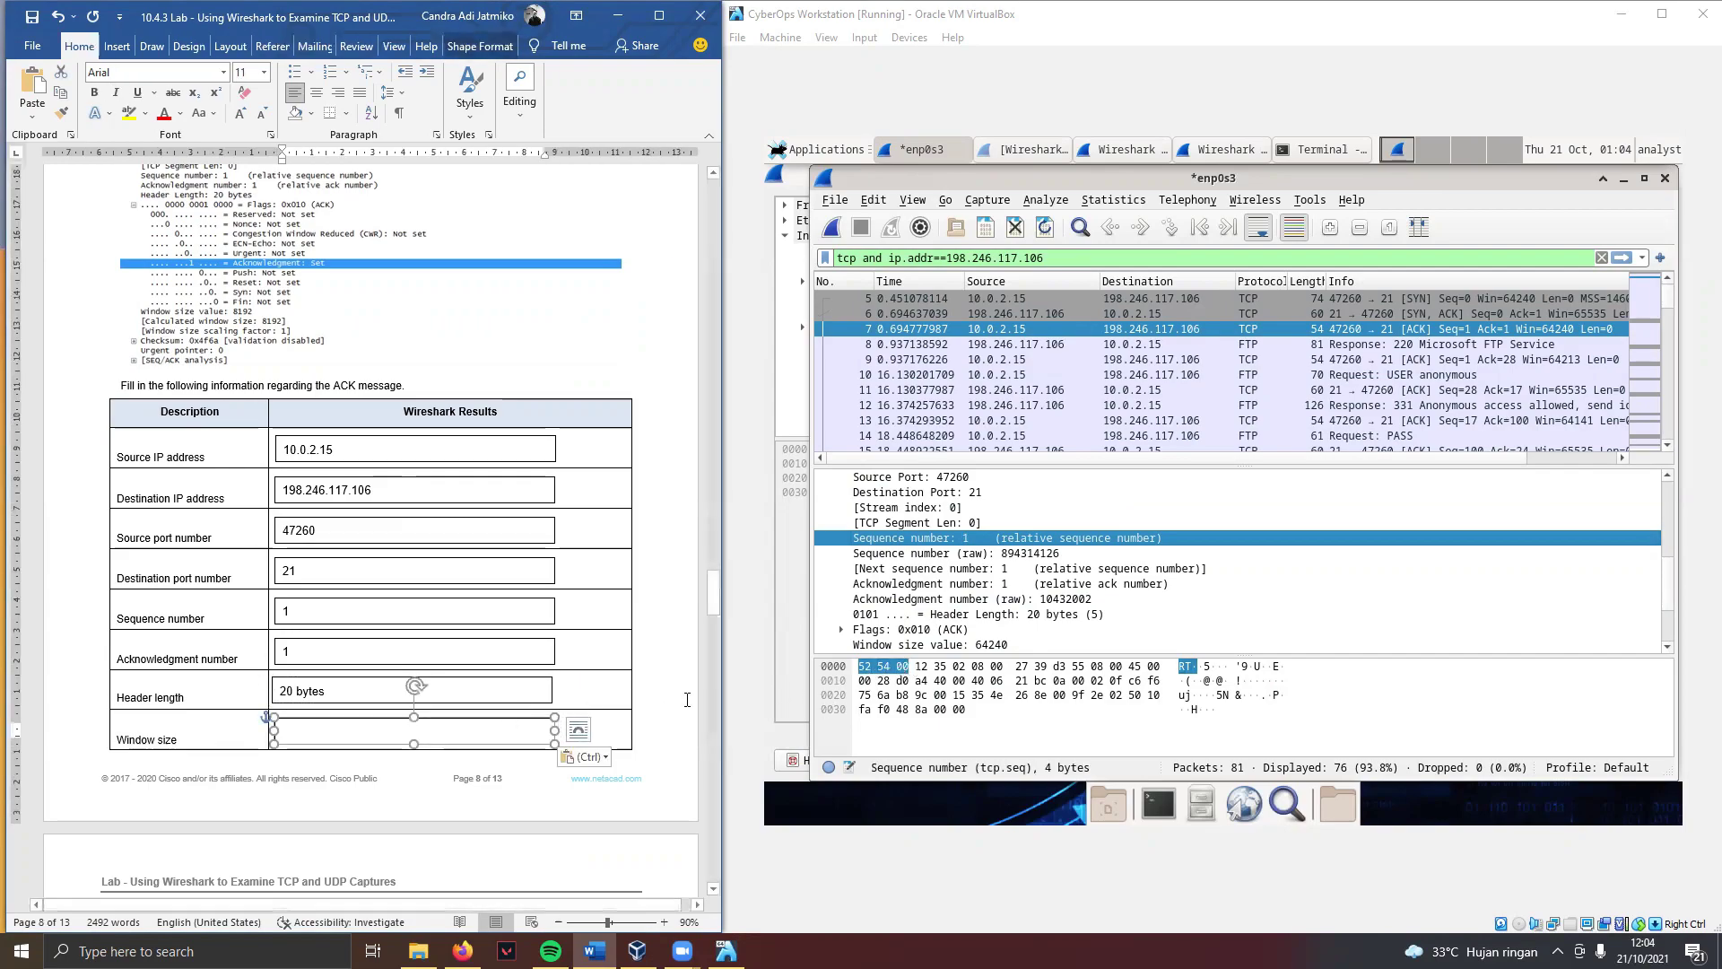
{"action": "left_click", "coordinate": [930, 644]}
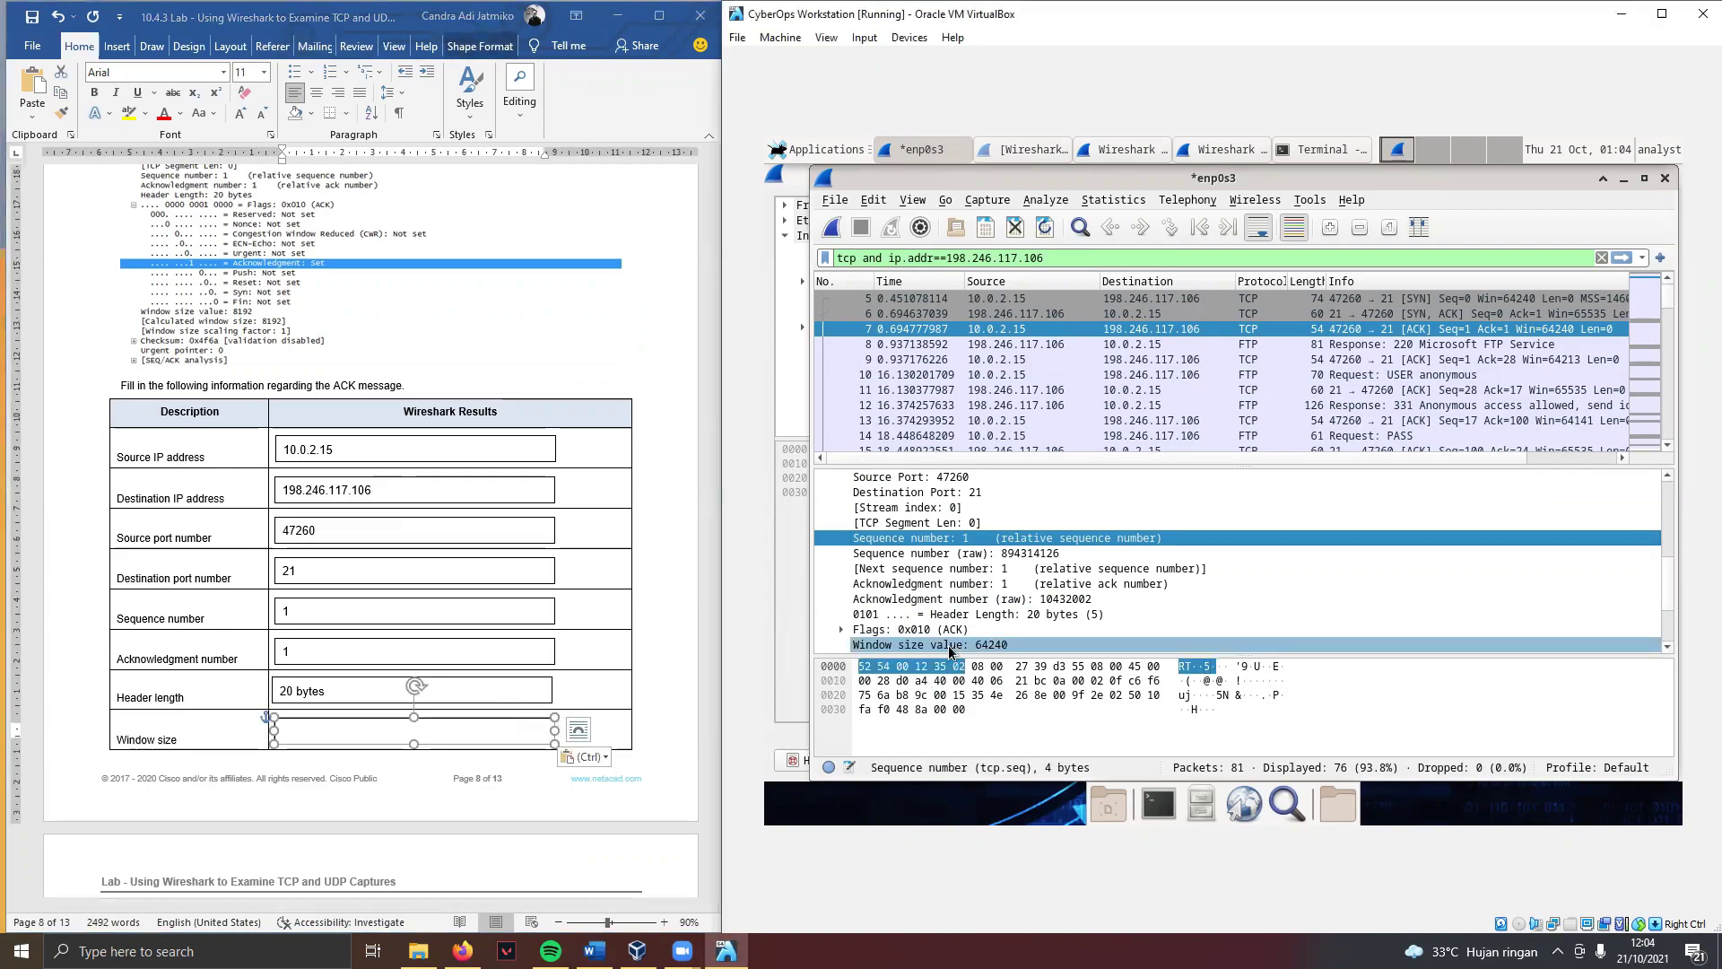
{"action": "left_click", "coordinate": [459, 733]}
{"action": "type", "text": "64240"}
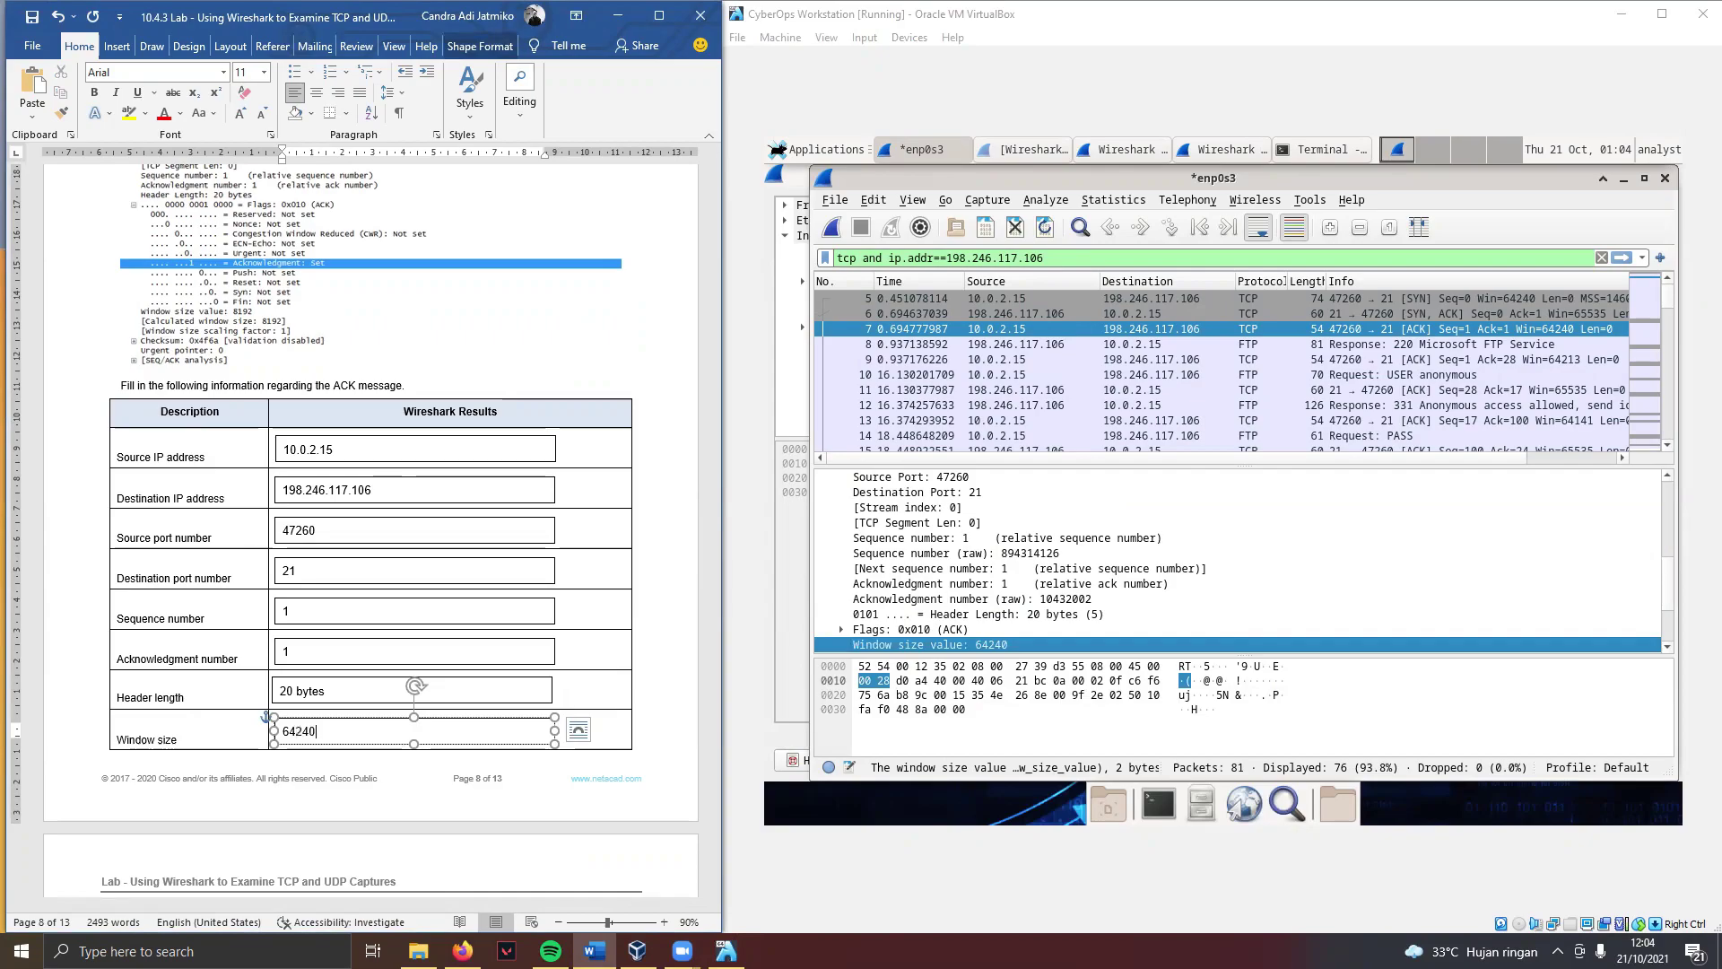
Step: Read the lab guide's SYN bit question, FTP session and TCP termination sections, through to the start of Part 2 on UDP
{"action": "scroll", "coordinate": [464, 702], "scroll_direction": "down", "scroll_amount": 5}
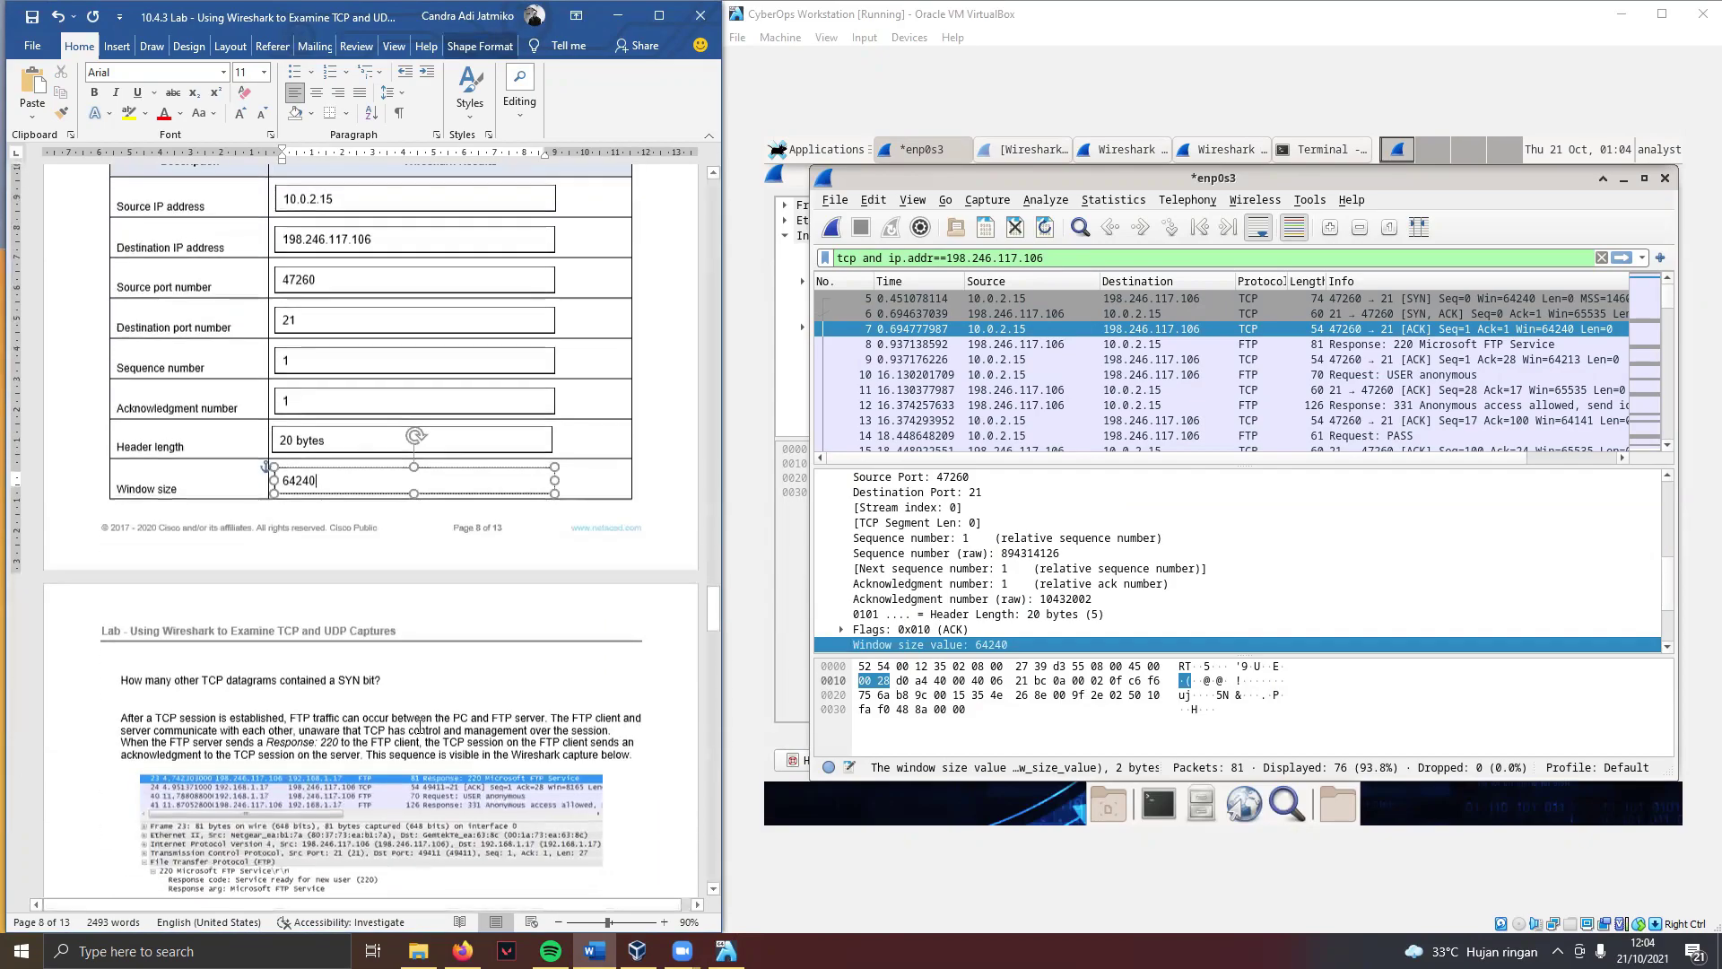
{"action": "scroll", "coordinate": [463, 702], "scroll_direction": "down", "scroll_amount": 5}
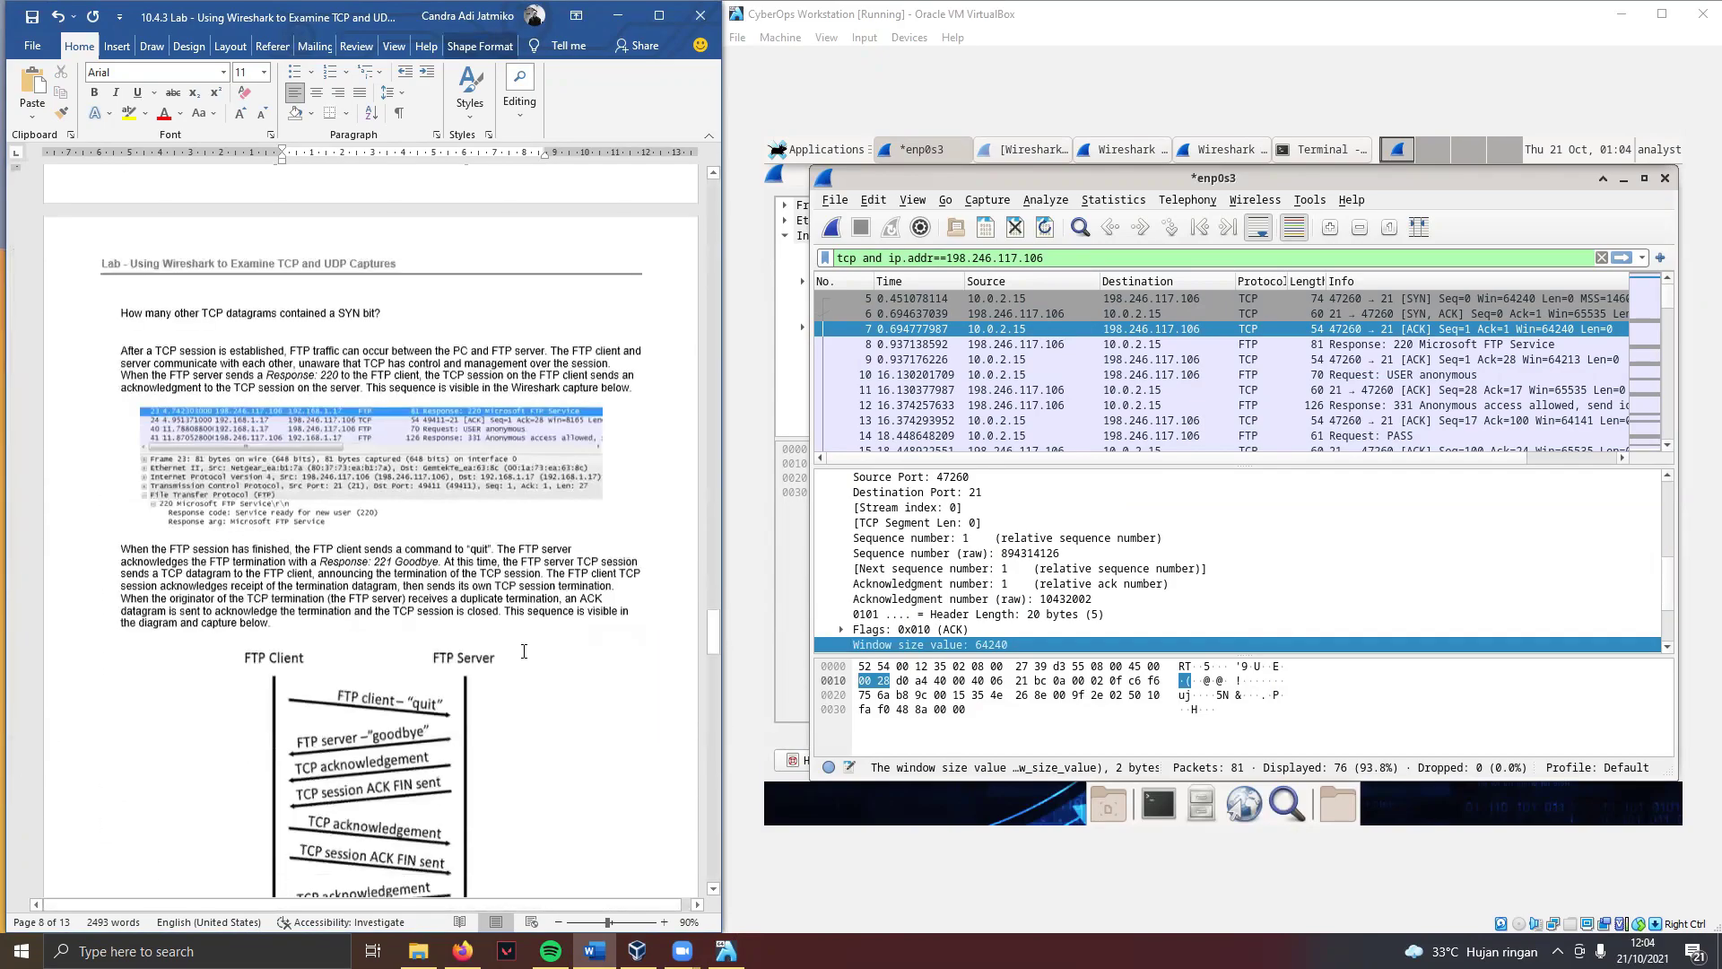
{"action": "scroll", "coordinate": [592, 644], "scroll_direction": "up", "scroll_amount": 4}
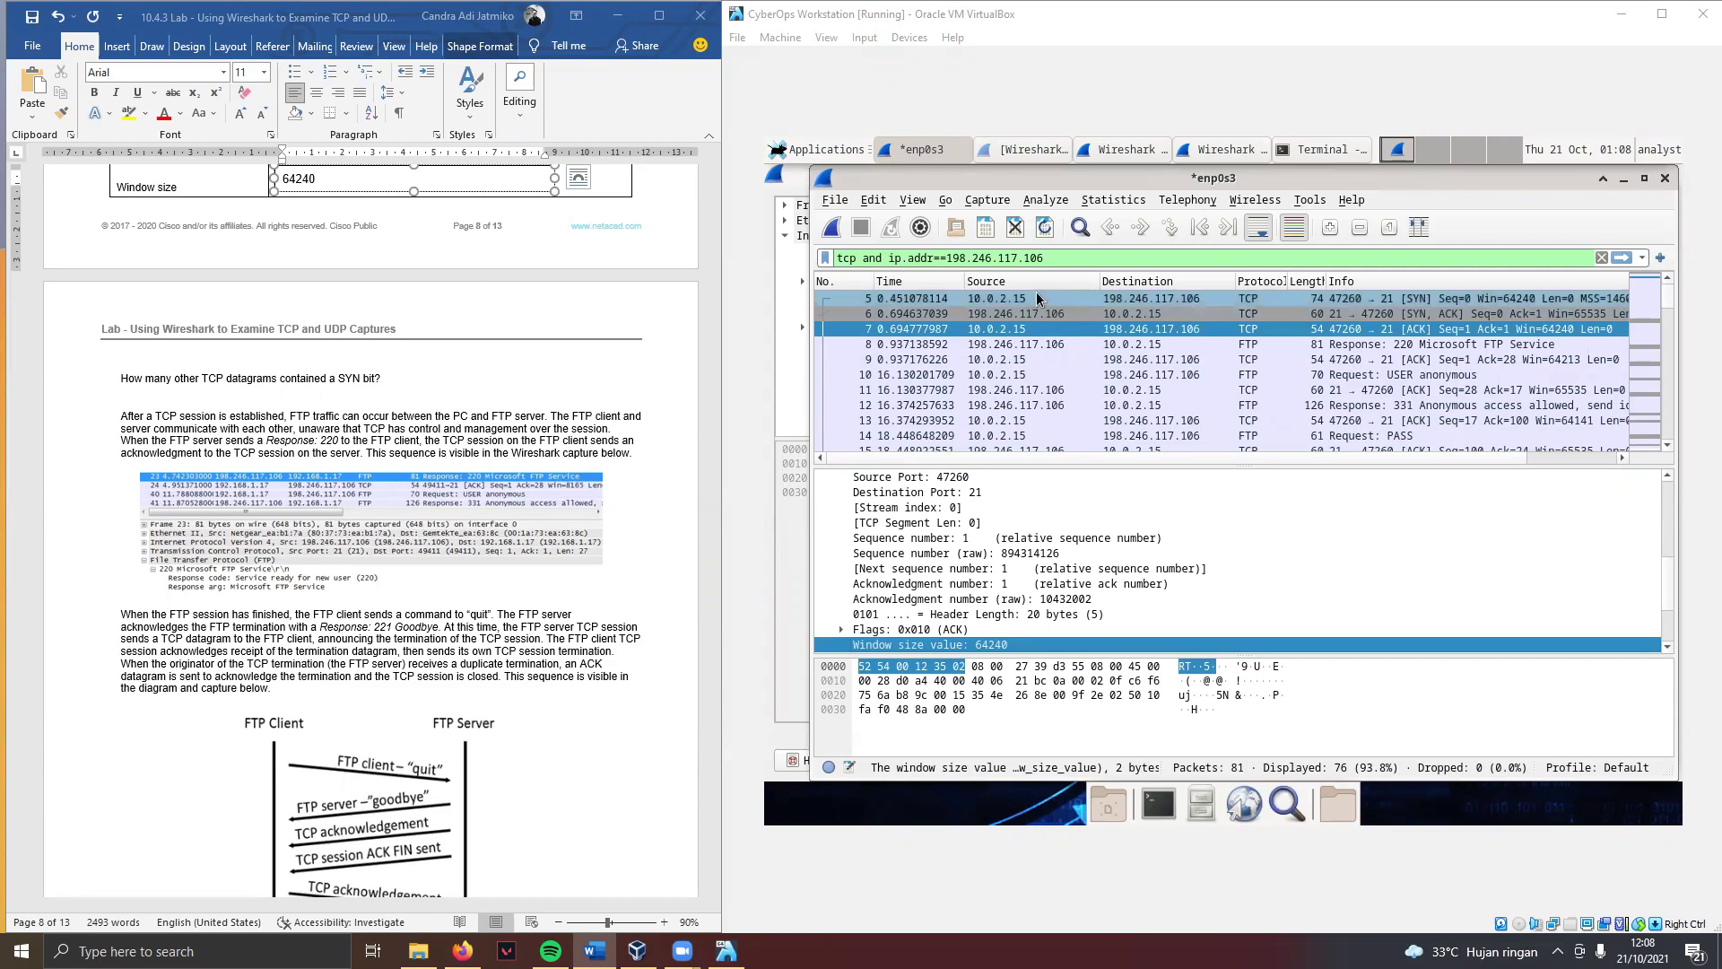
{"action": "scroll", "coordinate": [563, 406], "scroll_direction": "down", "scroll_amount": 5}
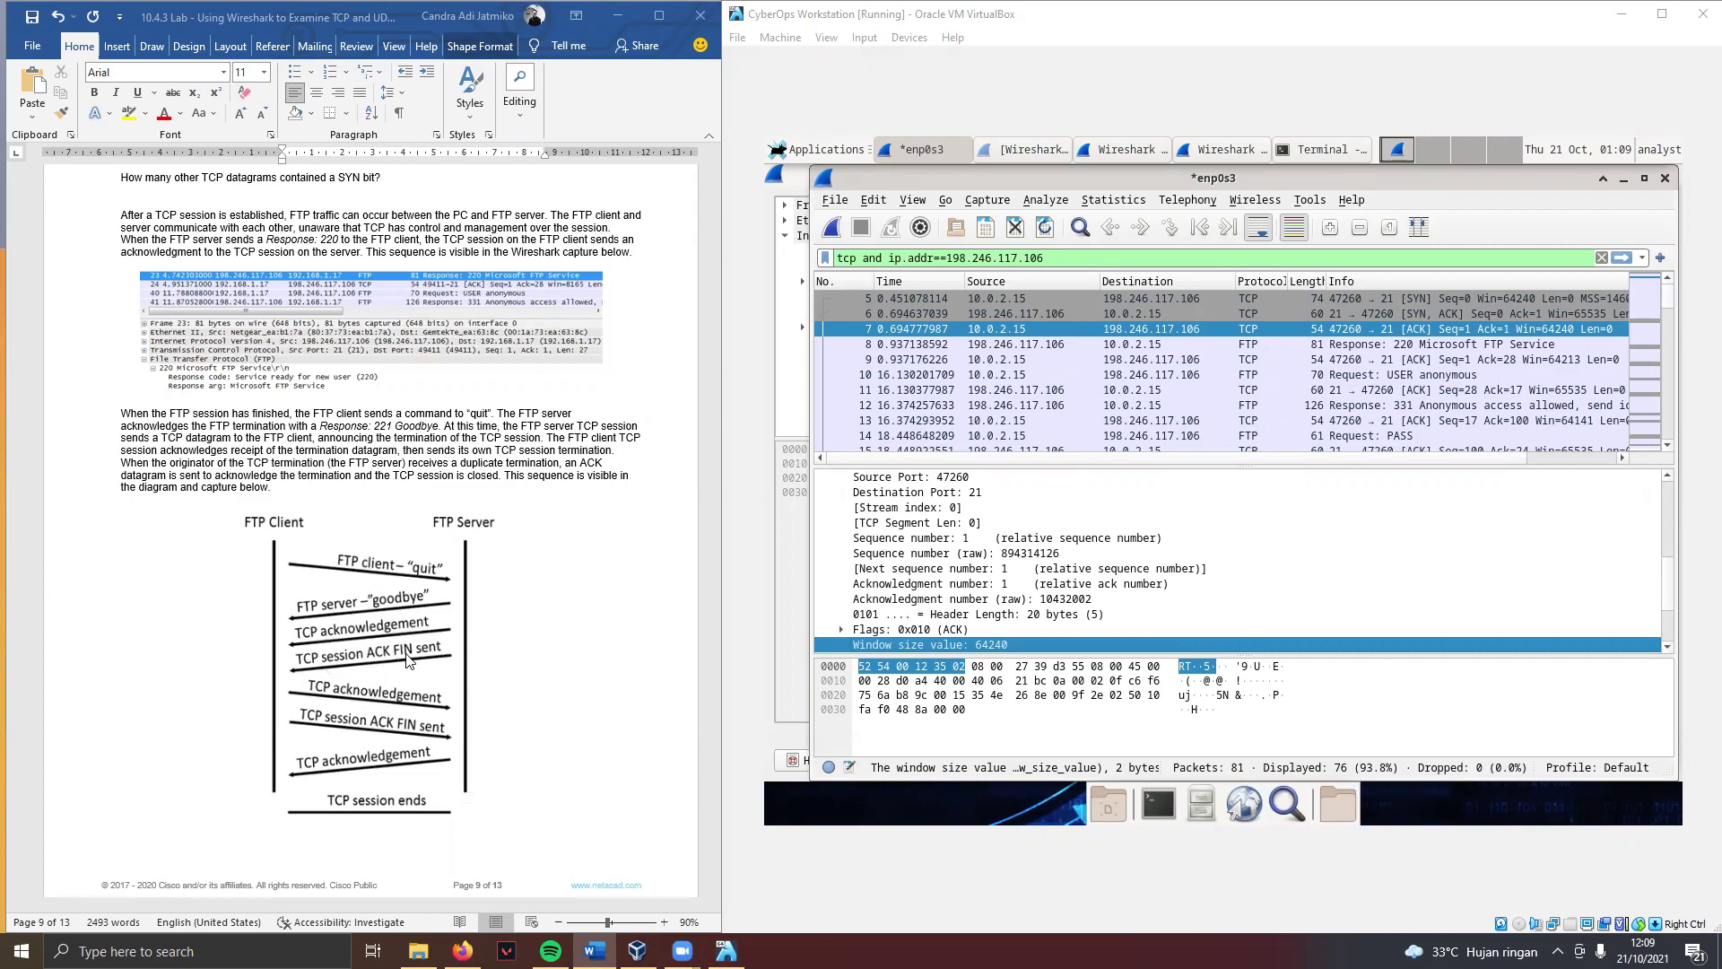
{"action": "scroll", "coordinate": [434, 660], "scroll_direction": "down", "scroll_amount": 1}
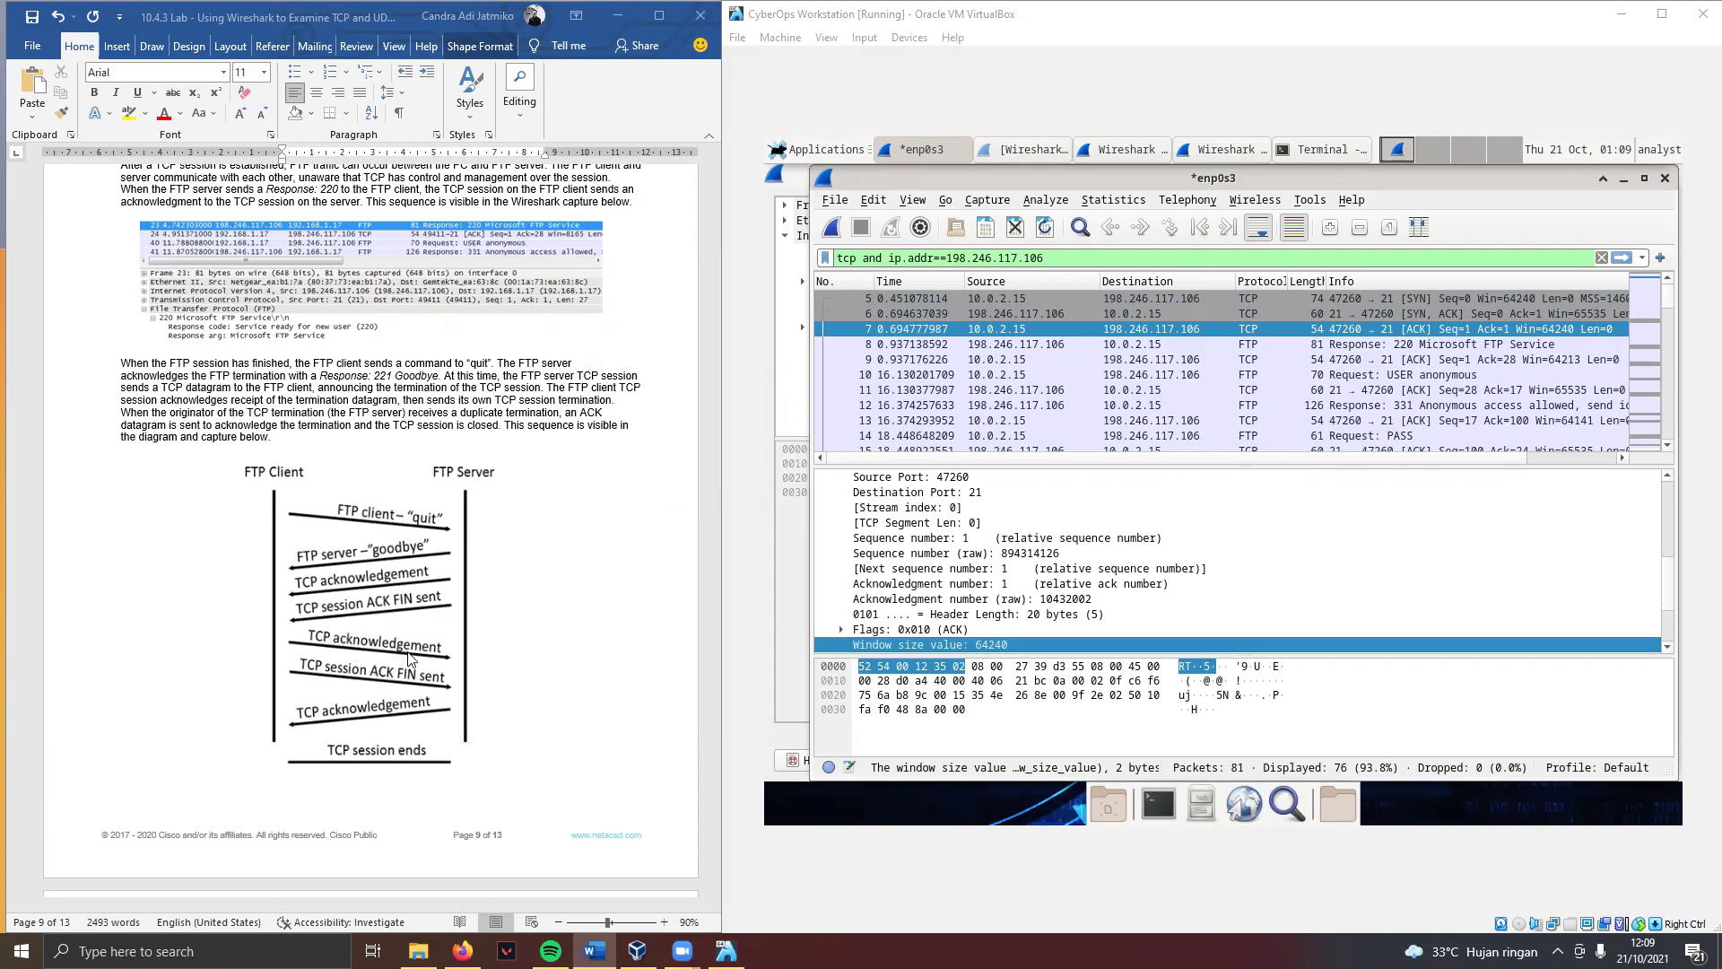
{"action": "scroll", "coordinate": [408, 662], "scroll_direction": "down", "scroll_amount": 1}
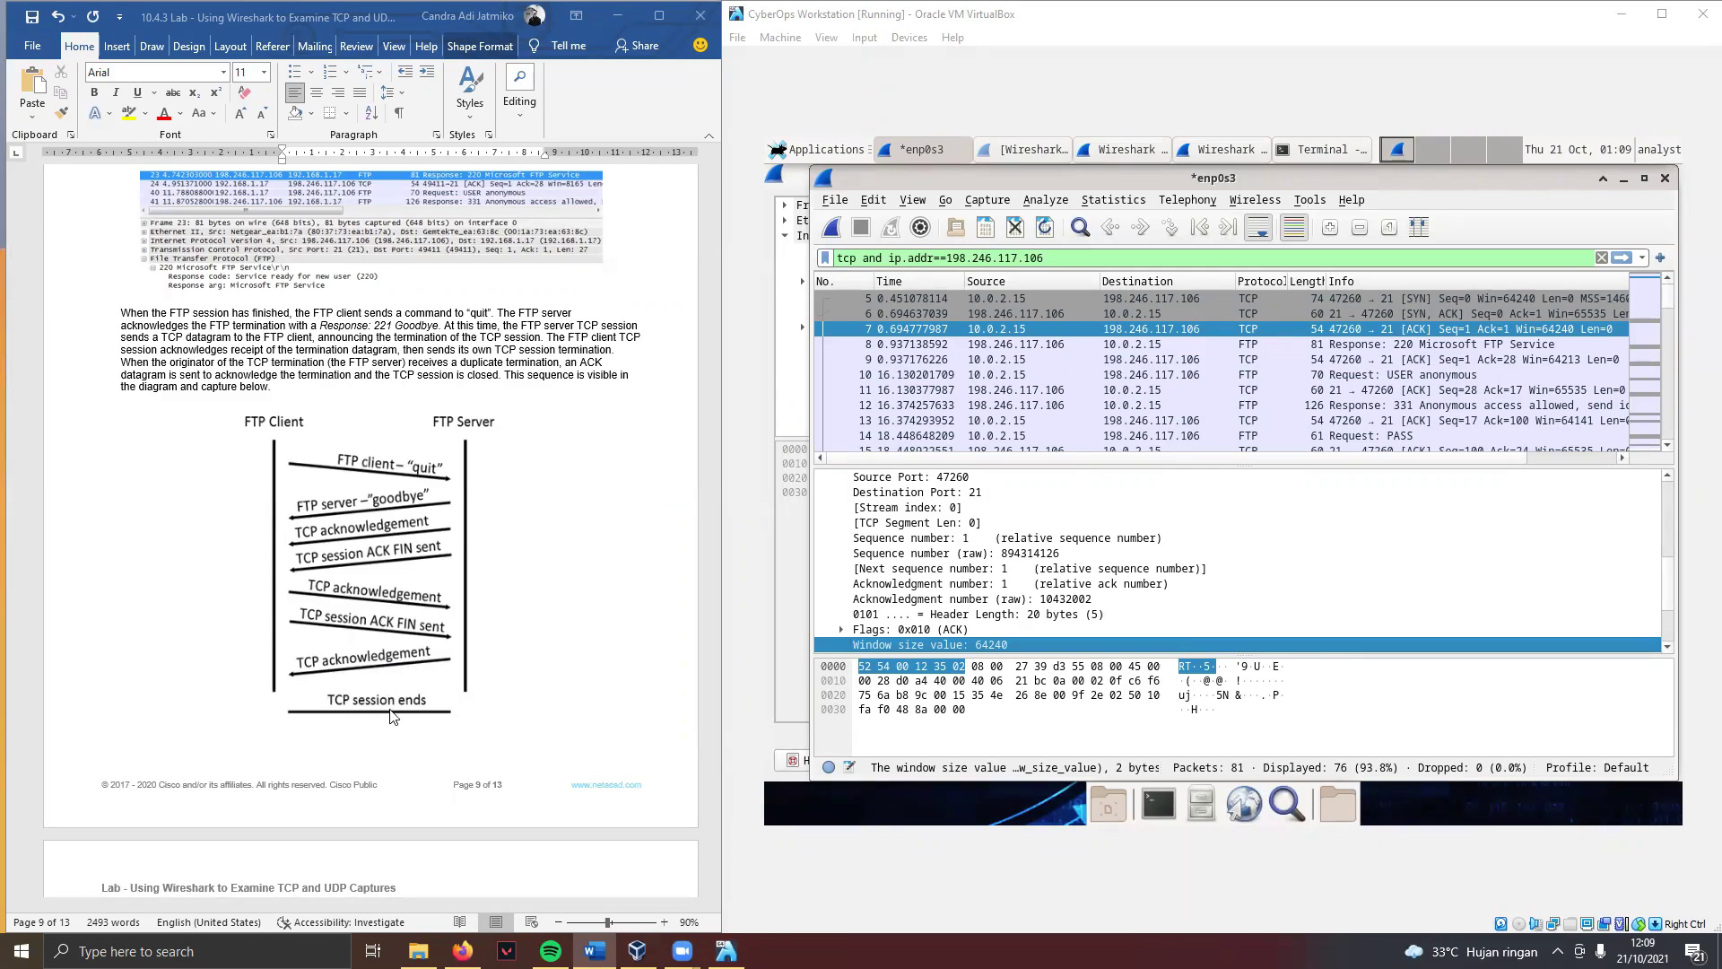
{"action": "scroll", "coordinate": [597, 628], "scroll_direction": "down", "scroll_amount": 3}
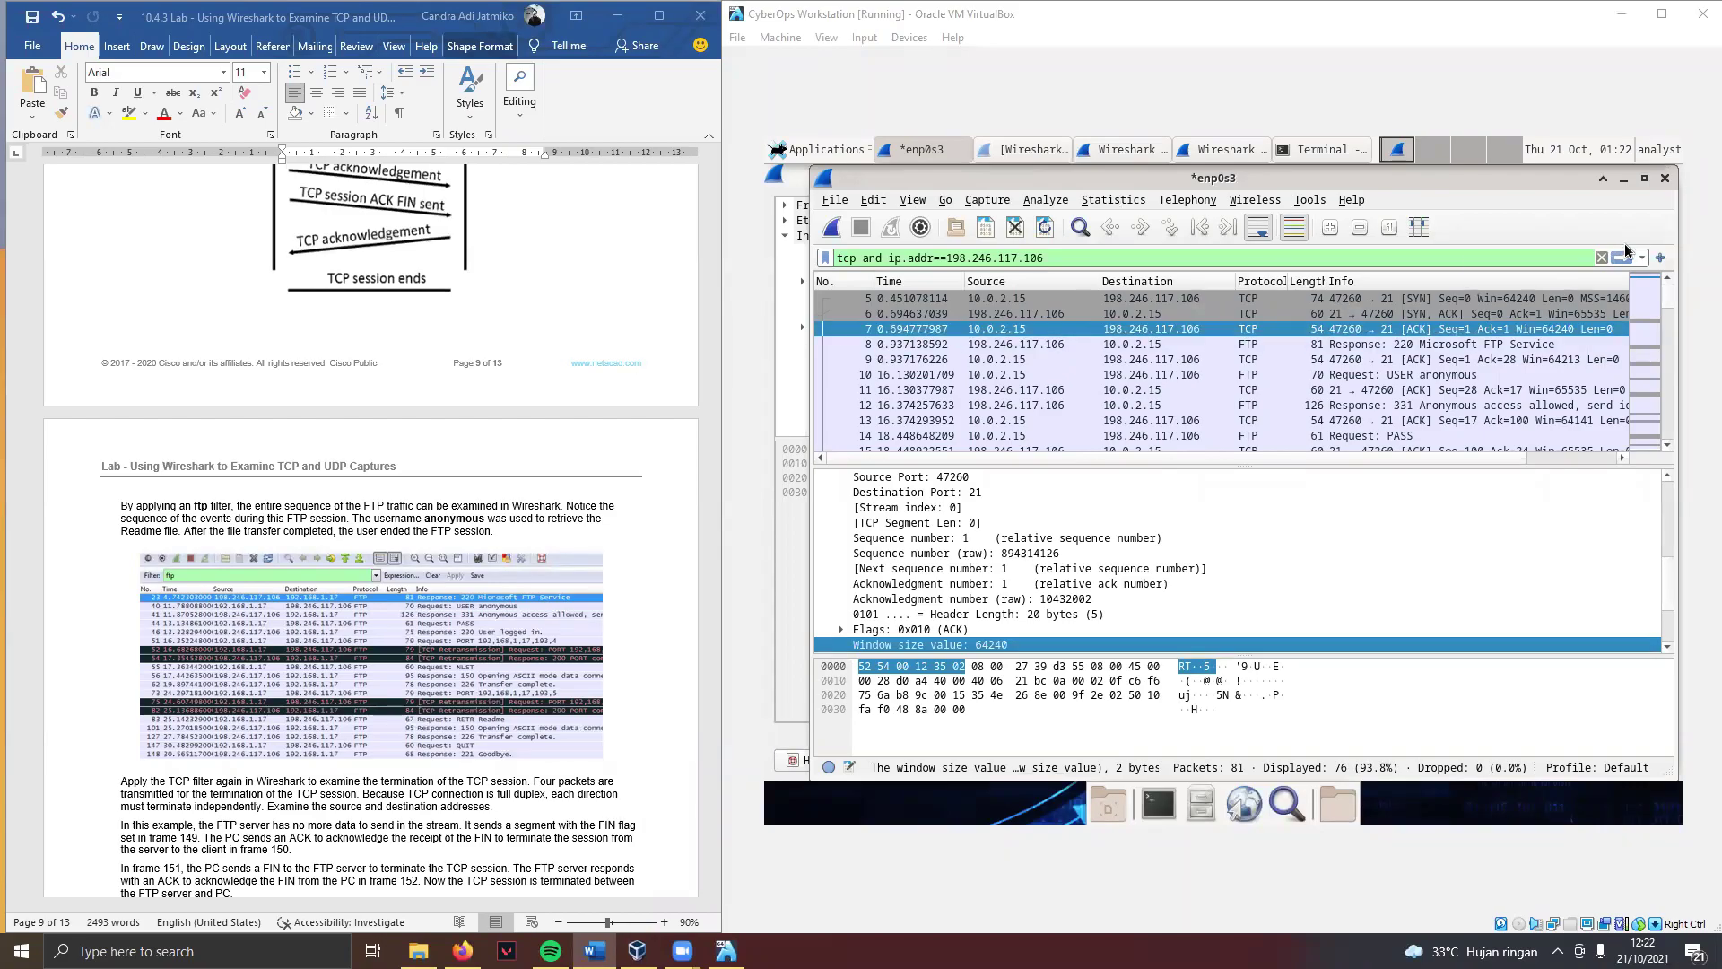
{"action": "scroll", "coordinate": [318, 421], "scroll_direction": "down", "scroll_amount": 3}
{"action": "scroll", "coordinate": [319, 422], "scroll_direction": "down", "scroll_amount": 10}
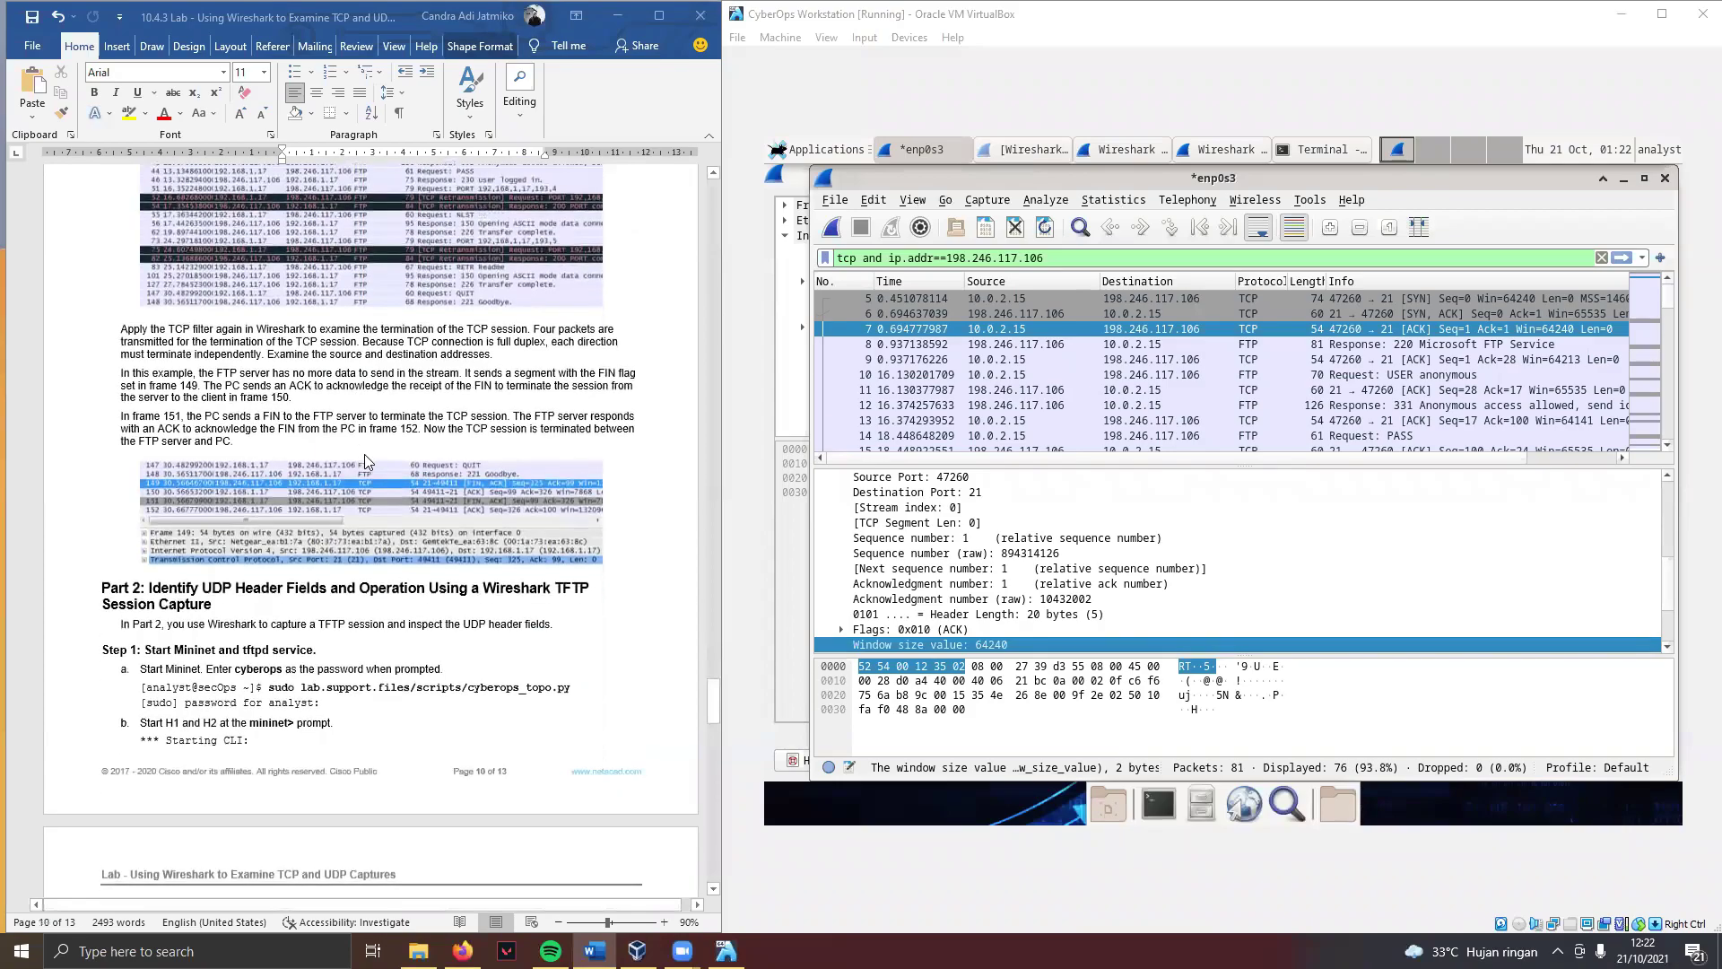
{"action": "scroll", "coordinate": [373, 501], "scroll_direction": "down", "scroll_amount": 3}
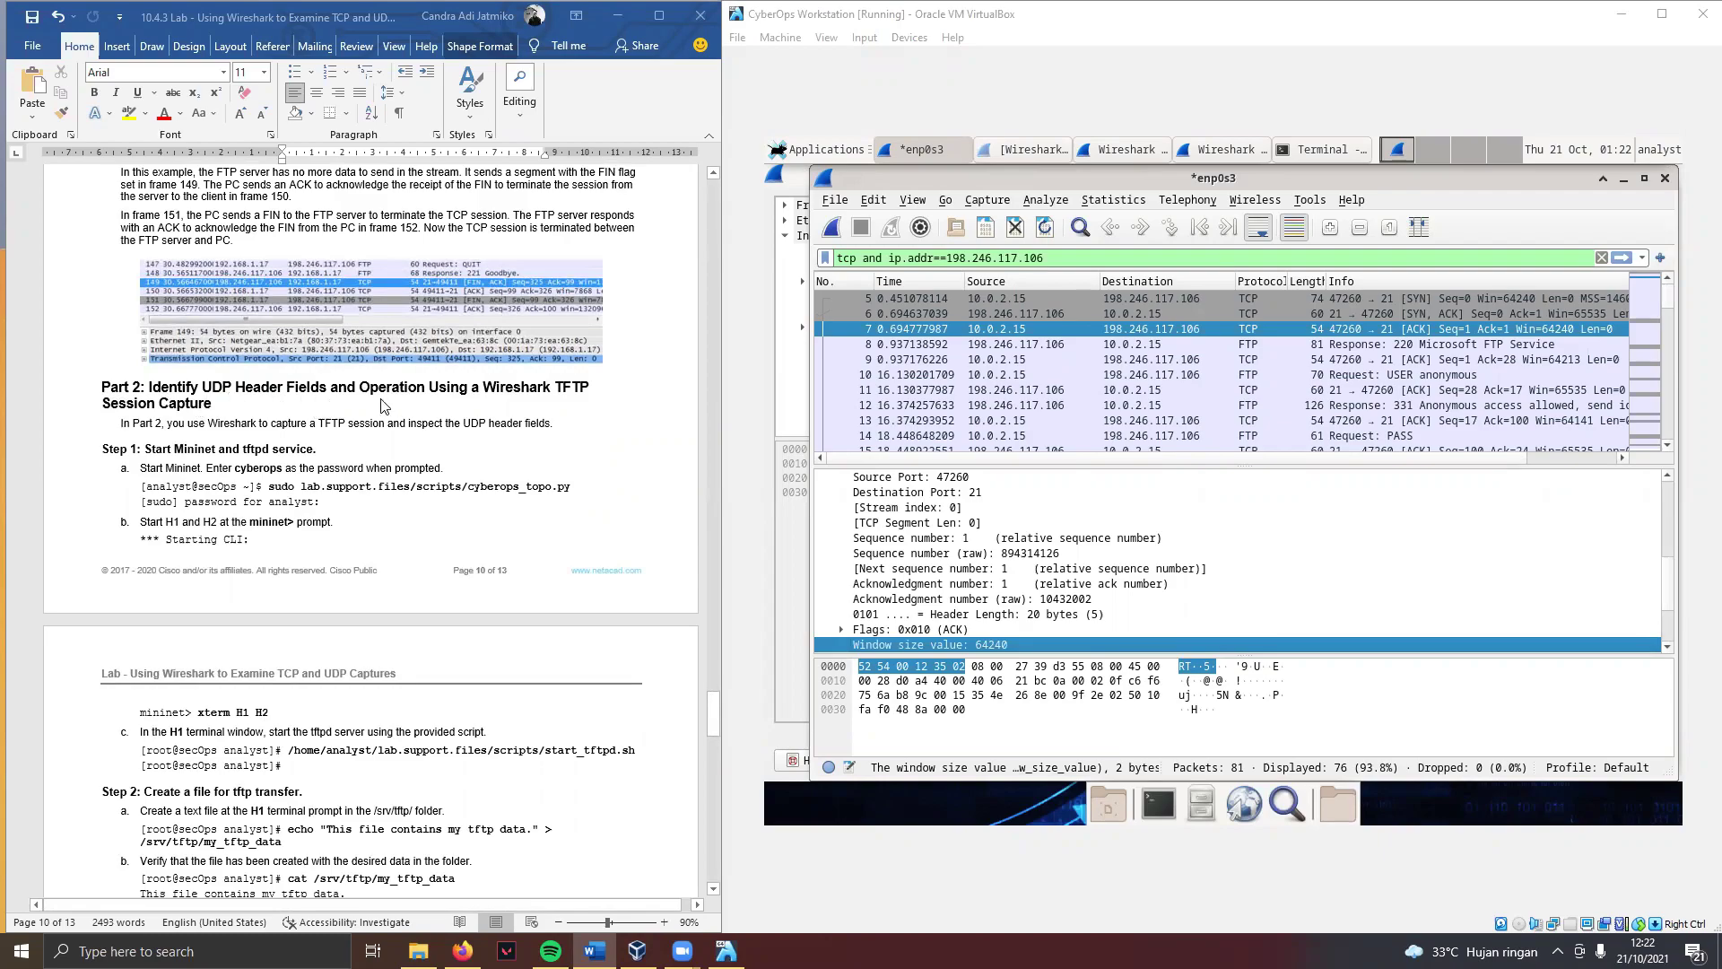
Step: Quit Wireshark without saving the captured FTP packets and clear the terminal
{"action": "left_click", "coordinate": [1665, 178]}
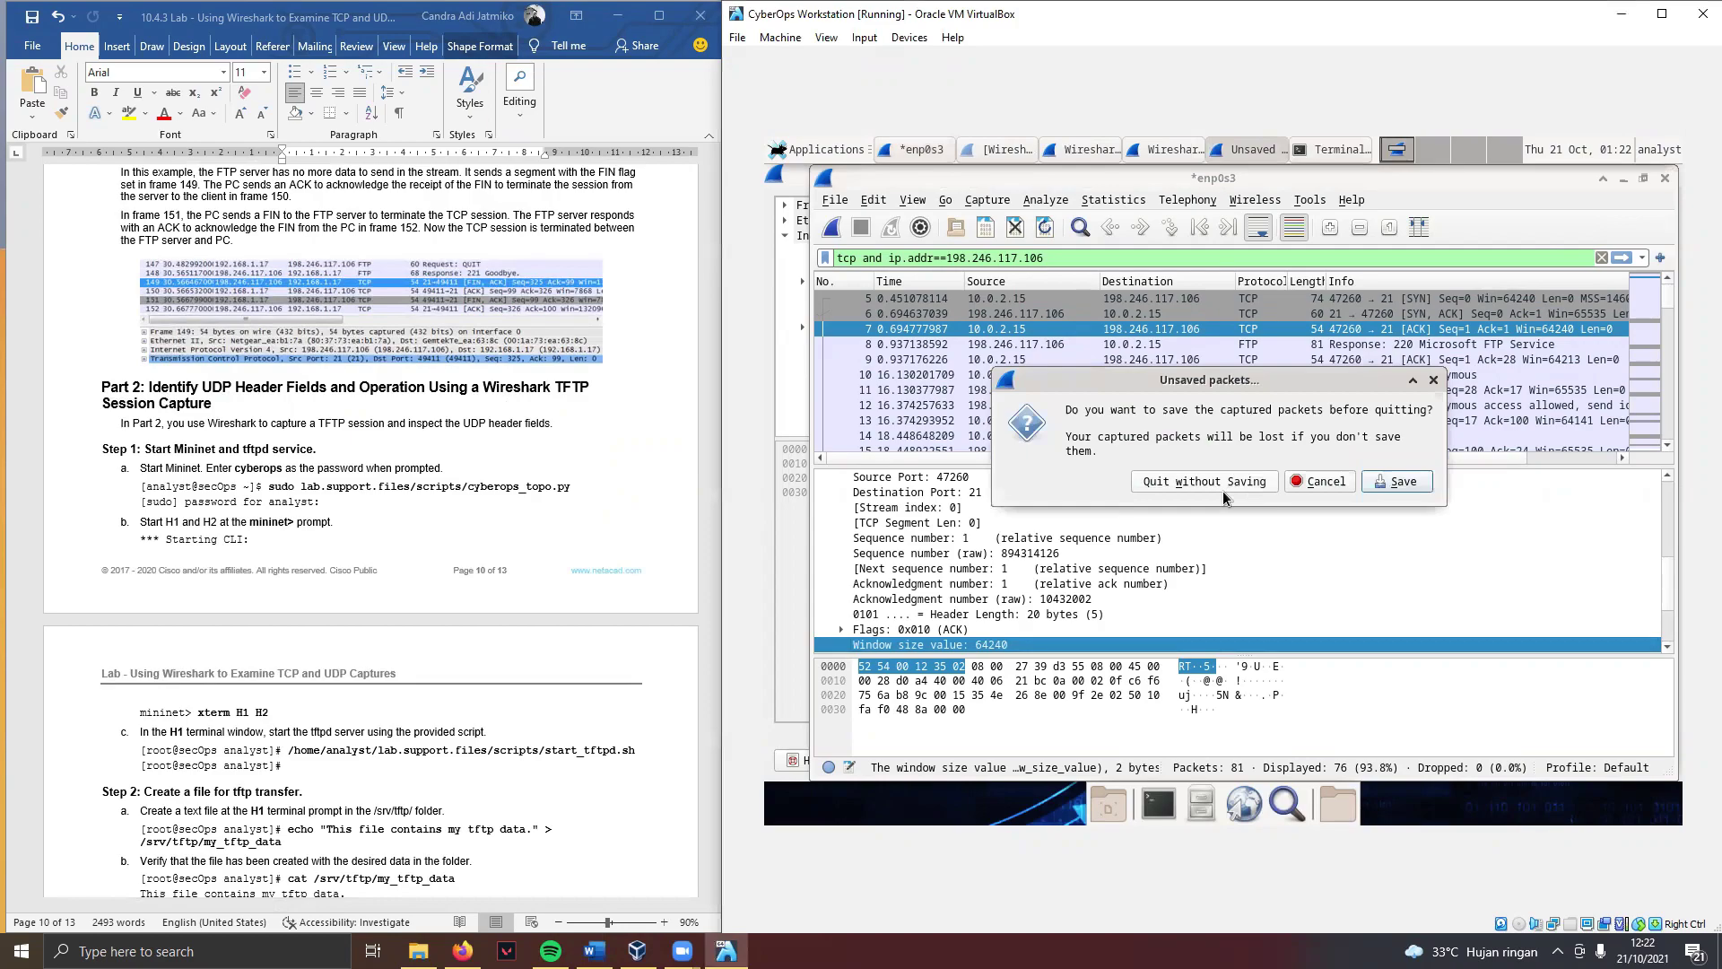
{"action": "left_click", "coordinate": [1218, 482]}
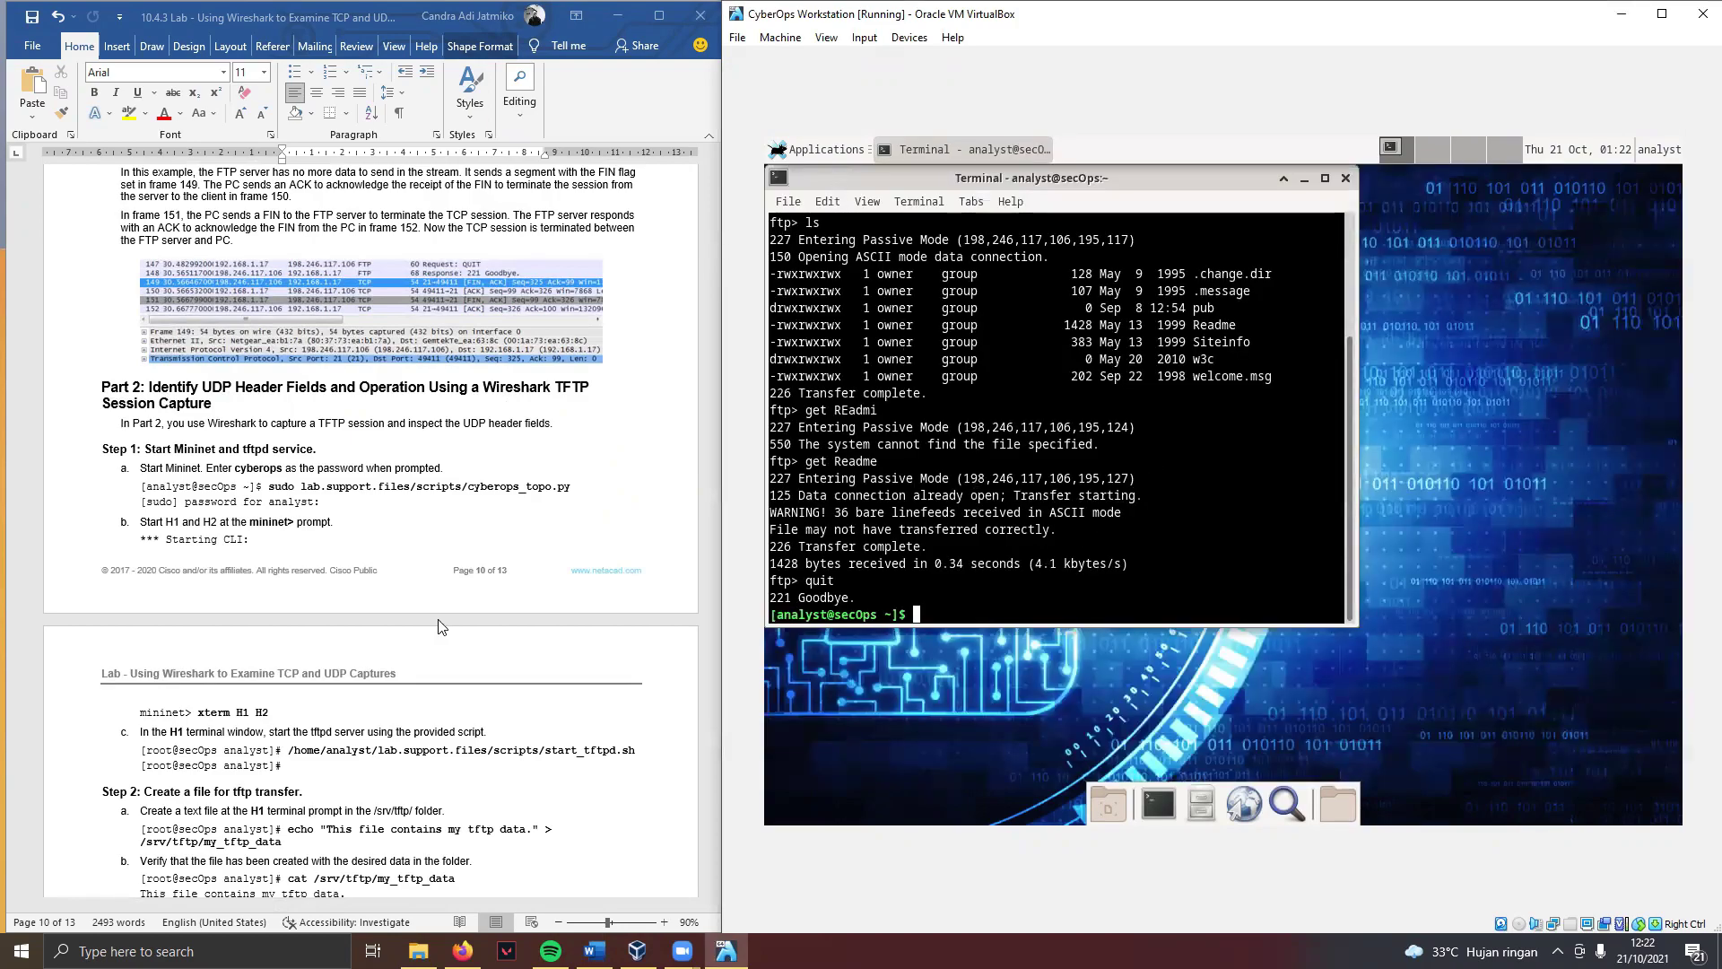
{"action": "type", "text": "clear"}
{"action": "key", "text": "Return"}
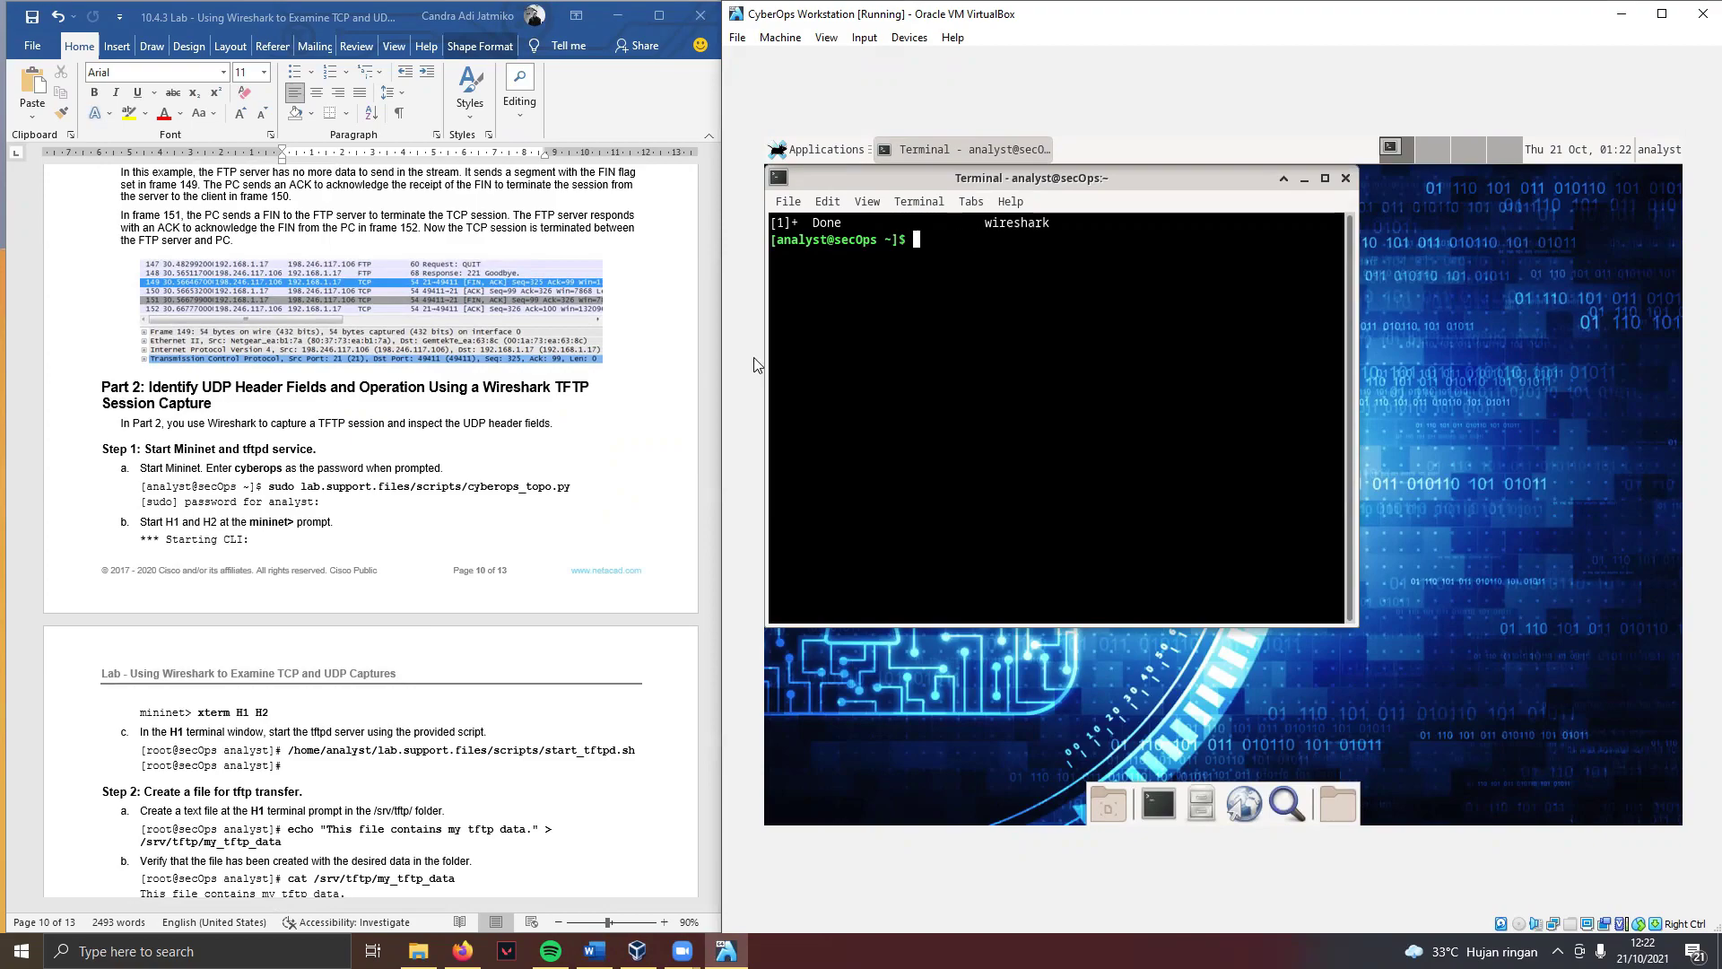
Step: Start Mininet by running sudo lab.support.files/scripts/cyberops_topo.py in the terminal and enter the analyst's sudo password
{"action": "scroll", "coordinate": [359, 493], "scroll_direction": "down", "scroll_amount": 2}
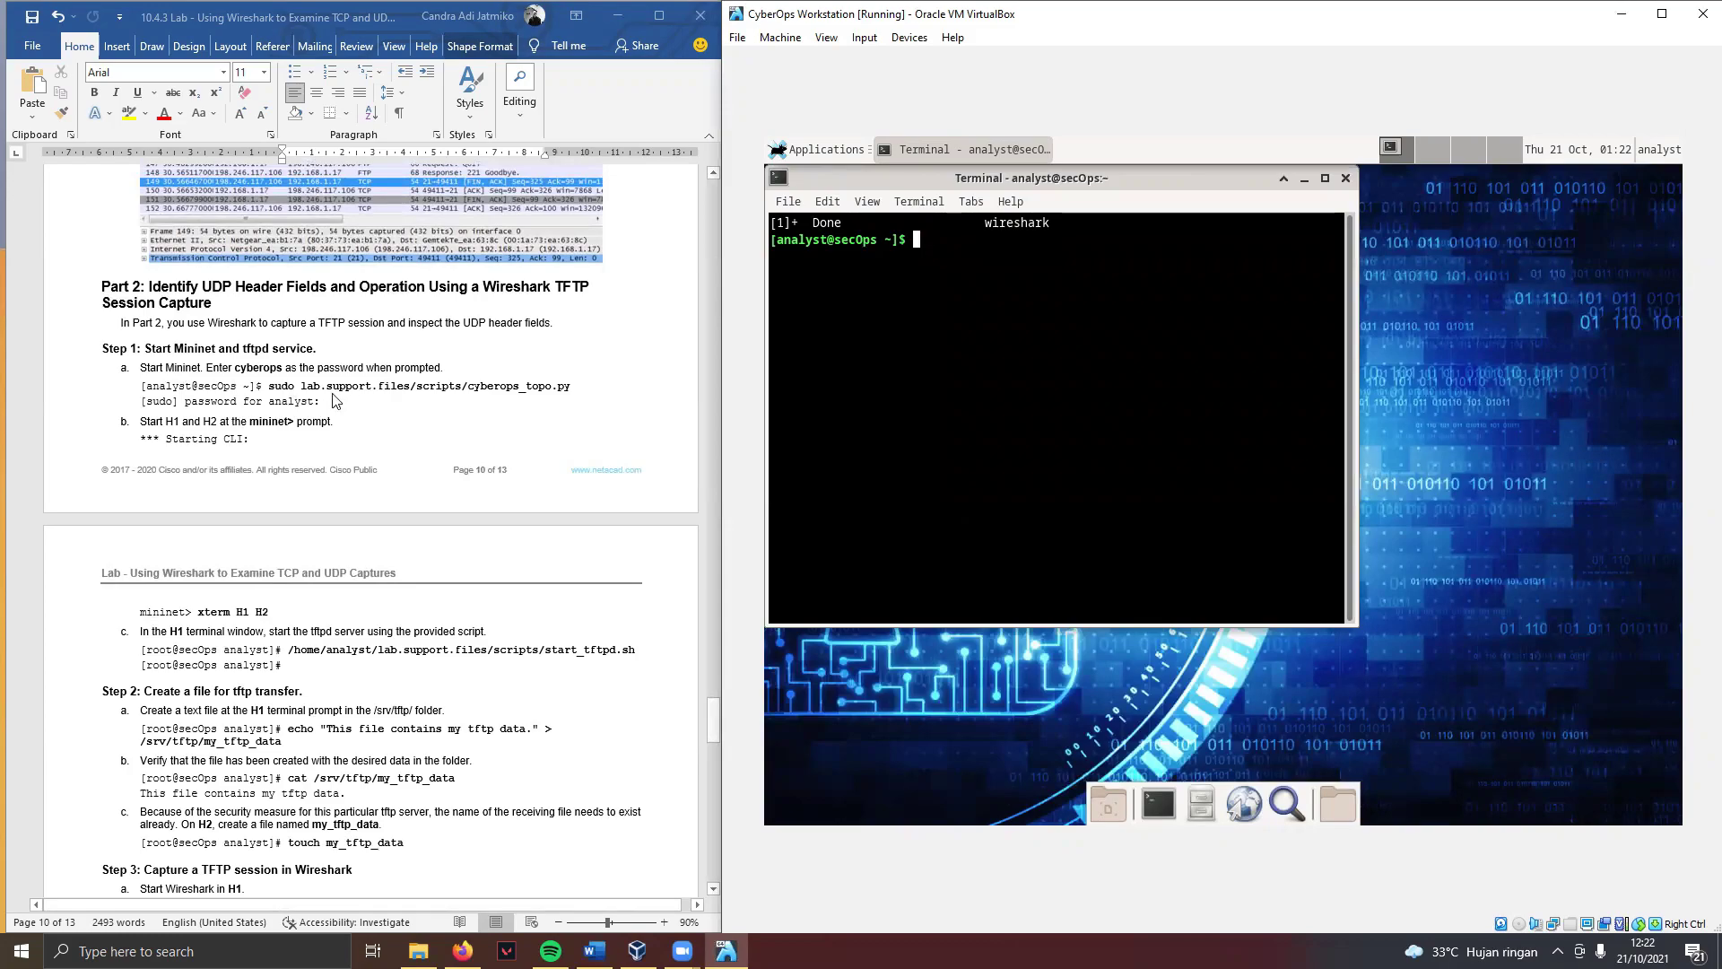
{"action": "scroll", "coordinate": [354, 390], "scroll_direction": "down", "scroll_amount": 1}
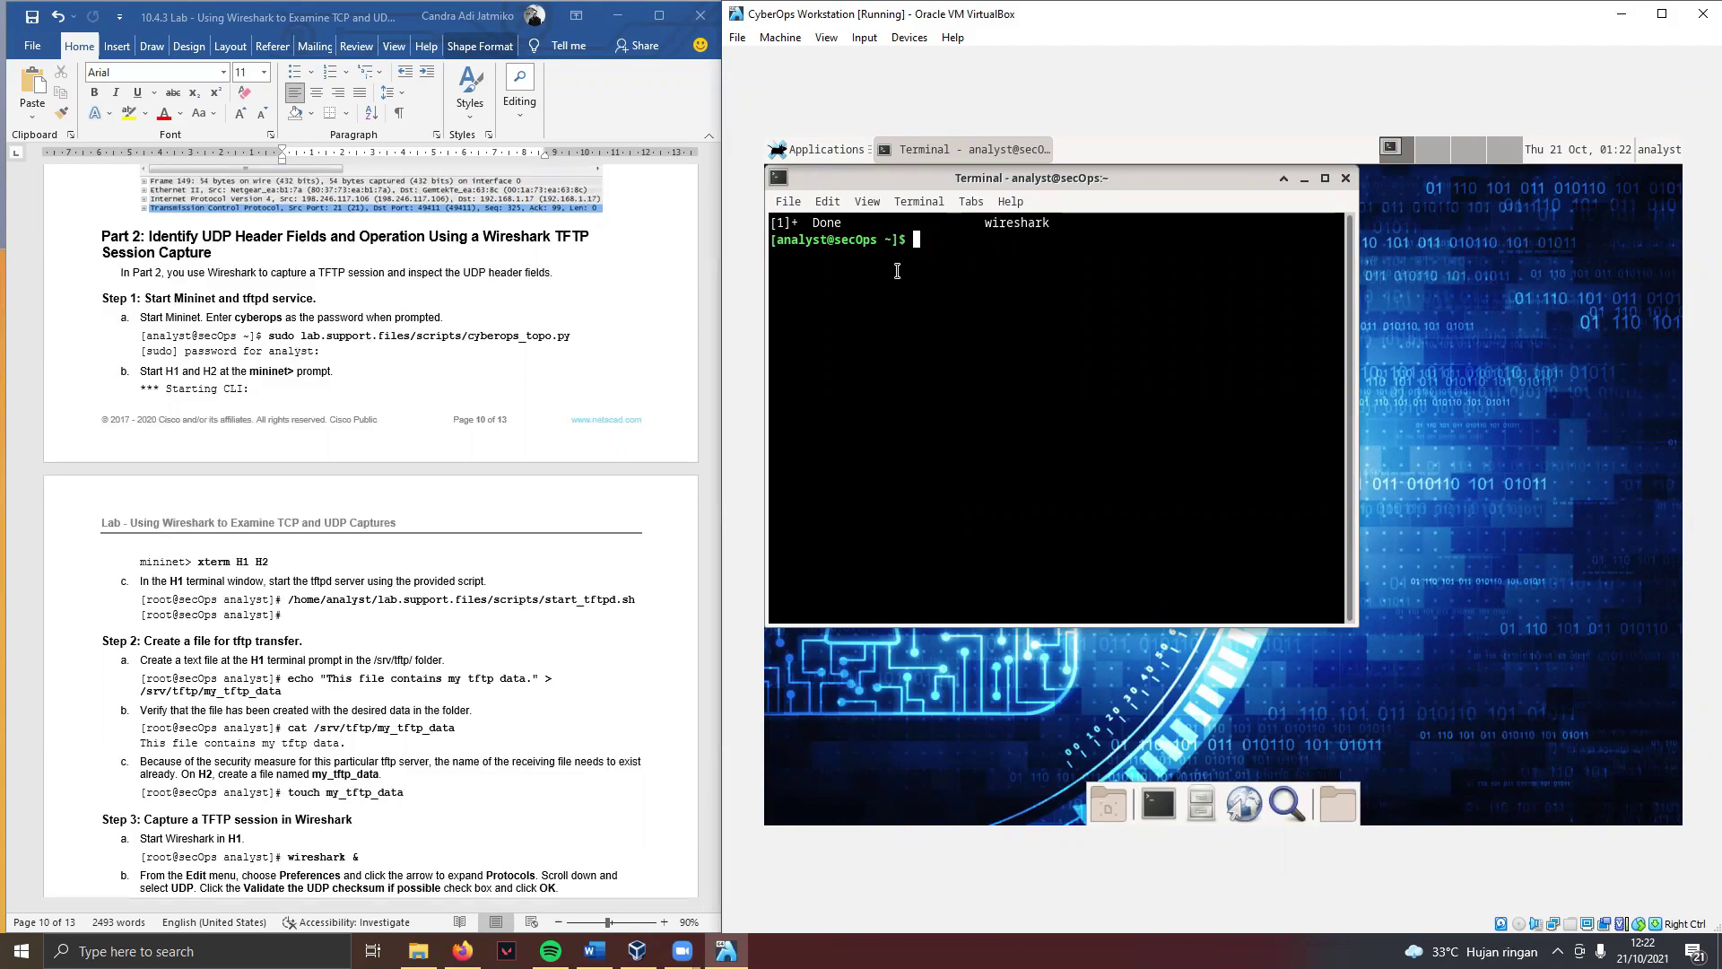
{"action": "type", "text": "sudo lab.support"}
{"action": "type", "text": ".files/scripts"}
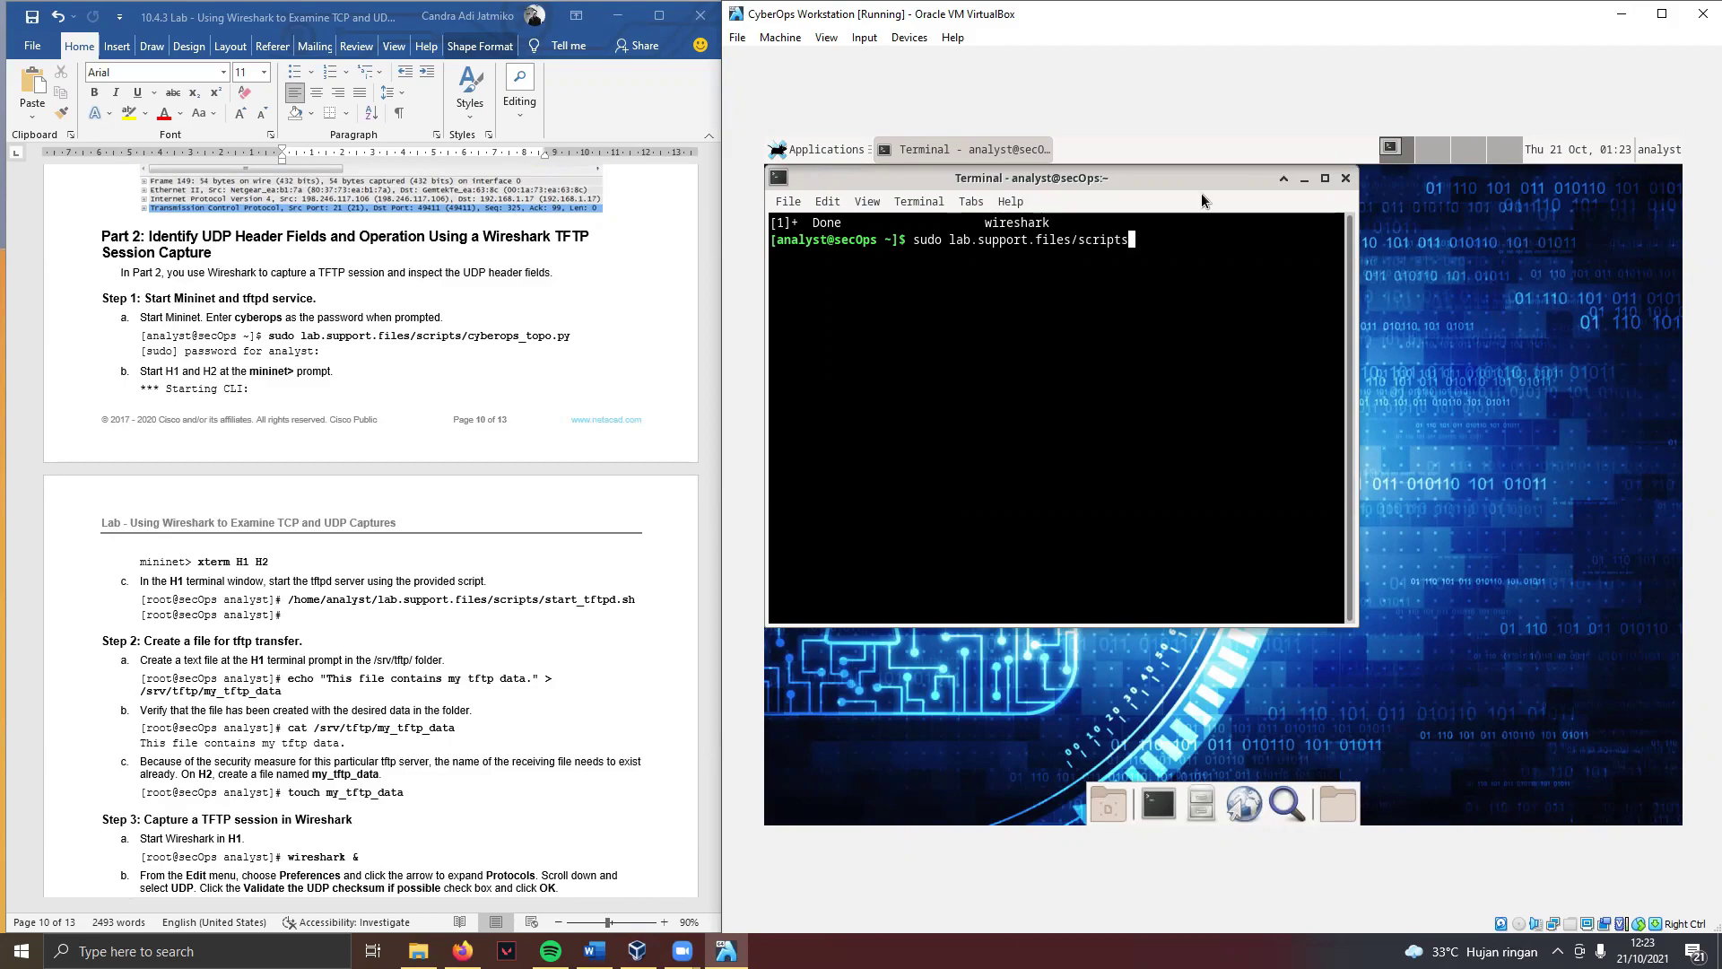
{"action": "type", "text": "/cyb"}
{"action": "type", "text": "erops_topo.py"}
{"action": "key", "text": "Return"}
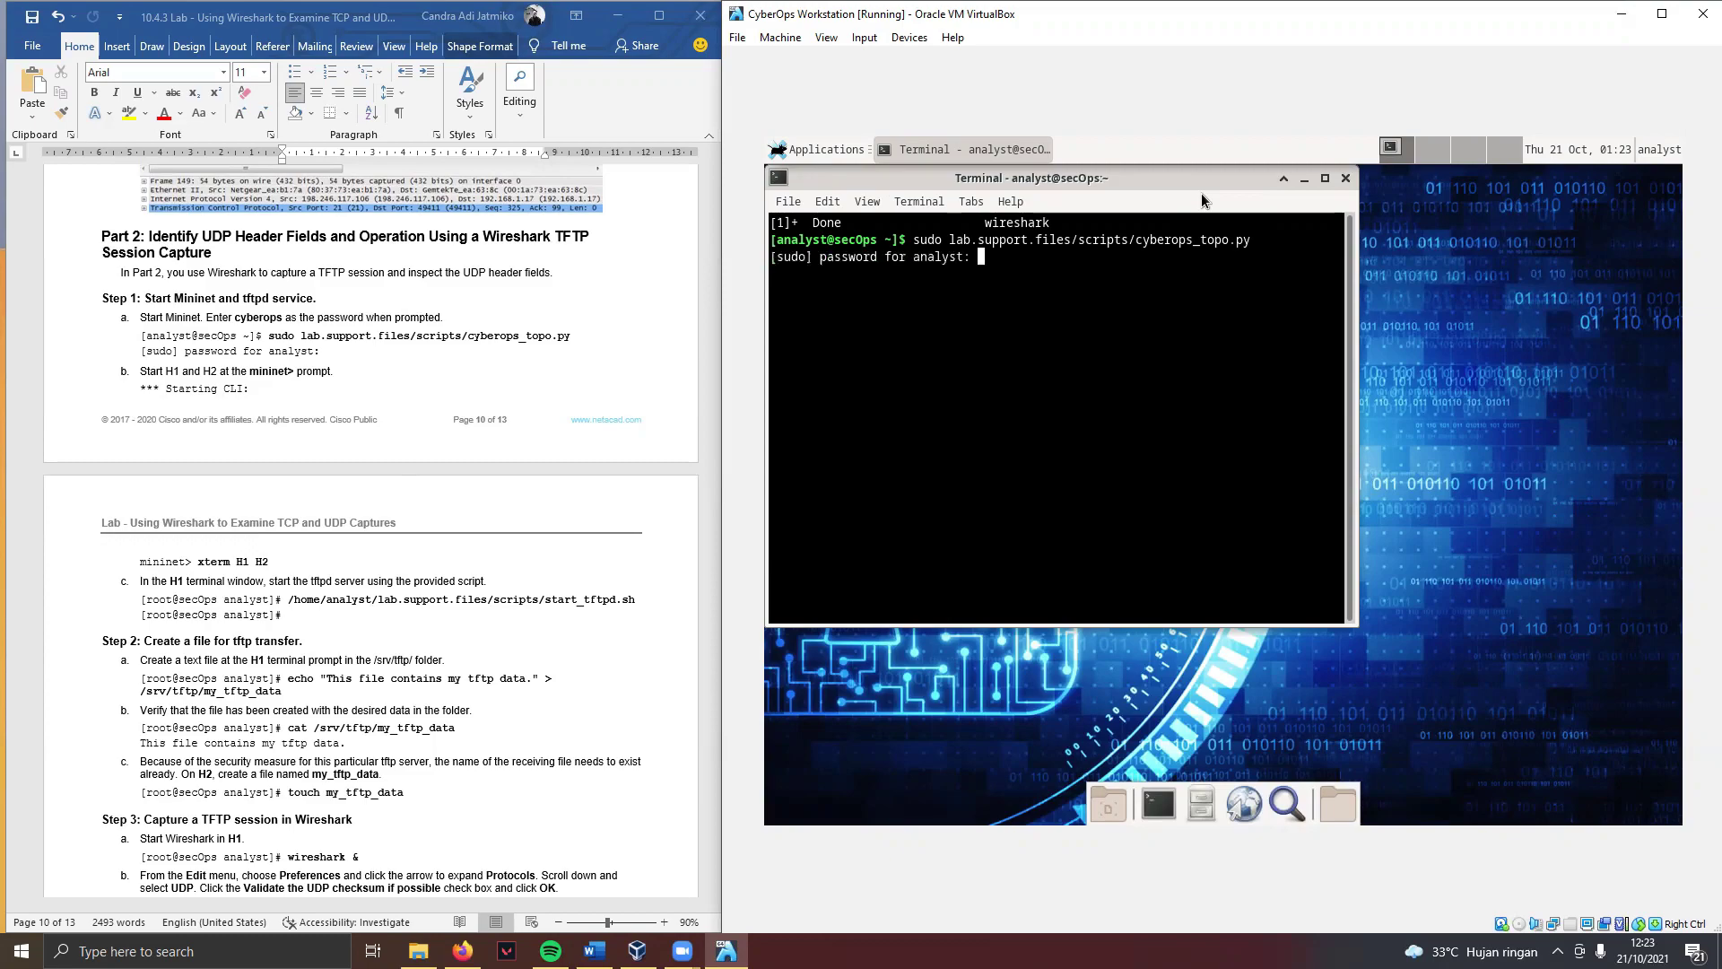
{"action": "type", "text": "cyberops"}
{"action": "key", "text": "Return"}
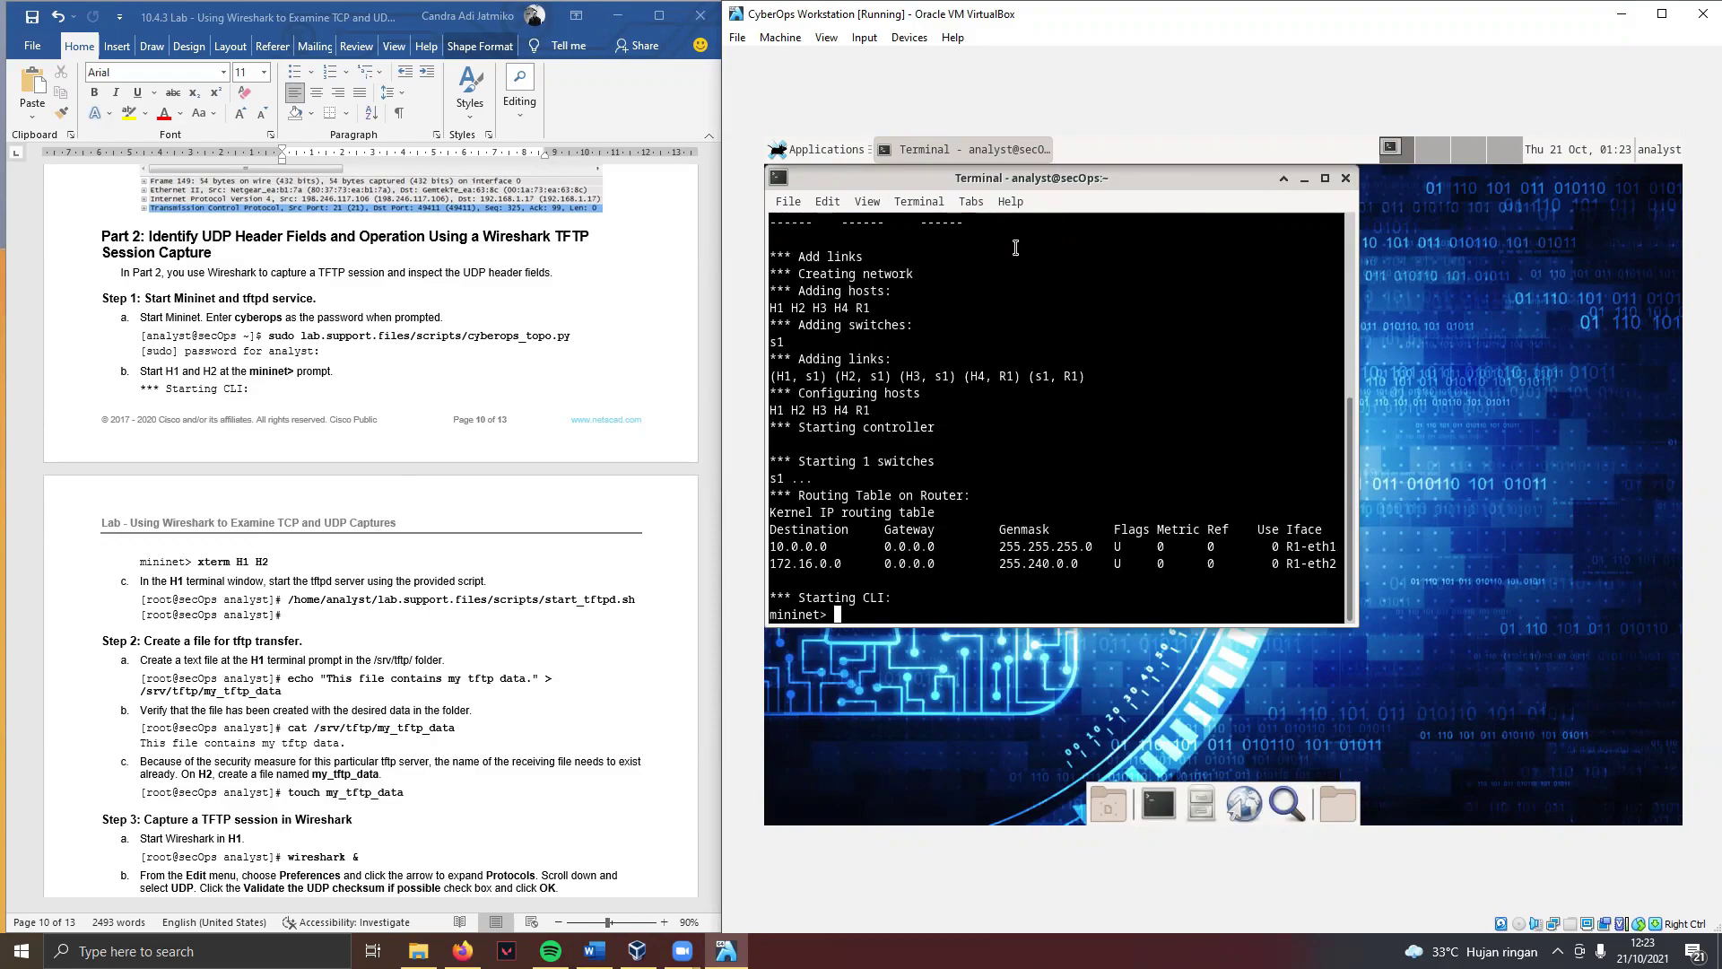
Step: Open terminals for both hosts with xterm H1 H2 and arrange the two node windows side by side, H1 before H2
{"action": "scroll", "coordinate": [437, 470], "scroll_direction": "down", "scroll_amount": 1}
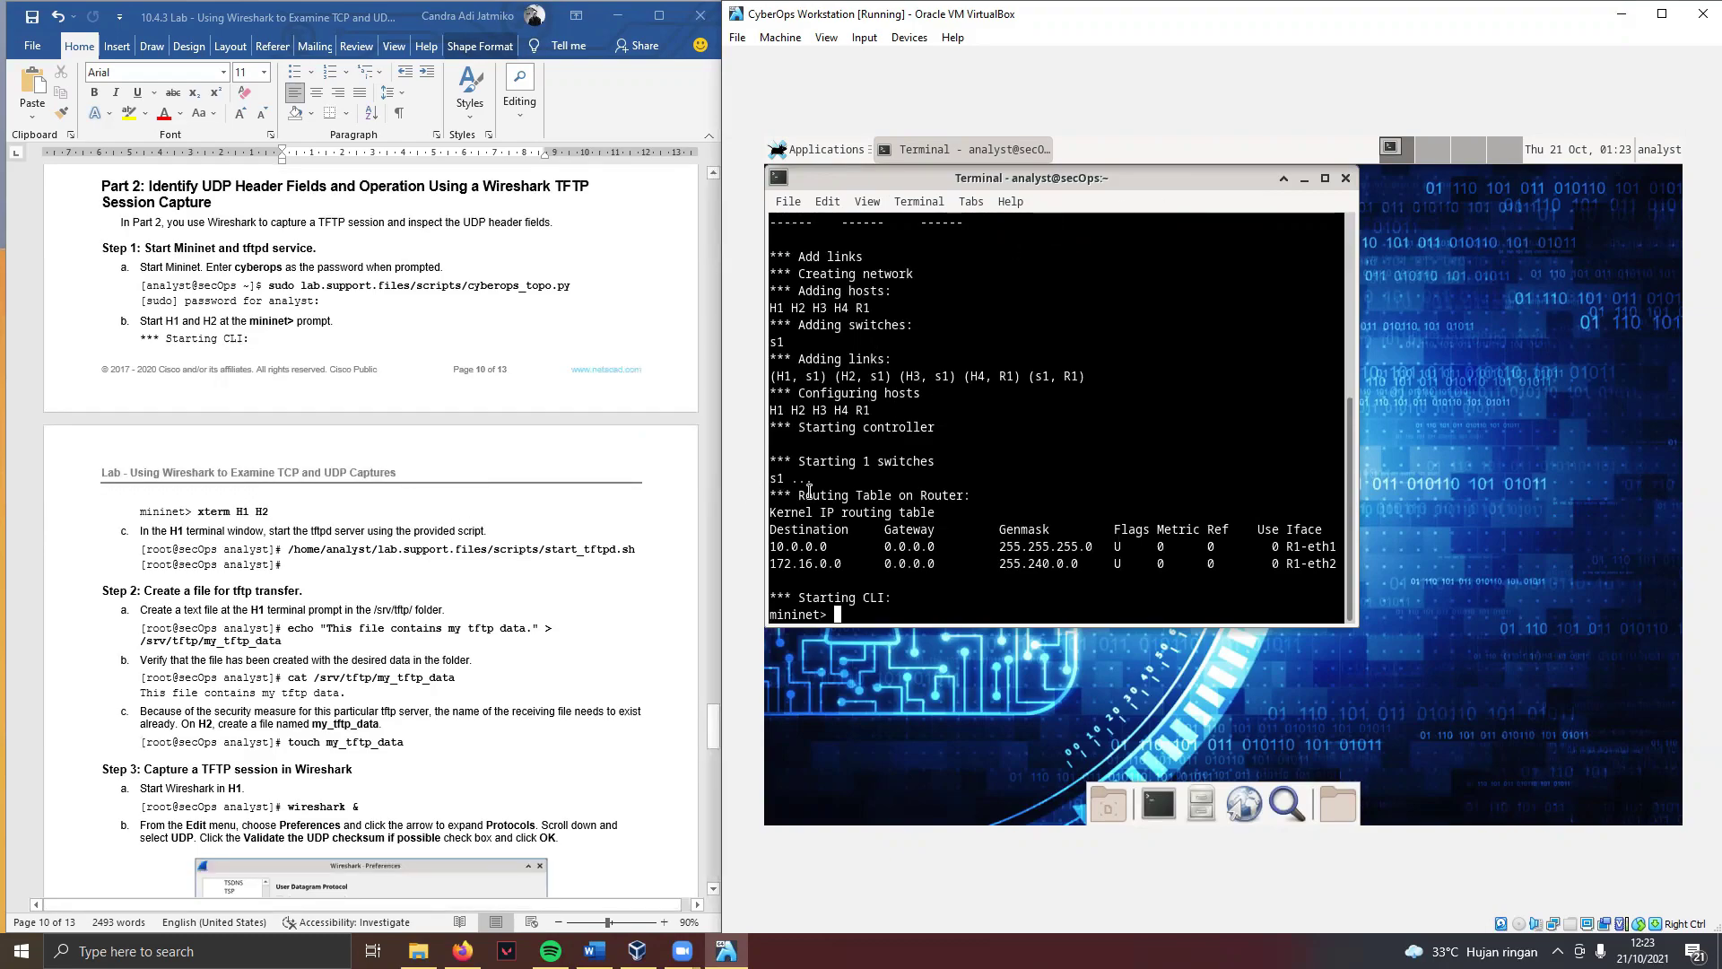
{"action": "type", "text": "xterm"}
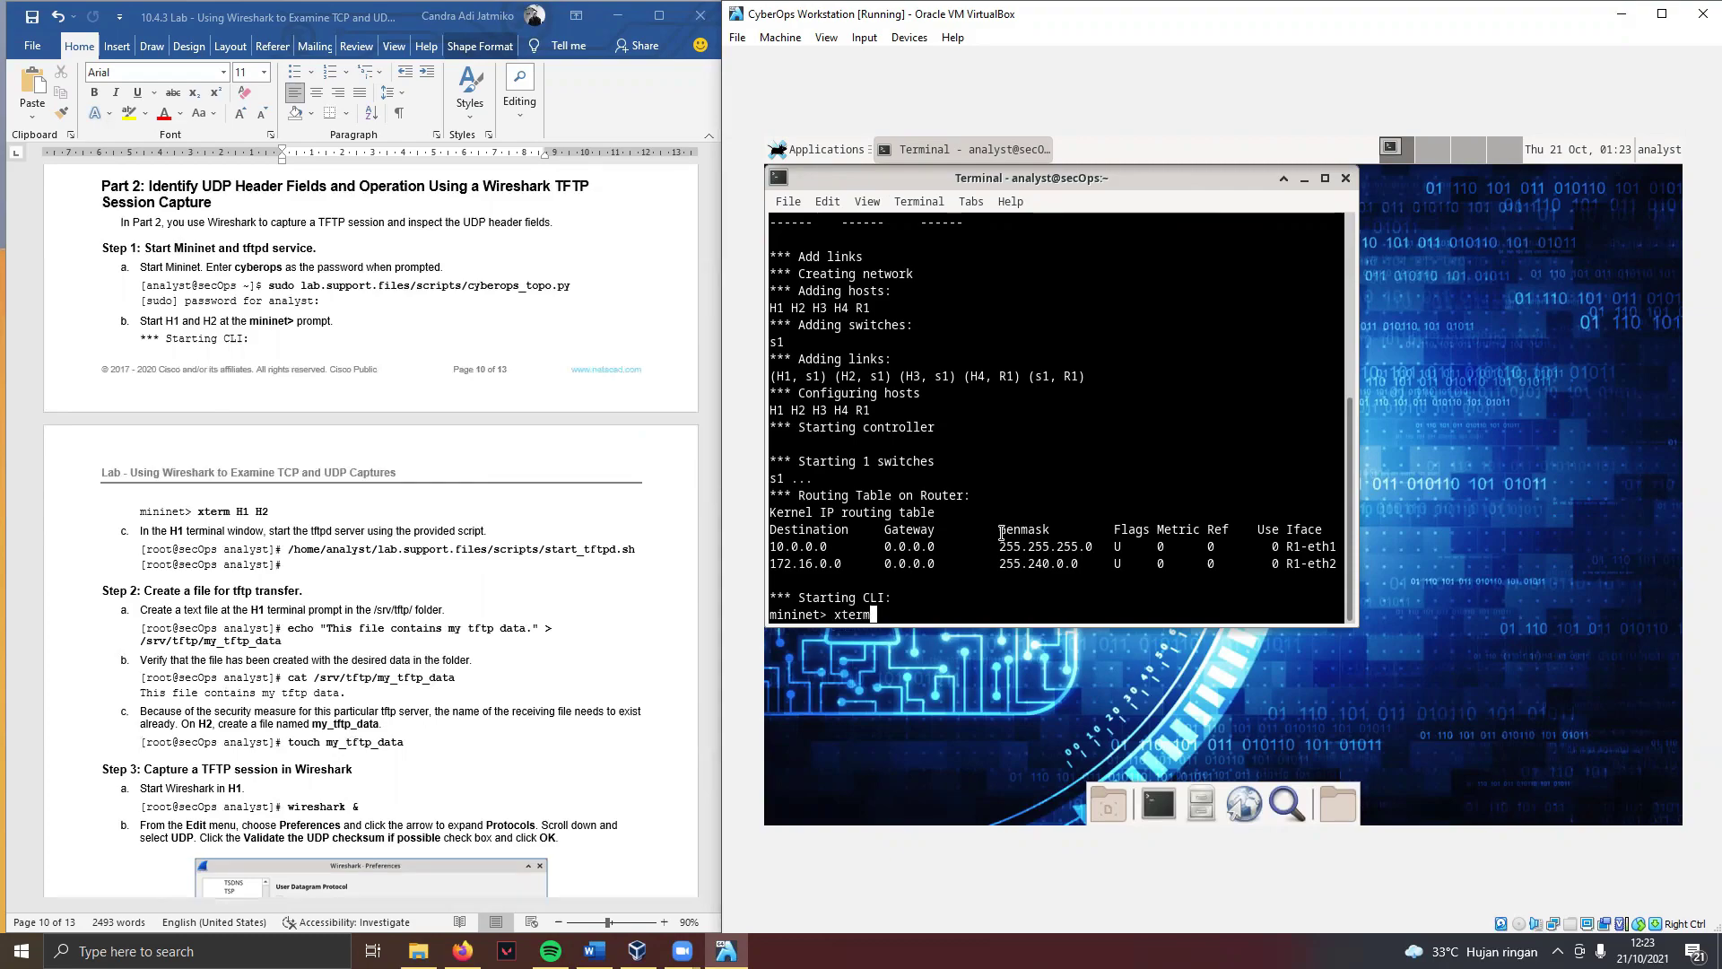
{"action": "type", "text": " H1 H2"}
{"action": "key", "text": "Return"}
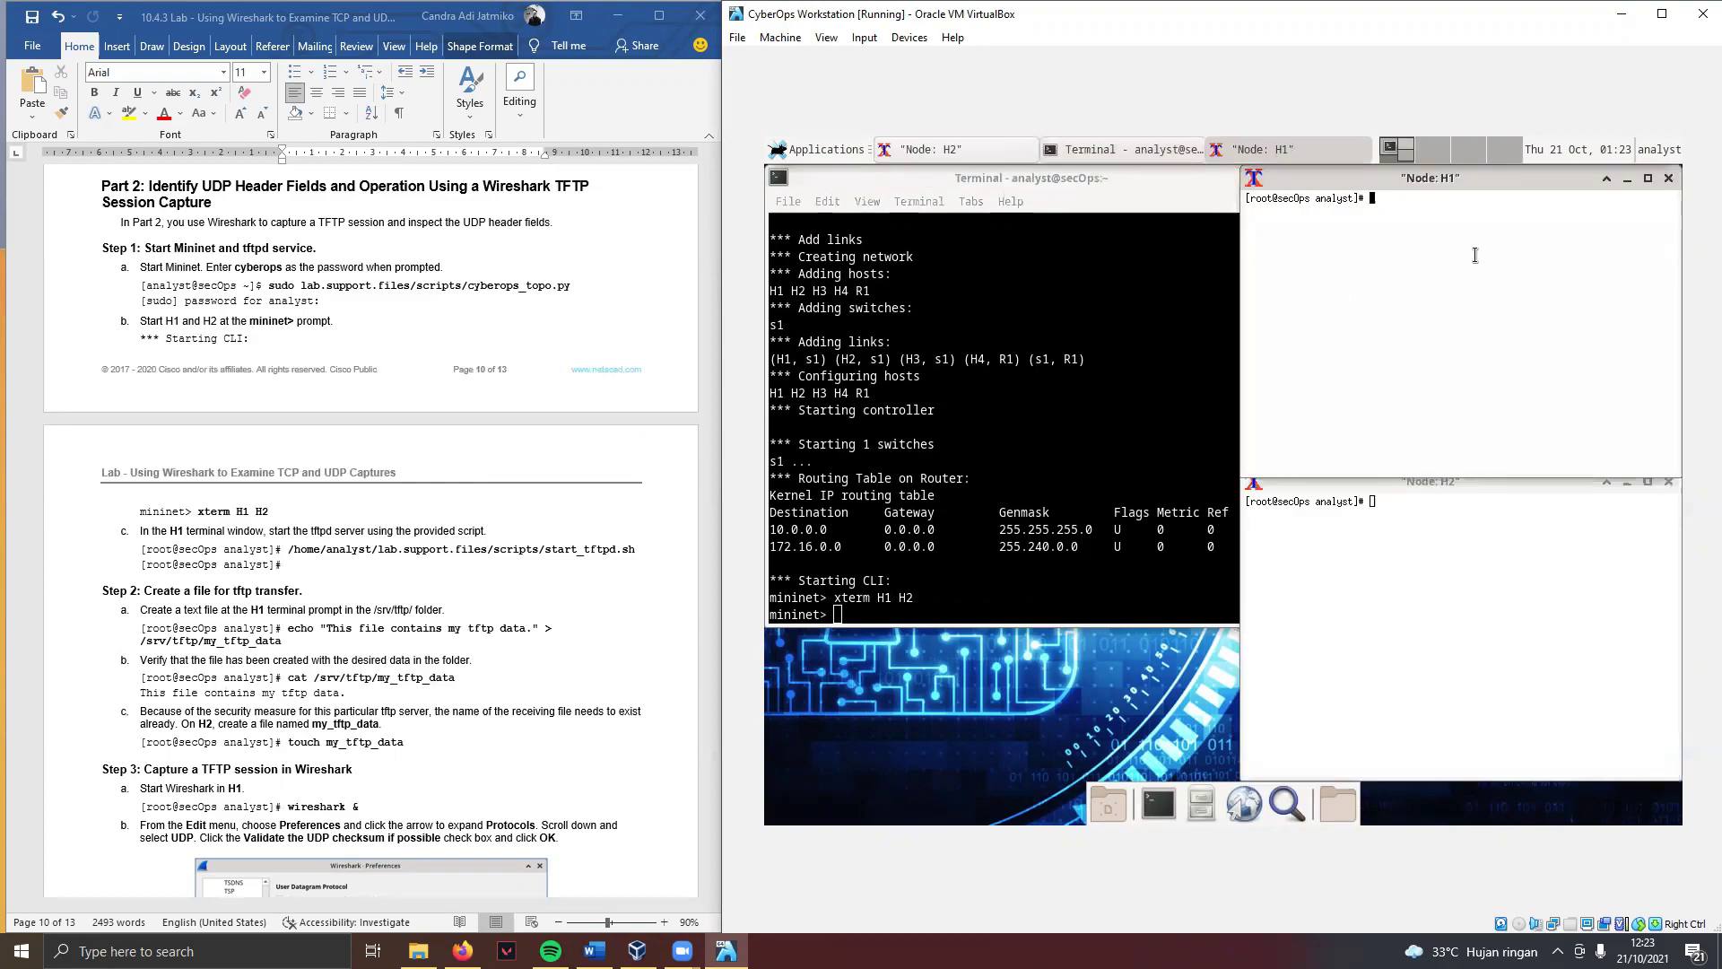
{"action": "left_click_drag", "start_coordinate": [1509, 181], "coordinate": [1043, 173]}
{"action": "left_click_drag", "start_coordinate": [1487, 481], "coordinate": [1455, 180]}
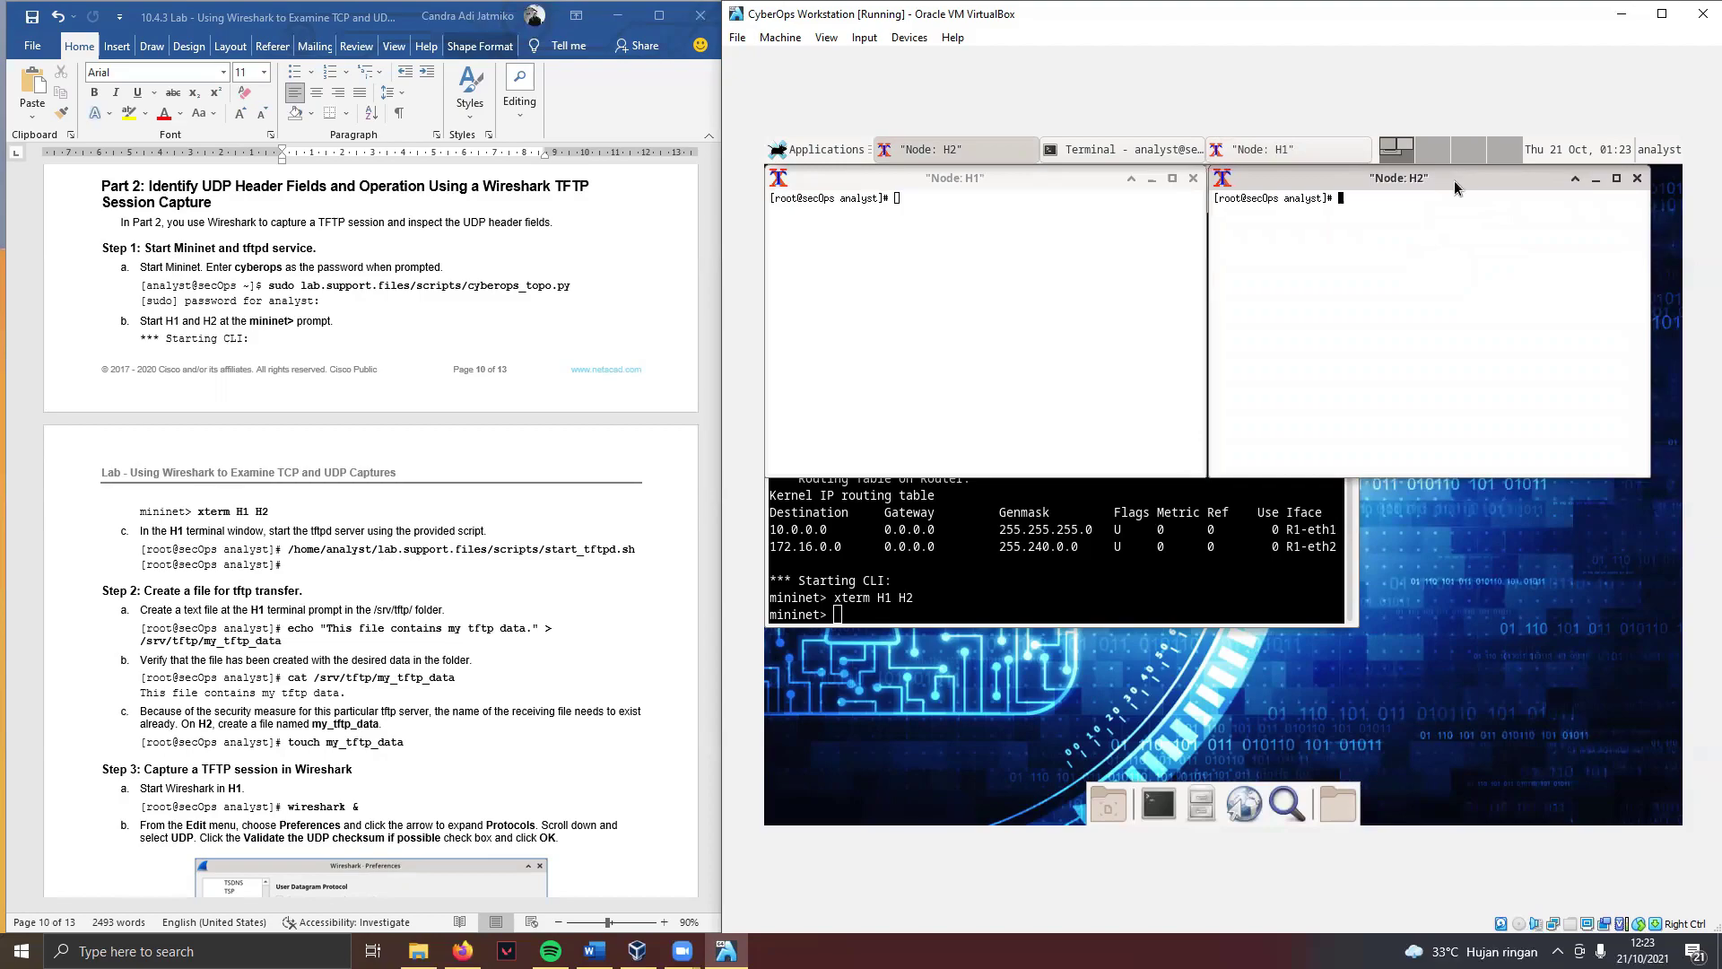
Step: Find the tftpd start script command in the lab guide and make the Node: H1 terminal ready for it
{"action": "scroll", "coordinate": [309, 539], "scroll_direction": "down", "scroll_amount": 1}
{"action": "left_click", "coordinate": [336, 510]}
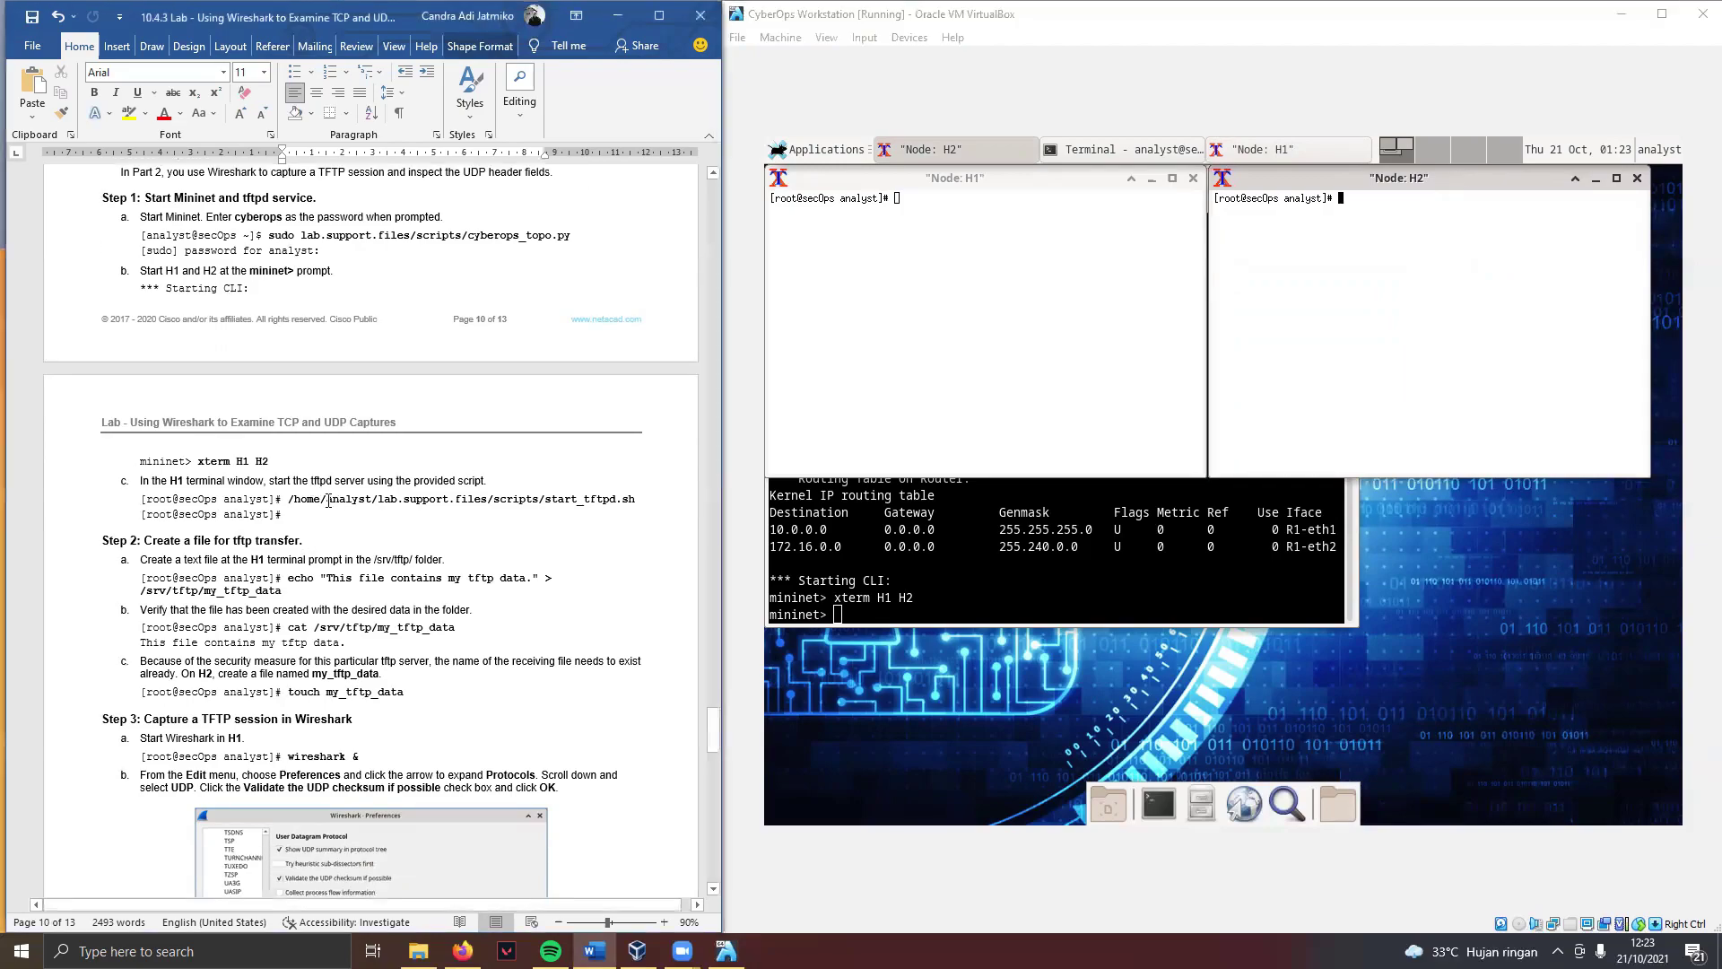
{"action": "scroll", "coordinate": [270, 484], "scroll_direction": "down", "scroll_amount": 1}
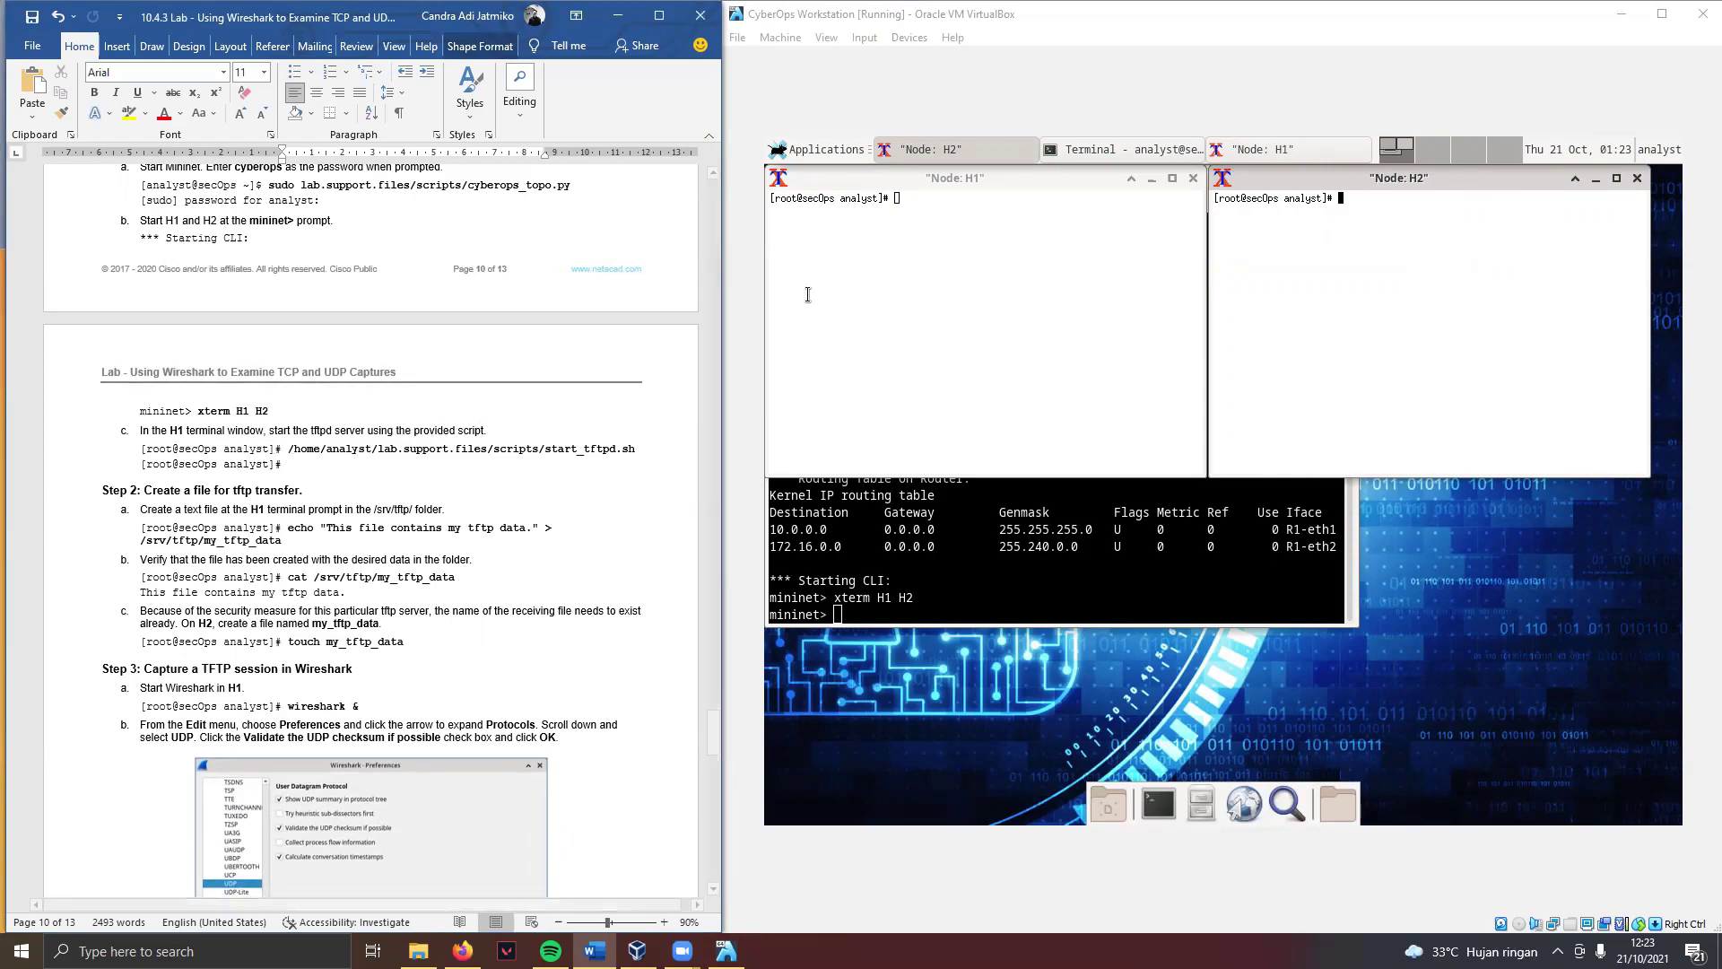
{"action": "left_click", "coordinate": [966, 217]}
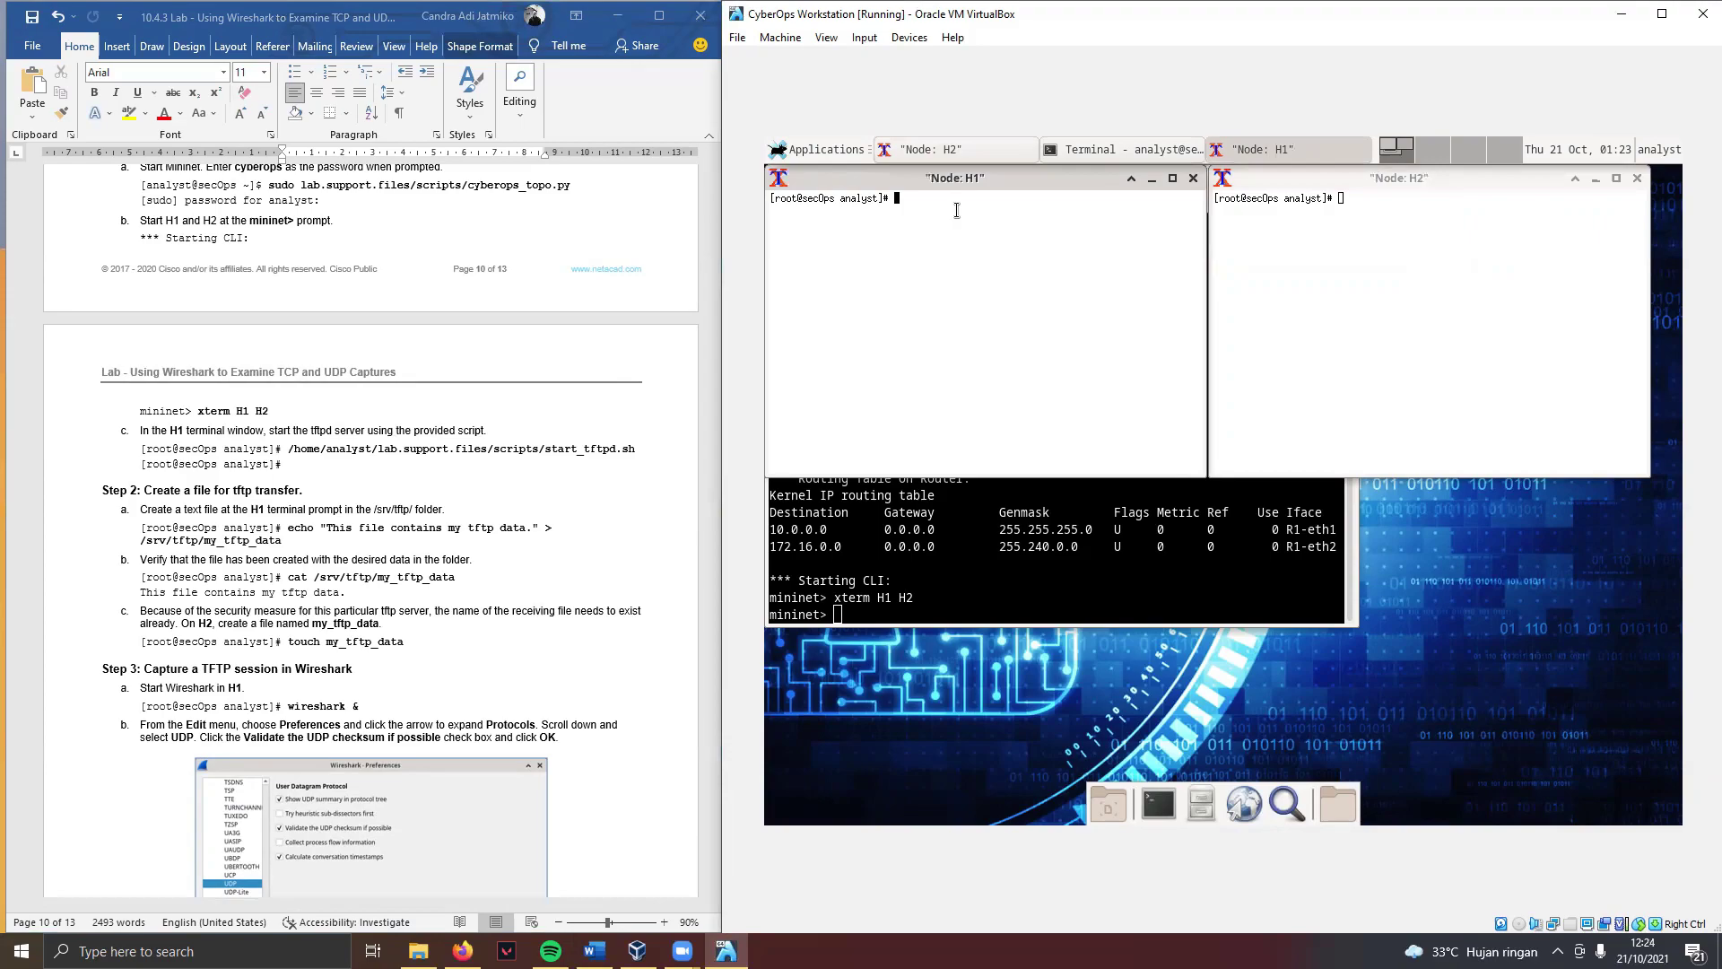